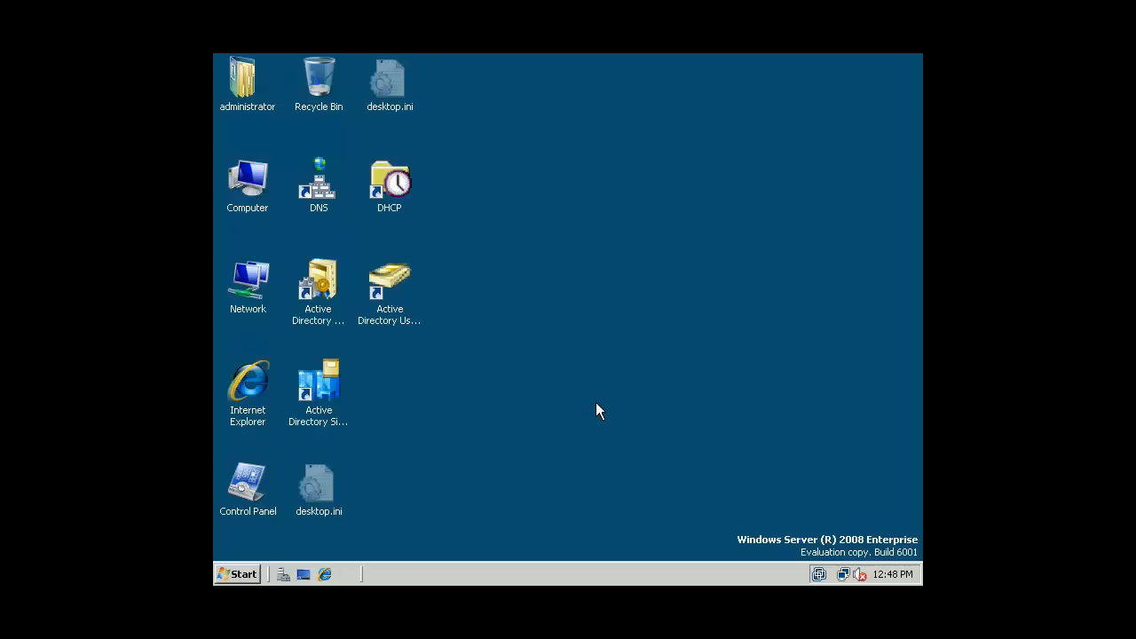
- Launch Windows Explorer by running 'explorer' from the Start menu's Run box
click(237, 574)
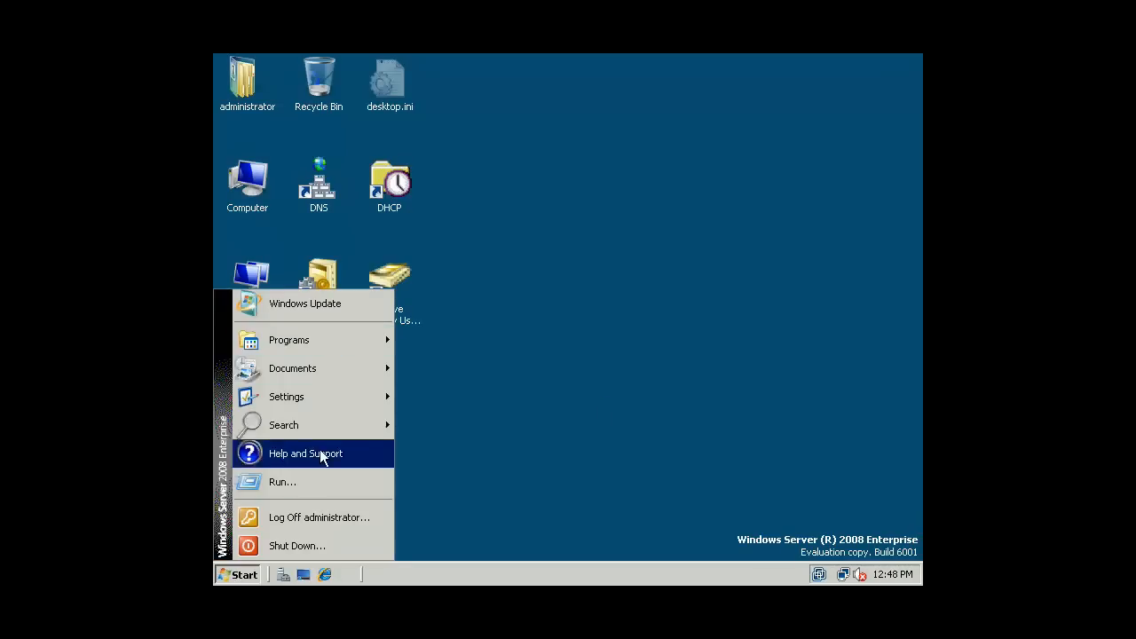
click(302, 485)
text(explorer)
key(Return)
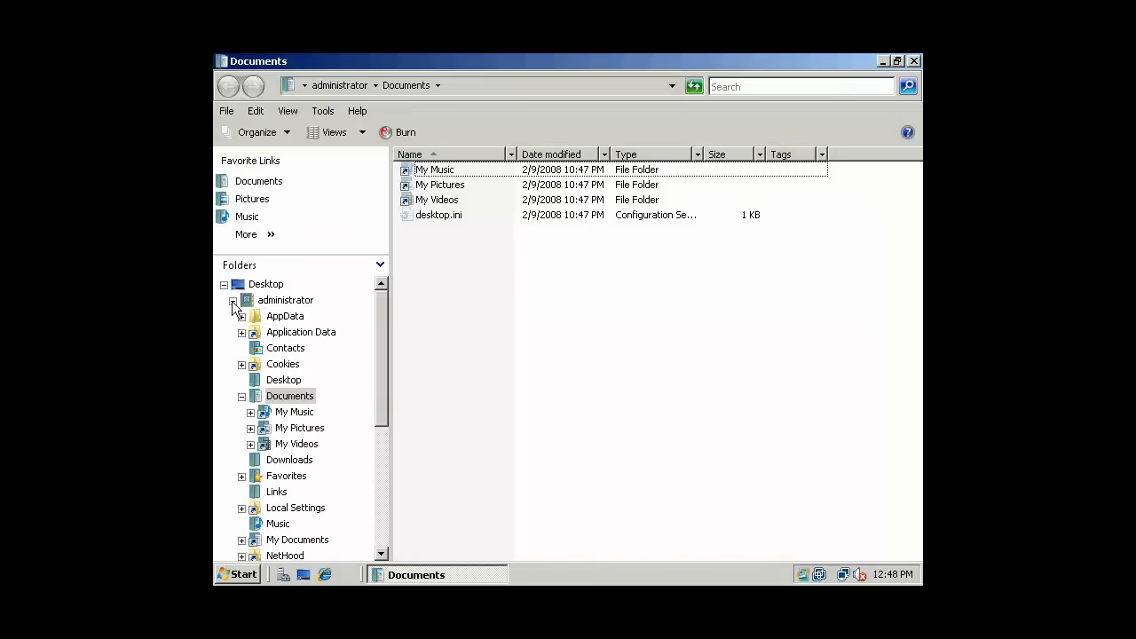
- Browse to the Background folder on Data (E:), then minimize Explorer
click(233, 301)
click(267, 333)
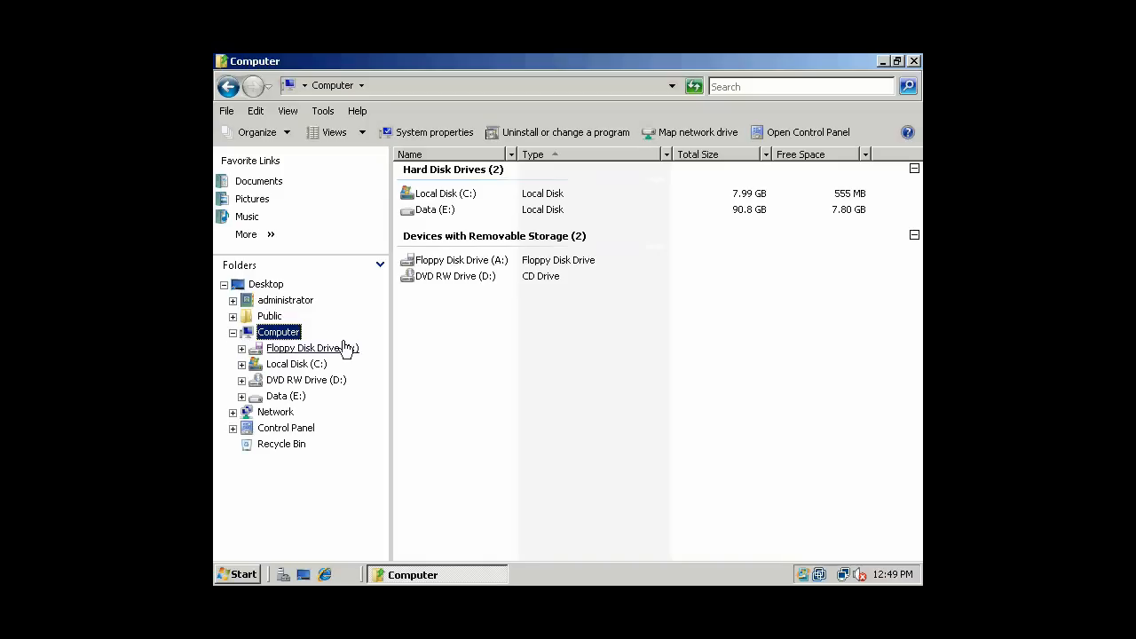
click(293, 396)
double_click(435, 200)
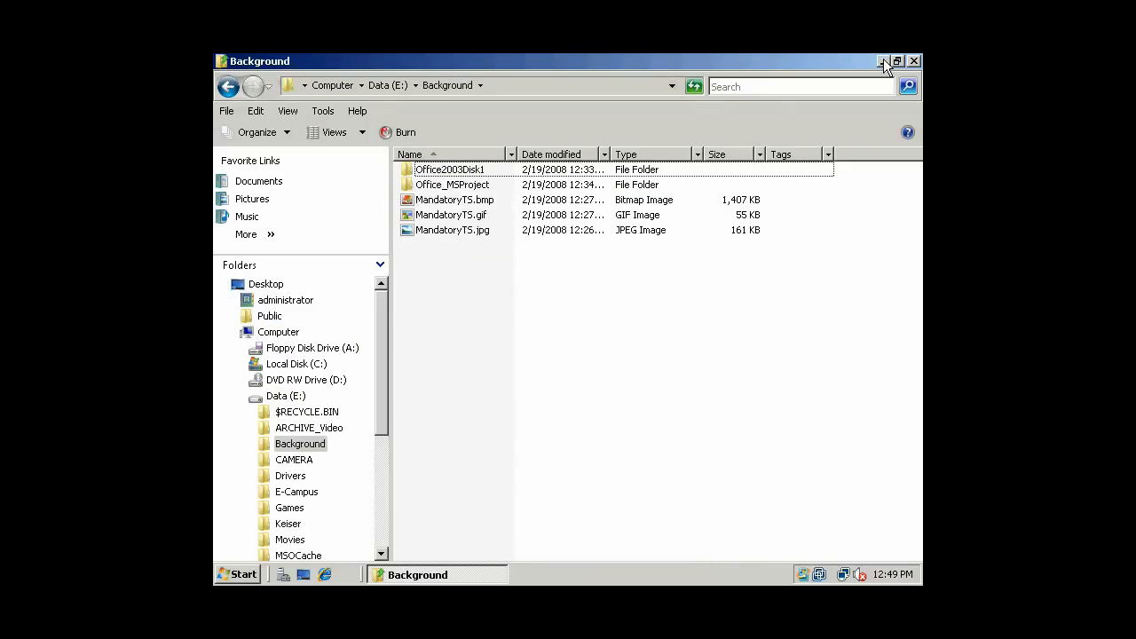
click(883, 61)
- Start a new Microsoft Management Console with the mmc command
click(233, 573)
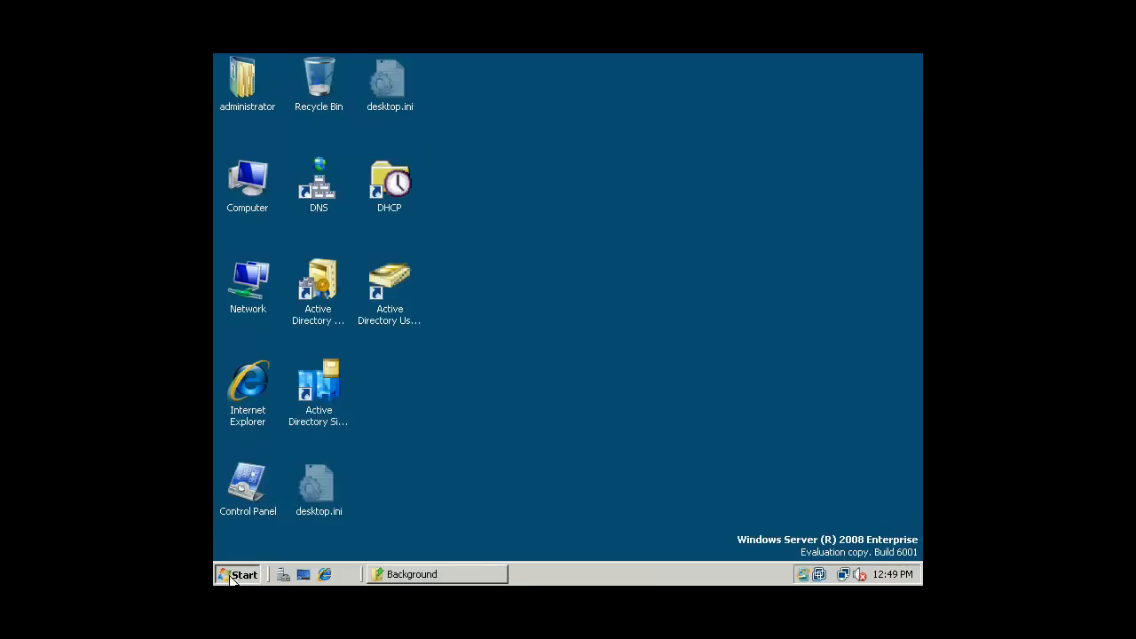
click(290, 482)
text(mmc)
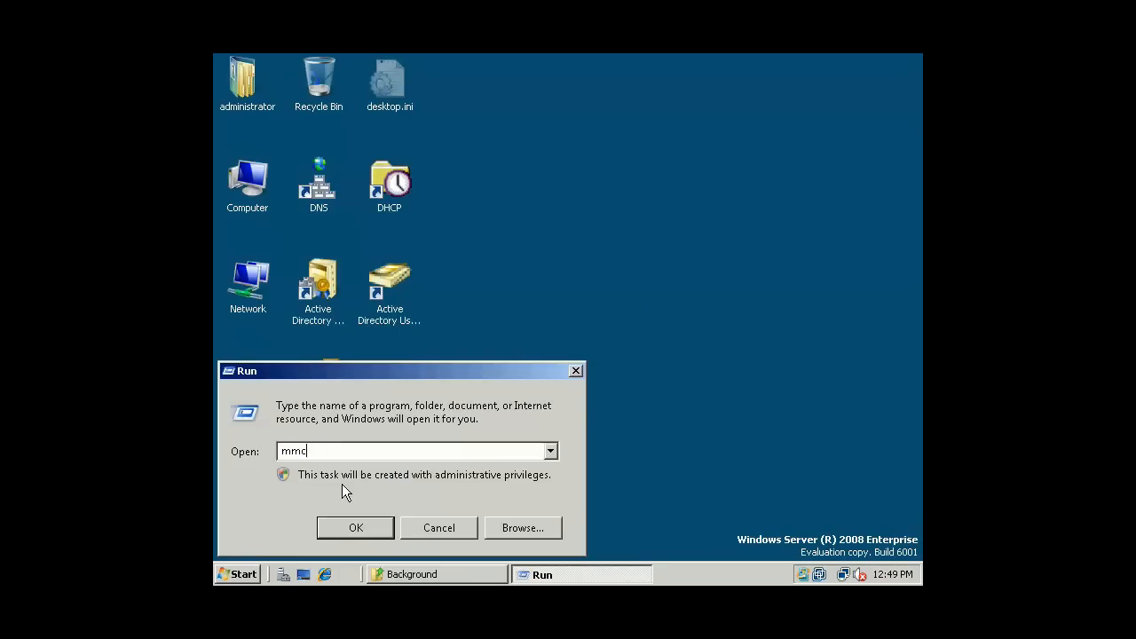
key(Return)
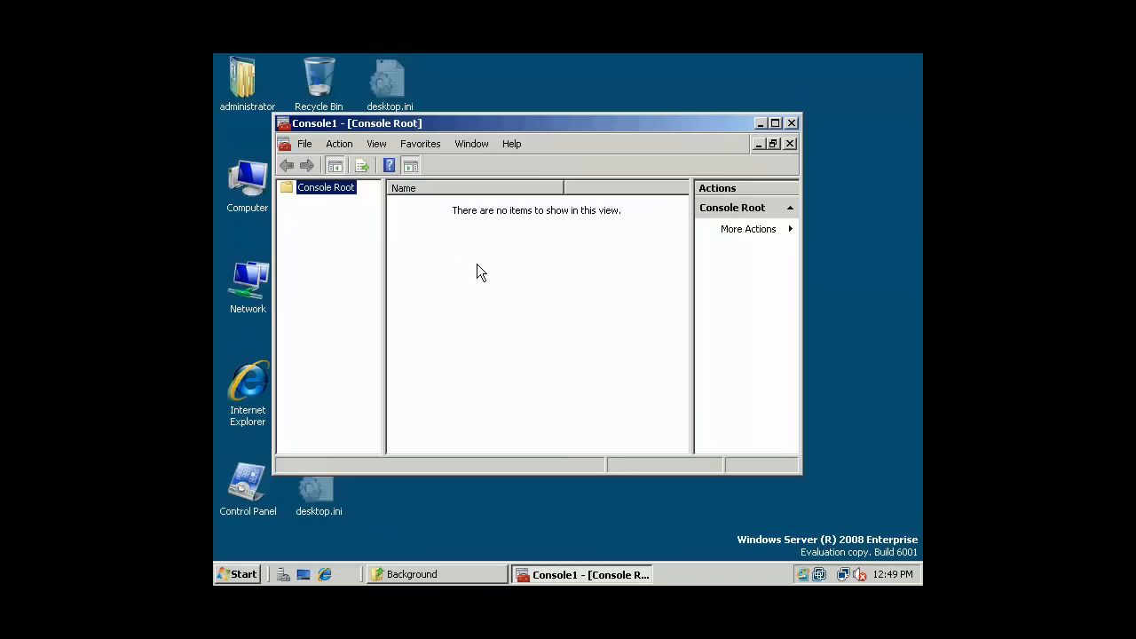
- Add the Group Policy Management snap-in to Console1 and maximize the console
click(305, 144)
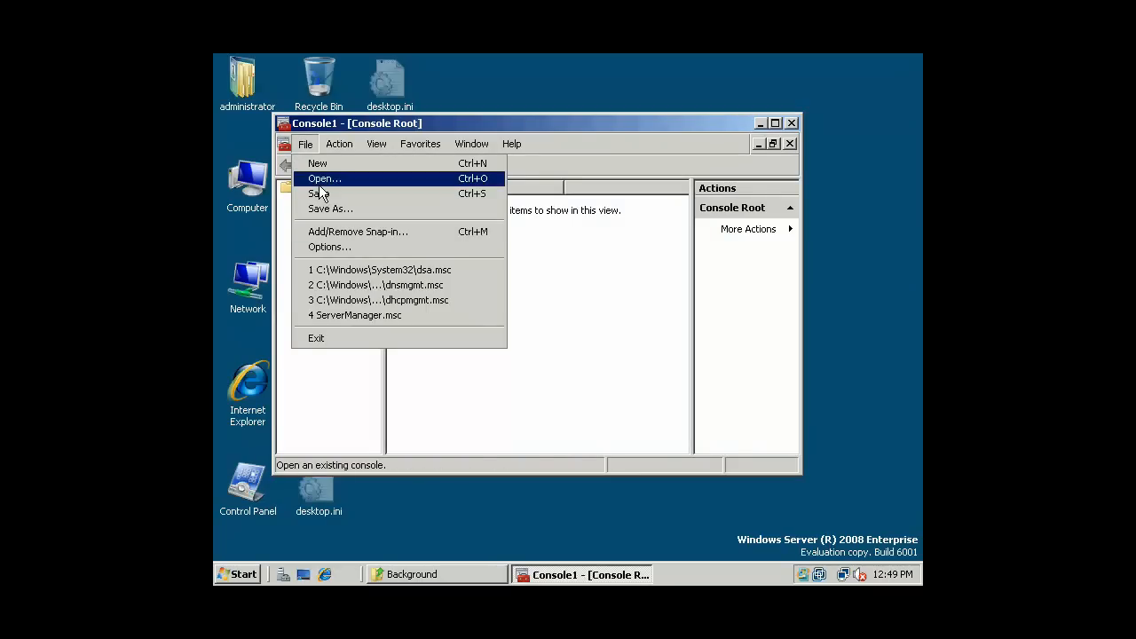
click(325, 233)
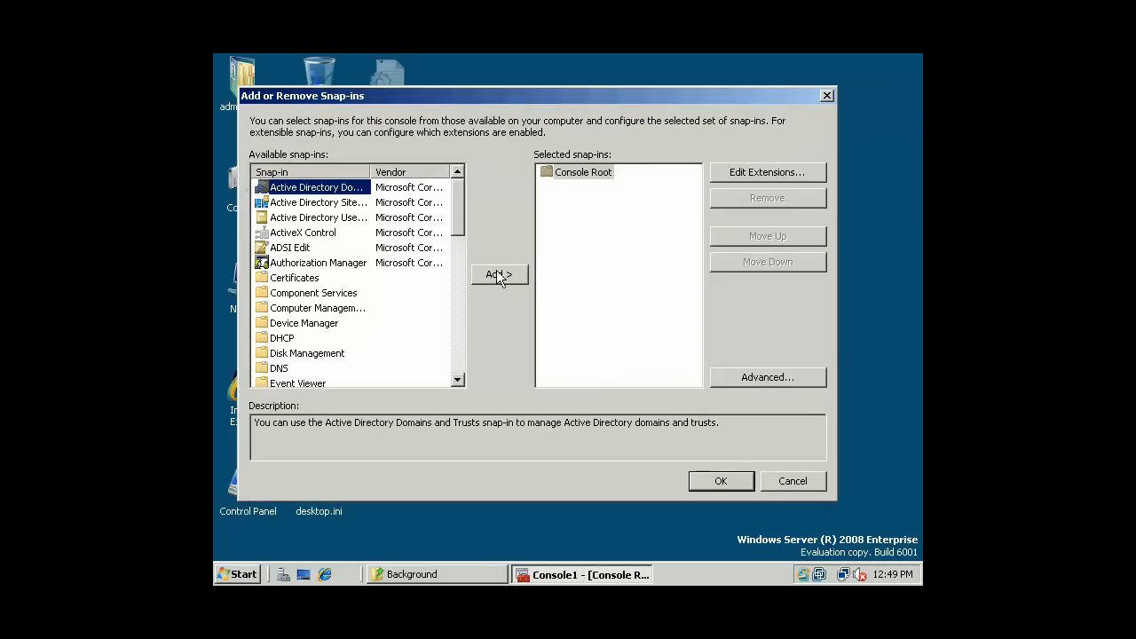
drag(461, 222, 459, 271)
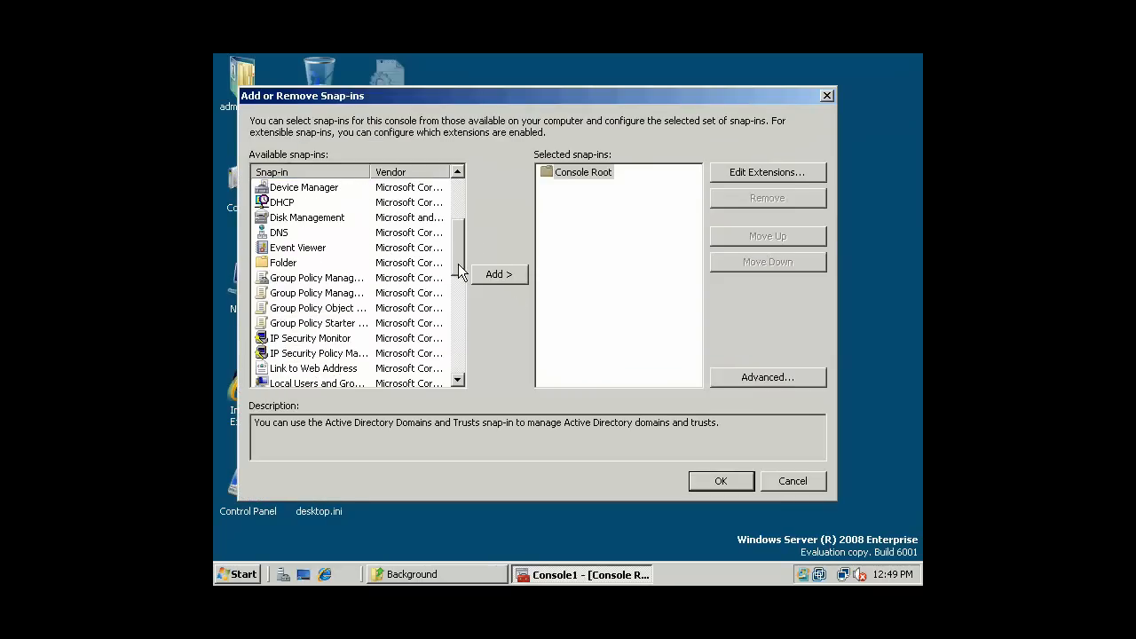
click(307, 279)
click(304, 250)
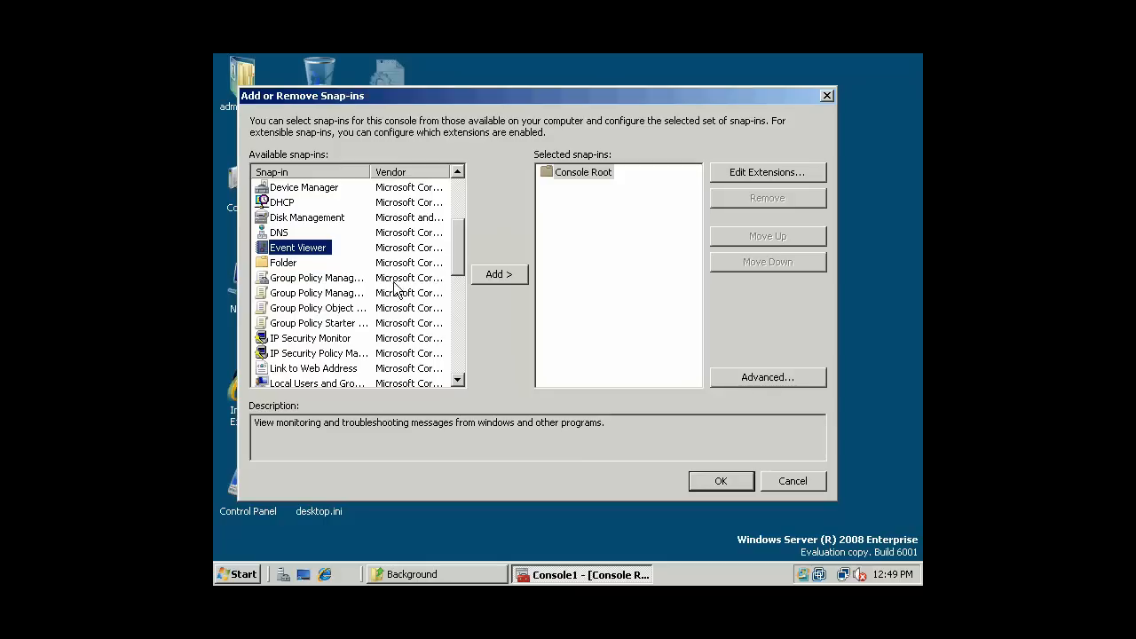
click(352, 278)
click(498, 274)
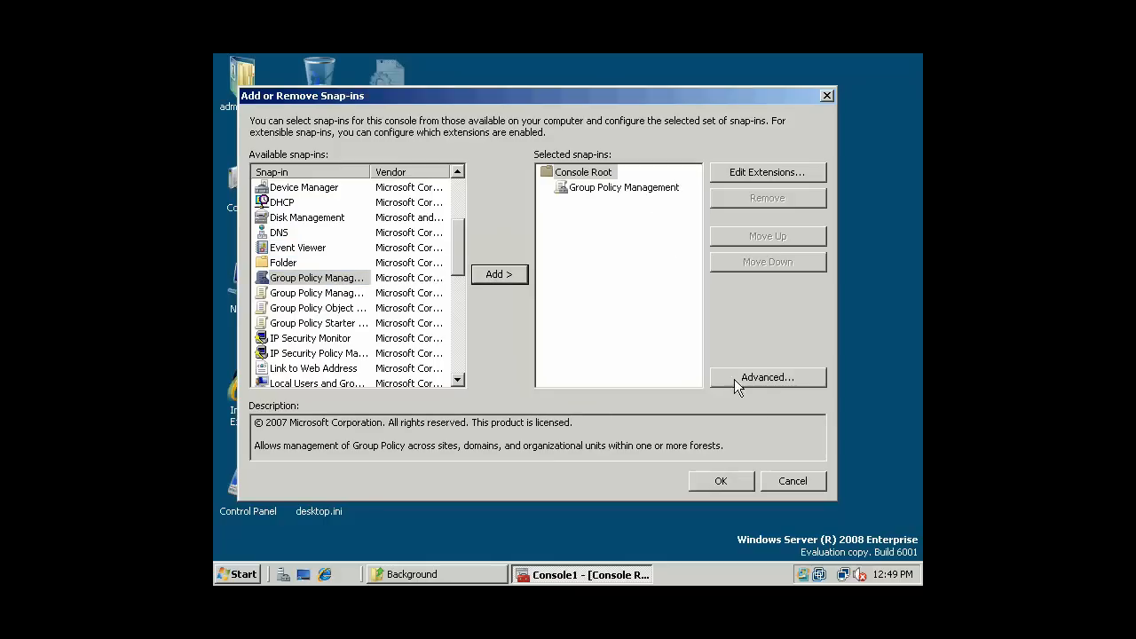
click(722, 480)
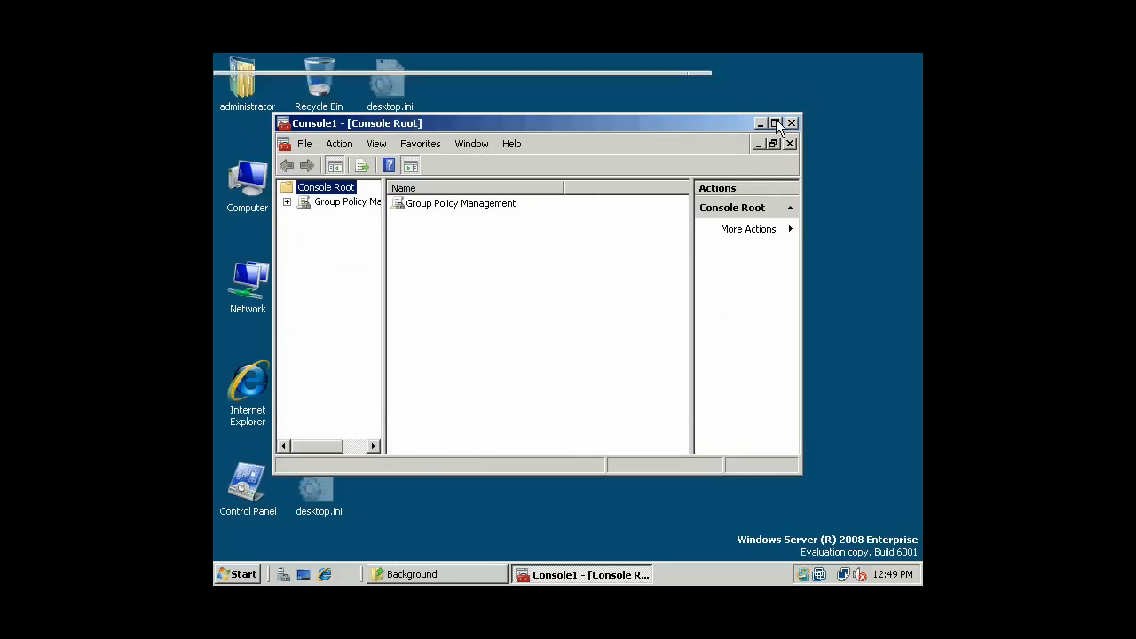
click(775, 123)
- Widen the tree pane and expand the forest down to the pirates.arrrgh domain
drag(319, 252, 419, 257)
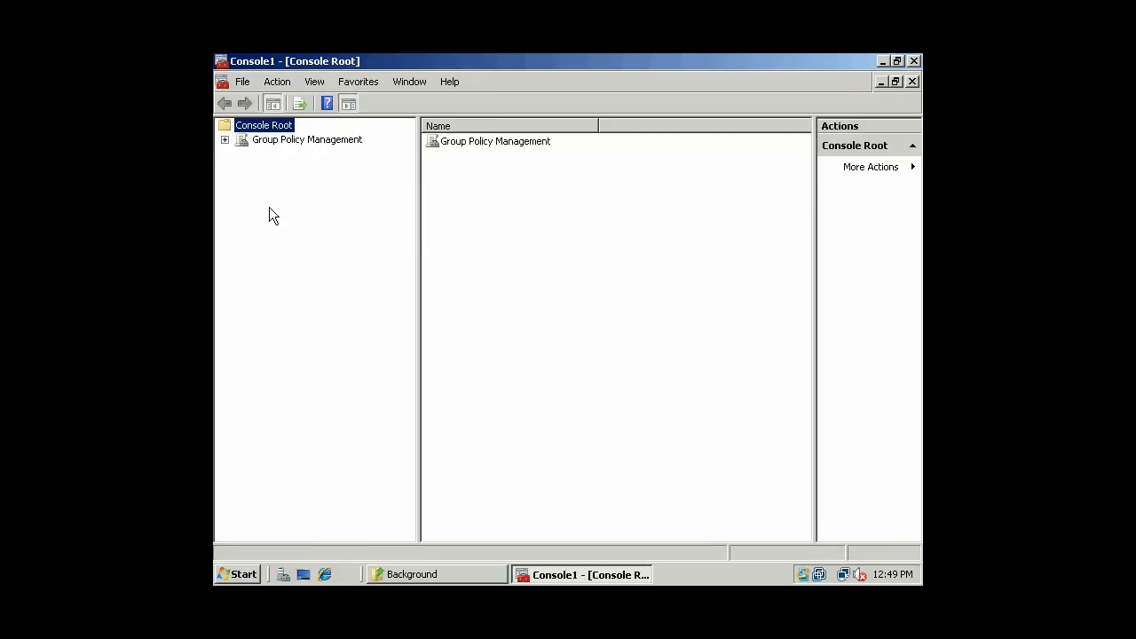
click(225, 140)
click(242, 155)
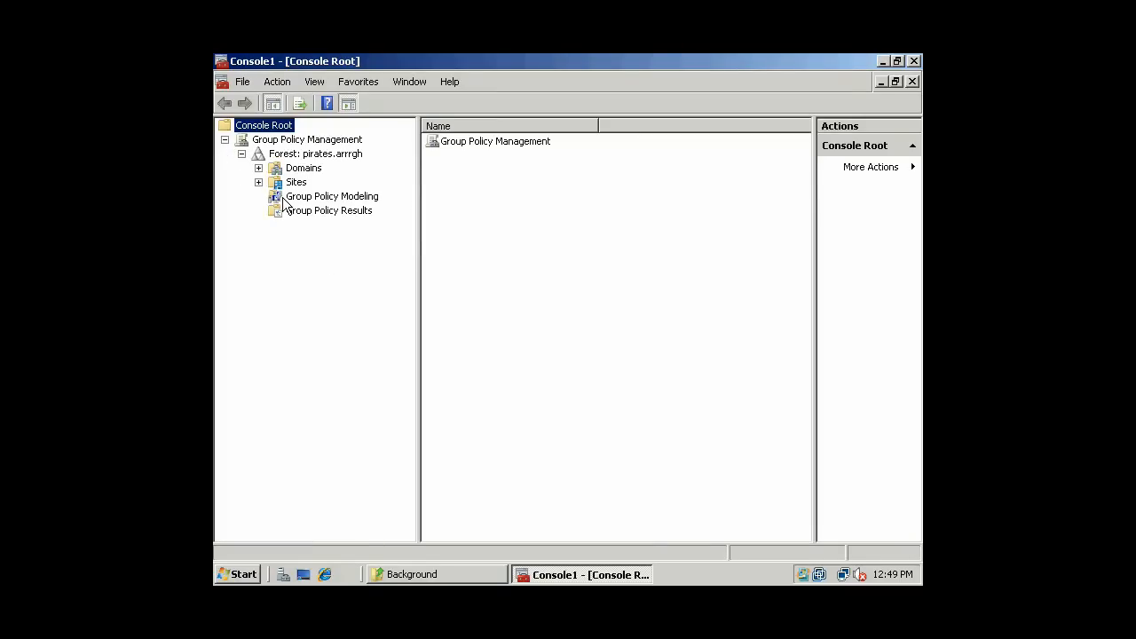
click(258, 168)
click(259, 197)
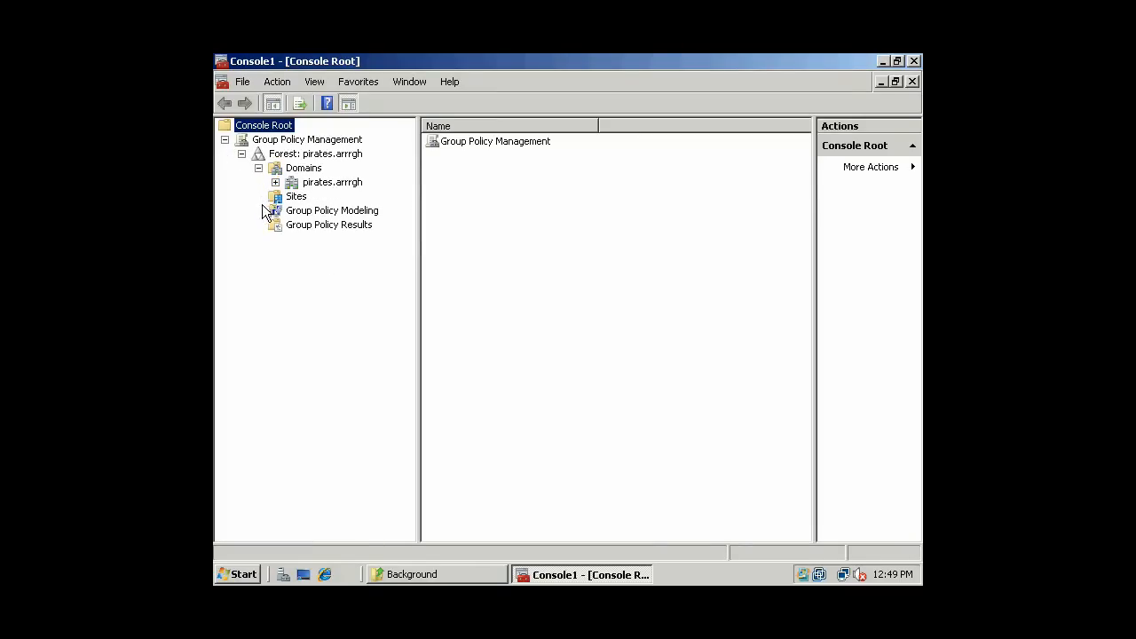
click(275, 182)
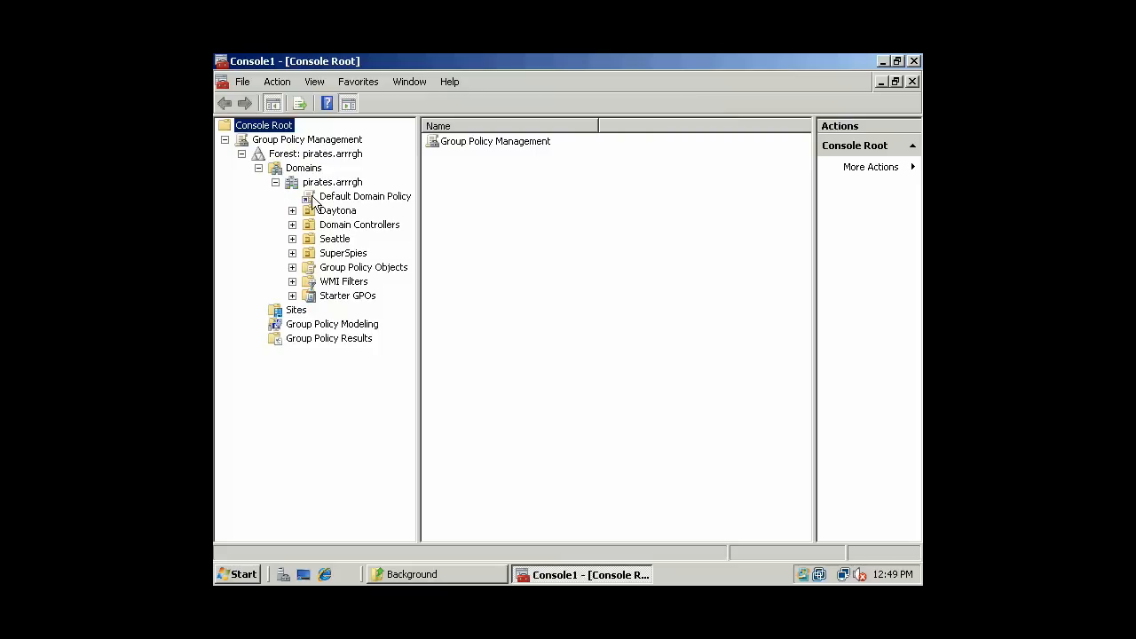
- Select the Default Domain Policy, dismiss the link warning, and open then close its editor
click(337, 201)
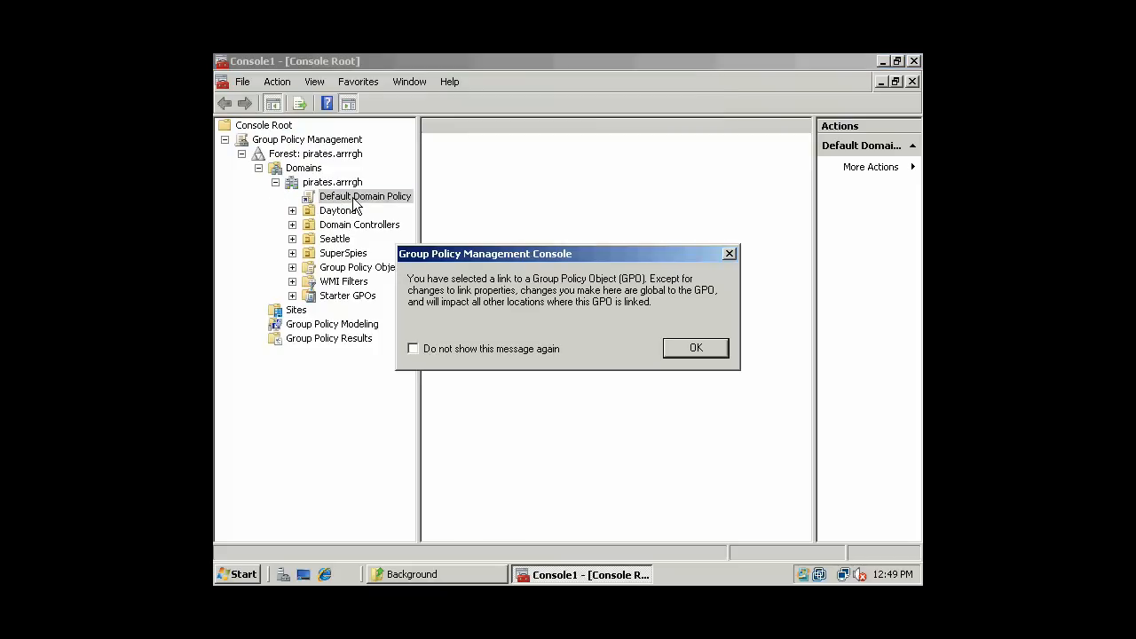
click(696, 348)
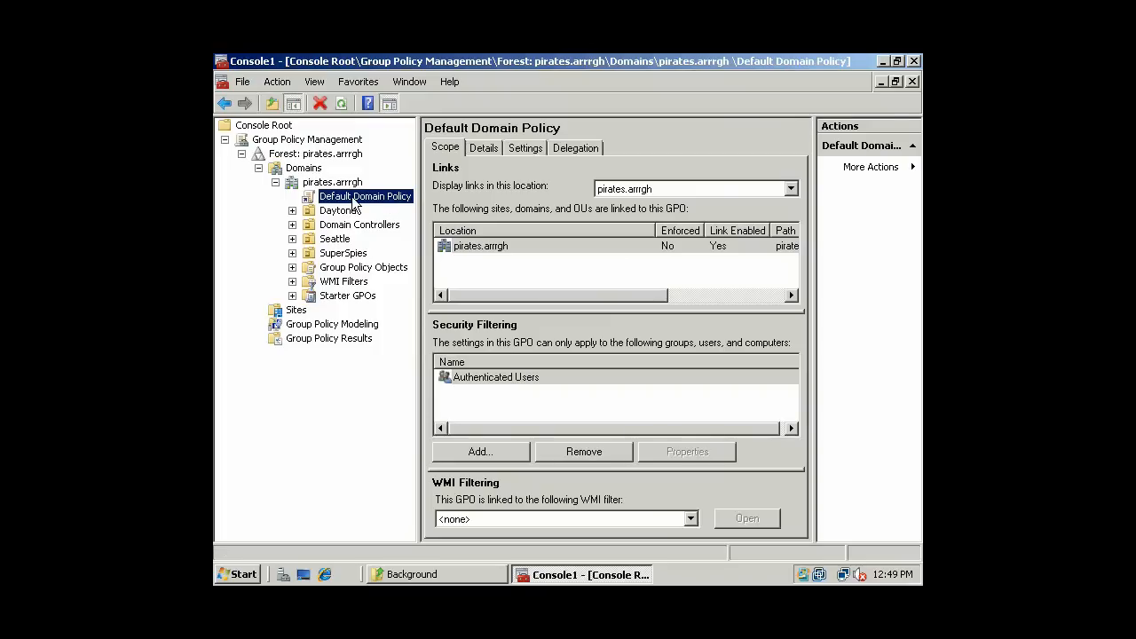
right_click(354, 200)
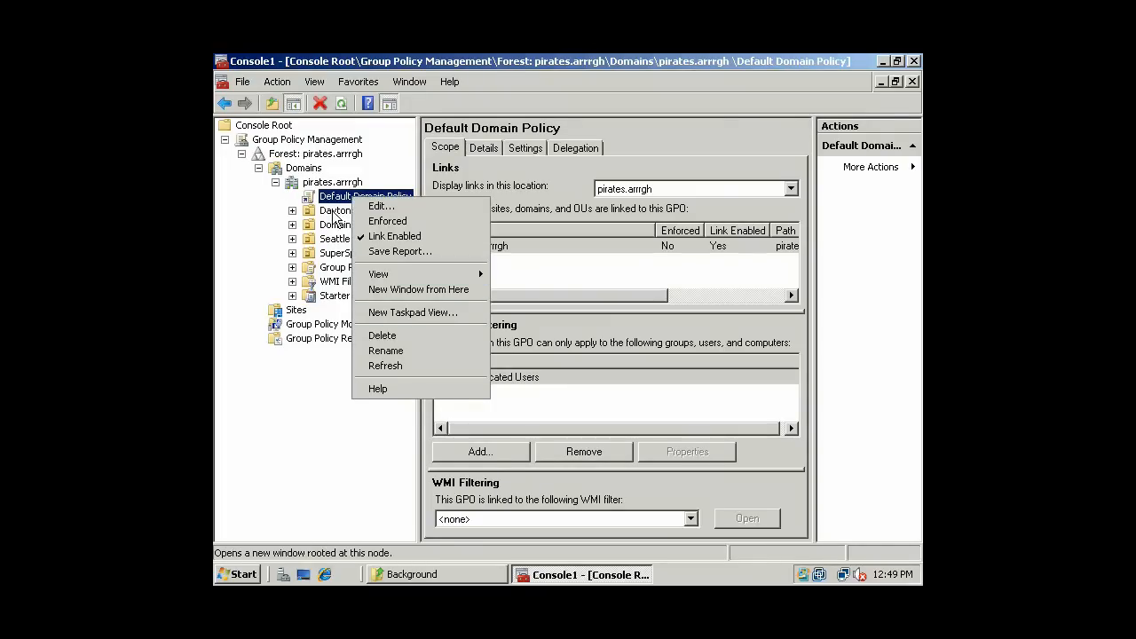
click(377, 206)
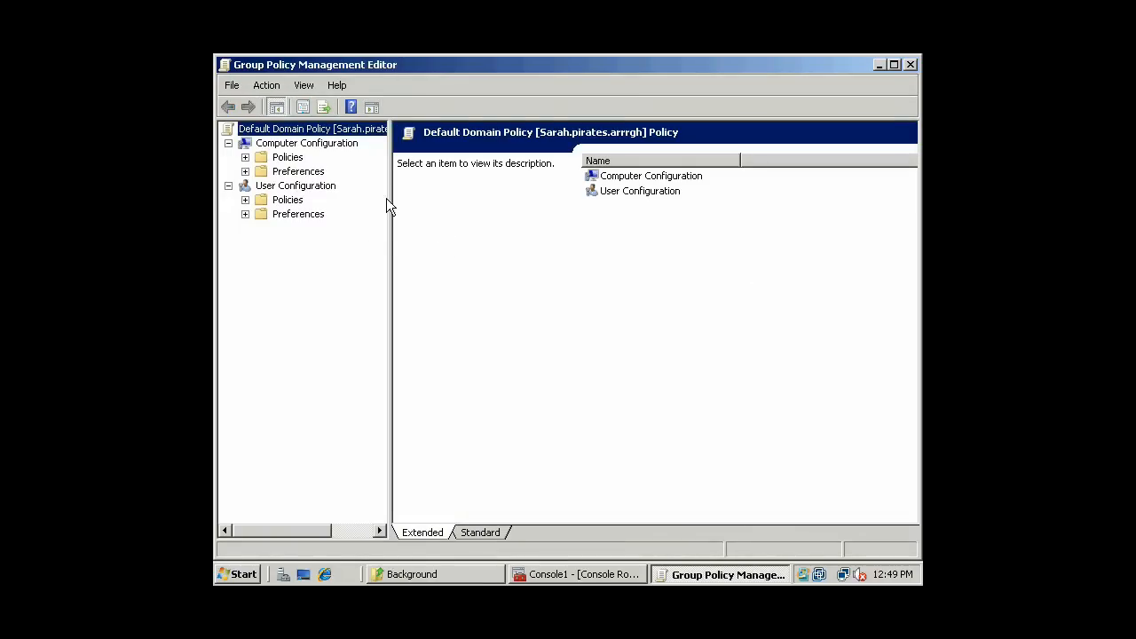
click(912, 64)
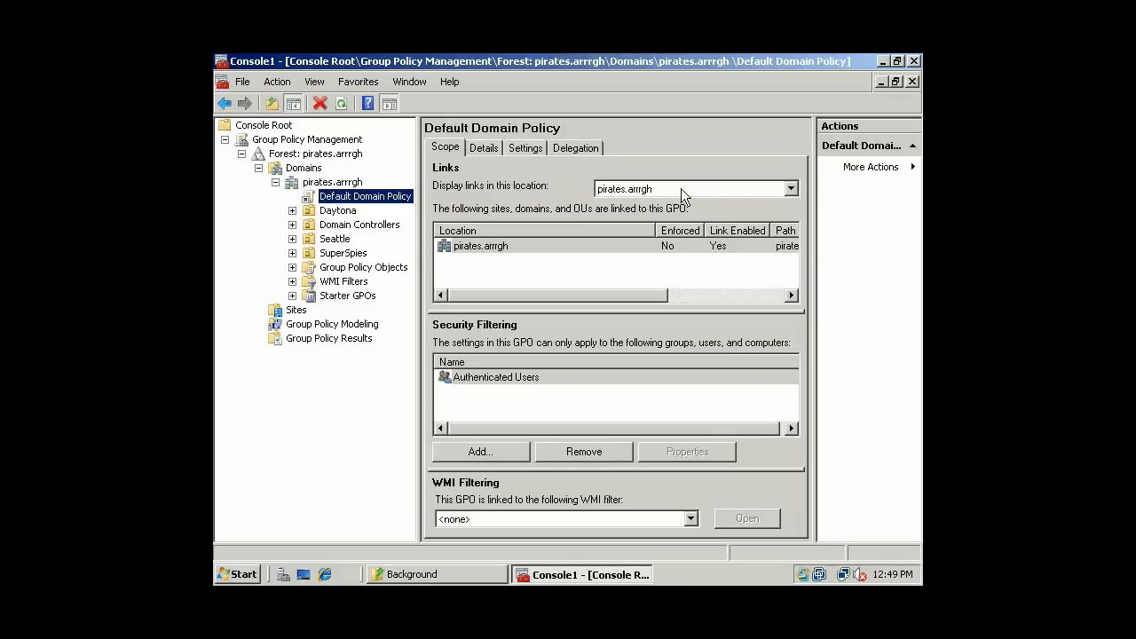
- Open the Default Domain Controllers Policy under Domain Controllers for editing
click(292, 224)
click(355, 240)
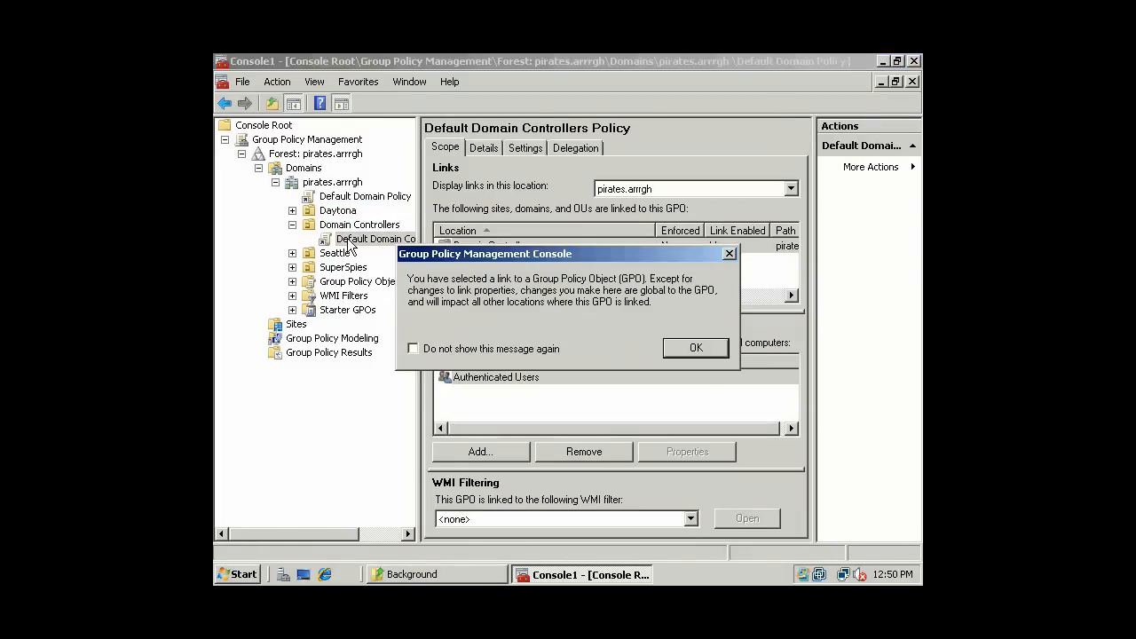
click(682, 348)
right_click(348, 243)
click(365, 252)
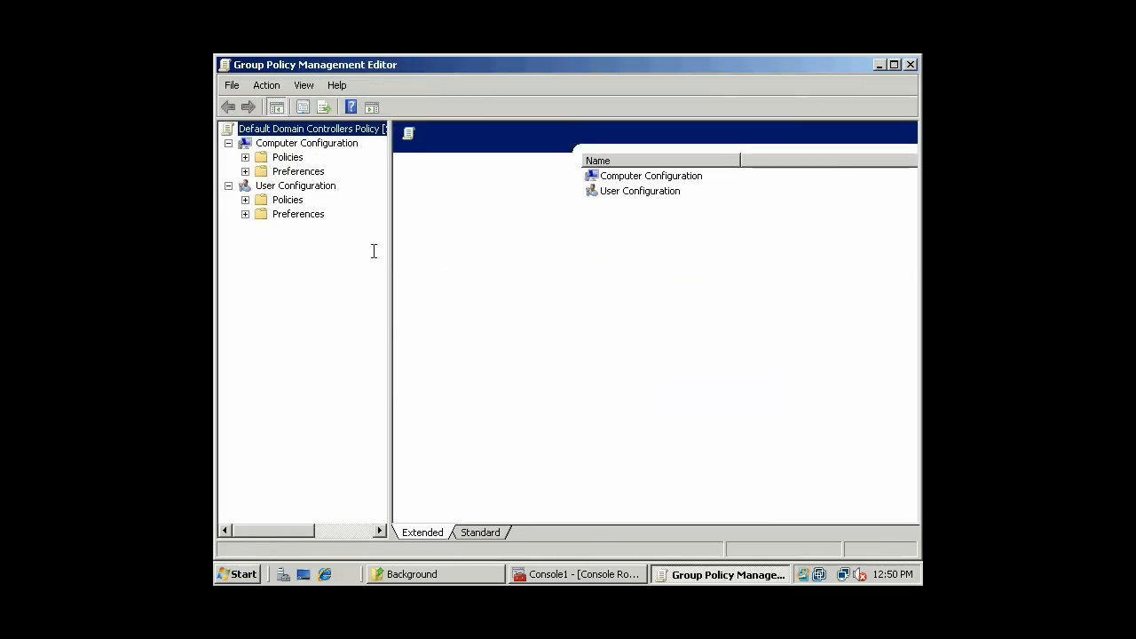
- Navigate Policies > Windows Settings > Security Settings > Local Policies to Audit Policy
click(246, 157)
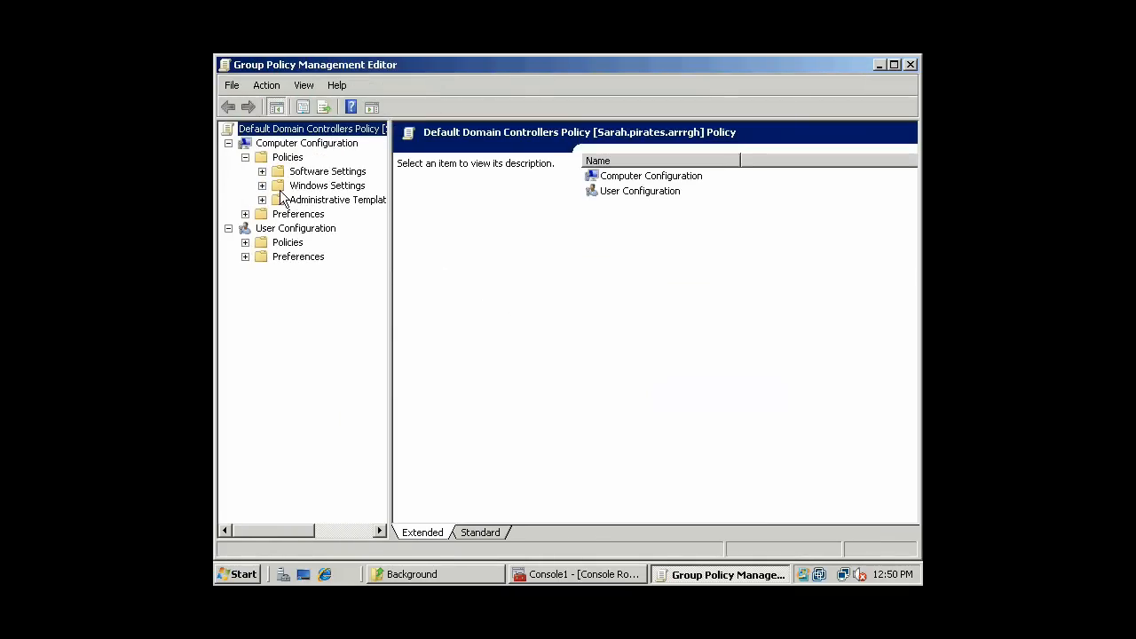
click(262, 185)
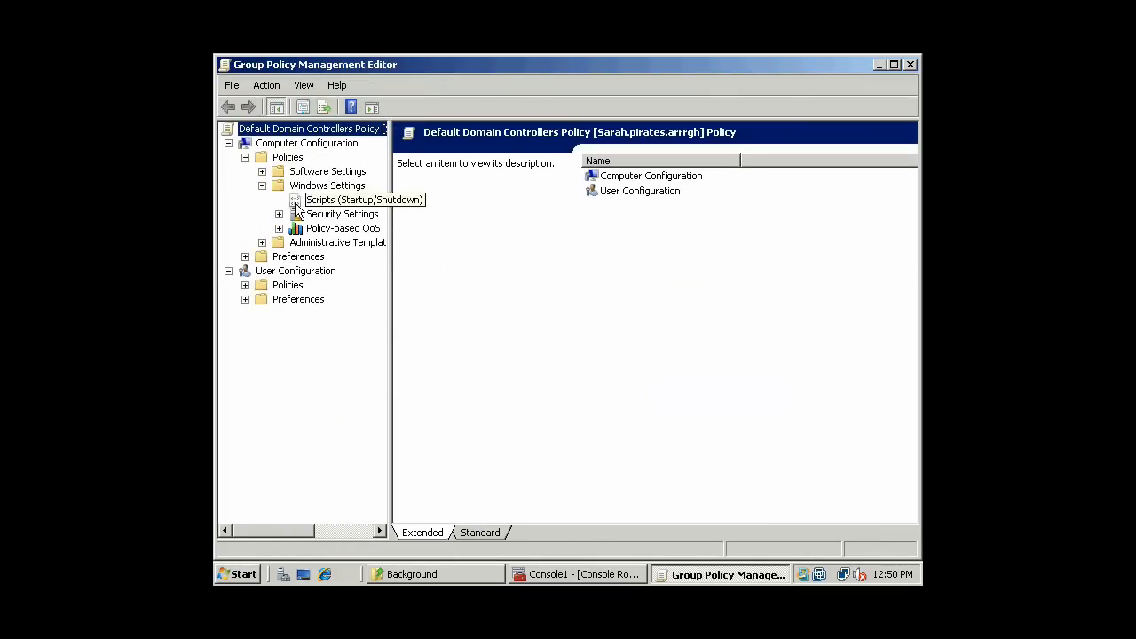
click(278, 214)
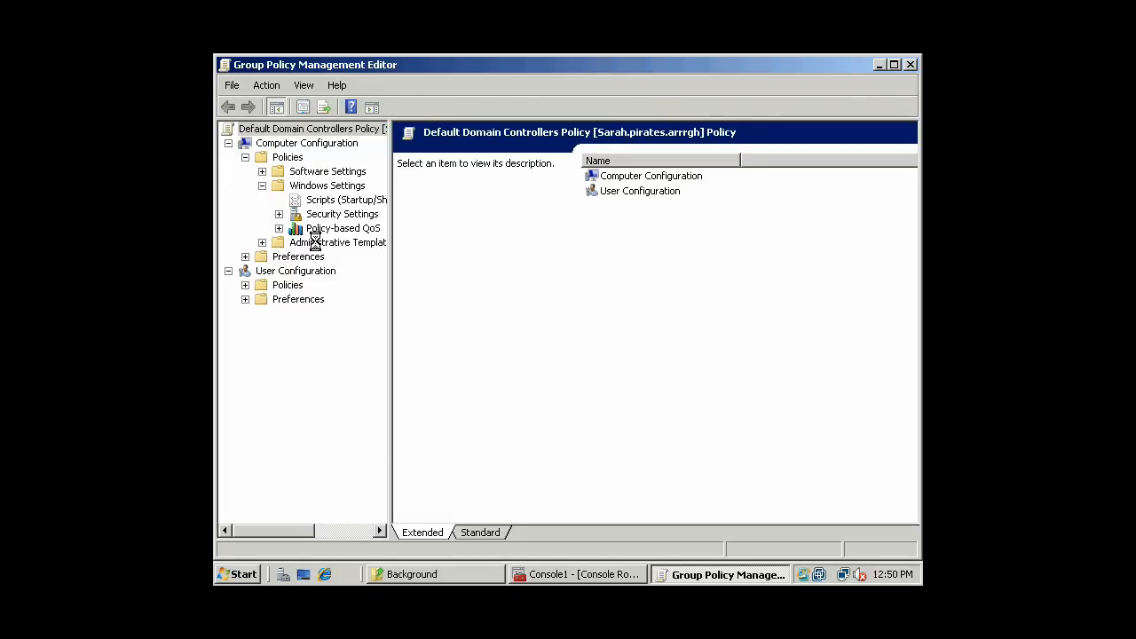
click(297, 243)
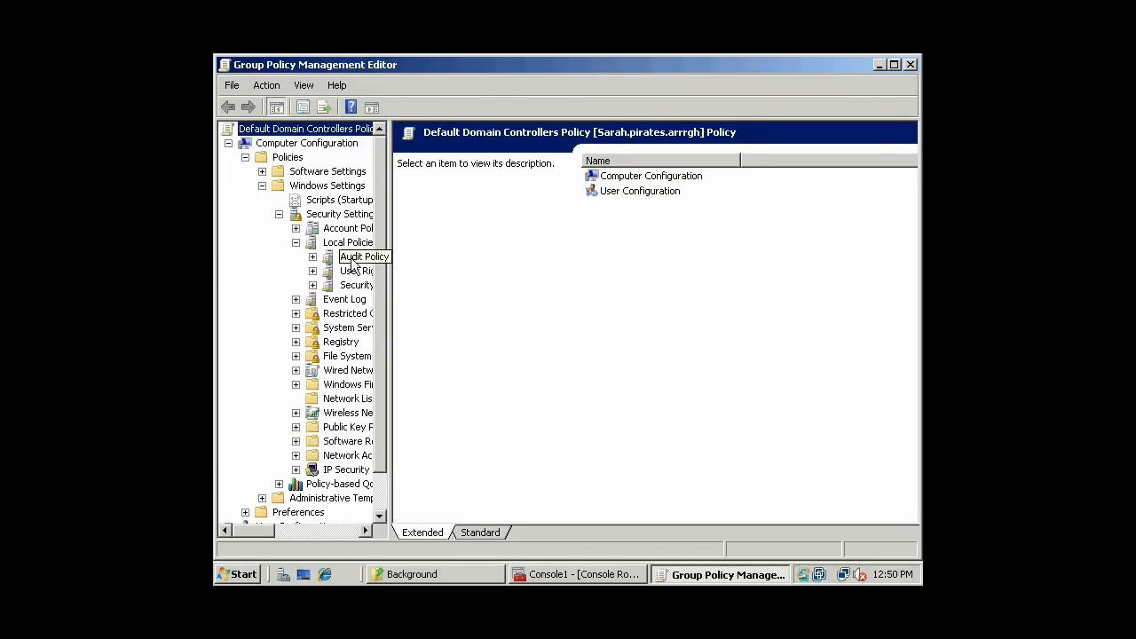
click(317, 259)
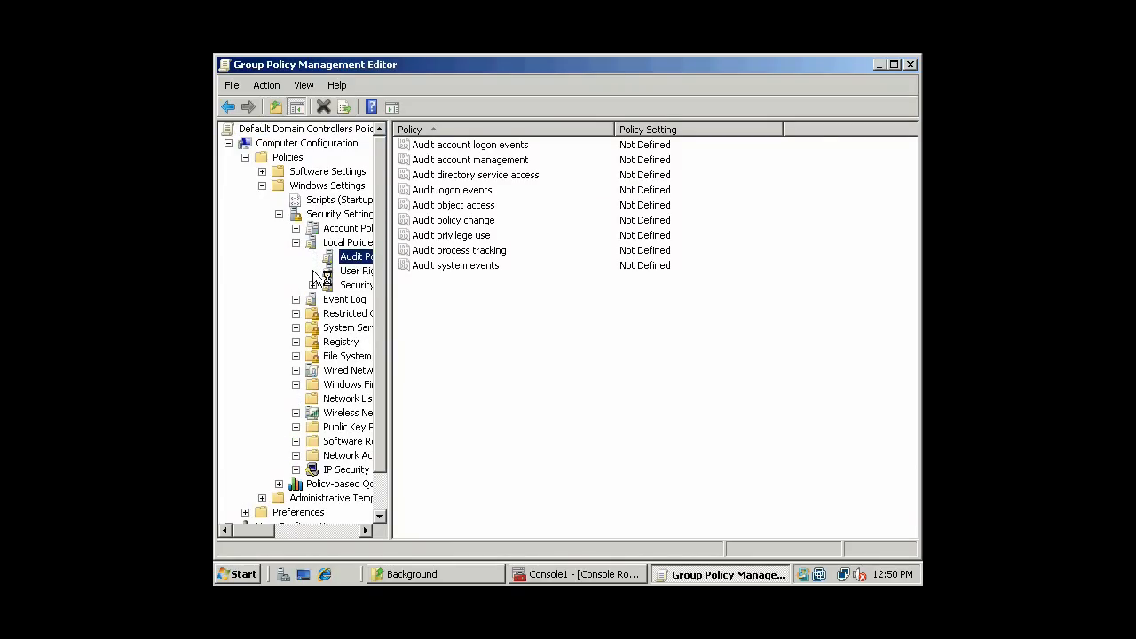
click(365, 271)
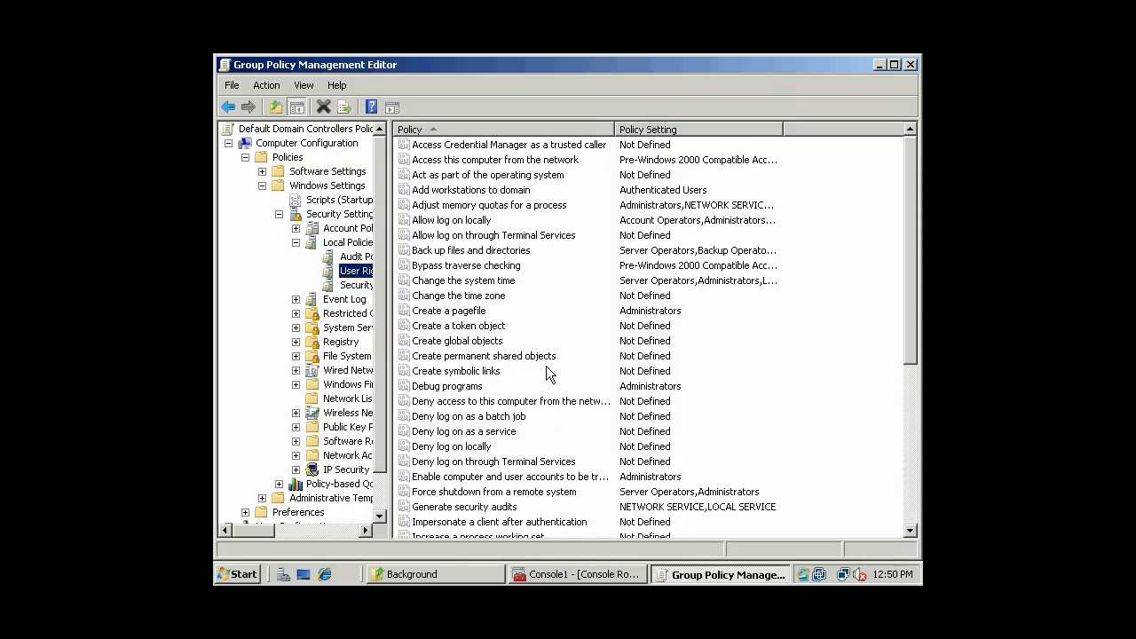
double_click(489, 219)
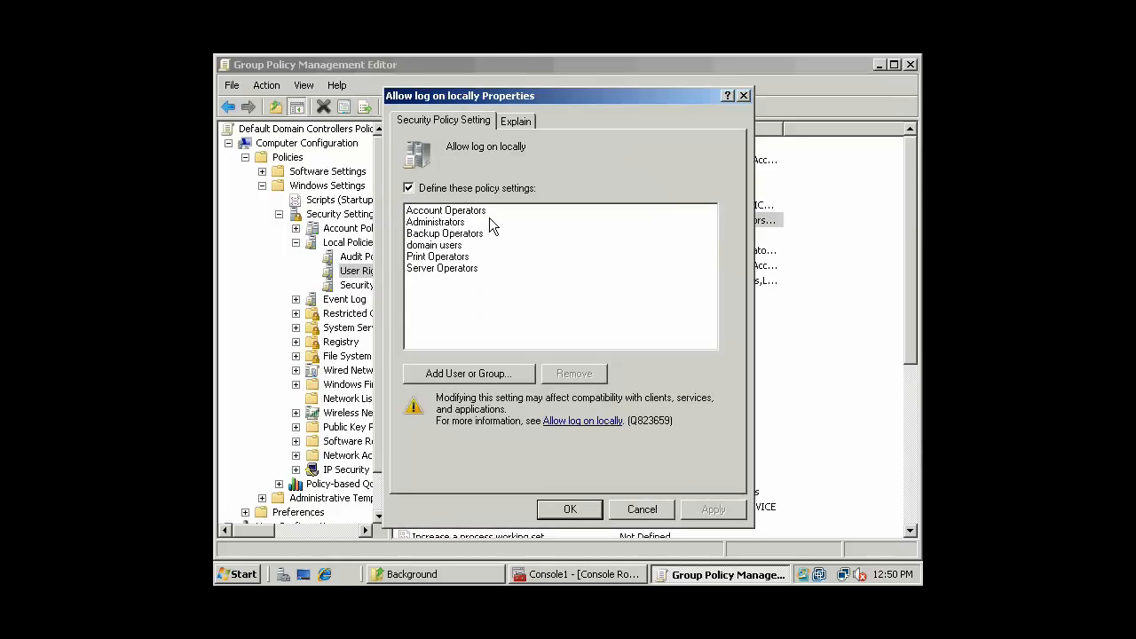
click(451, 246)
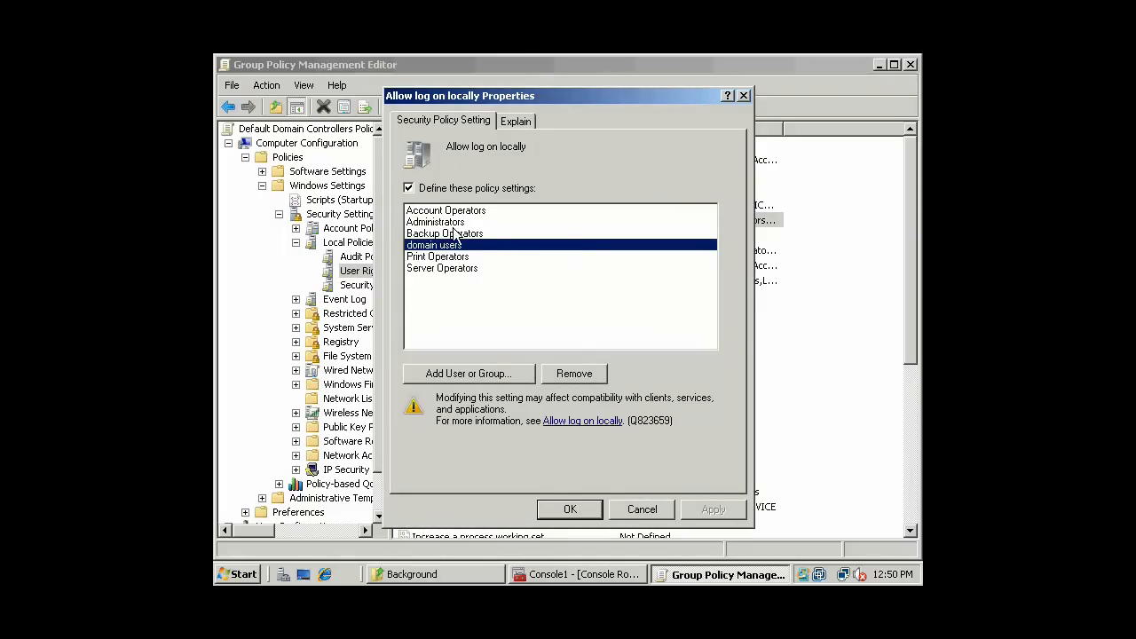
click(634, 512)
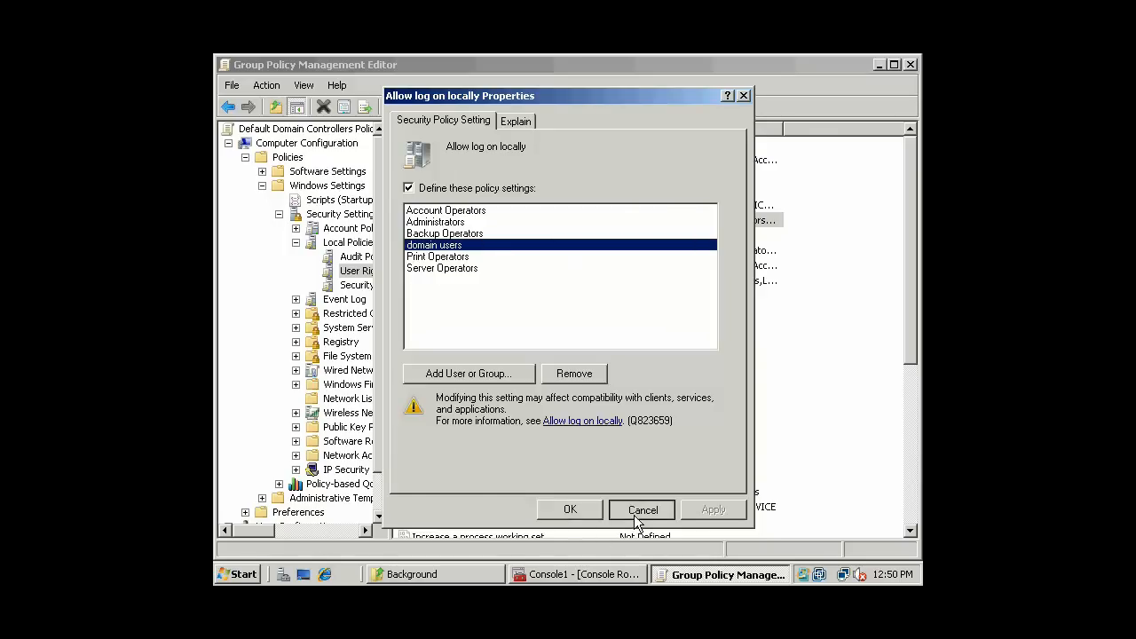
click(712, 403)
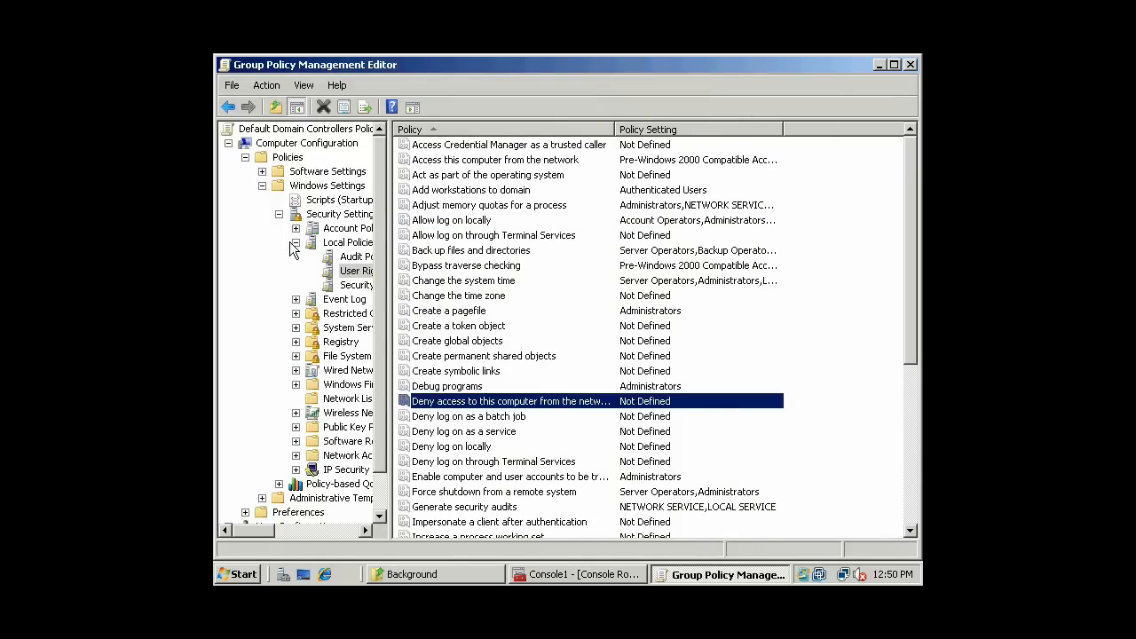
- Collapse the Security Settings, Windows Settings and Policies branches, then close the editor
click(279, 215)
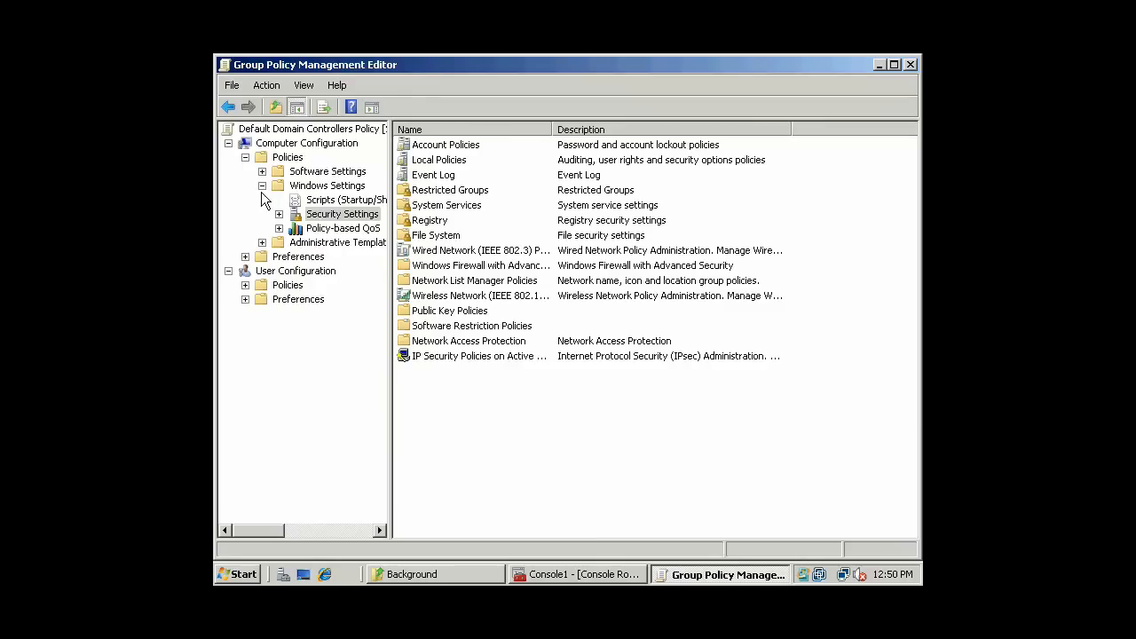
click(262, 186)
click(245, 157)
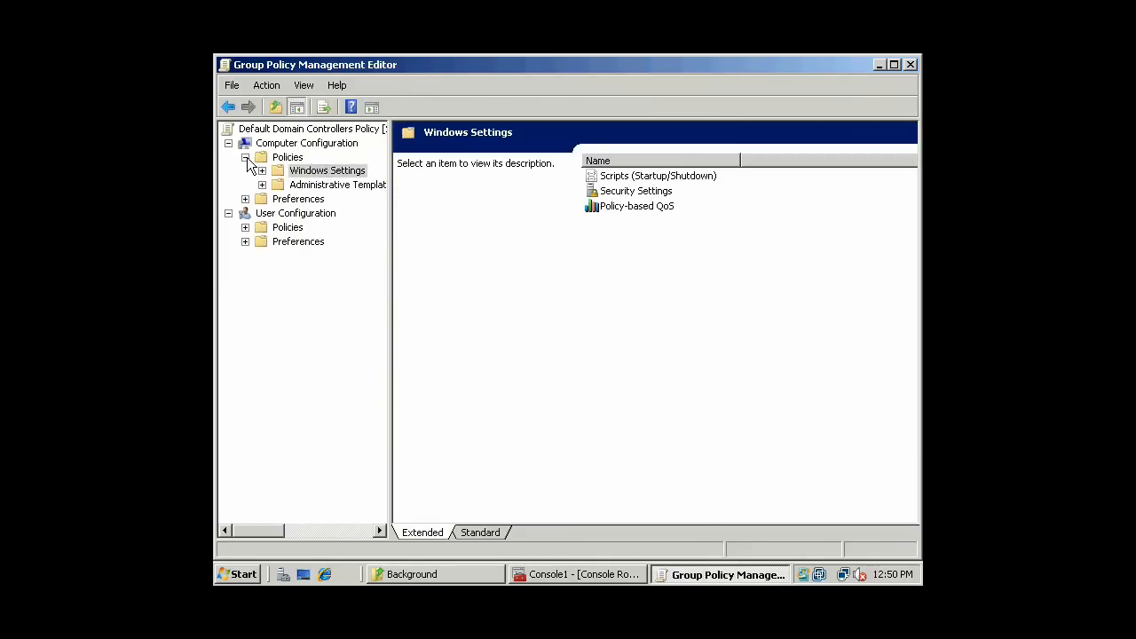
click(912, 64)
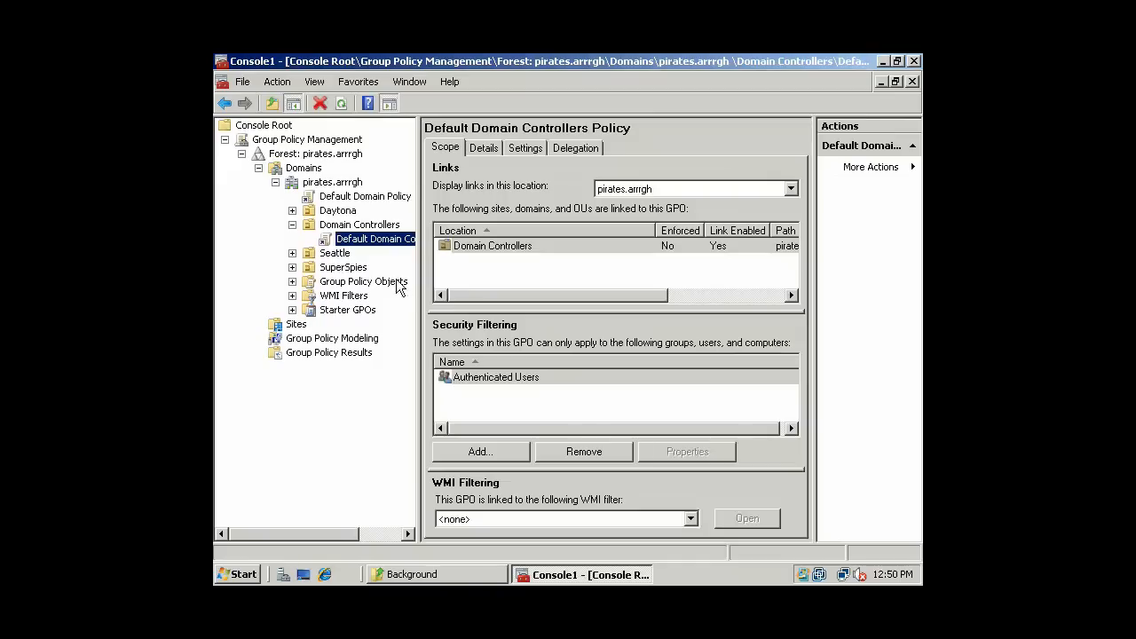
- Select the Default Domain Policy in GPMC, dismiss the link warning, and bring up its actions
click(329, 198)
click(315, 235)
click(694, 348)
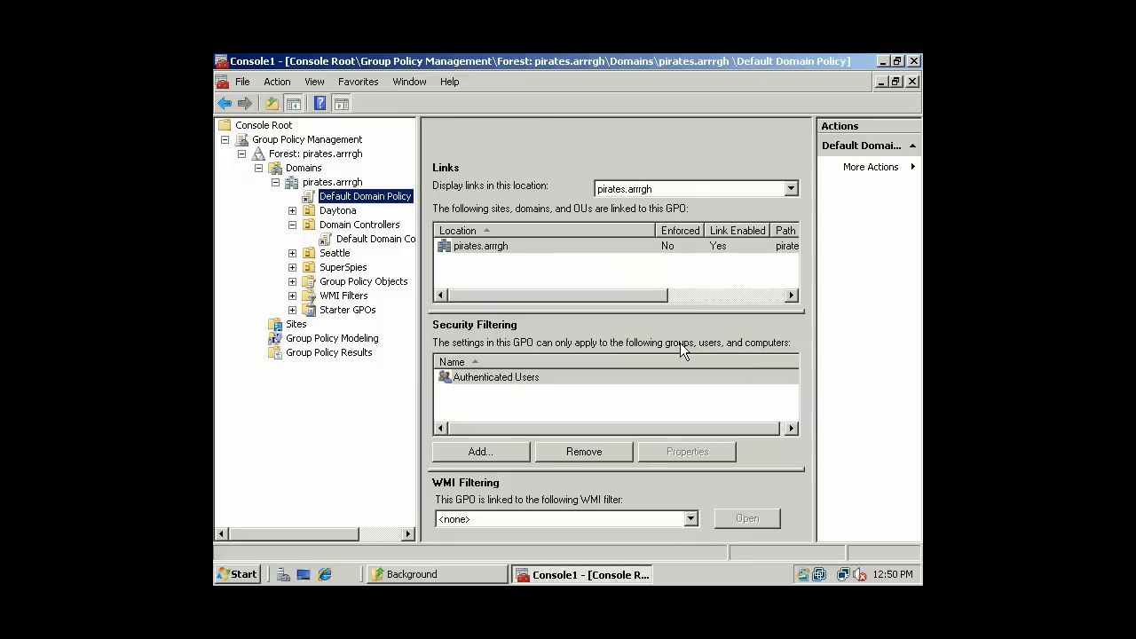
right_click(367, 199)
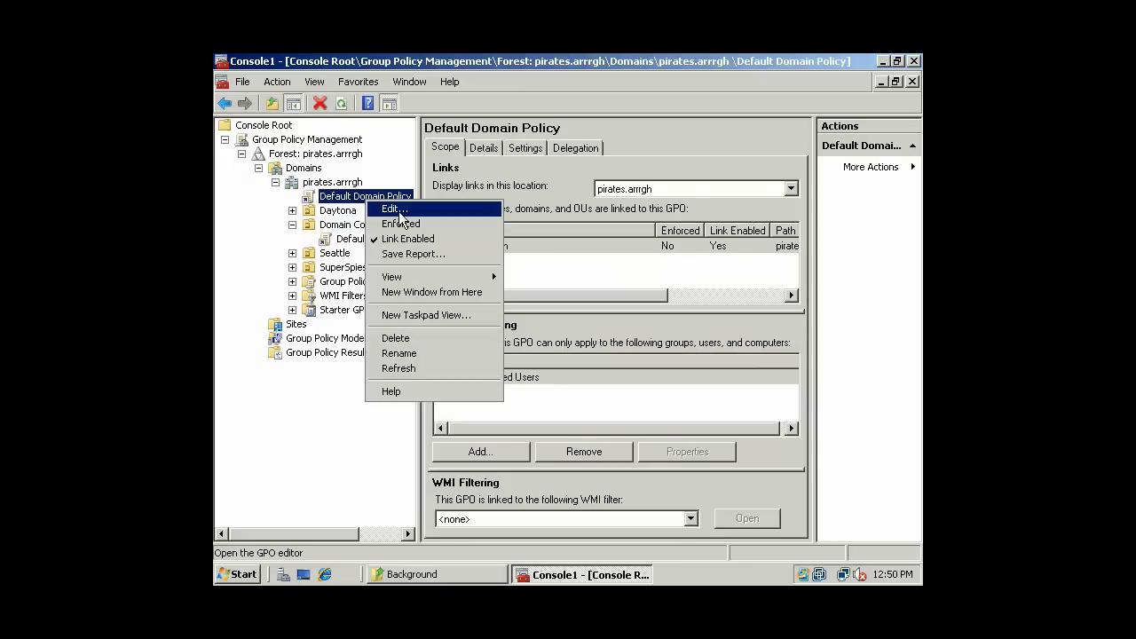
click(355, 195)
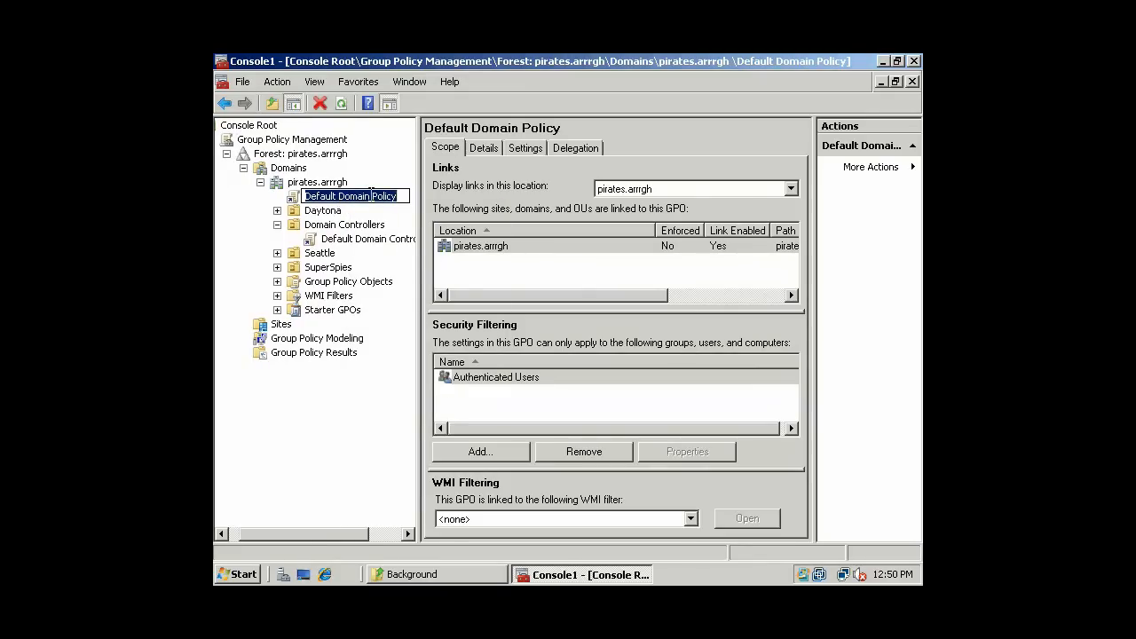
- Cancel the accidental rename and open the Default Domain Policy for editing
key(Escape)
right_click(326, 195)
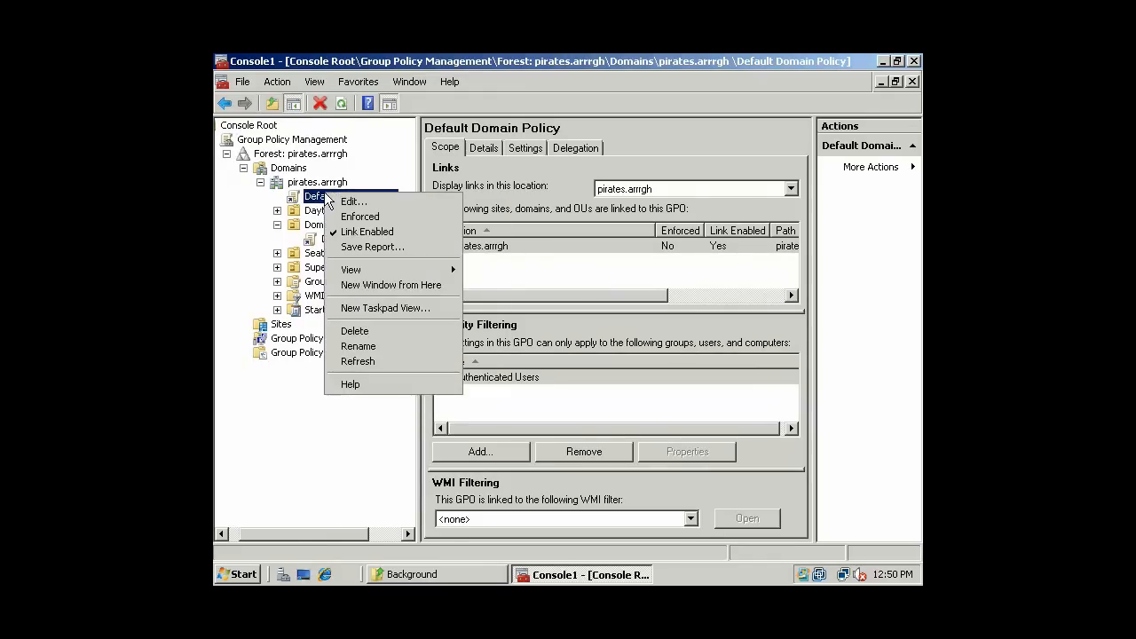
click(348, 204)
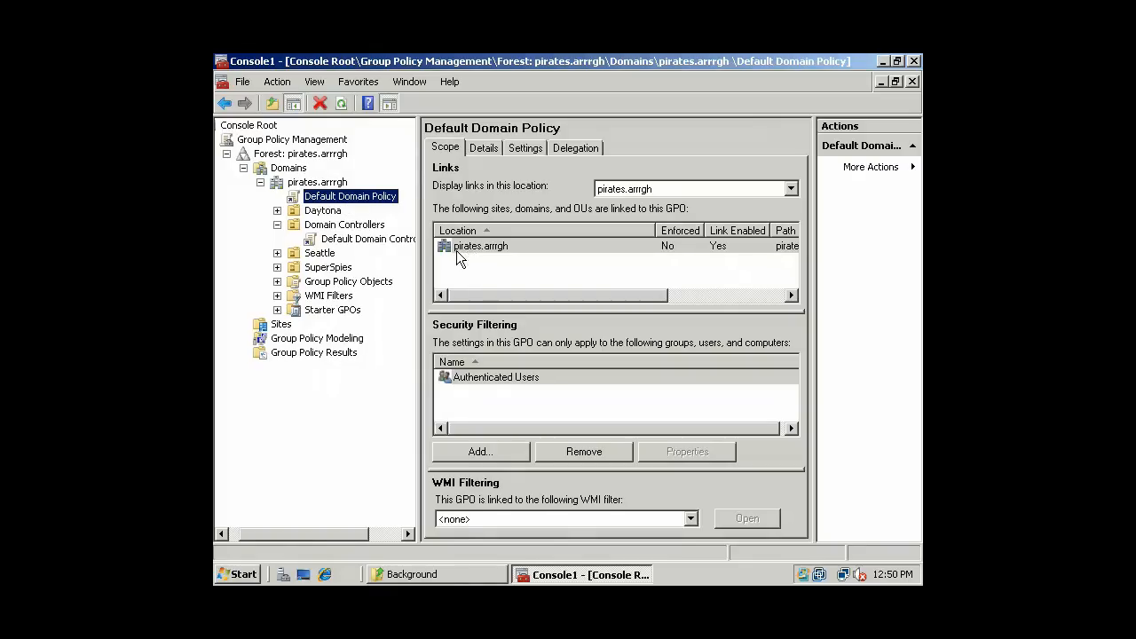
- Expand Windows Settings > Security Settings > Account Policies and select Password Policy
click(287, 158)
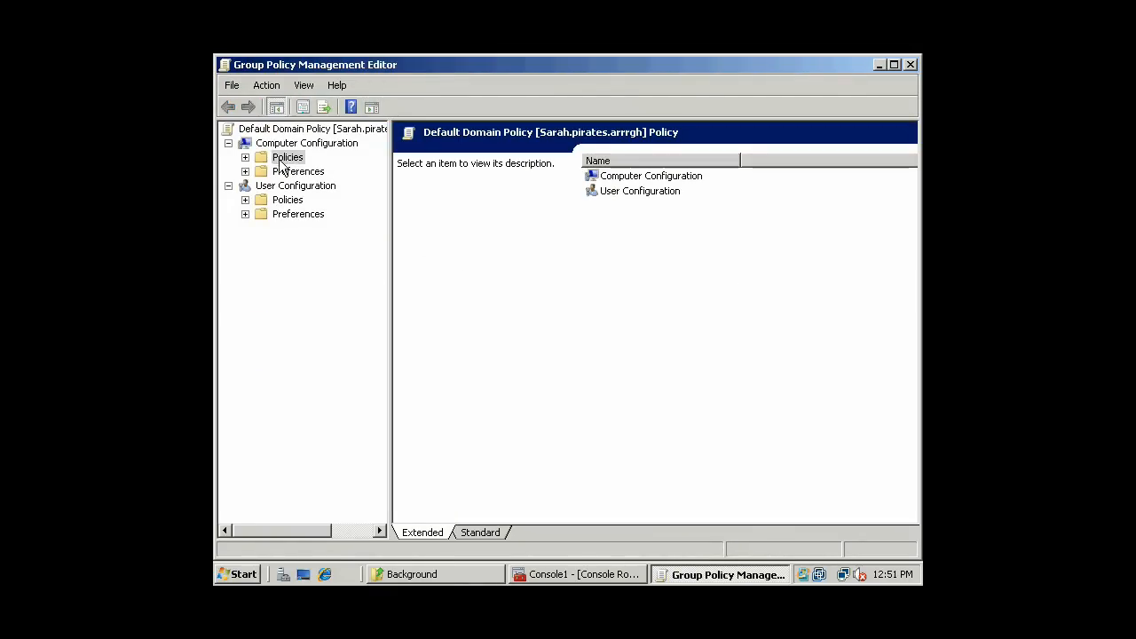
click(245, 157)
double_click(315, 186)
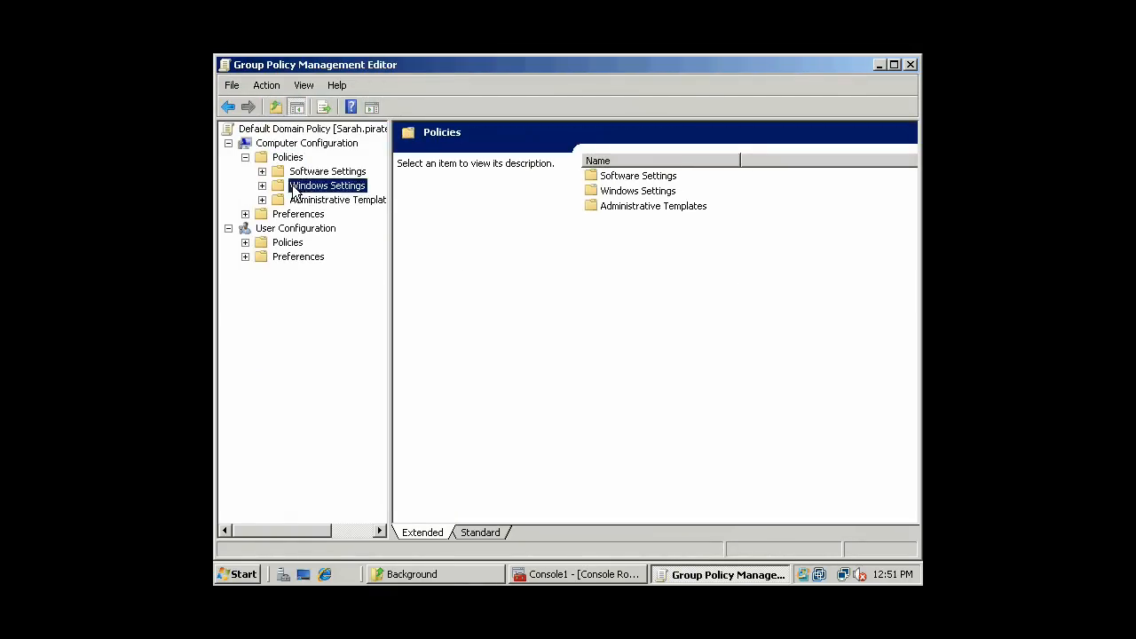
double_click(315, 216)
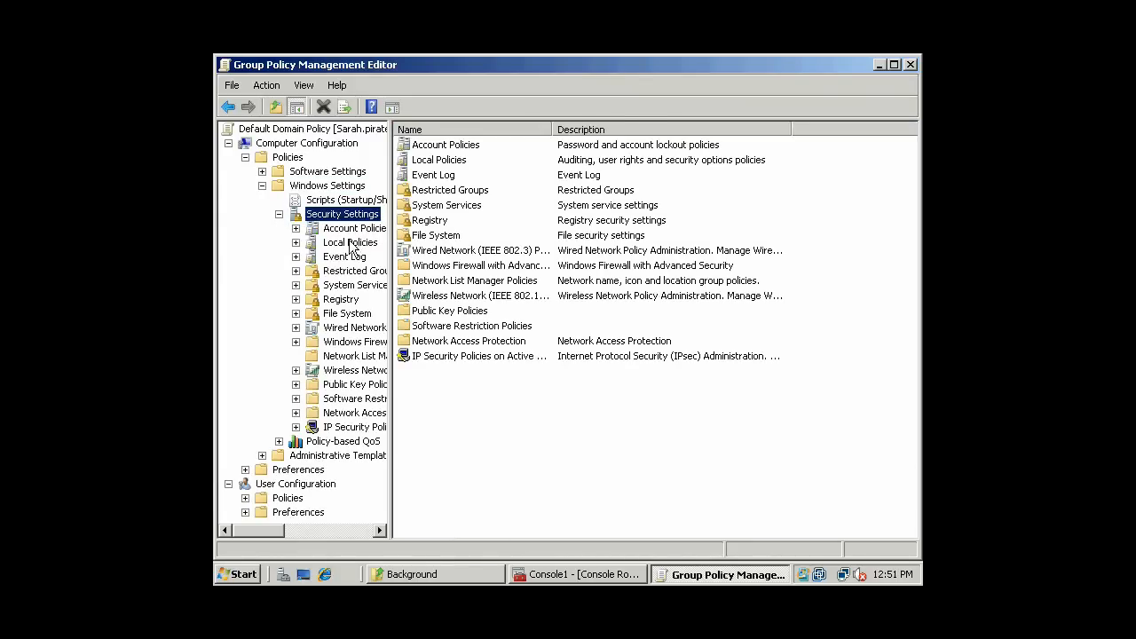
click(348, 242)
click(295, 242)
double_click(343, 230)
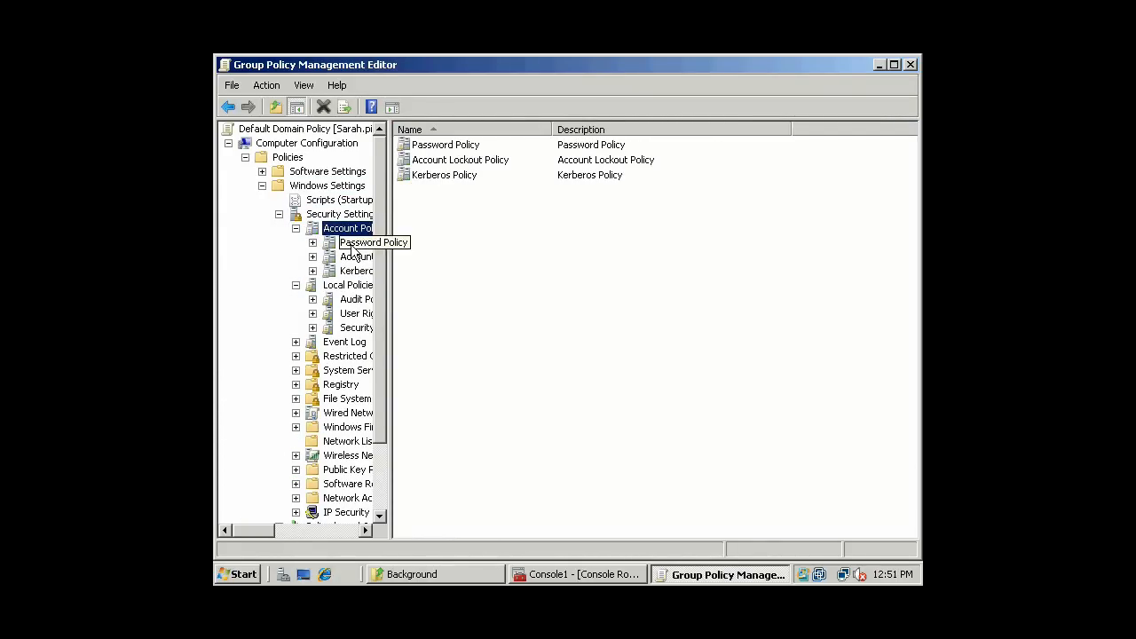
click(350, 243)
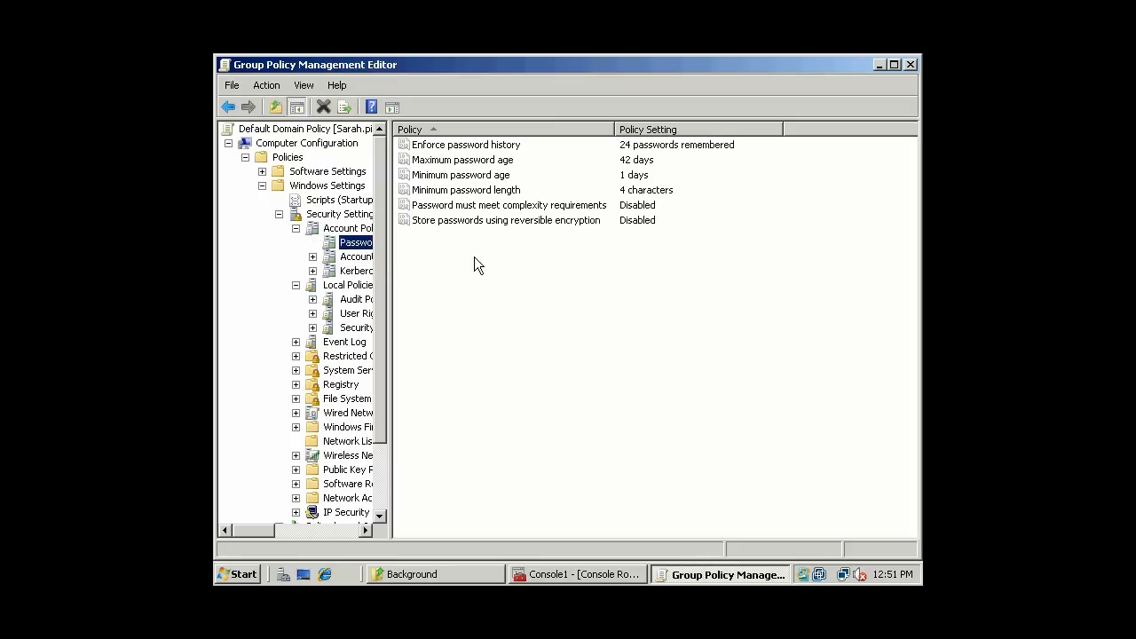
click(572, 206)
double_click(573, 207)
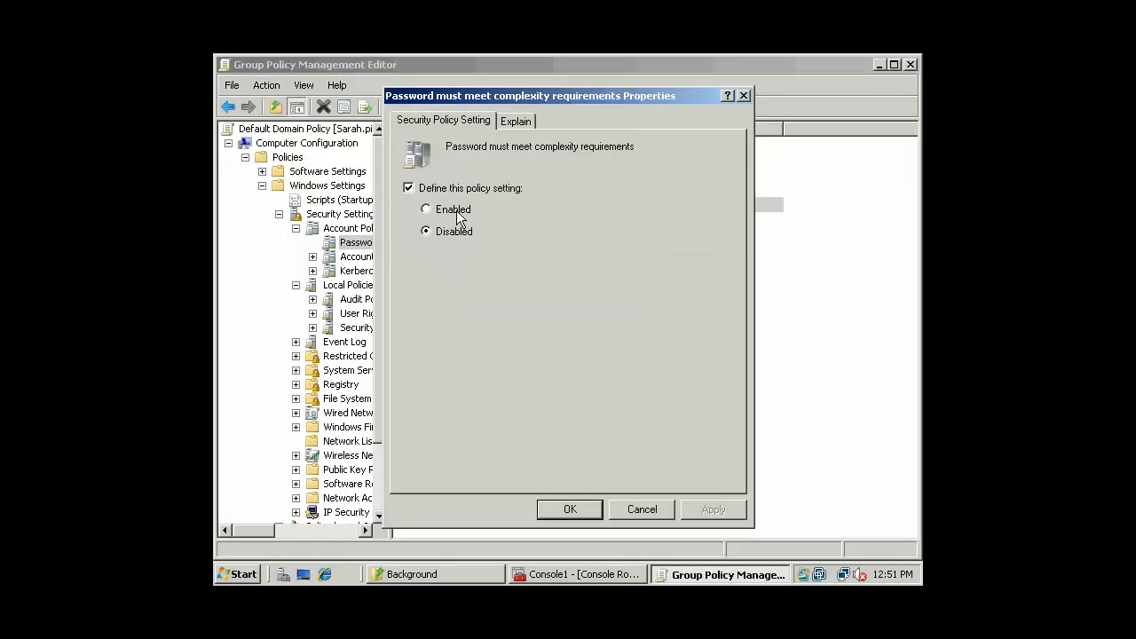
drag(530, 97, 635, 174)
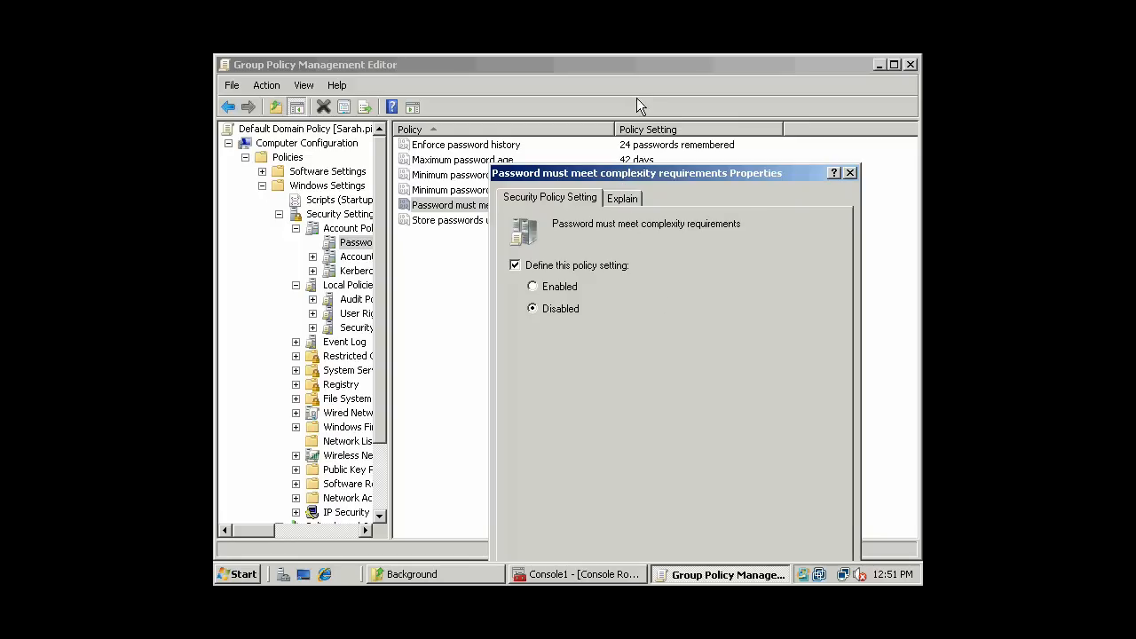
drag(620, 170, 605, 87)
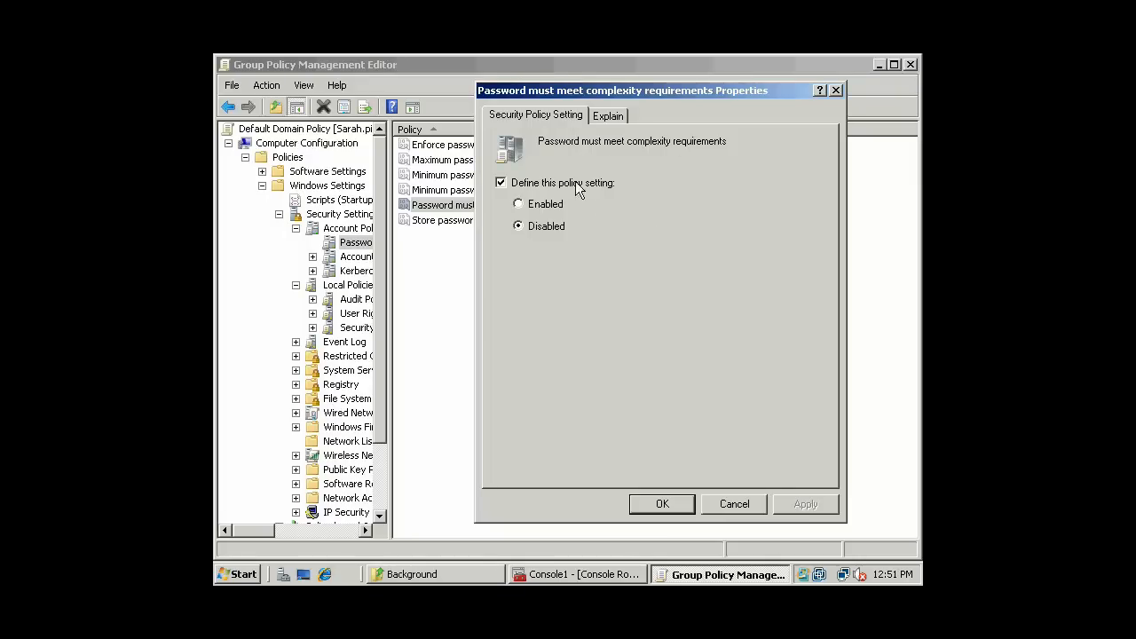
click(680, 504)
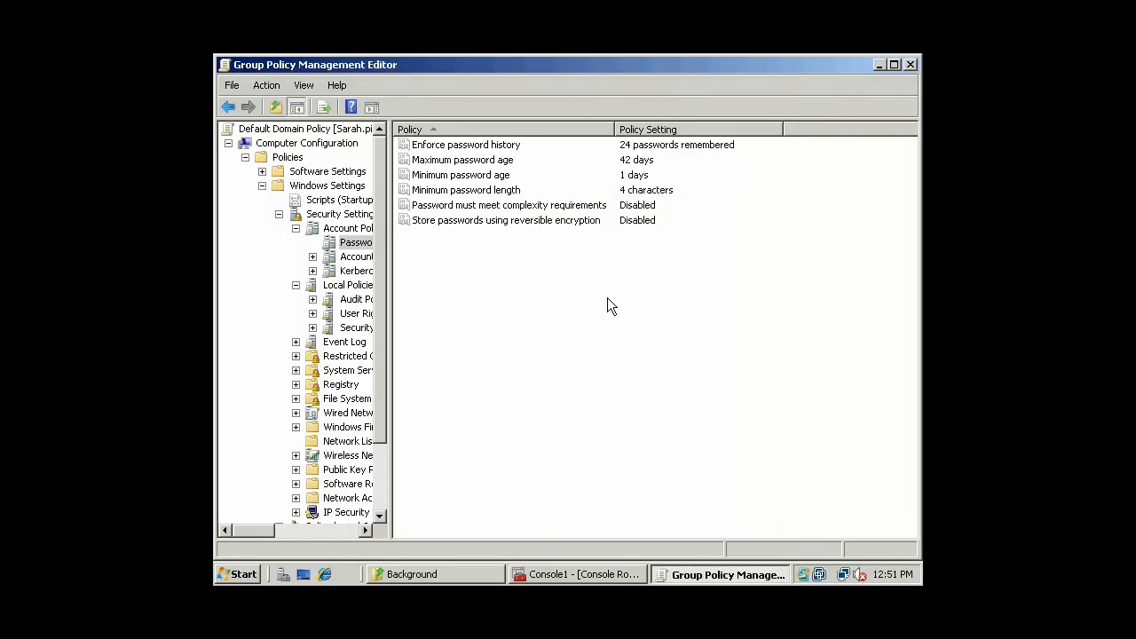
click(548, 226)
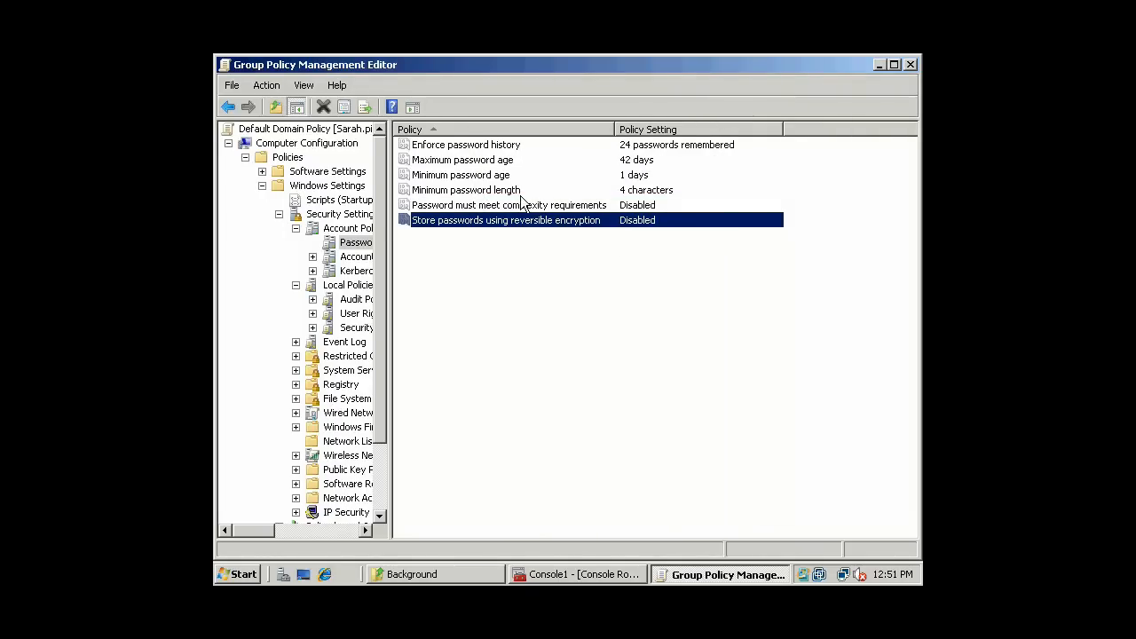
click(573, 209)
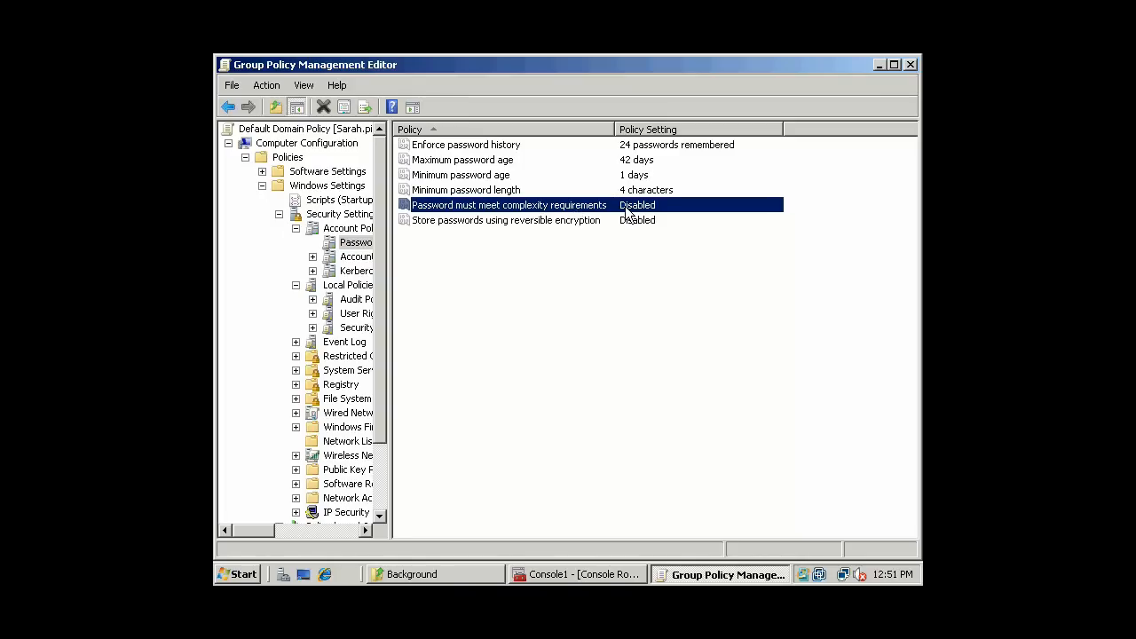
double_click(513, 192)
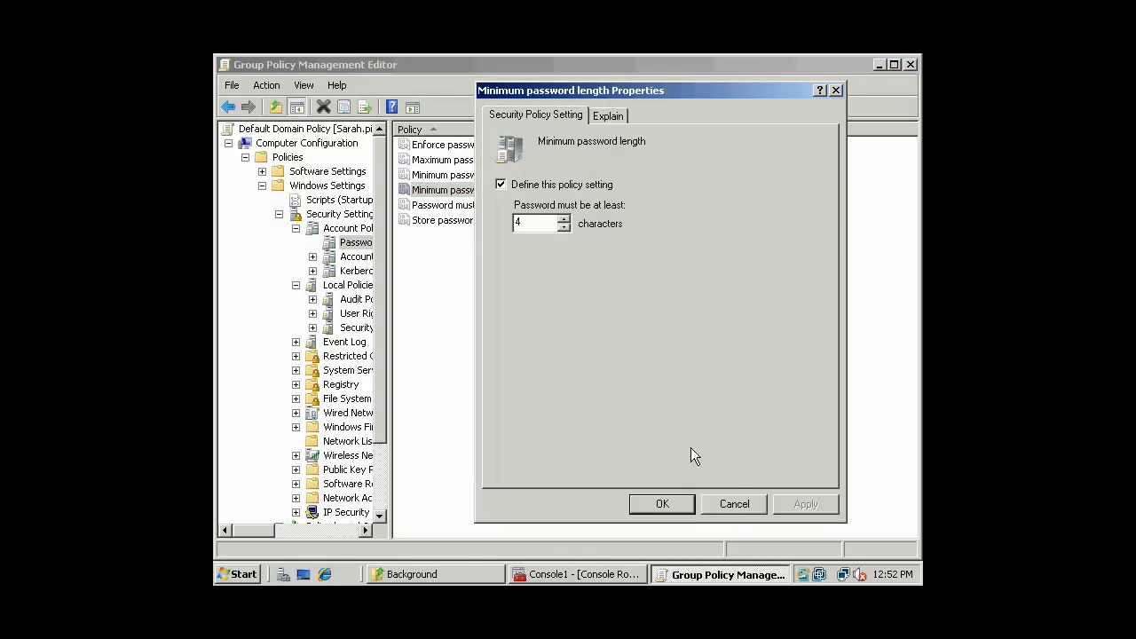
click(734, 502)
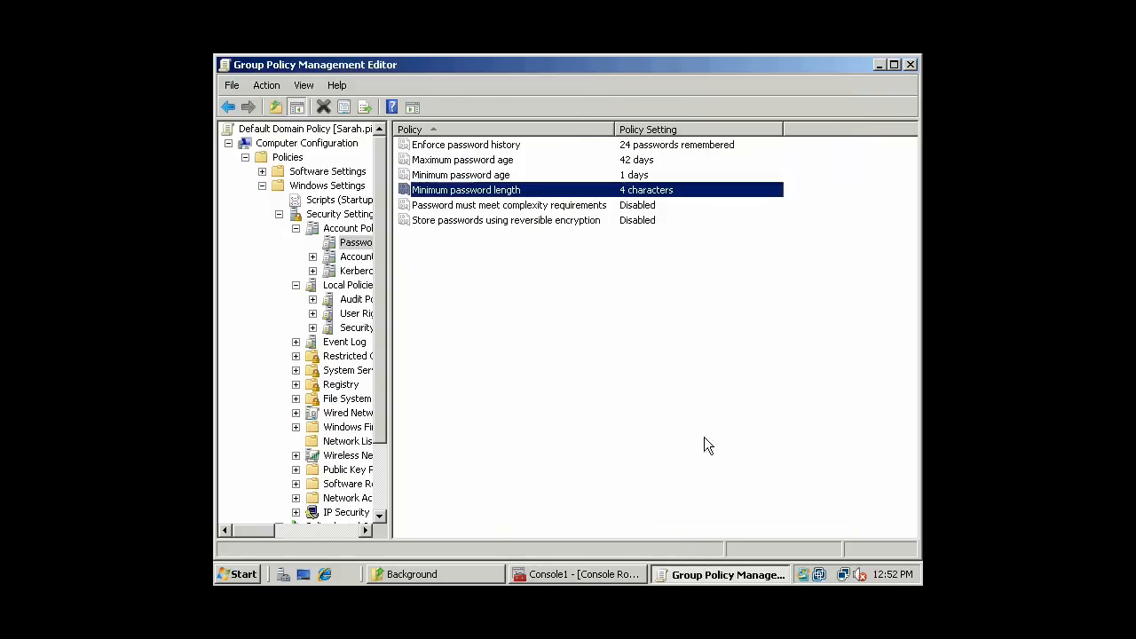
double_click(517, 175)
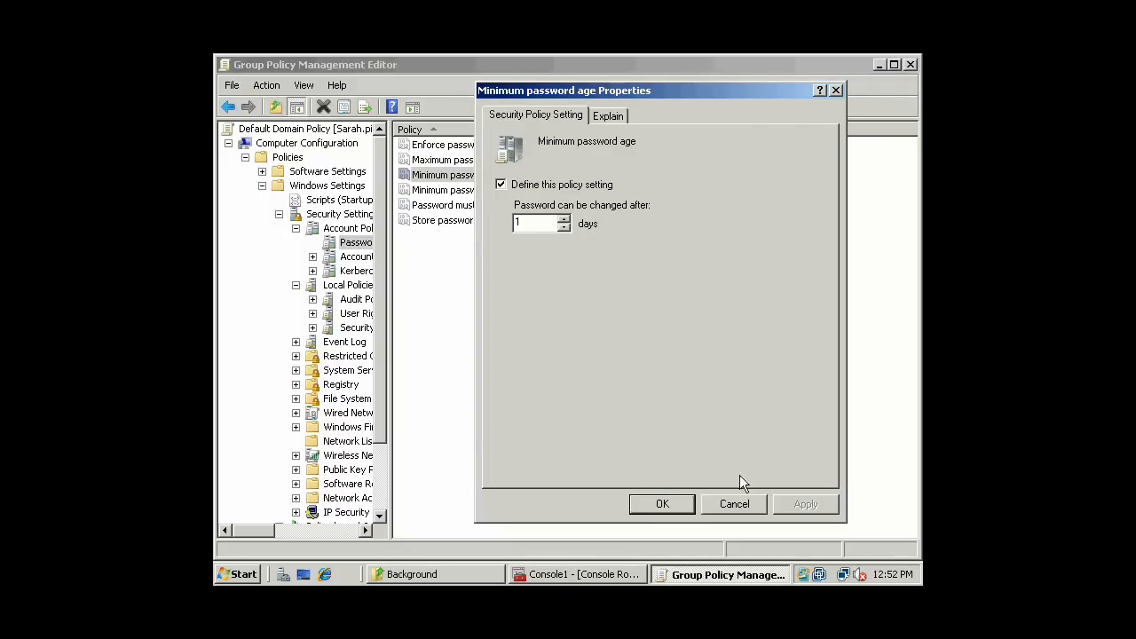
click(739, 508)
double_click(498, 160)
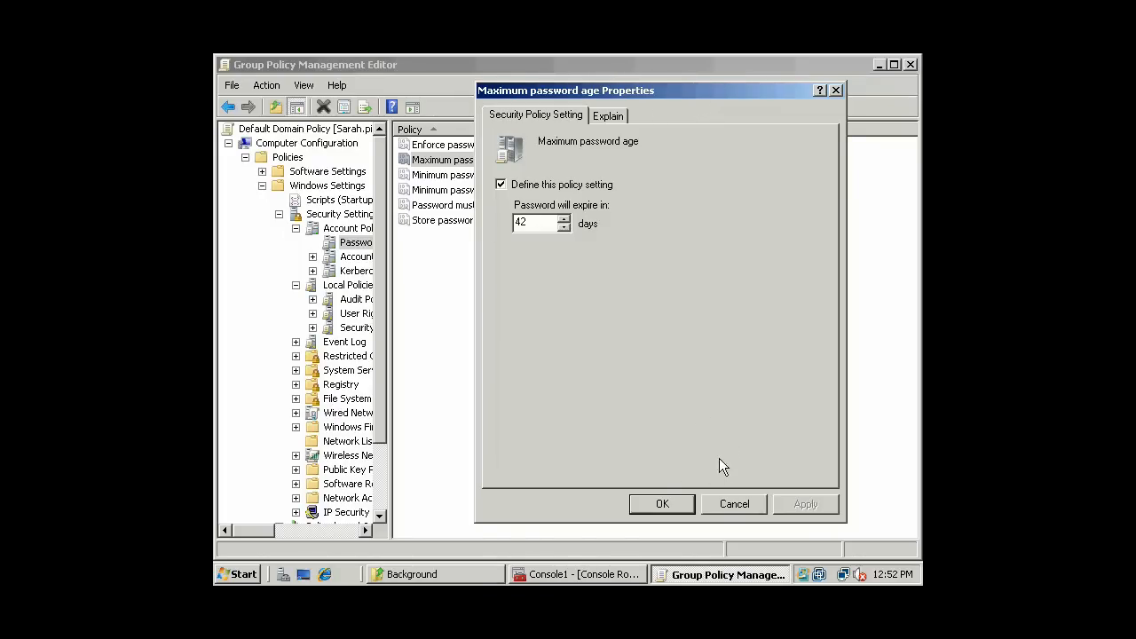
click(665, 504)
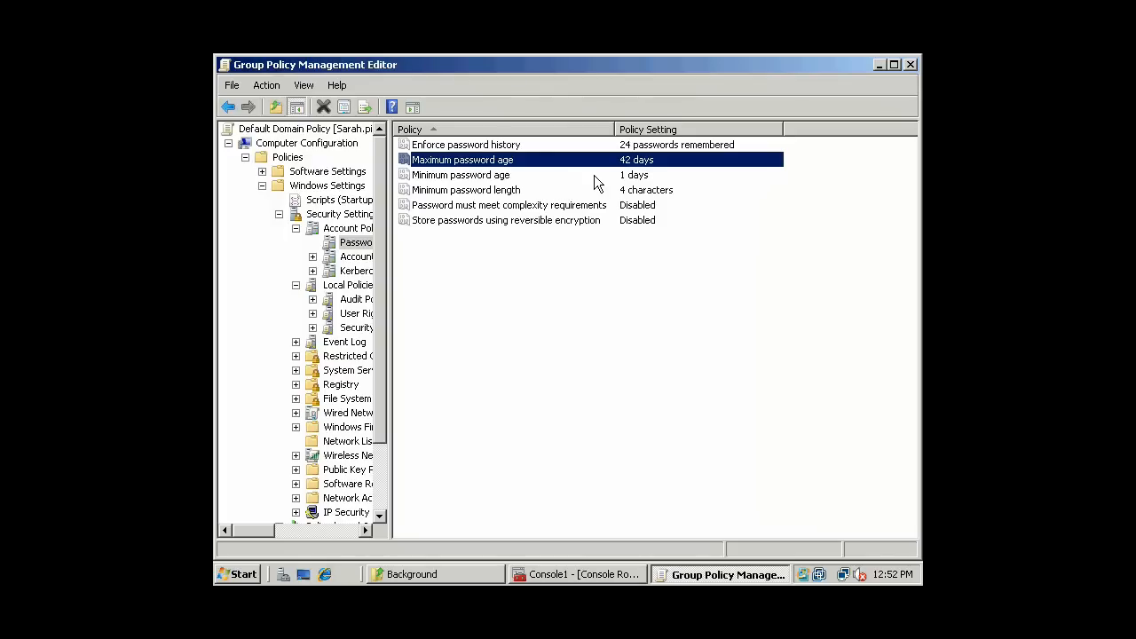
- Review Enforce password history at 24 passwords remembered and close it unchanged
click(546, 143)
double_click(553, 143)
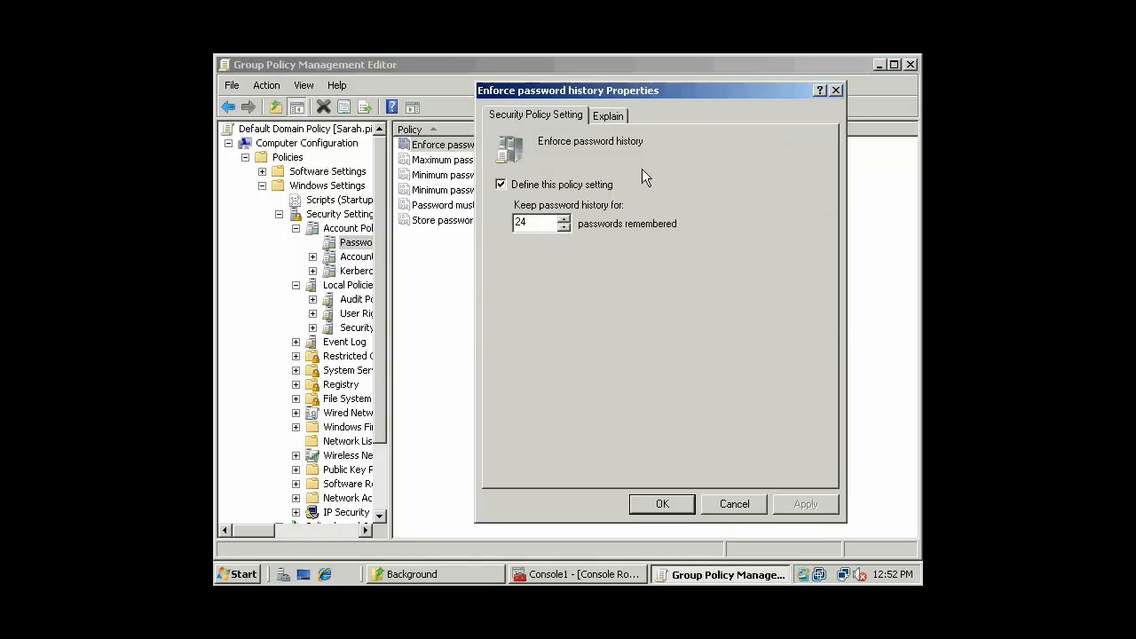
click(532, 225)
click(665, 505)
click(669, 356)
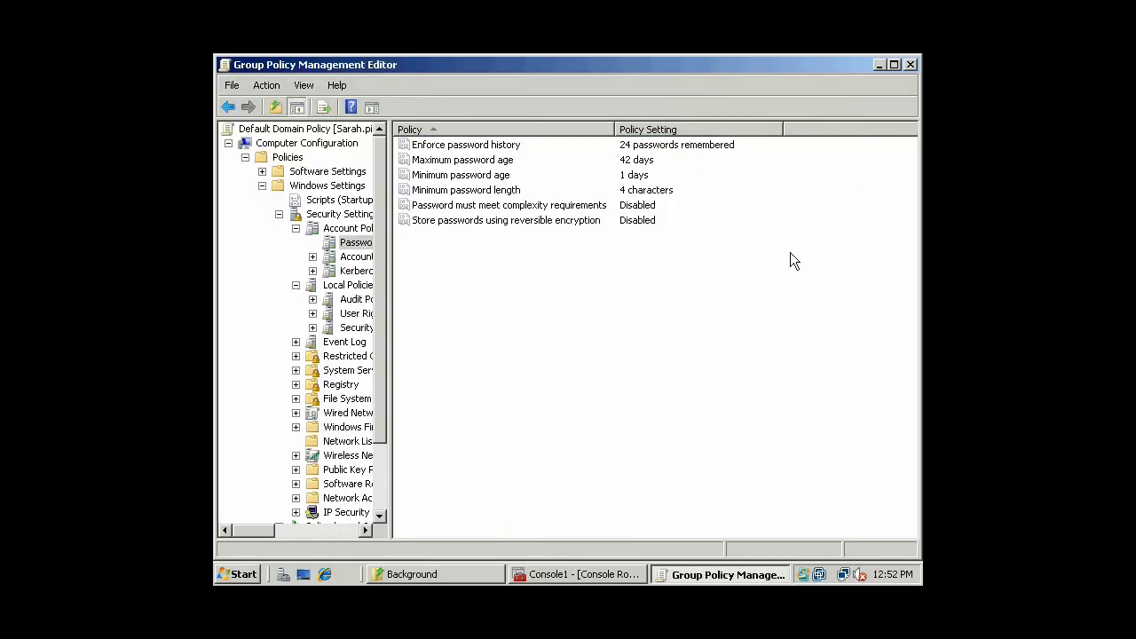
- Check Minimum password age stays at 1 days, then select Account Lockout Policy
click(517, 178)
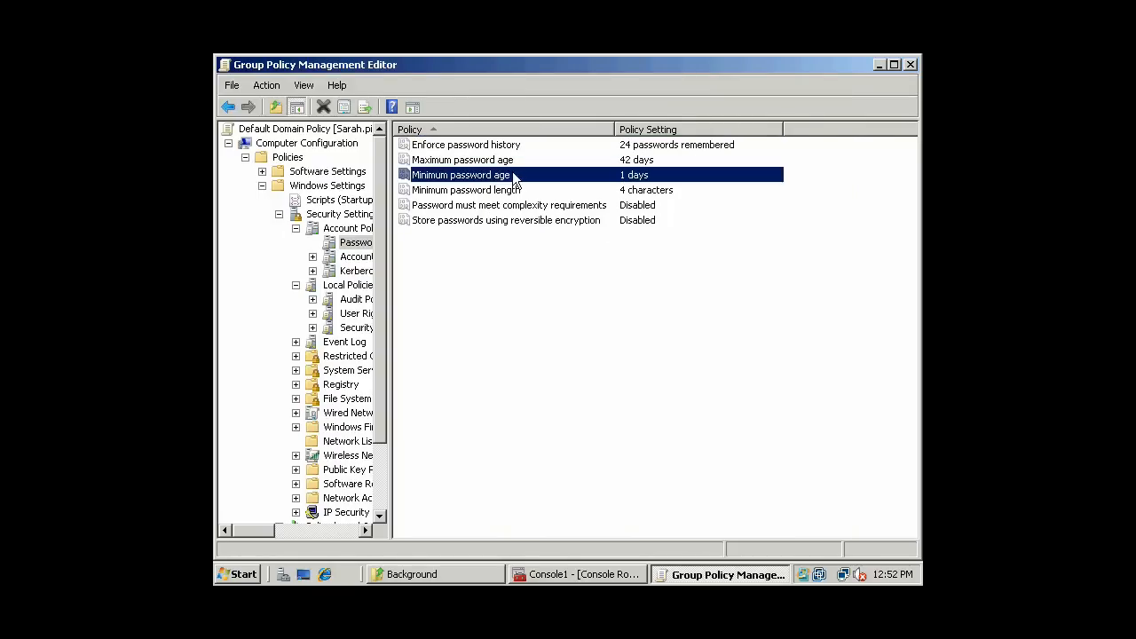
double_click(507, 178)
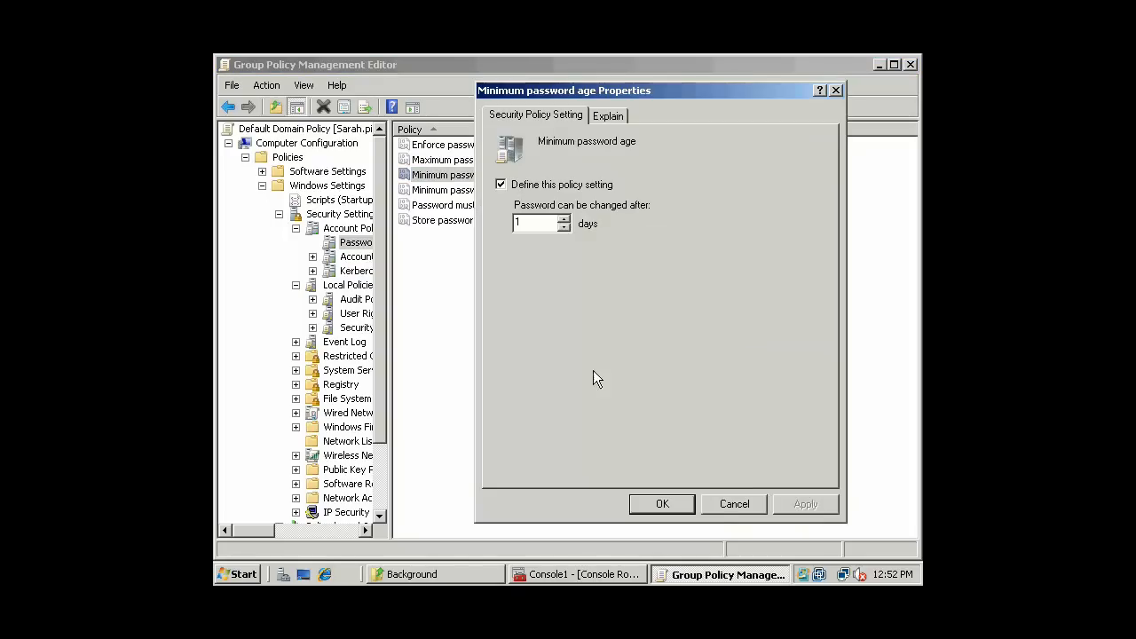
click(722, 508)
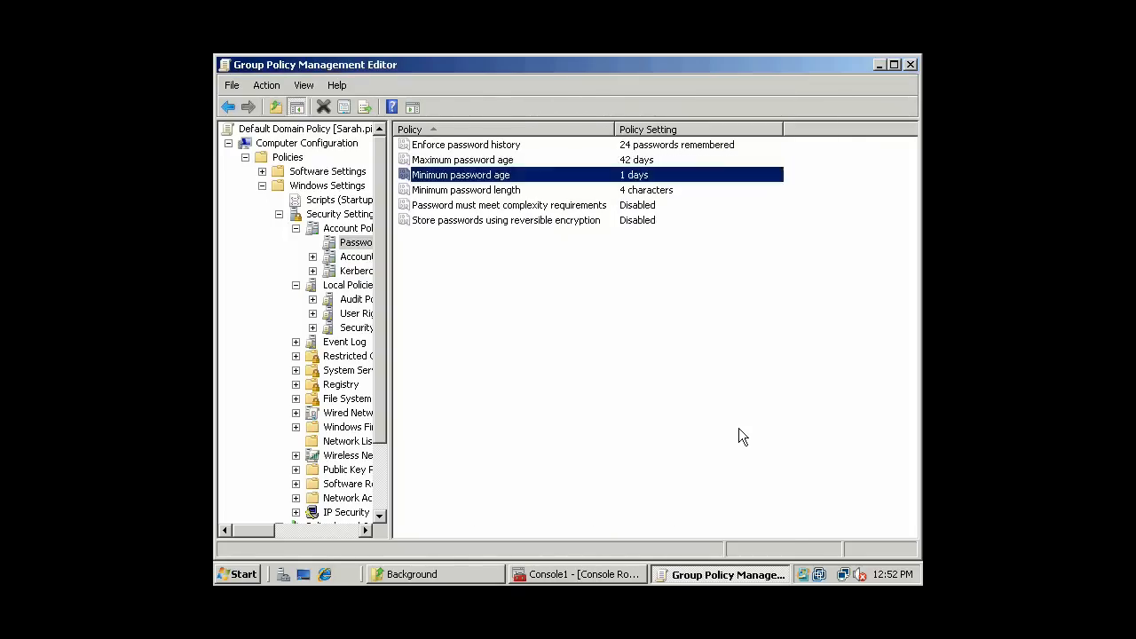
click(357, 257)
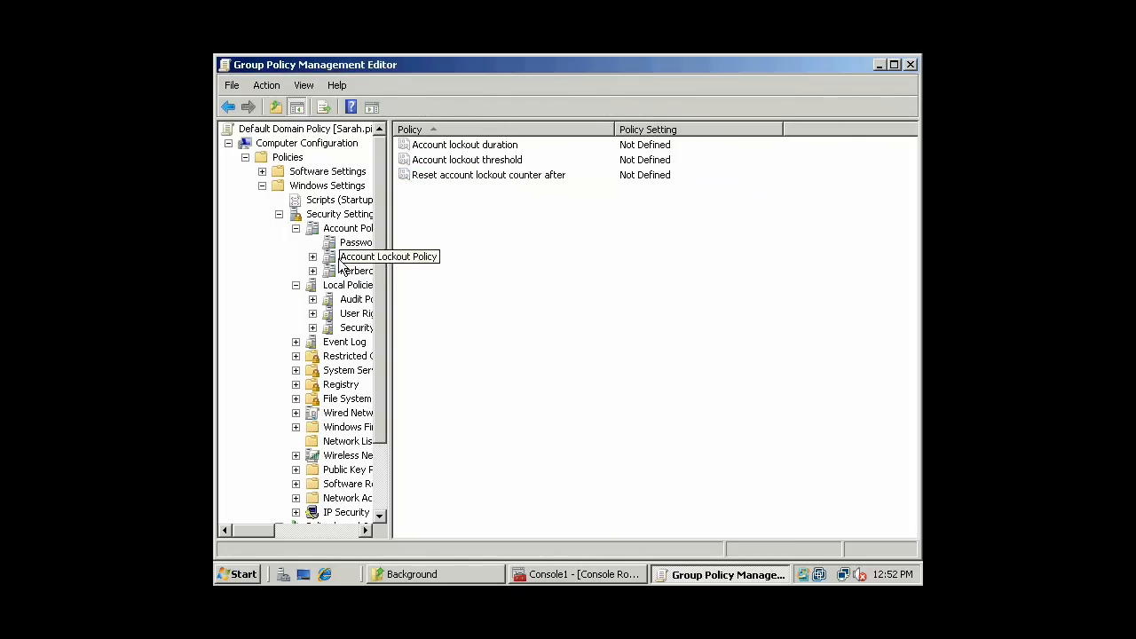
- Define an account lockout threshold of 3 attempts and accept the suggested 30-minute values
double_click(507, 160)
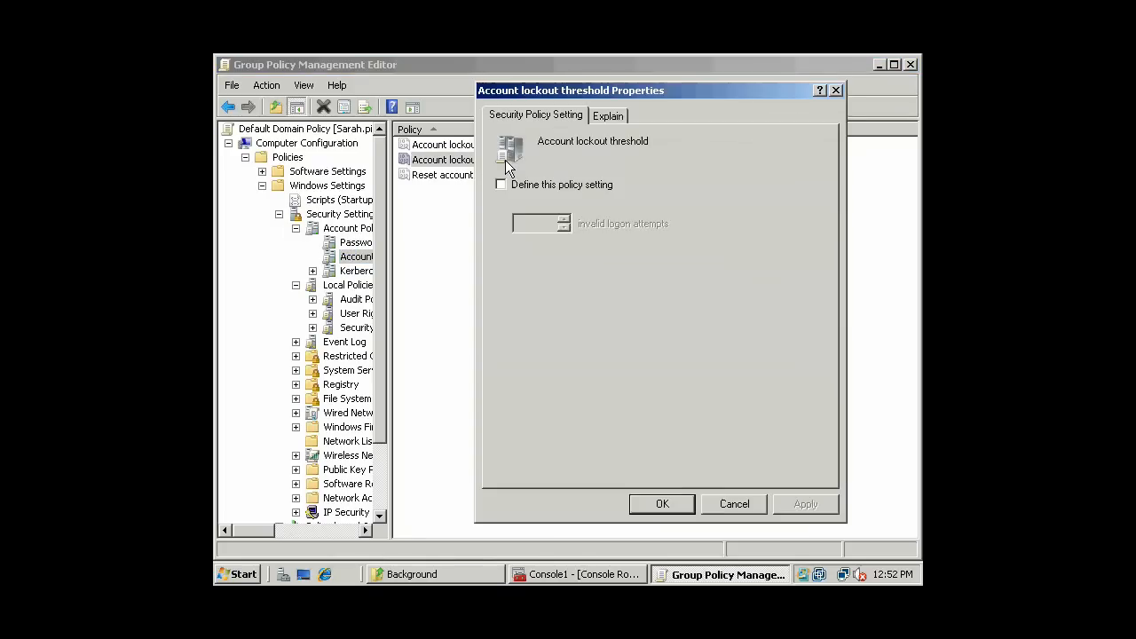
click(548, 186)
click(564, 219)
click(565, 219)
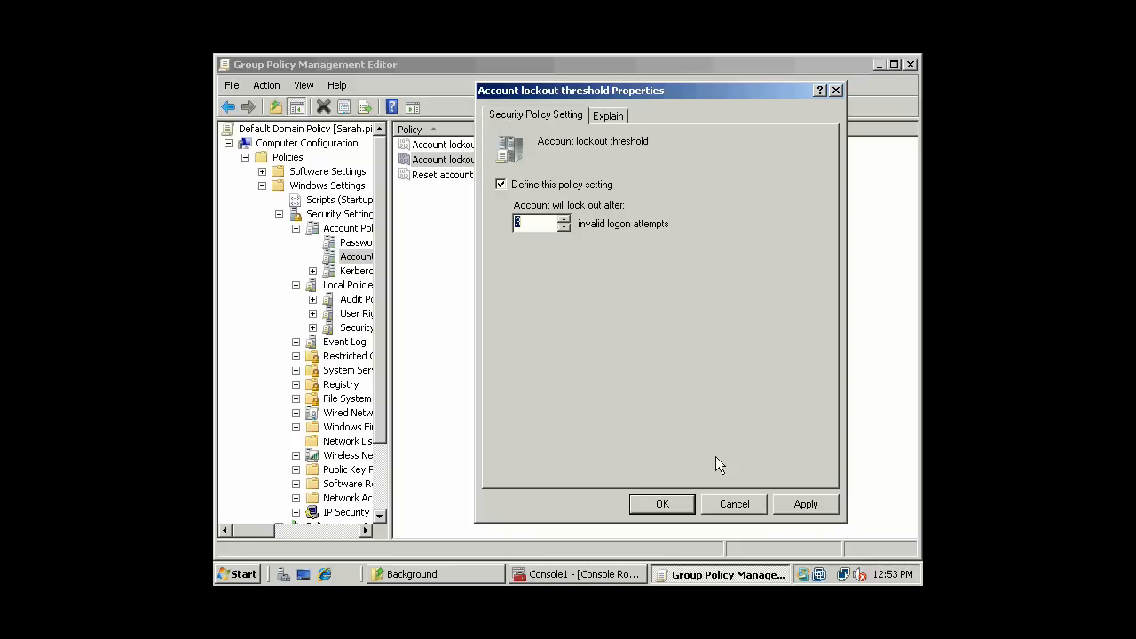
click(663, 504)
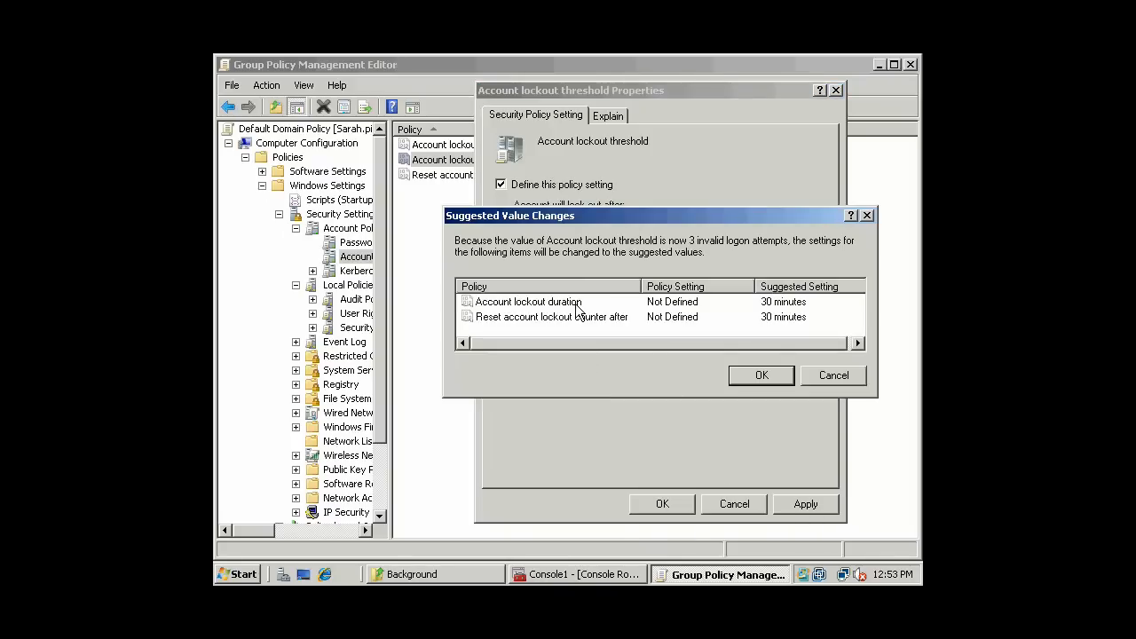
click(768, 379)
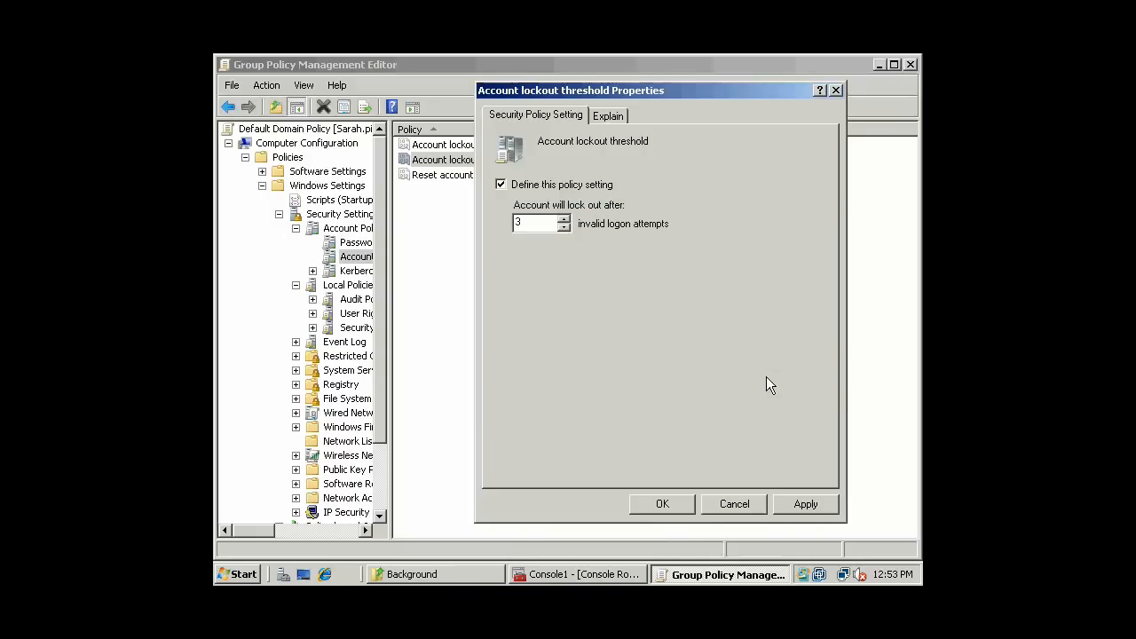
- Reopen the lockout threshold setting to confirm it is 3 attempts
click(663, 277)
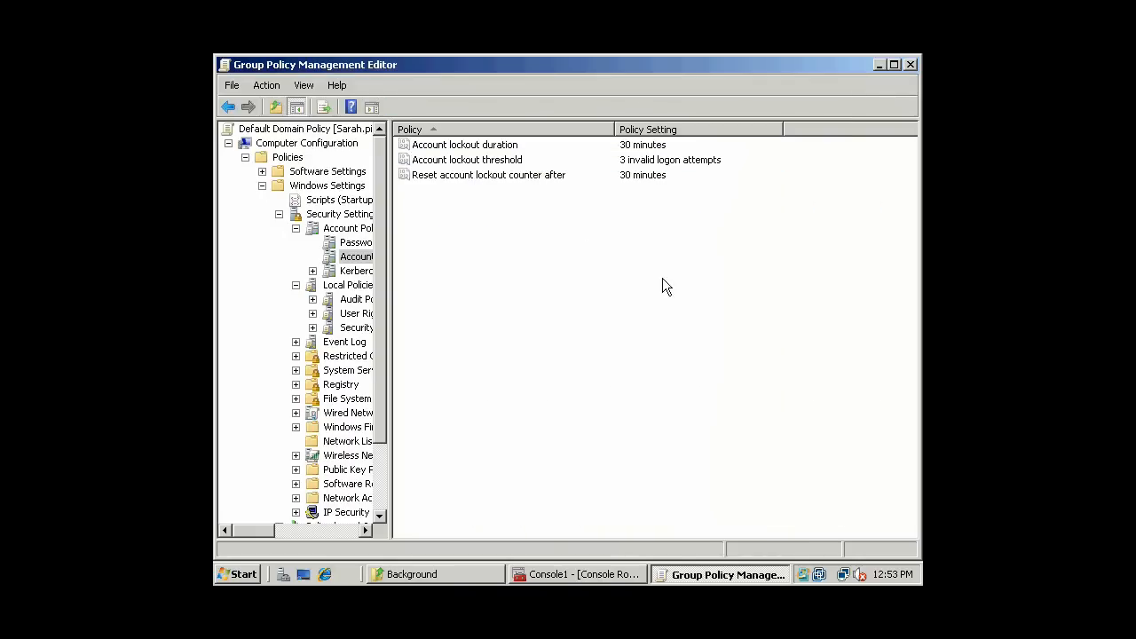
double_click(509, 159)
click(657, 502)
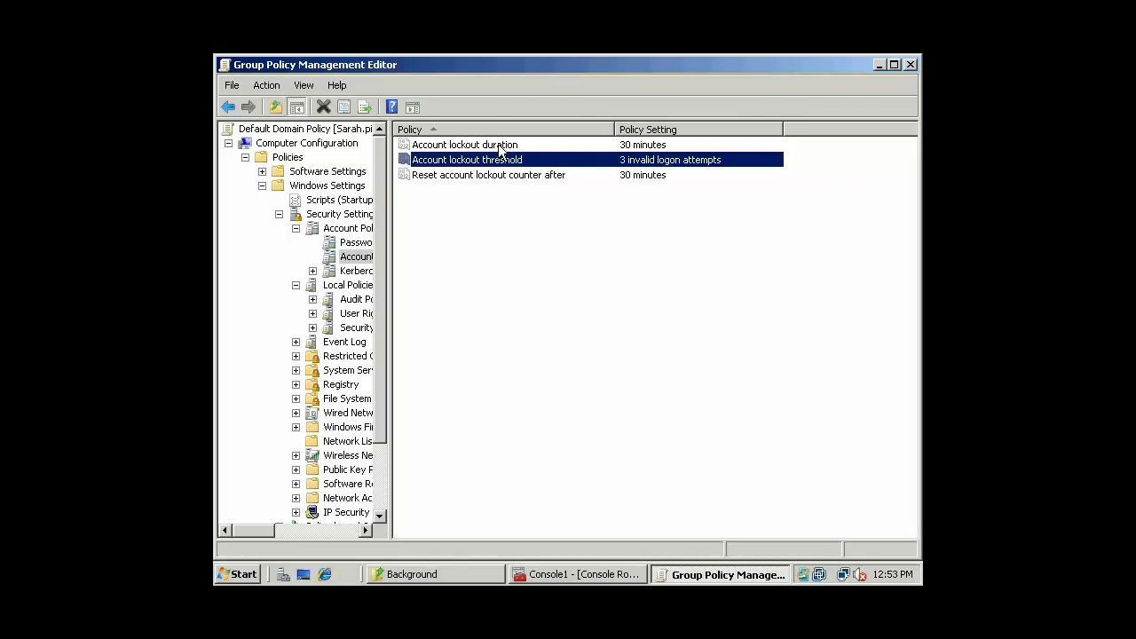
- Select the reset lockout counter and lockout threshold policies, then minimise the policy editor
click(579, 177)
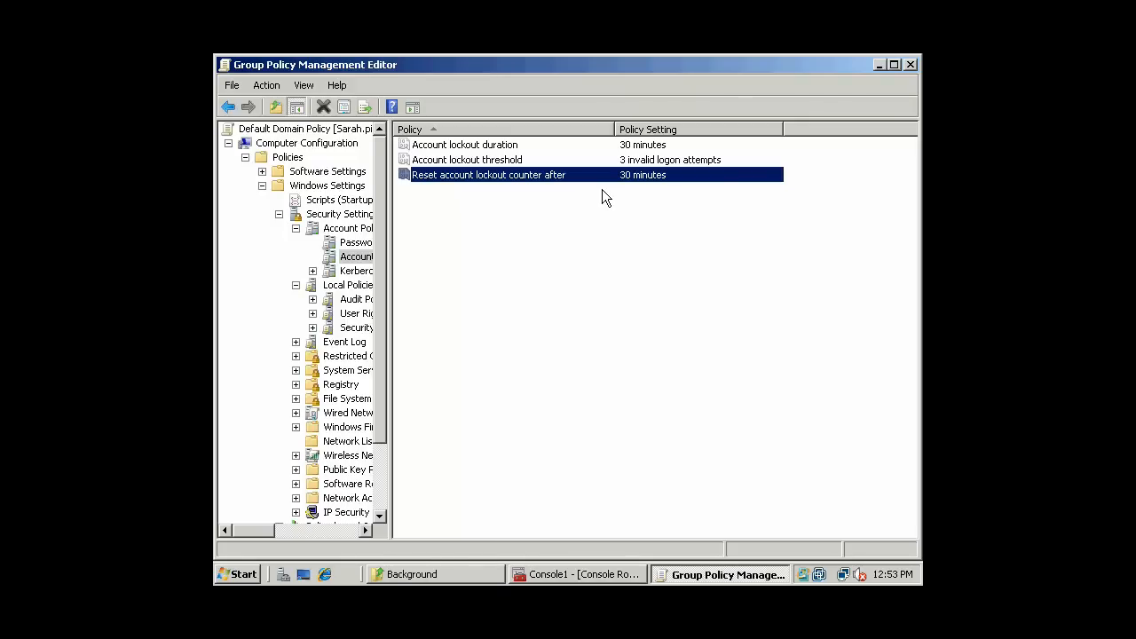
click(505, 163)
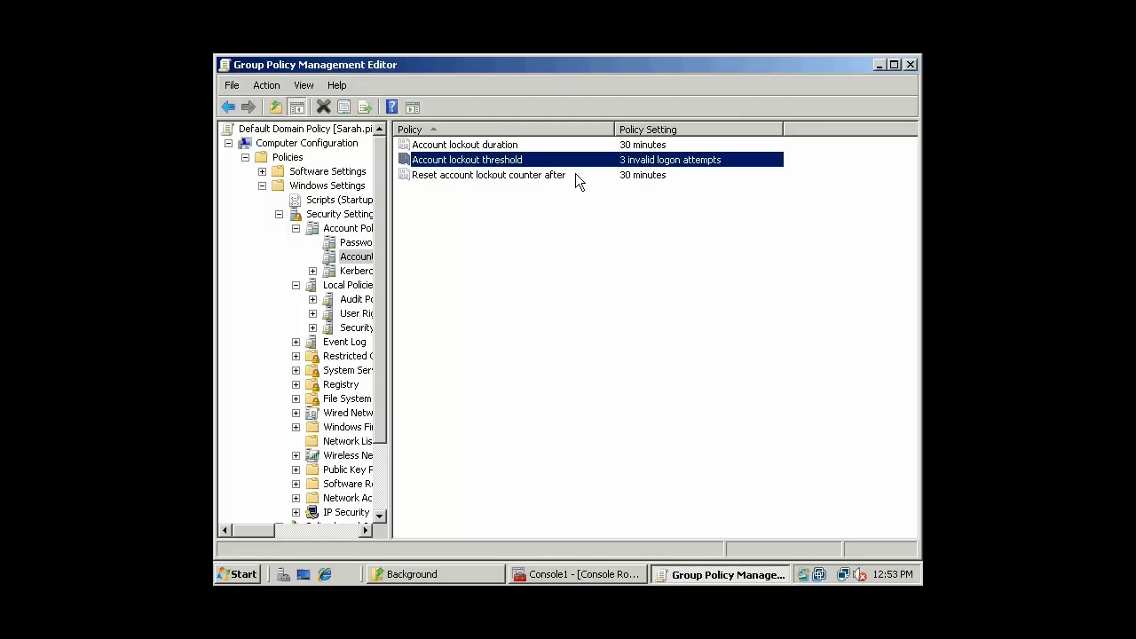
click(881, 65)
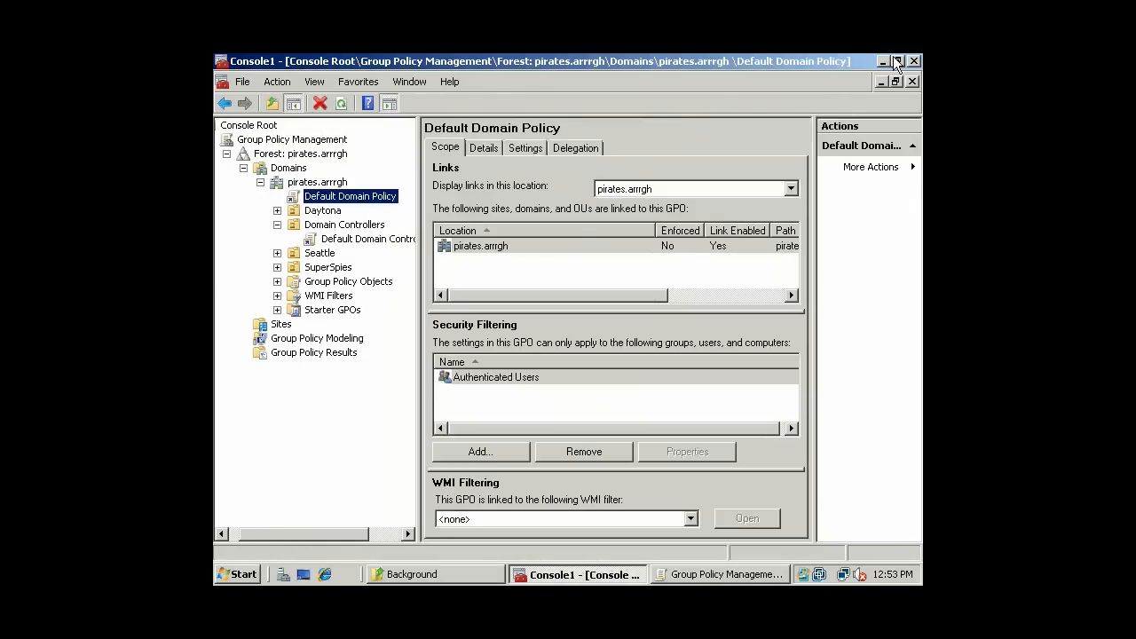
- Minimise Console1 and launch Active Directory Users and Computers from the desktop
click(886, 61)
click(391, 284)
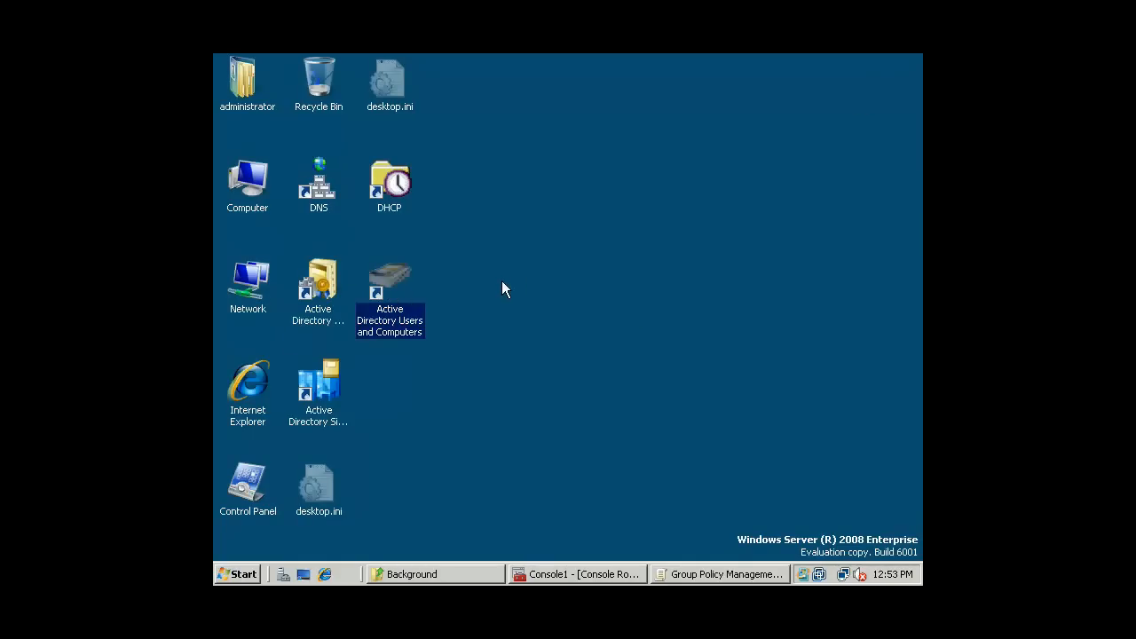
key(Return)
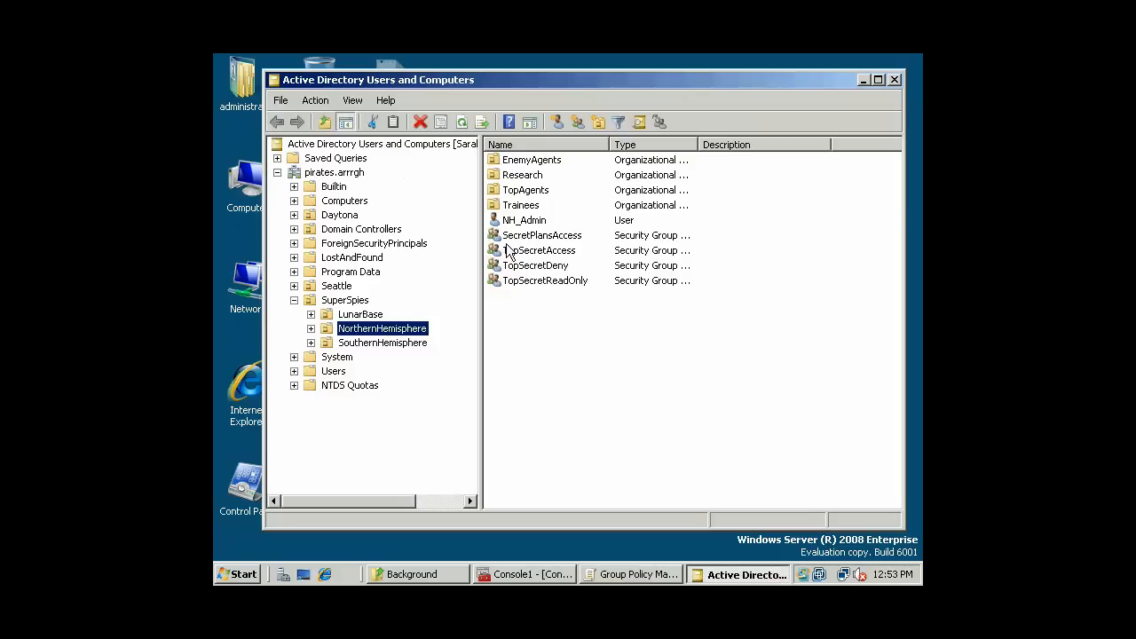
- Open a user in SuperSpies > NorthernHemisphere > EnemyAgents and view its Account tab
key(Up)
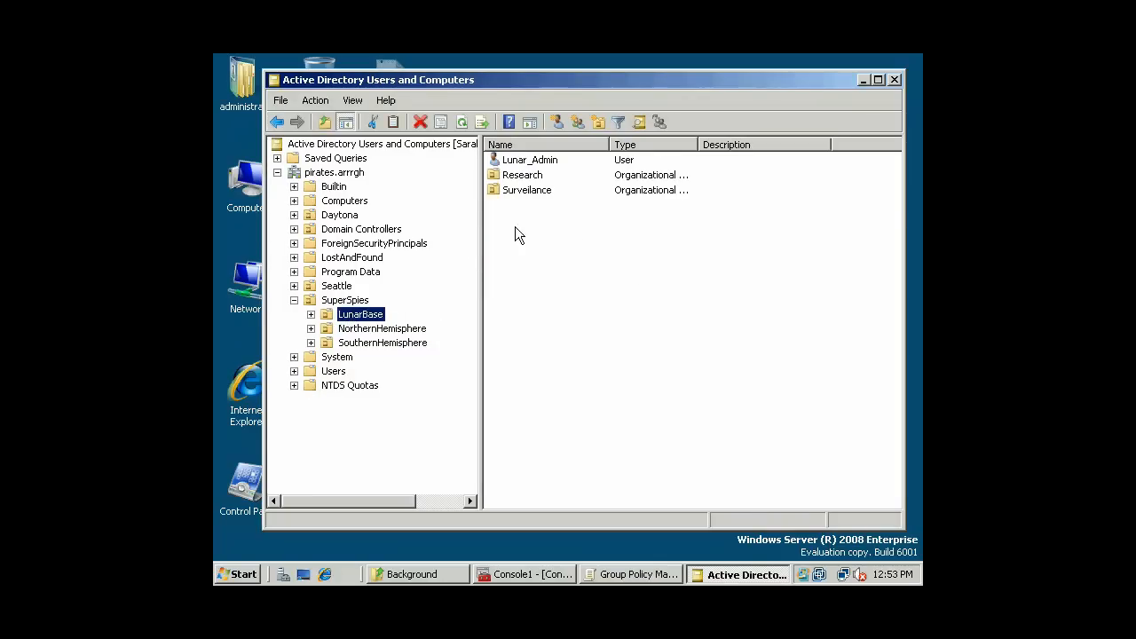
click(311, 329)
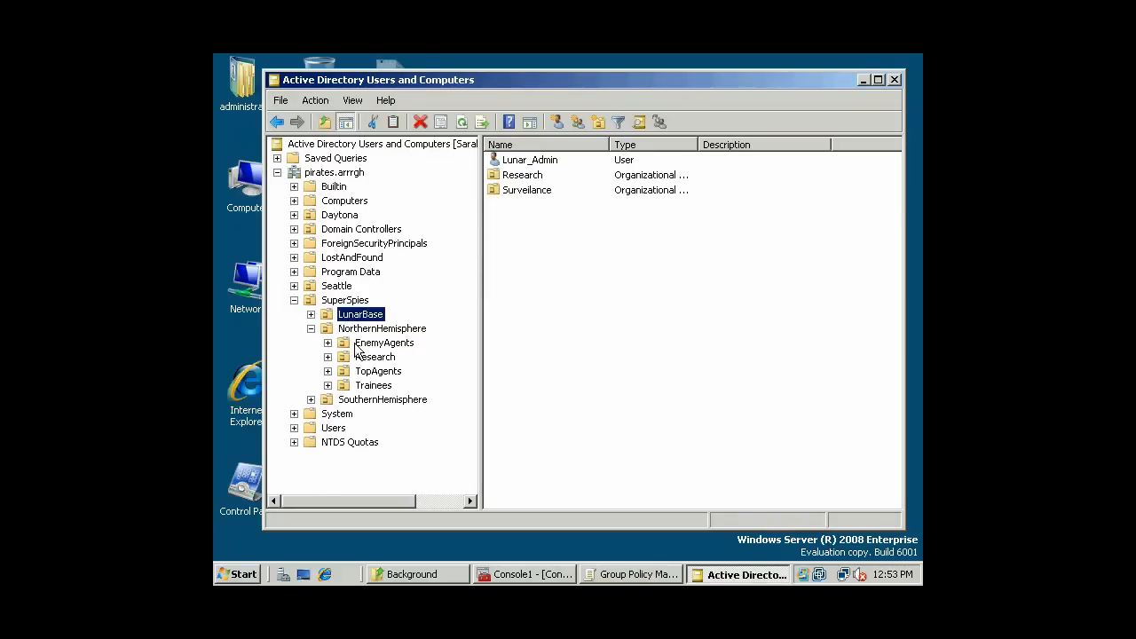
click(327, 343)
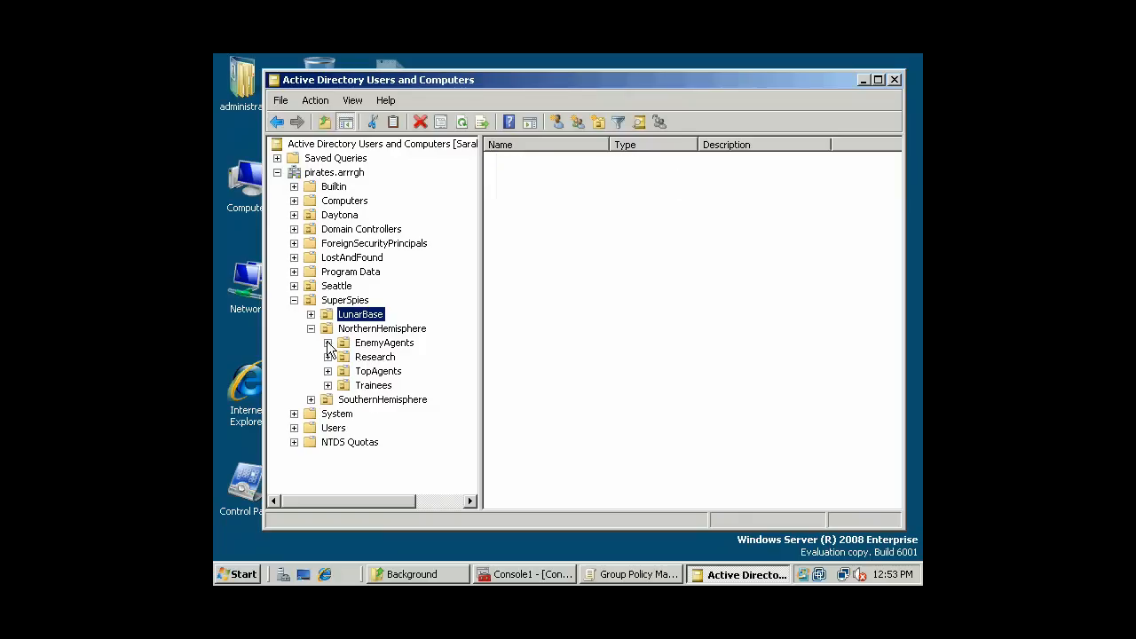
click(390, 344)
click(526, 179)
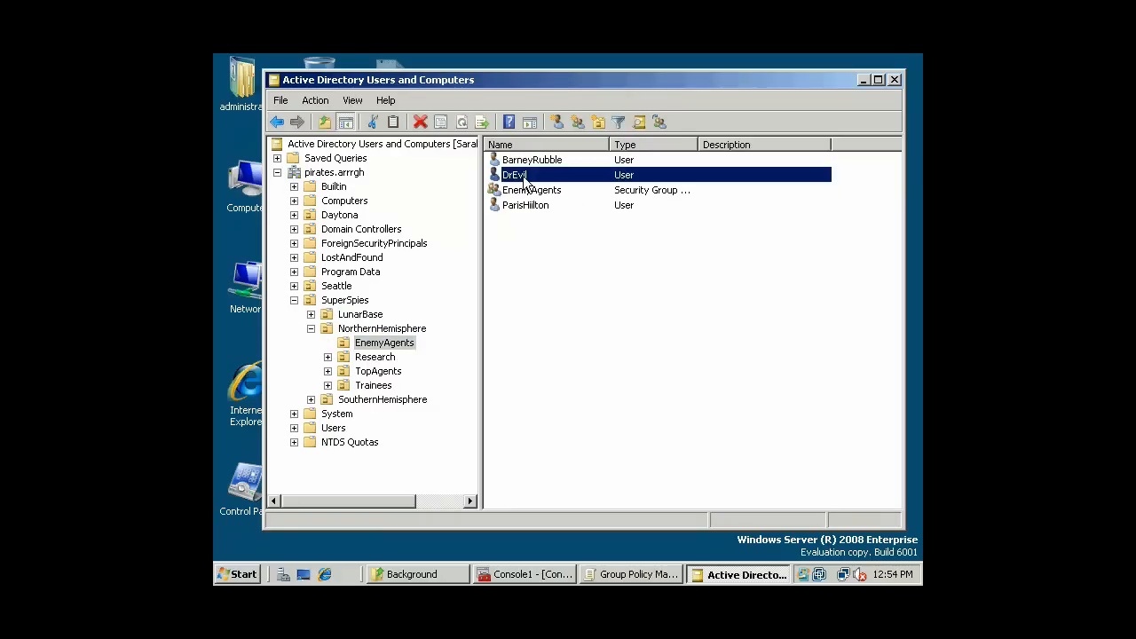
key(Return)
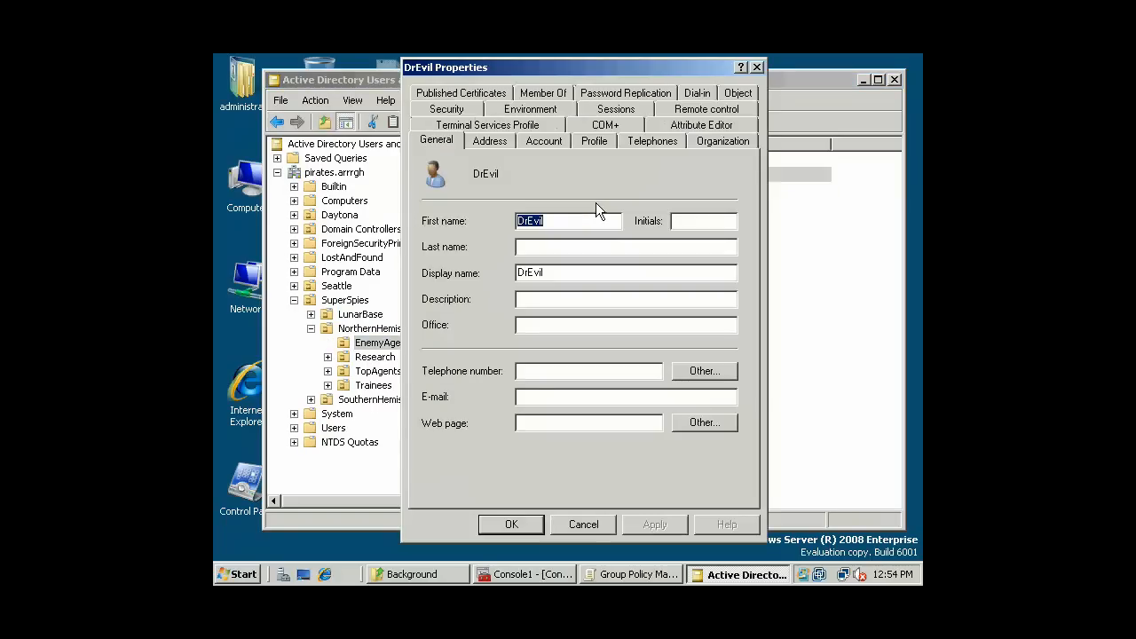
click(539, 140)
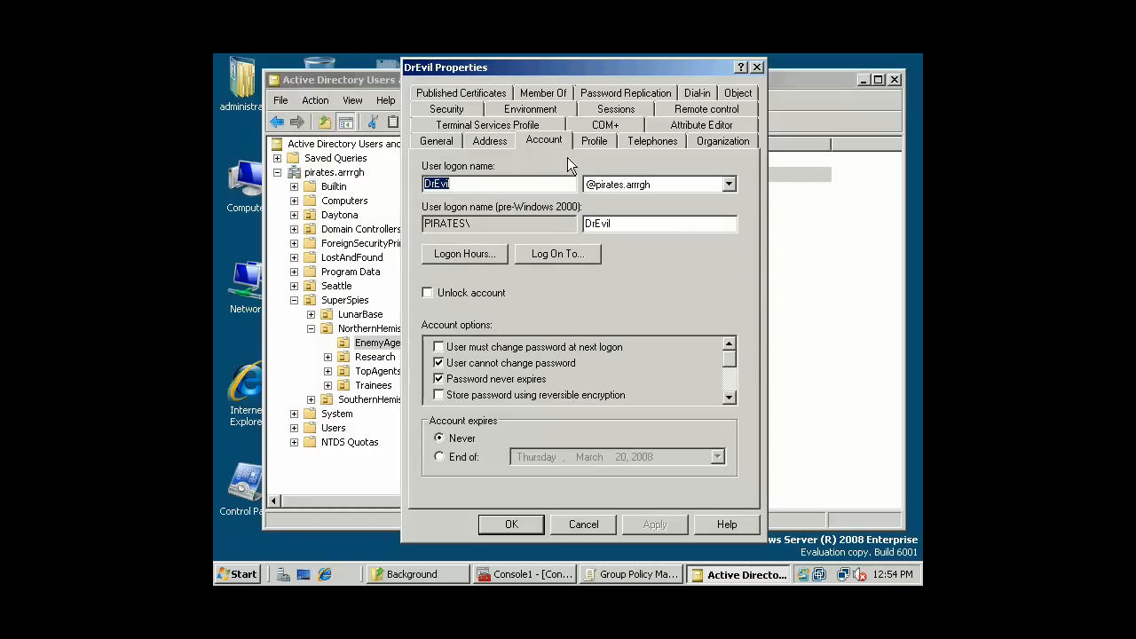
- Toggle the unlock option back off, cancel the properties, and return to the Group Policy editor
click(429, 294)
click(512, 297)
click(606, 521)
click(668, 333)
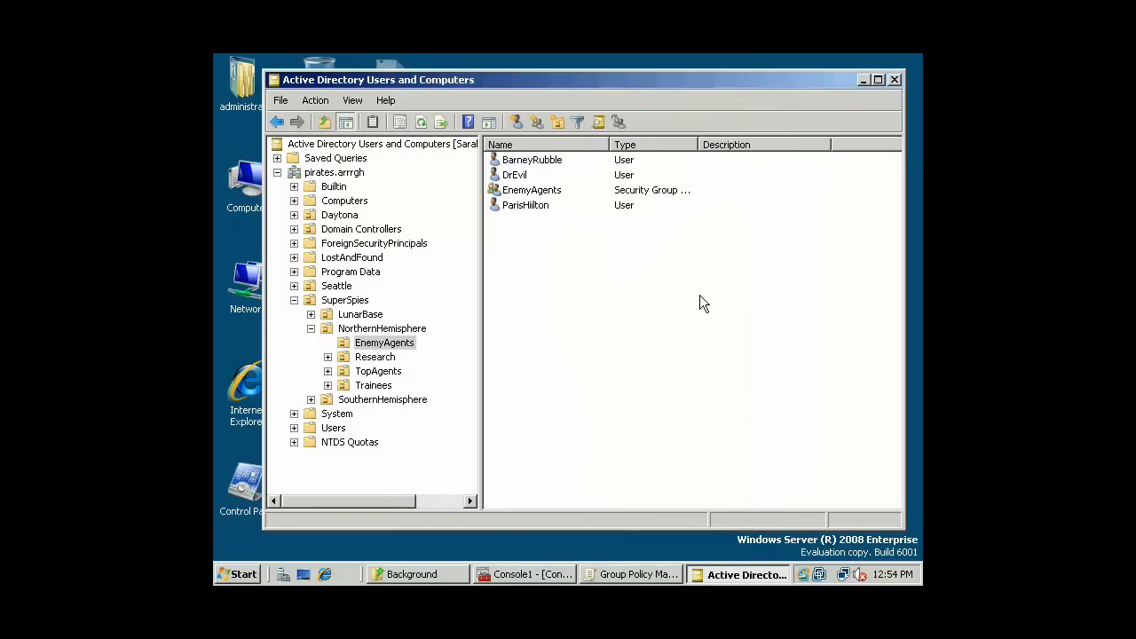
click(638, 573)
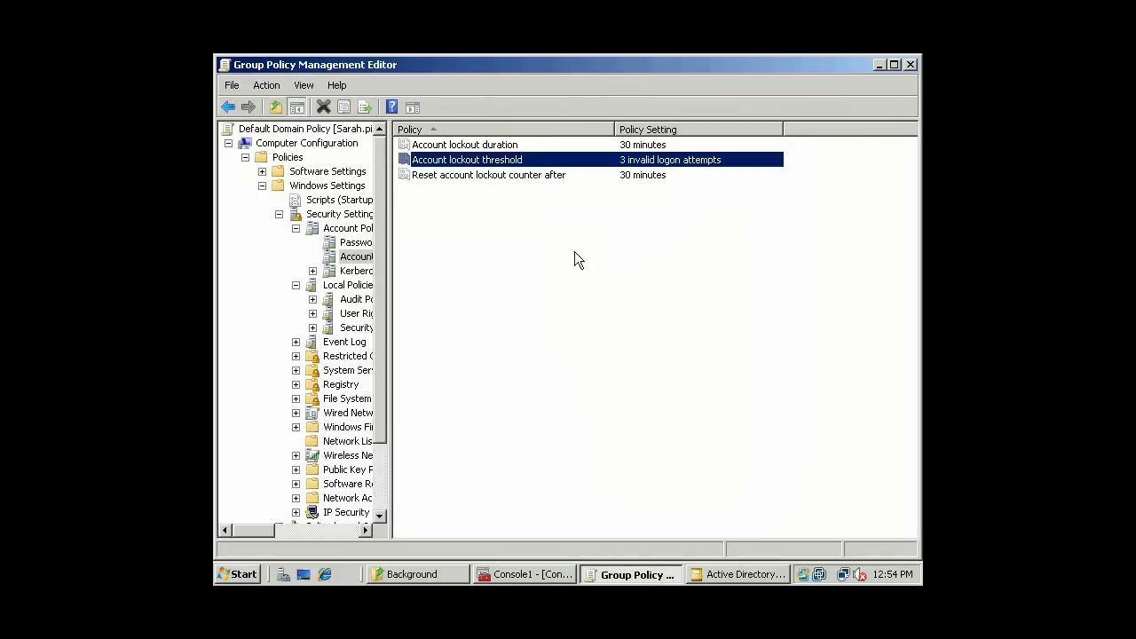
- Undefine Account lockout threshold, accepting the resulting reset of lockout duration and counter reset to Not Defined
double_click(515, 158)
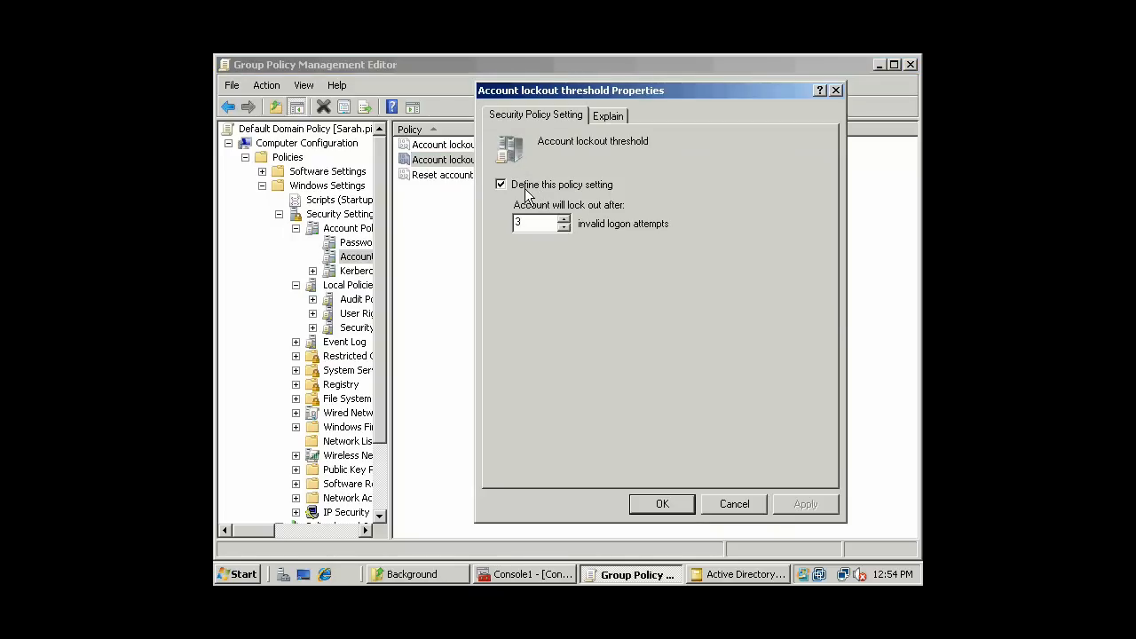
click(525, 188)
click(794, 507)
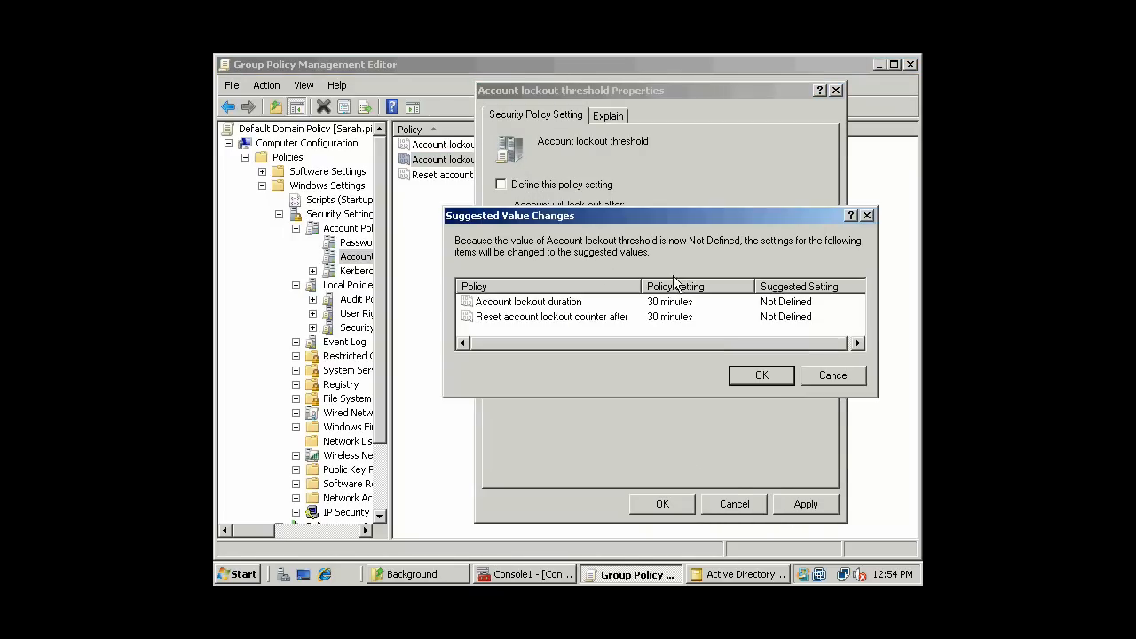
click(750, 379)
click(658, 505)
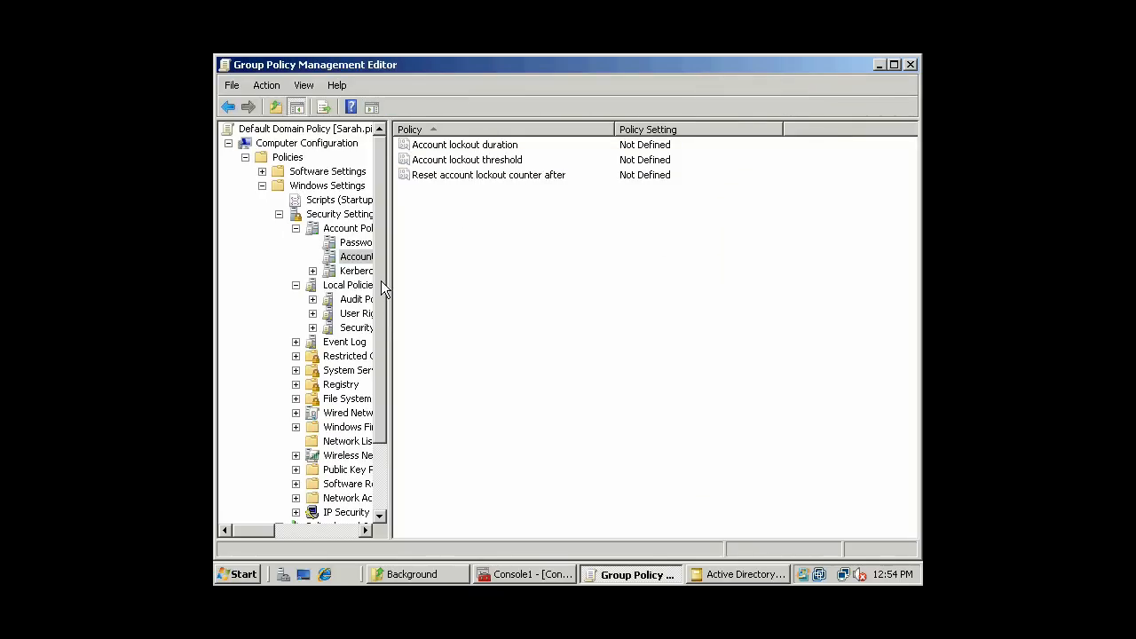
drag(387, 282, 427, 282)
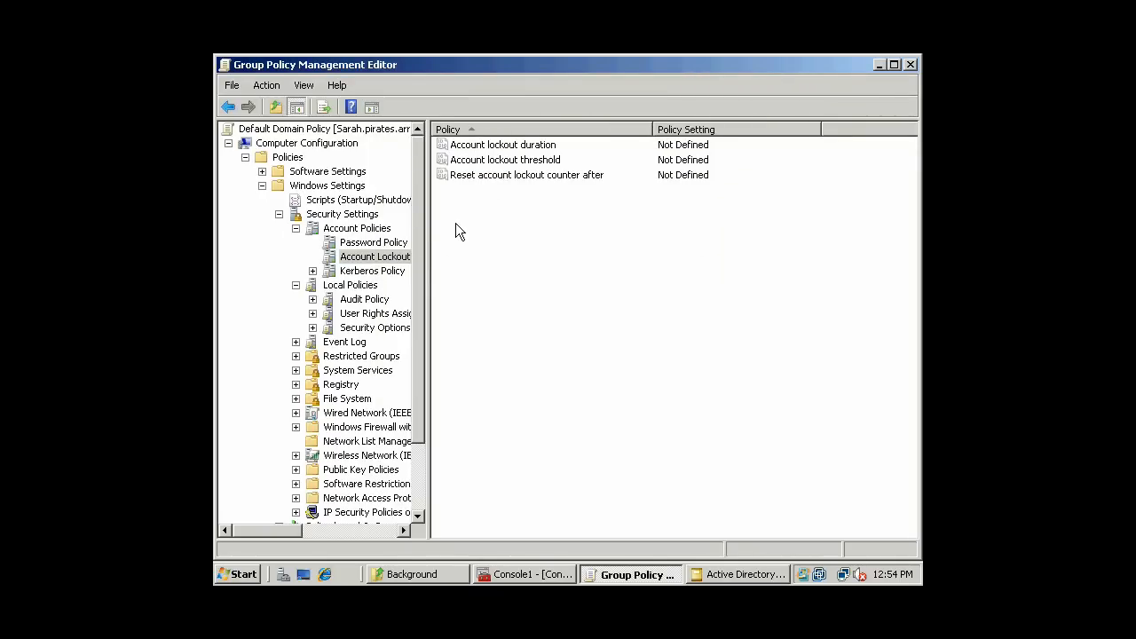
- Review the Kerberos Policy rows: logon restrictions, ticket lifetimes, renewal lifetime and clock synchronization tolerance
click(381, 273)
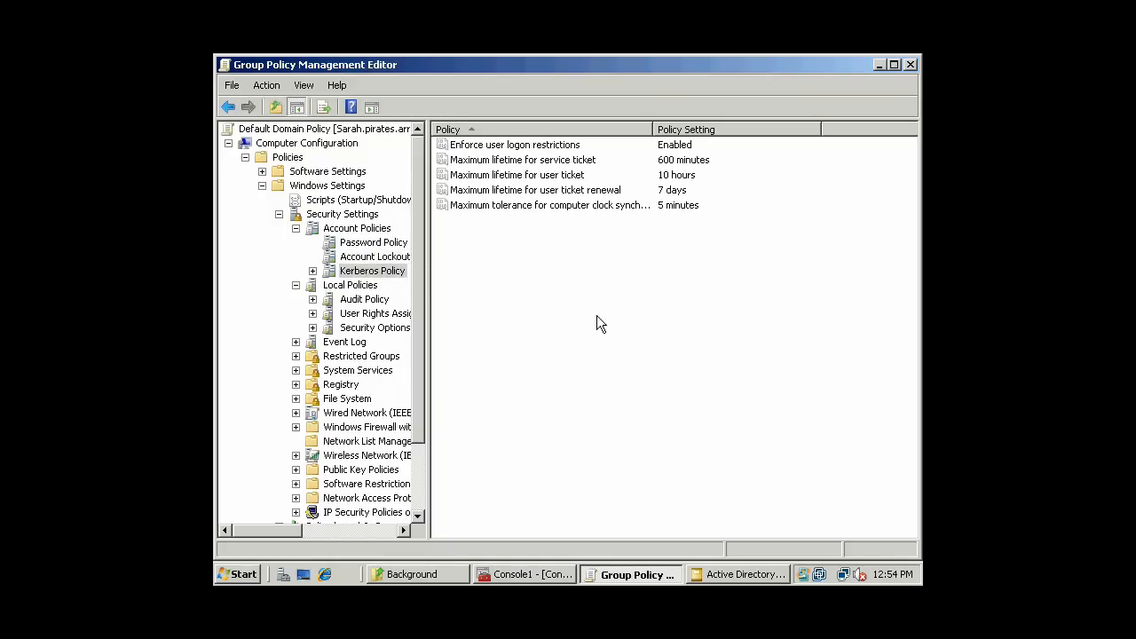
click(570, 146)
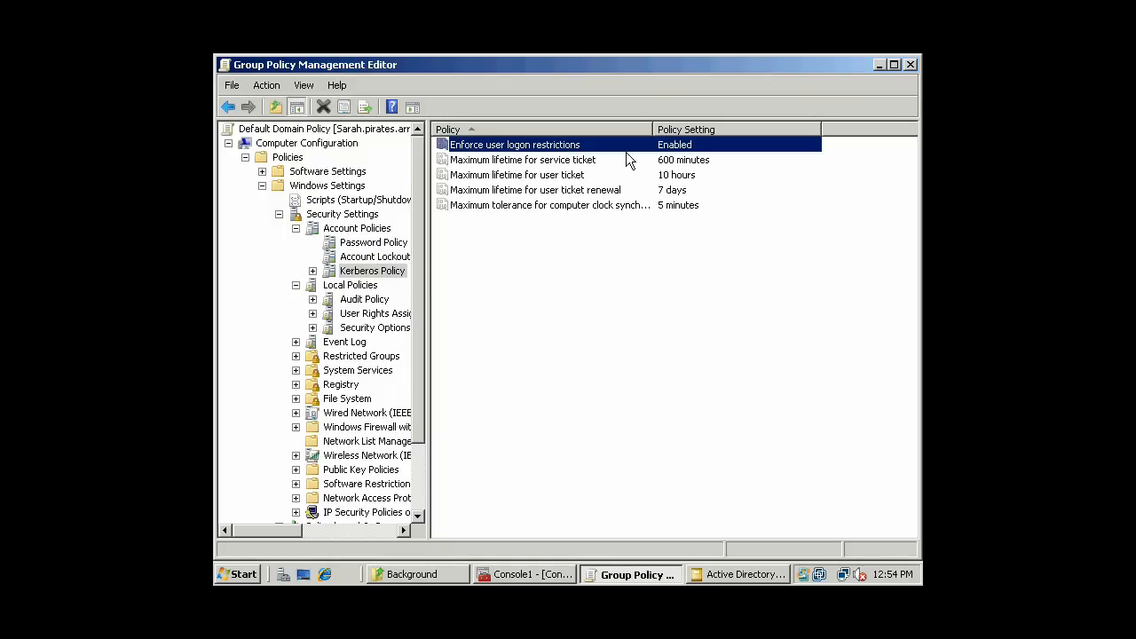
click(572, 163)
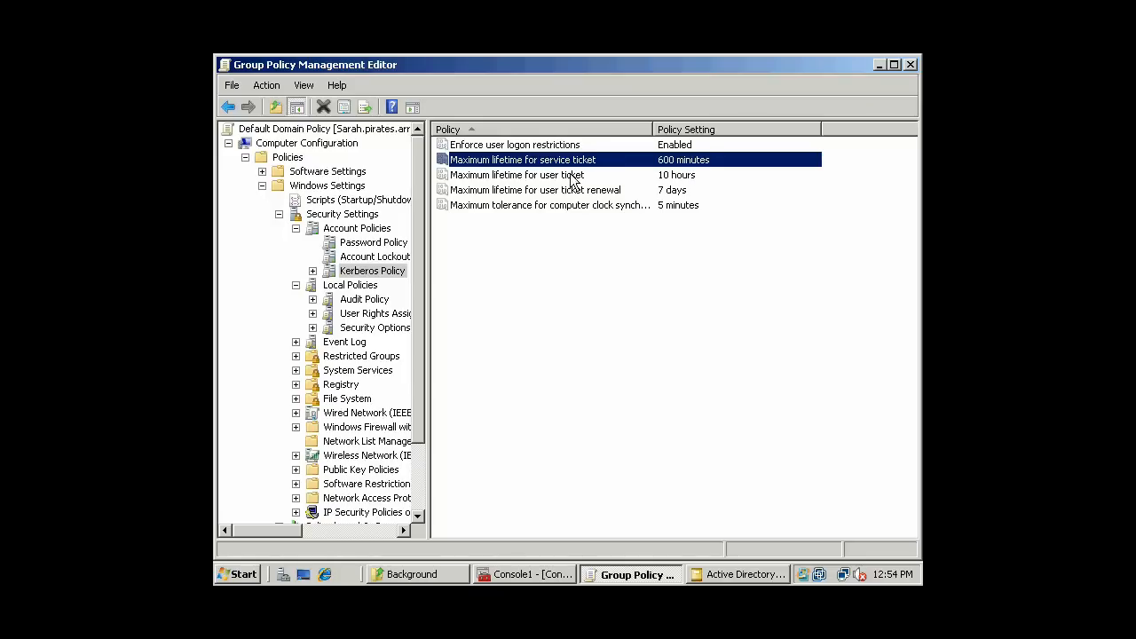
click(579, 177)
click(569, 192)
click(568, 205)
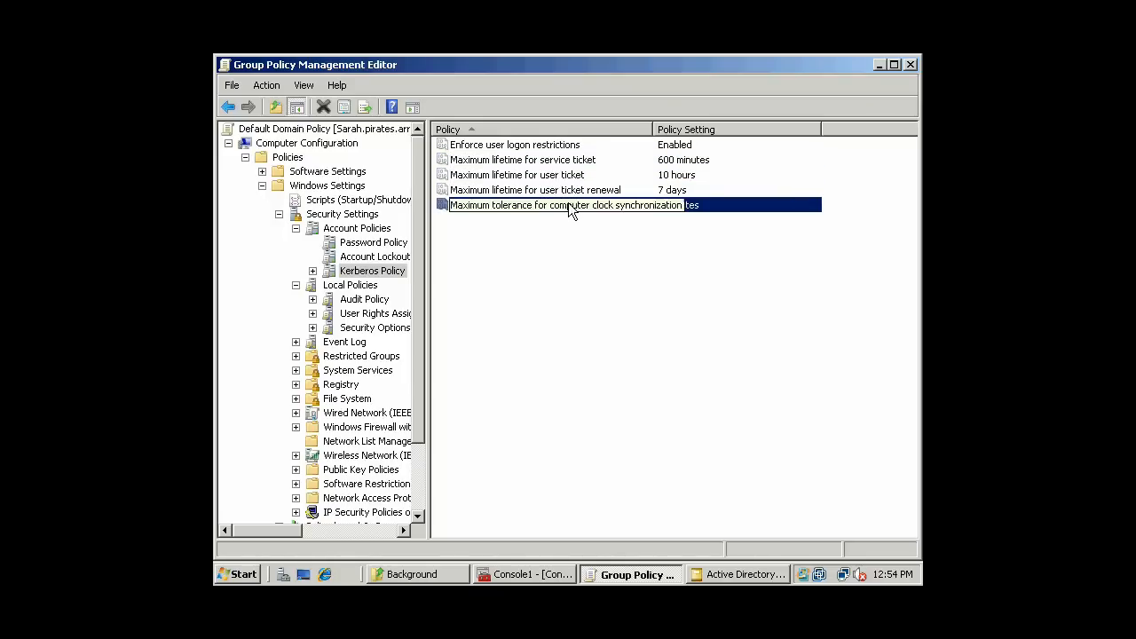
- Recheck the Kerberos ticket lifetime and clock tolerance rows, then display Local Policies > Audit Policy
click(575, 175)
click(577, 161)
click(579, 146)
click(573, 176)
click(564, 205)
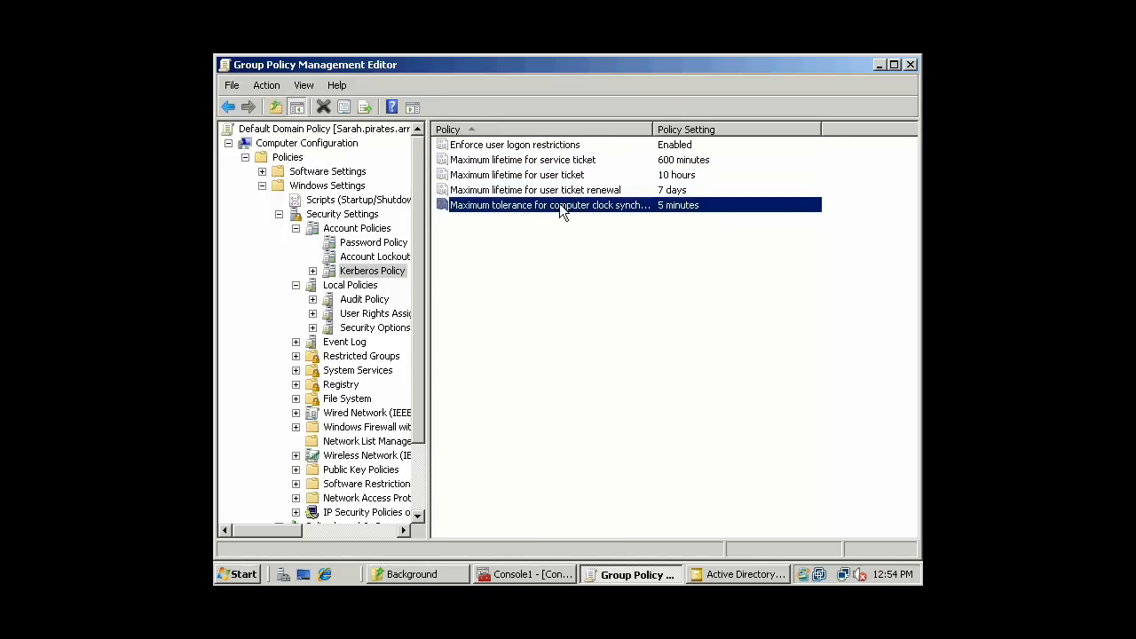
click(357, 284)
click(369, 301)
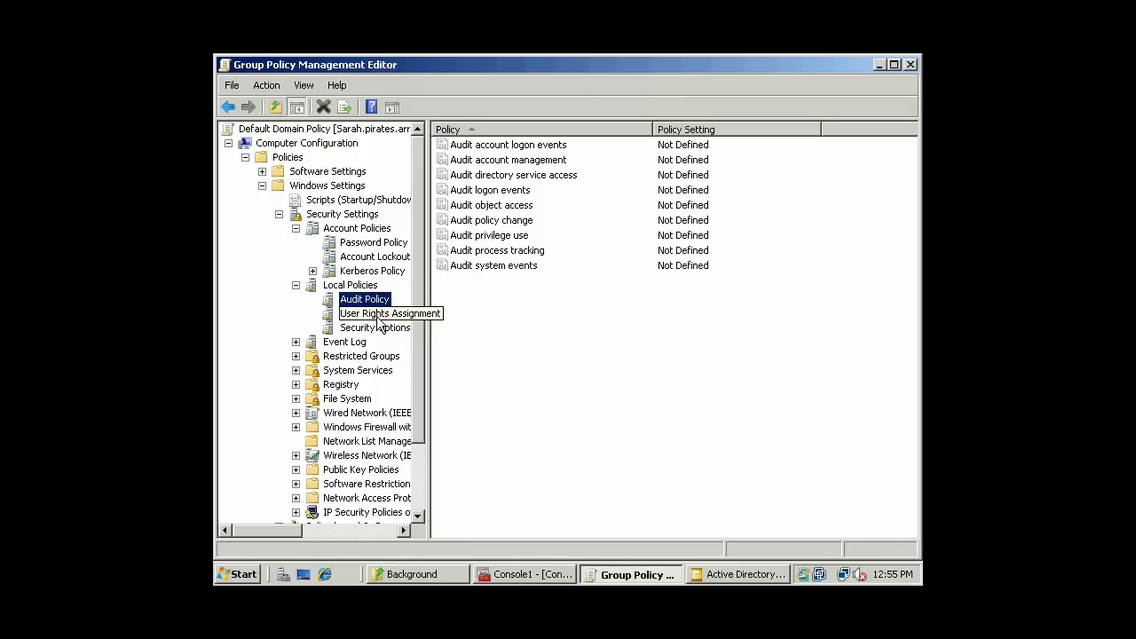
- Show User Rights Assignment, briefly checking Security Options, and inspect Add workstations to domain and Allow log on locally
click(380, 318)
click(513, 315)
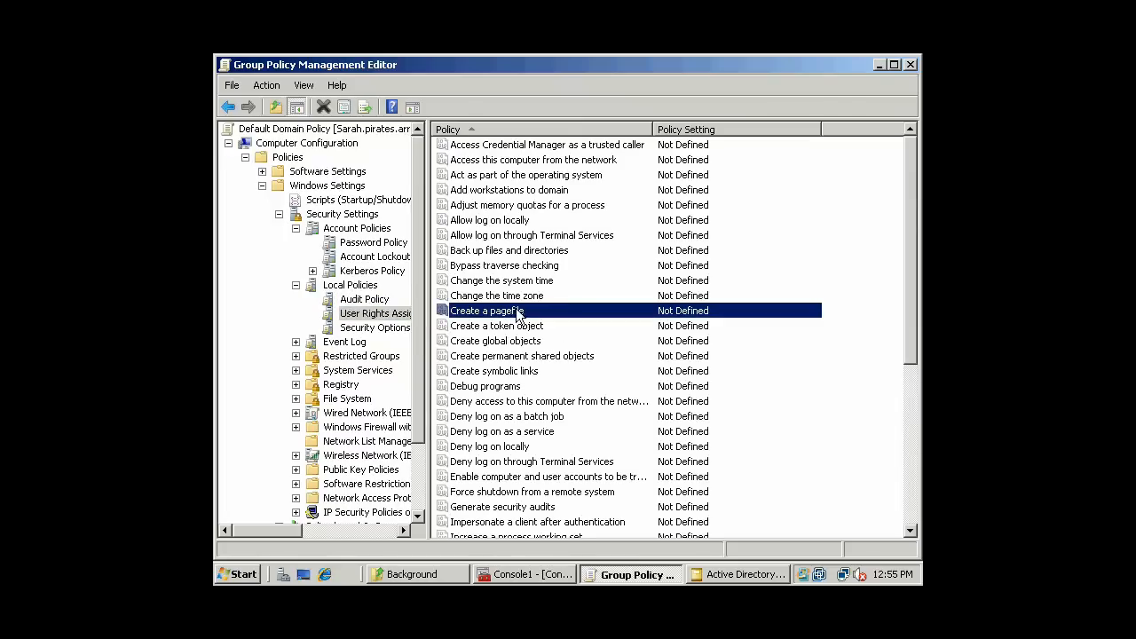
click(376, 327)
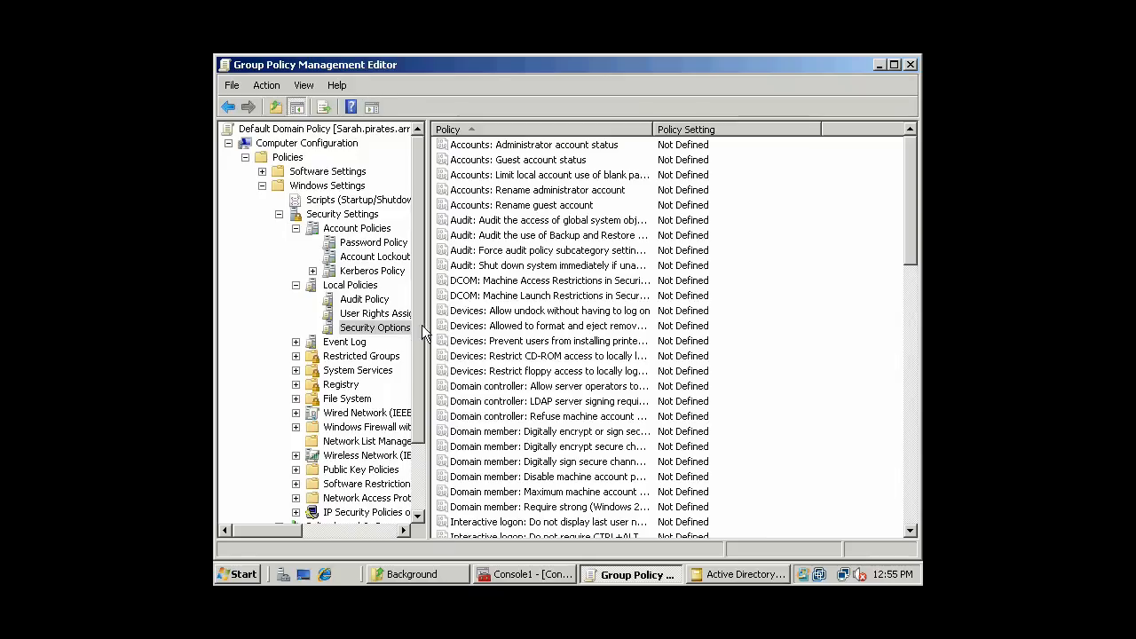
click(373, 316)
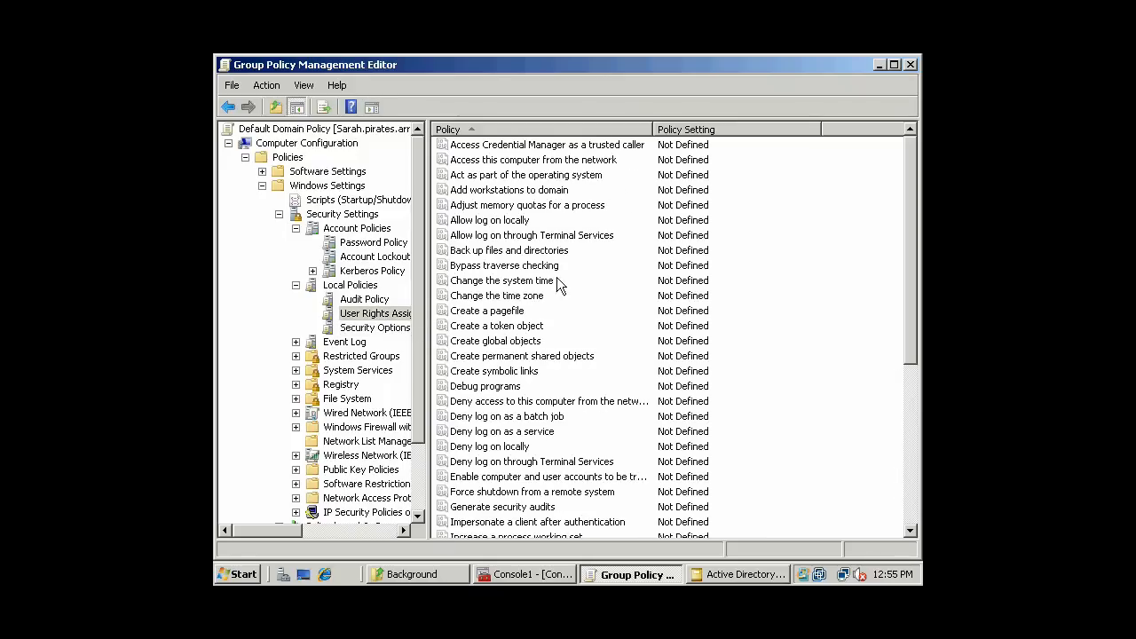
click(566, 191)
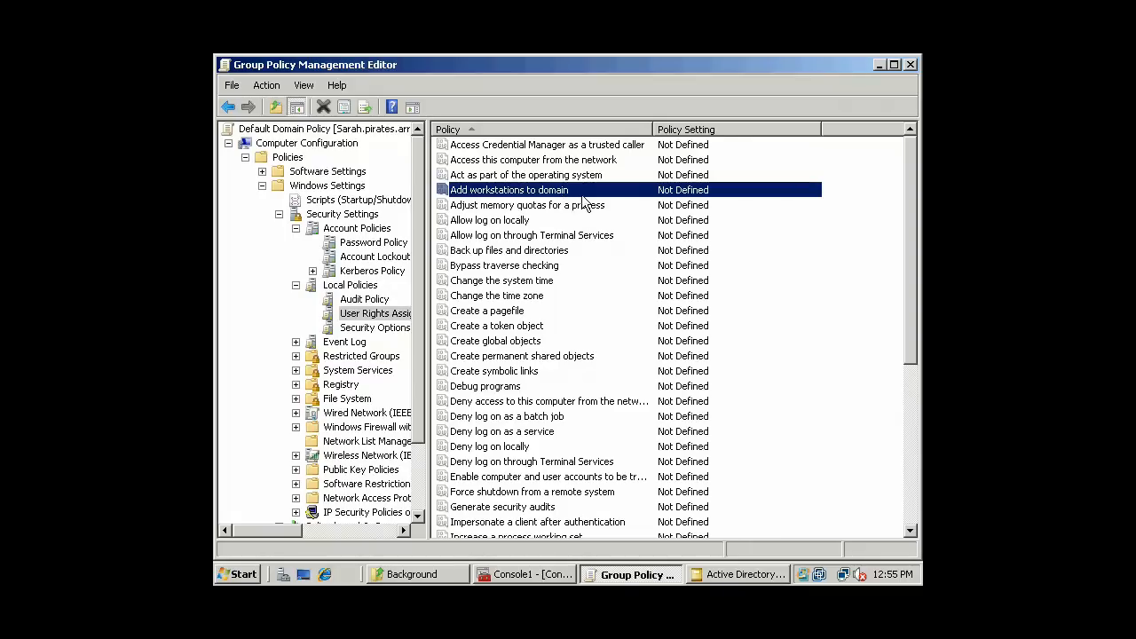
click(595, 220)
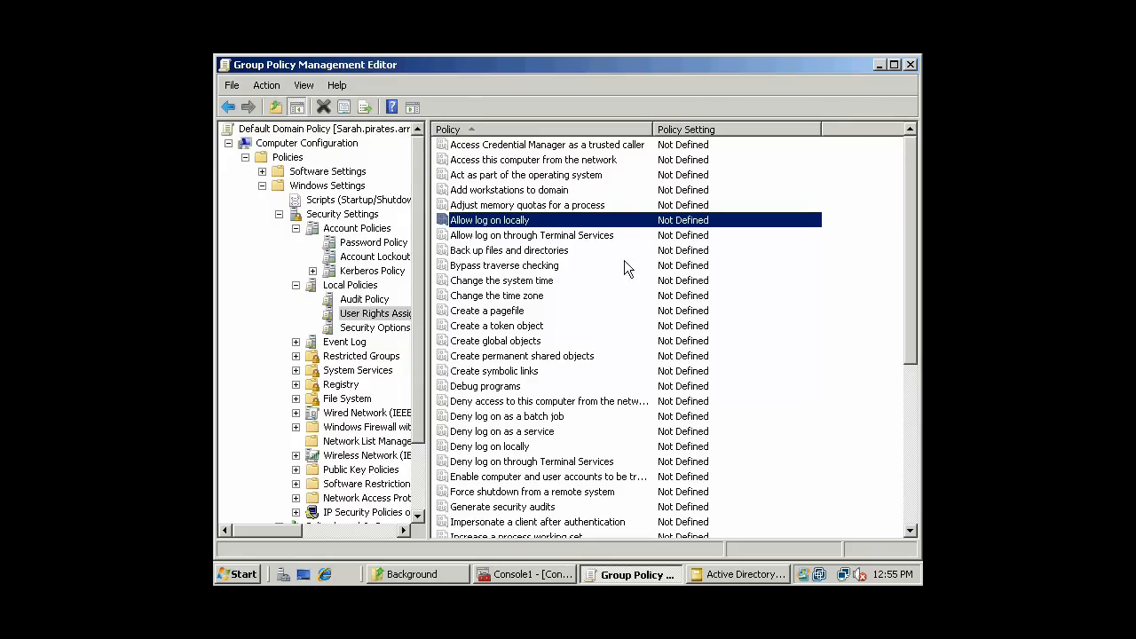
- Inspect rights from Create global objects and Deny log on locally to Create a token object and Create a pagefile
click(573, 339)
scroll(621, 320, down, 1)
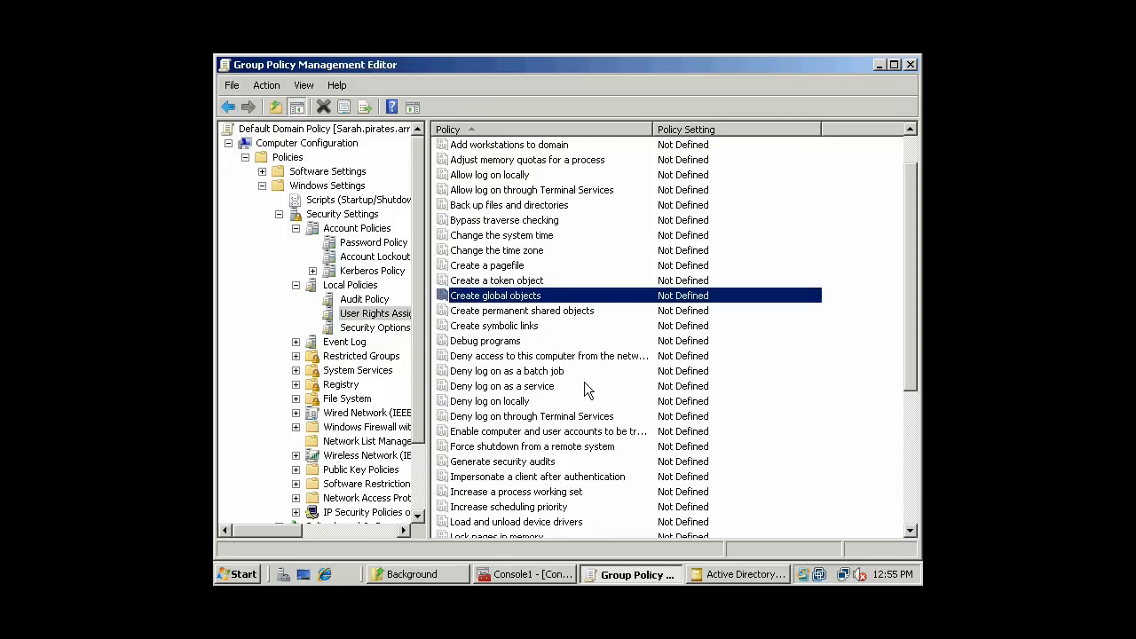
click(582, 405)
scroll(579, 267, up, 1)
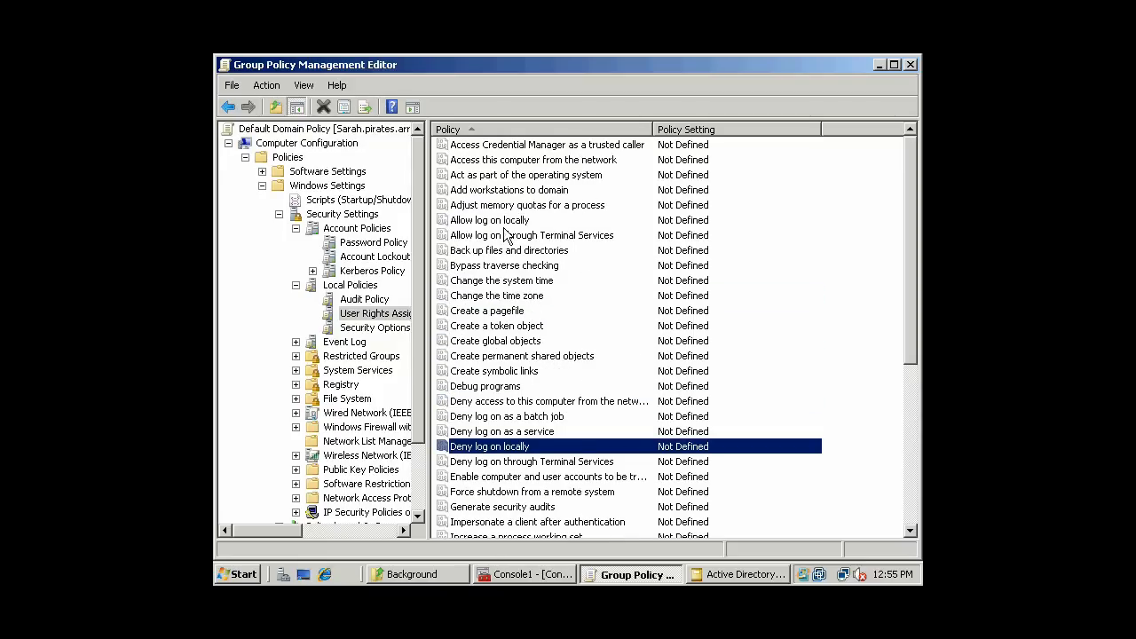
click(556, 233)
click(552, 219)
click(612, 237)
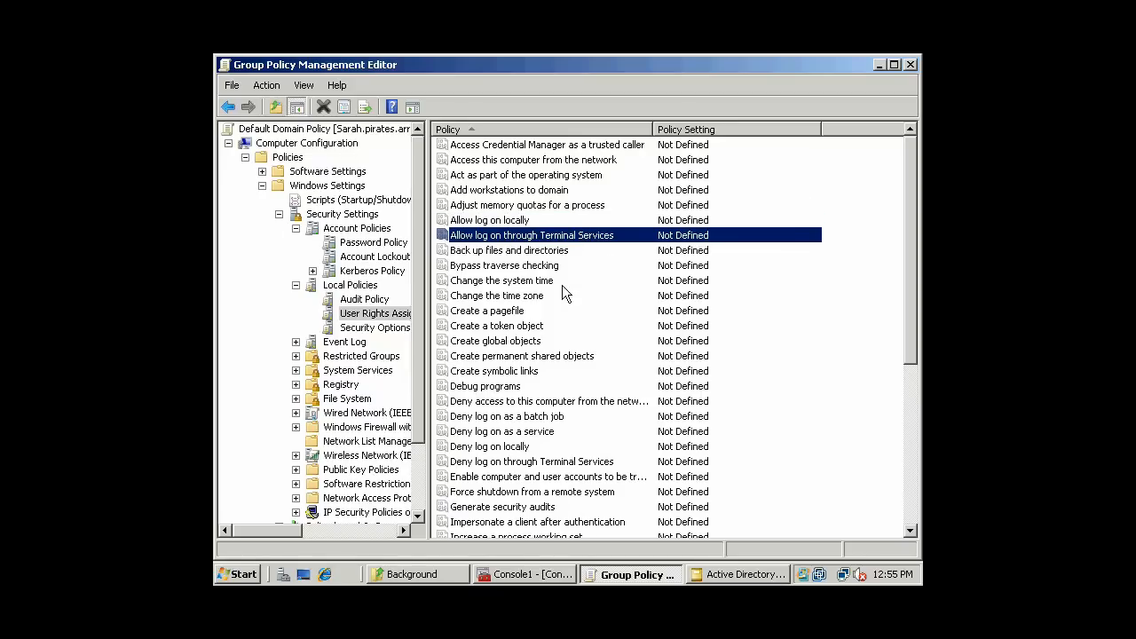
click(543, 326)
click(544, 311)
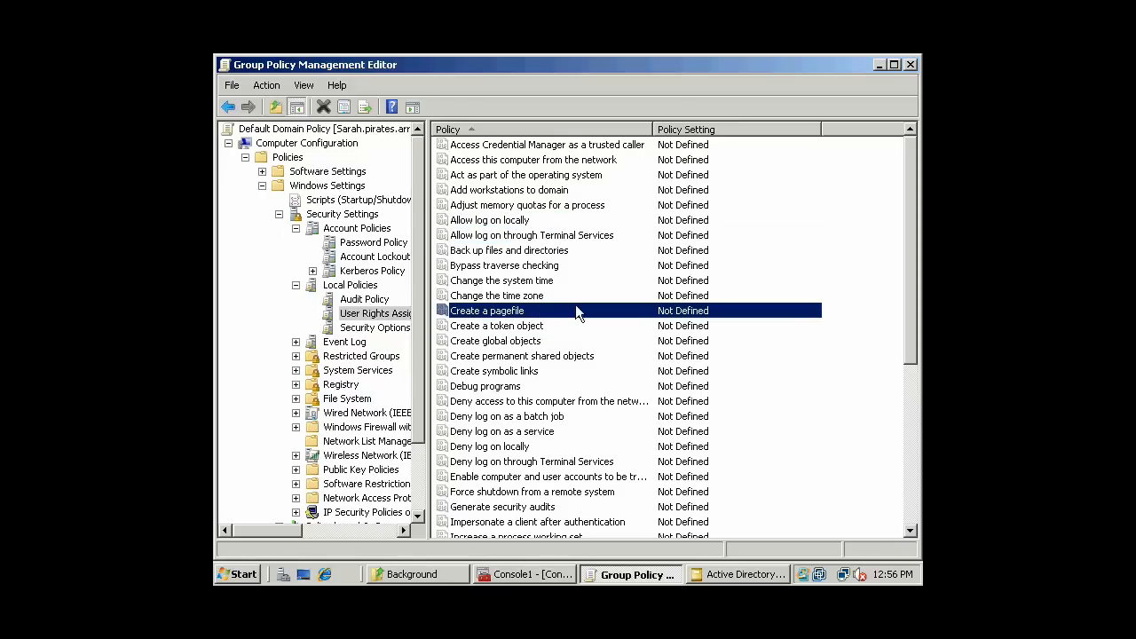
- Inspect the time-change rights, the Deny log on rights and the trusted for delegation right
scroll(568, 311, down, 1)
click(547, 252)
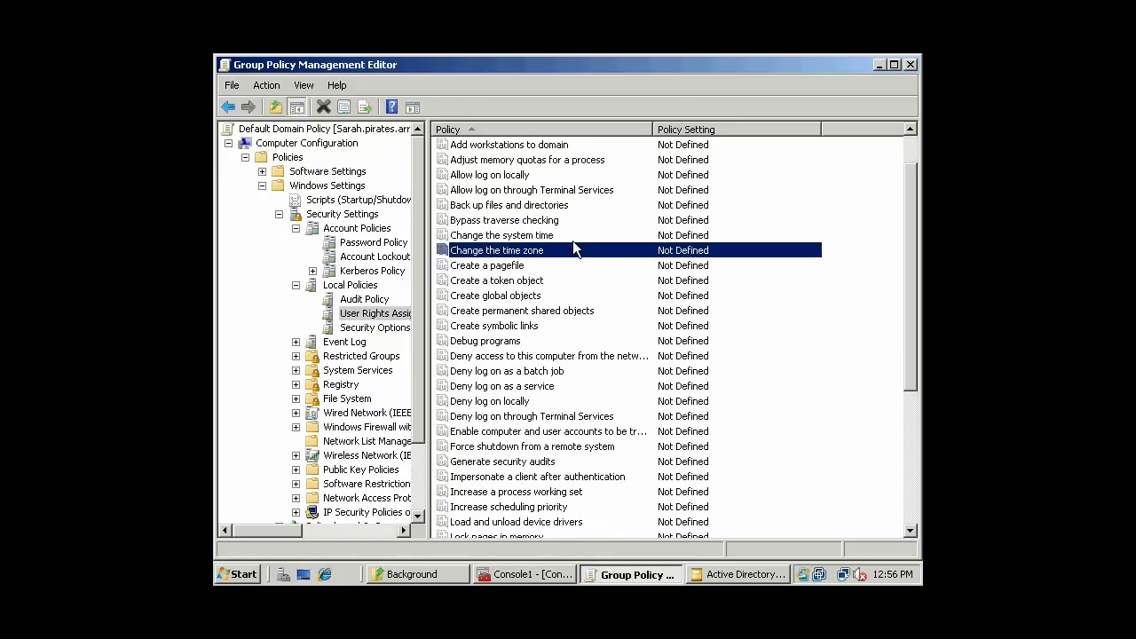
click(586, 240)
scroll(590, 242, down, 1)
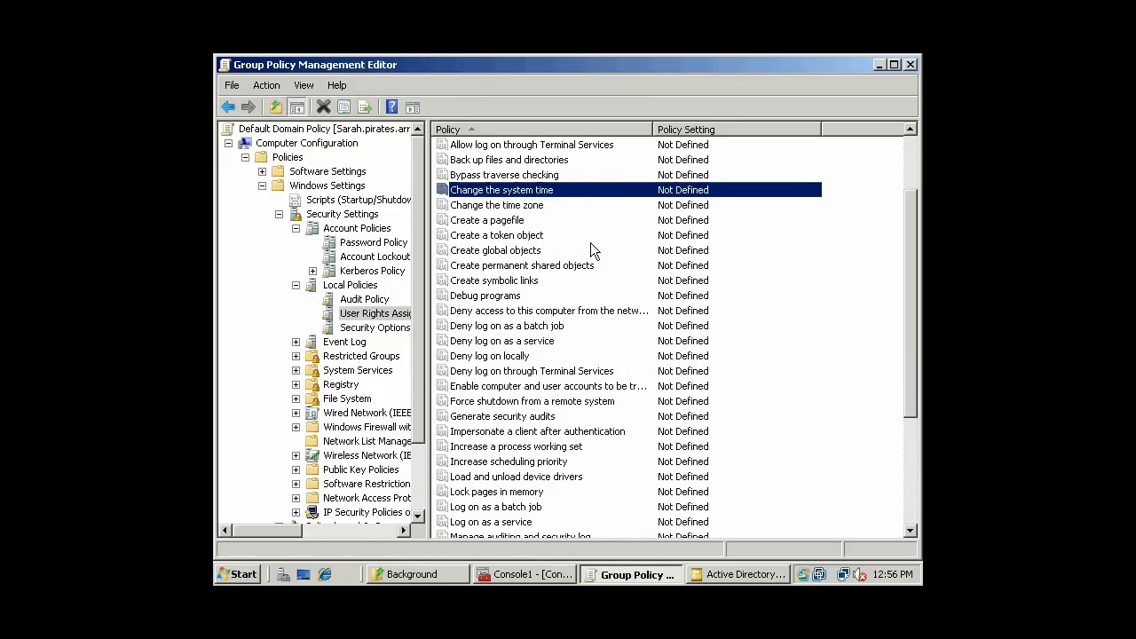
click(551, 311)
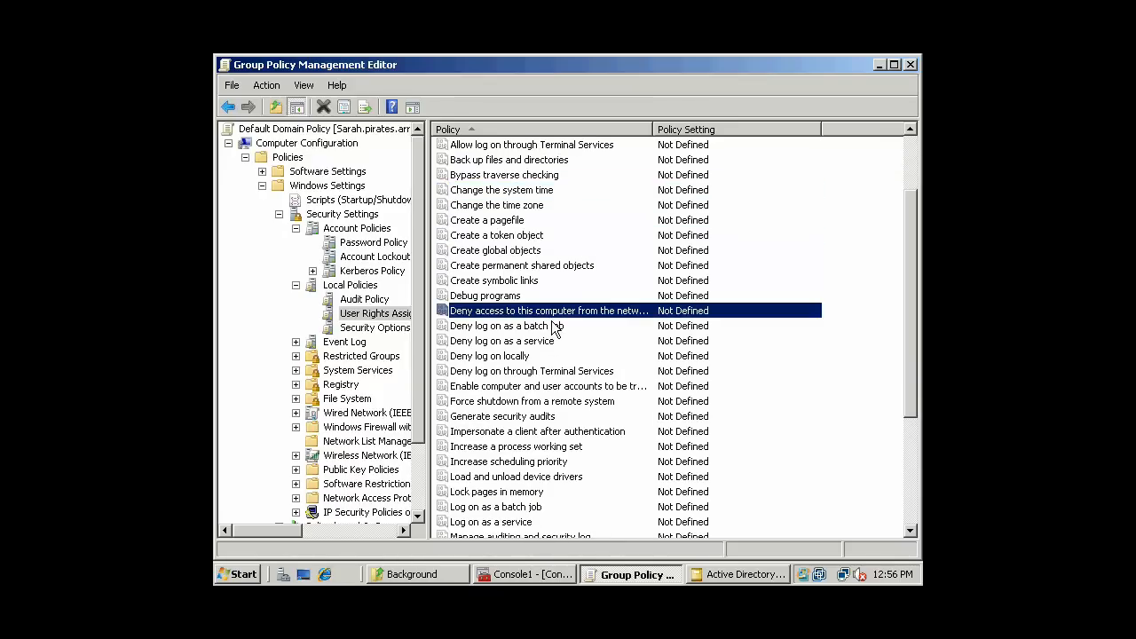
click(546, 342)
click(531, 358)
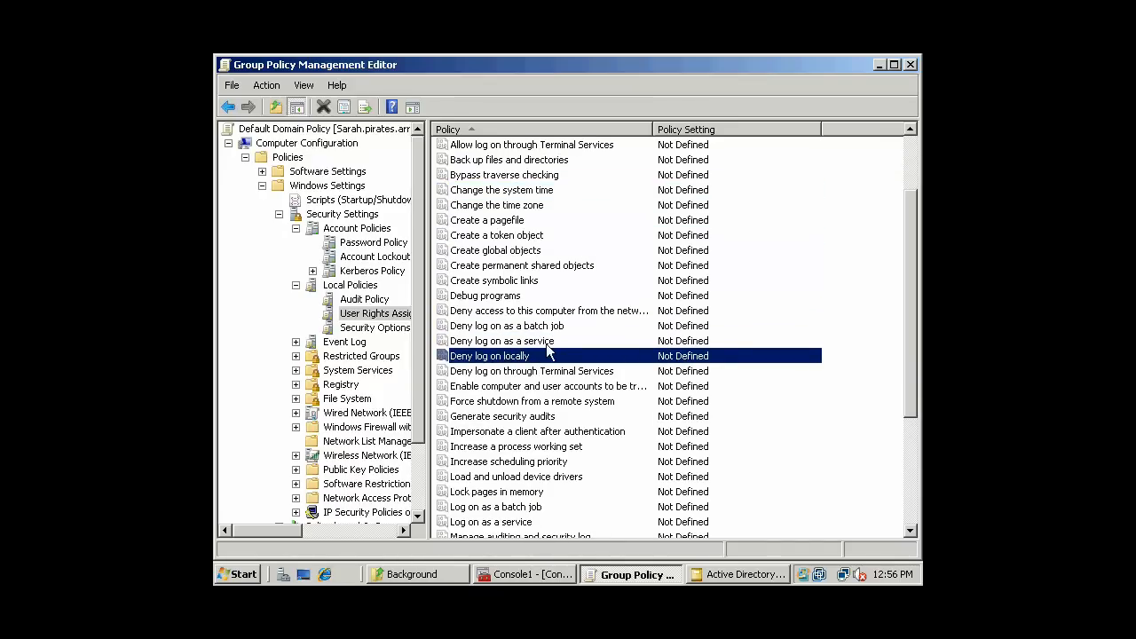
click(592, 372)
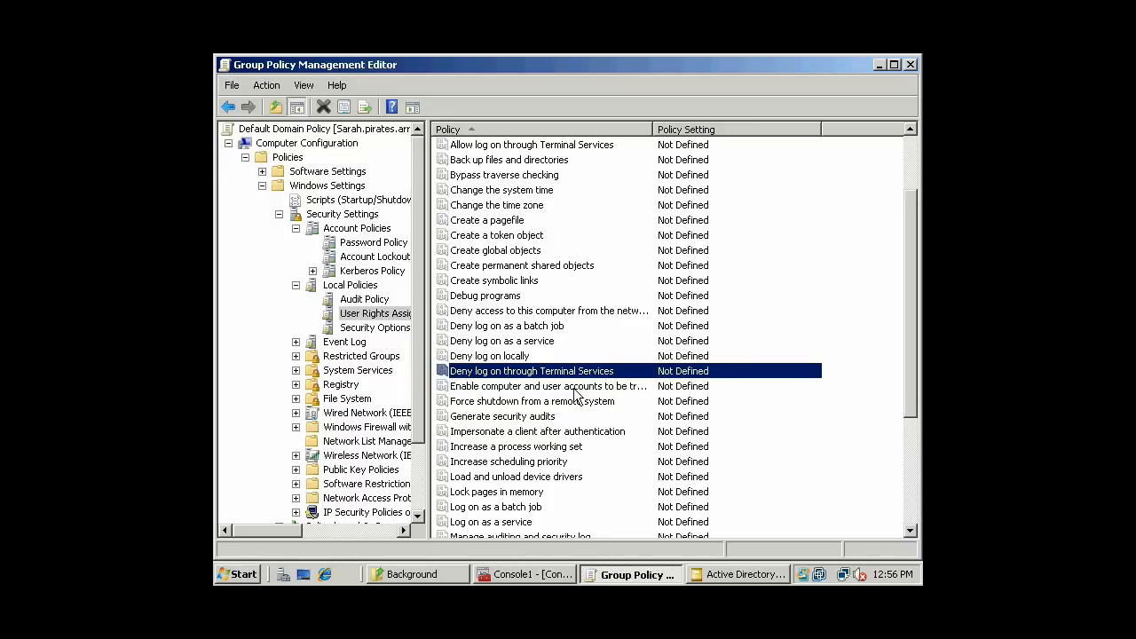
click(579, 387)
scroll(626, 376, down, 2)
scroll(627, 376, down, 1)
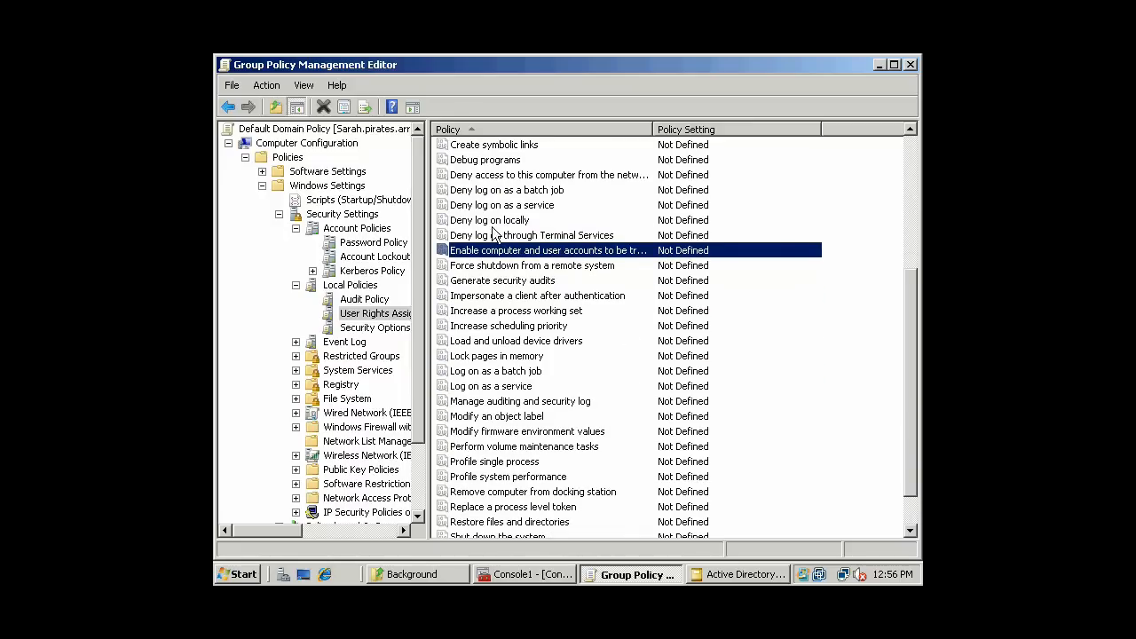
scroll(568, 300, down, 1)
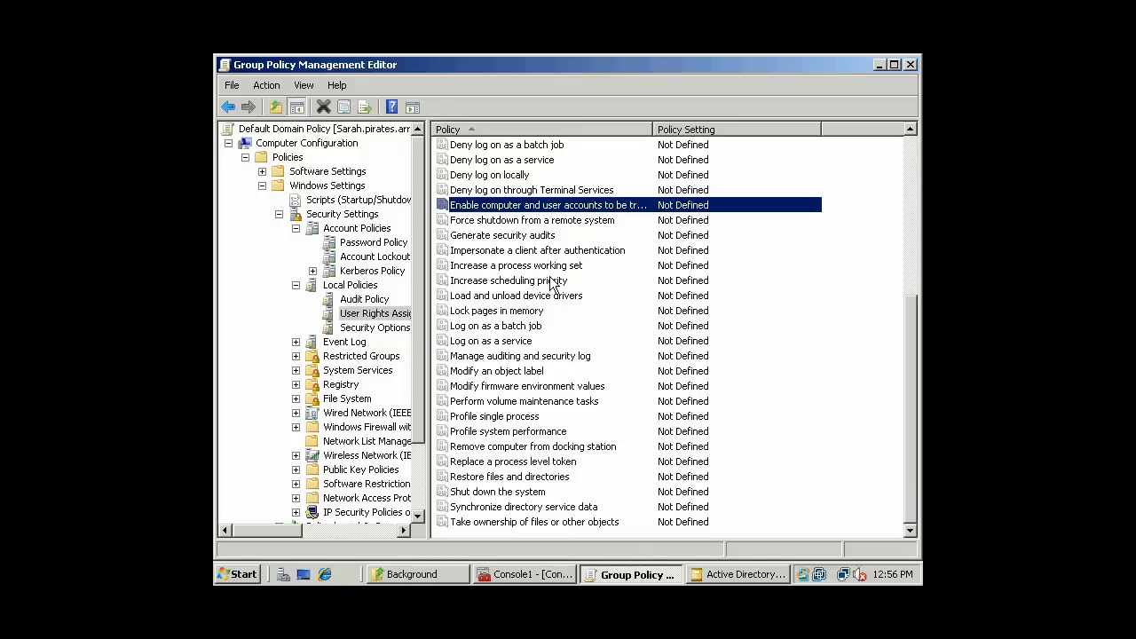
- Inspect the rights from Increase a process working set to Take ownership, then show Security Options
click(565, 270)
click(565, 282)
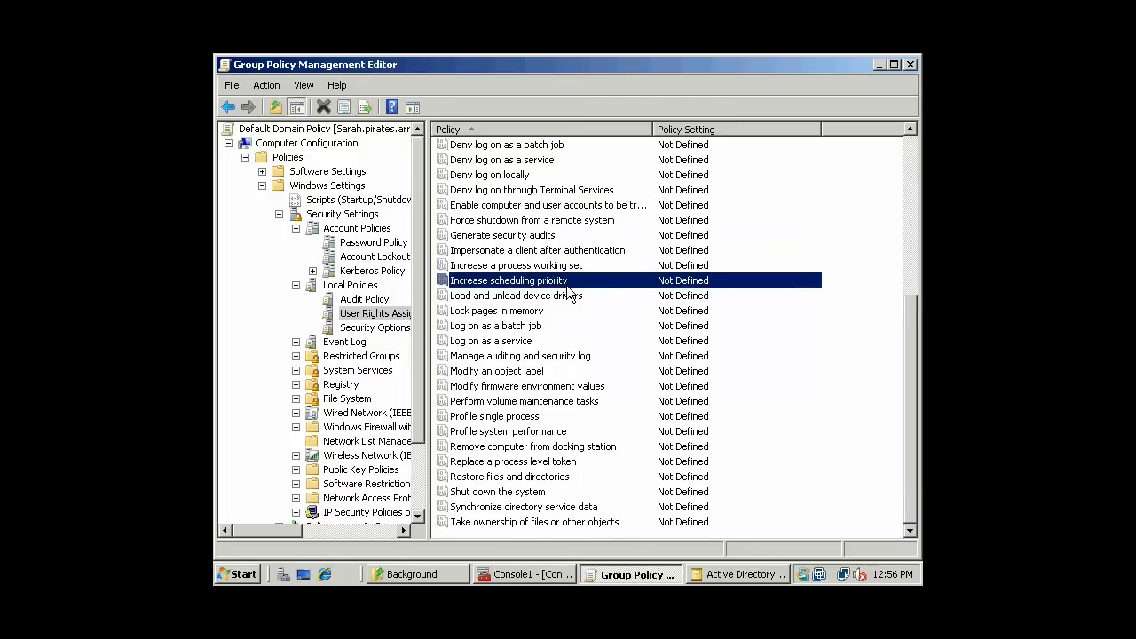
click(535, 343)
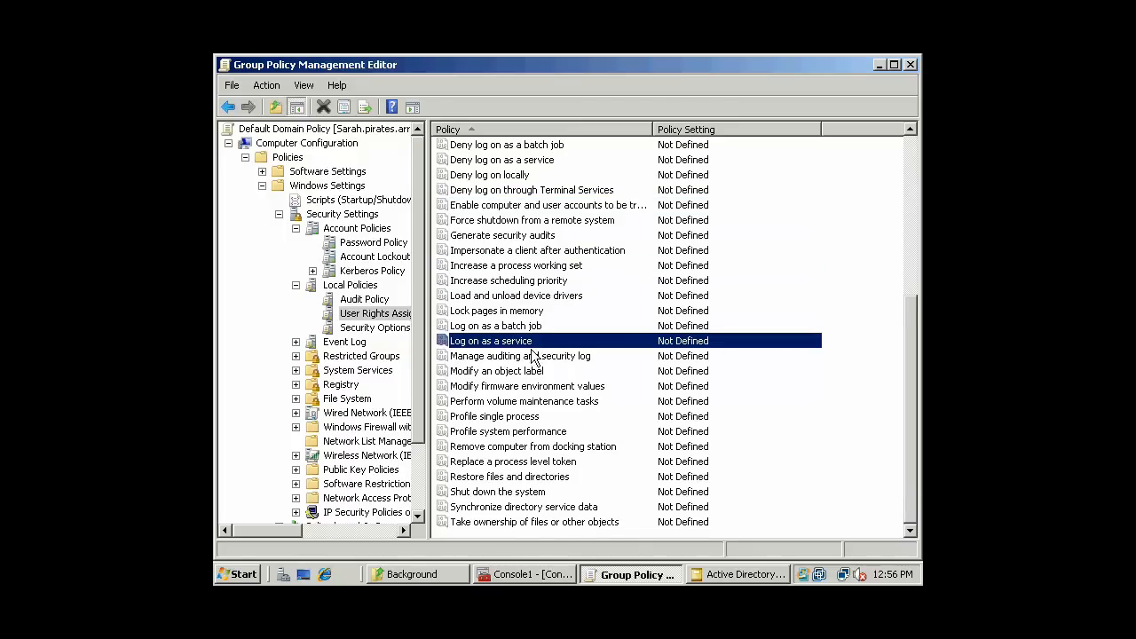
click(530, 357)
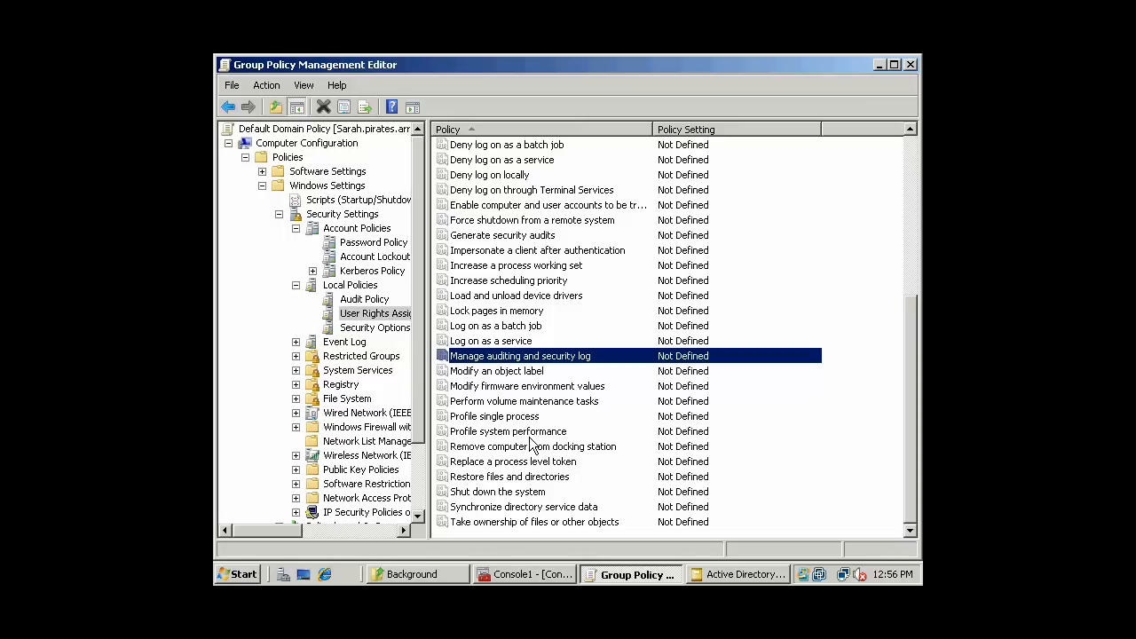
click(532, 432)
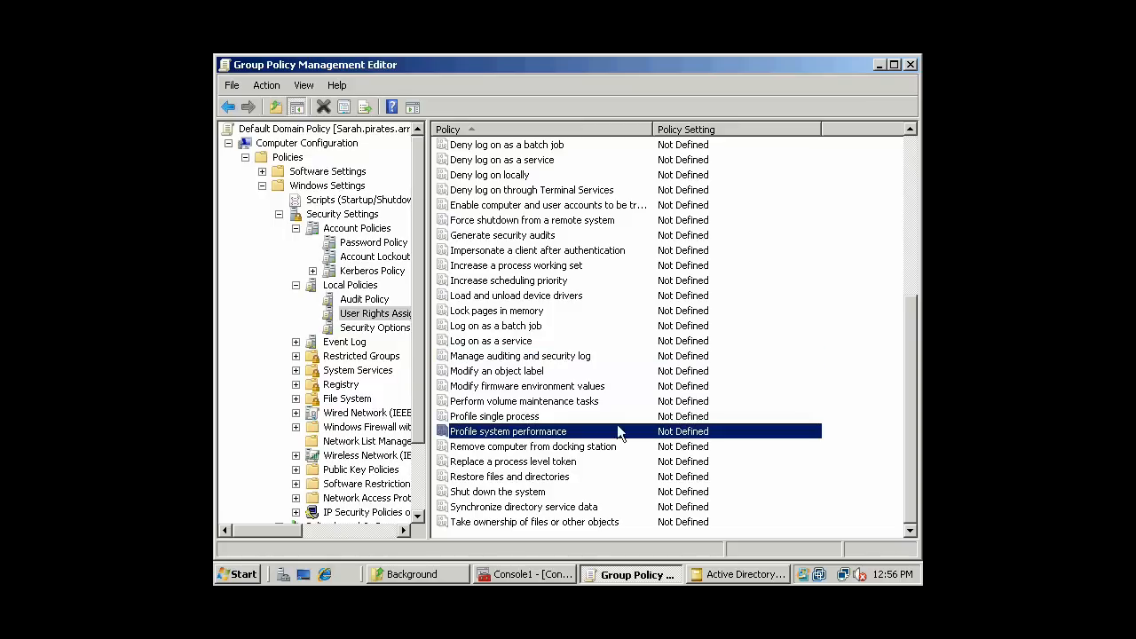
click(532, 478)
click(536, 492)
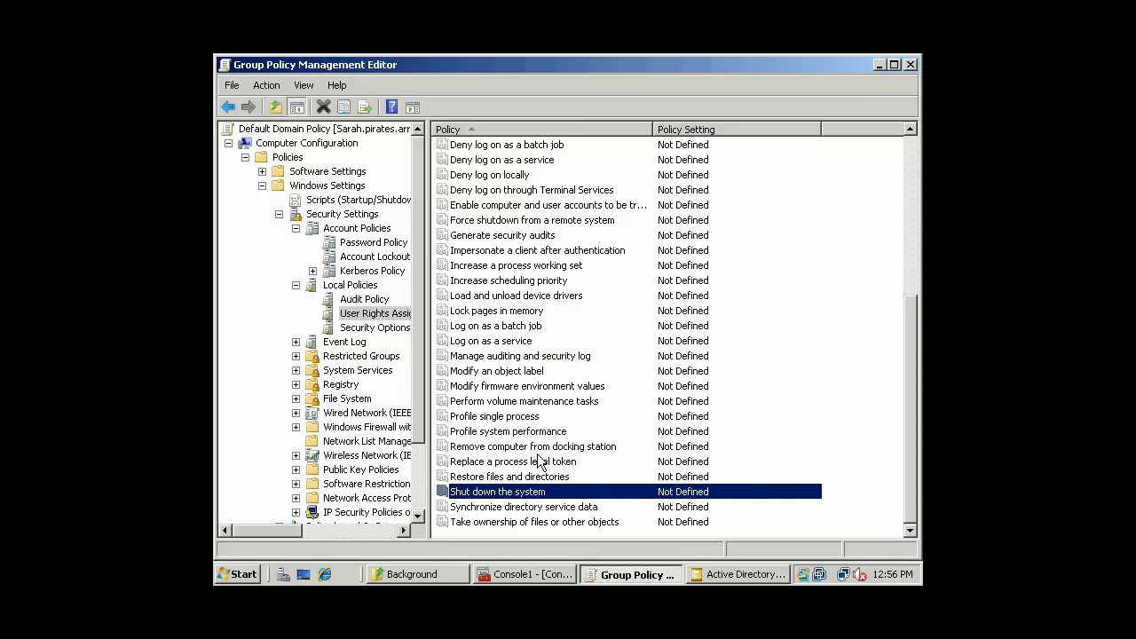
click(590, 523)
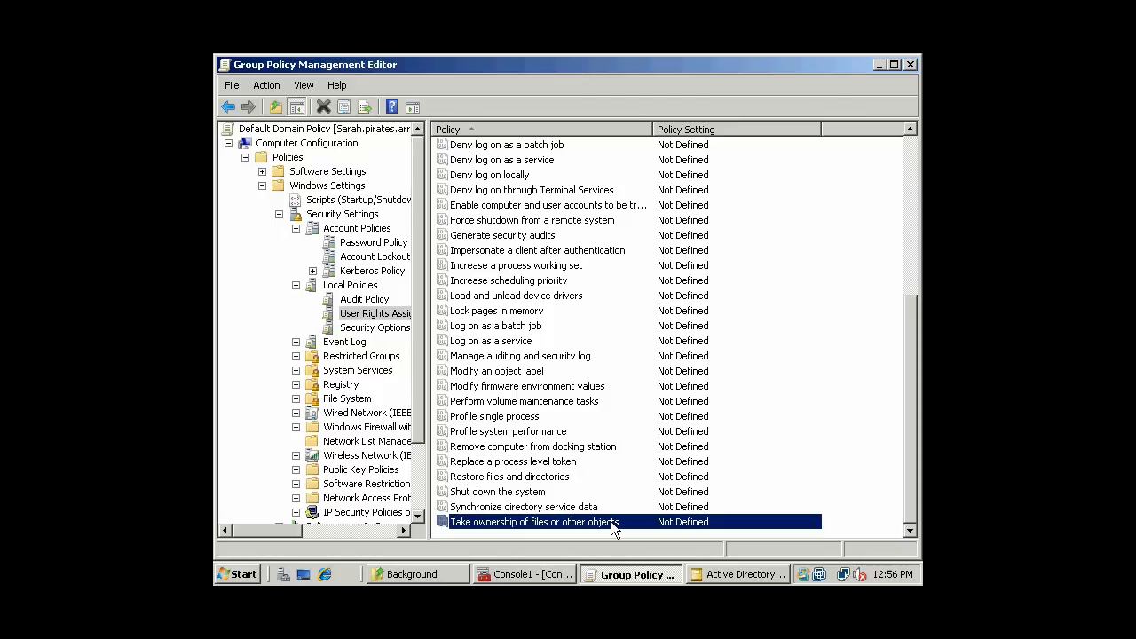
click(593, 511)
click(570, 418)
scroll(555, 356, up, 2)
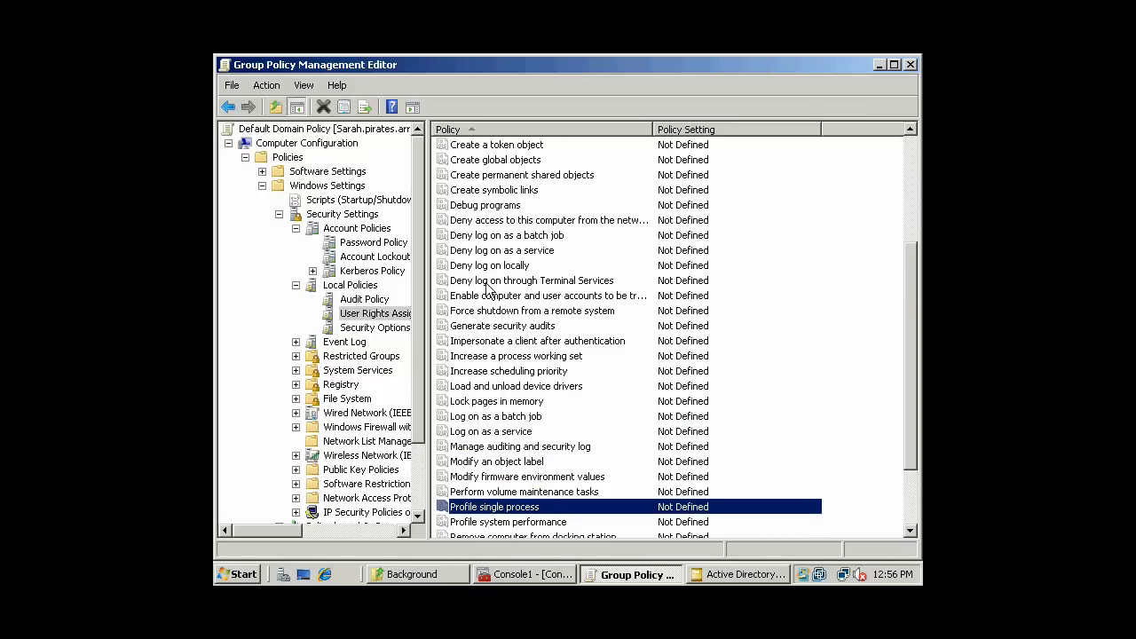
click(373, 328)
click(557, 266)
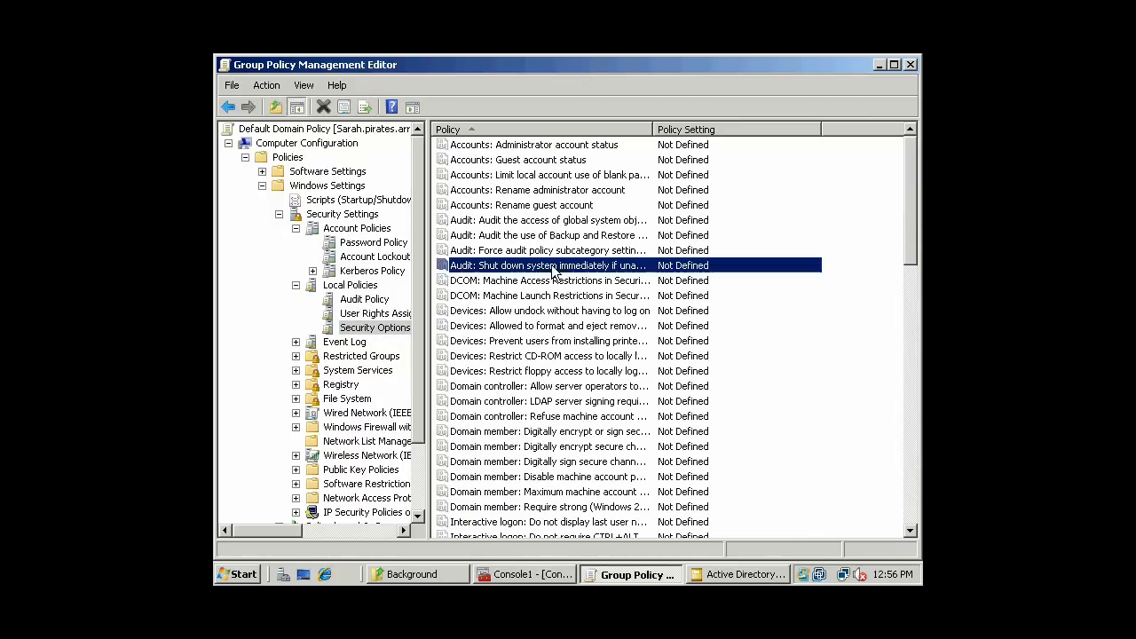
- Open Accounts: Guest account status and cancel without changes, leaving it Not Defined
click(565, 145)
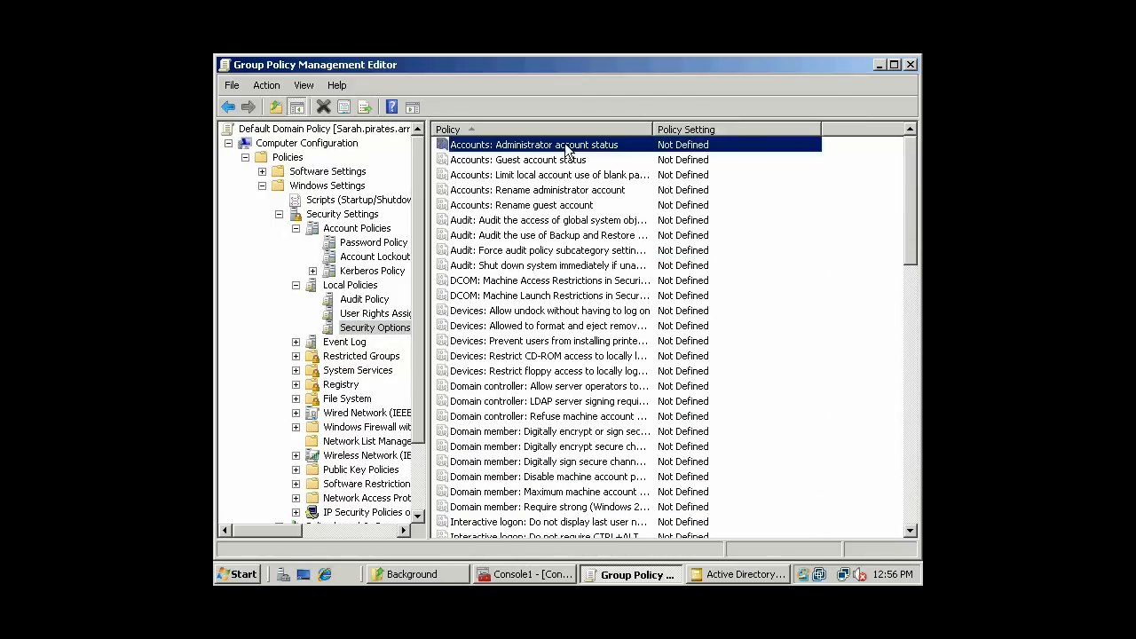
click(520, 161)
click(566, 223)
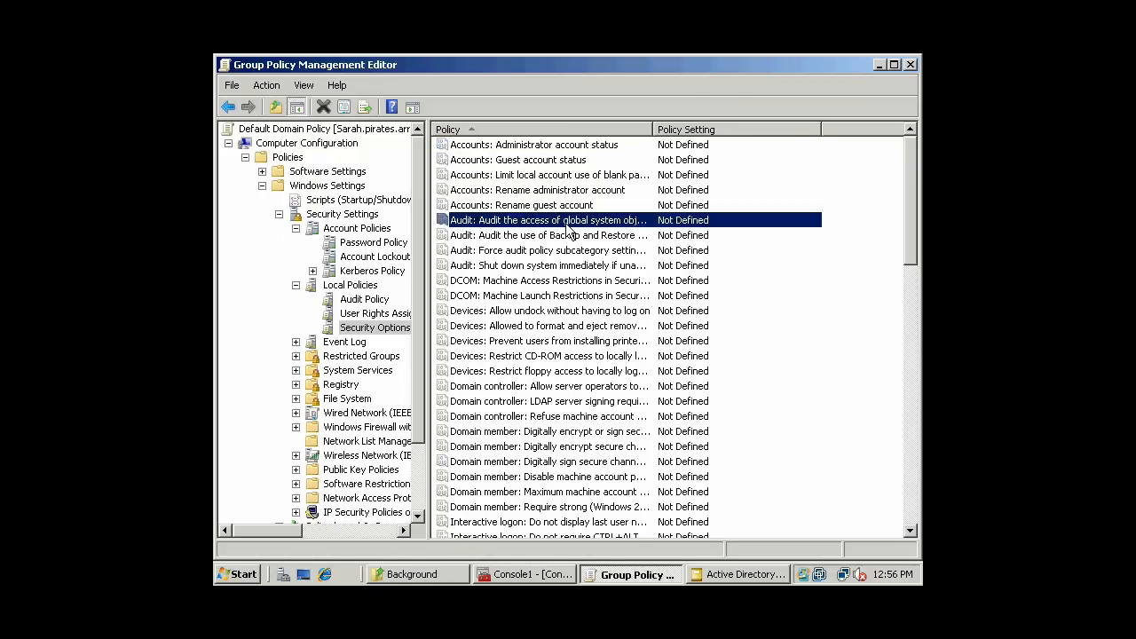
double_click(536, 160)
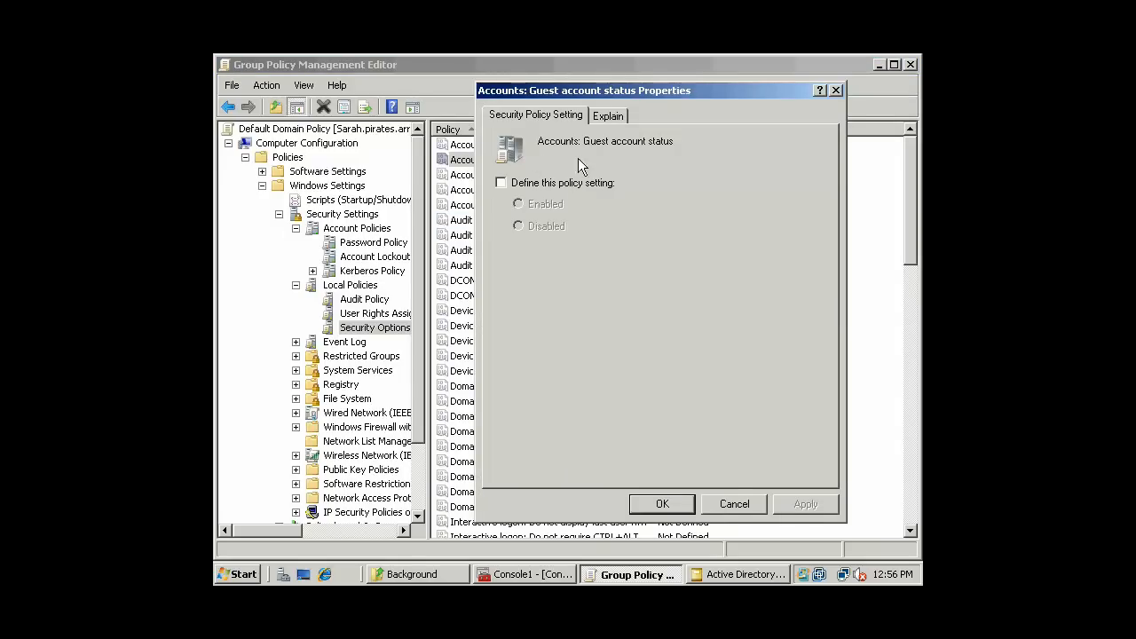
click(731, 505)
- Drag the Policy column divider rightward until long names like DCOM machine launch restrictions show fully
click(534, 299)
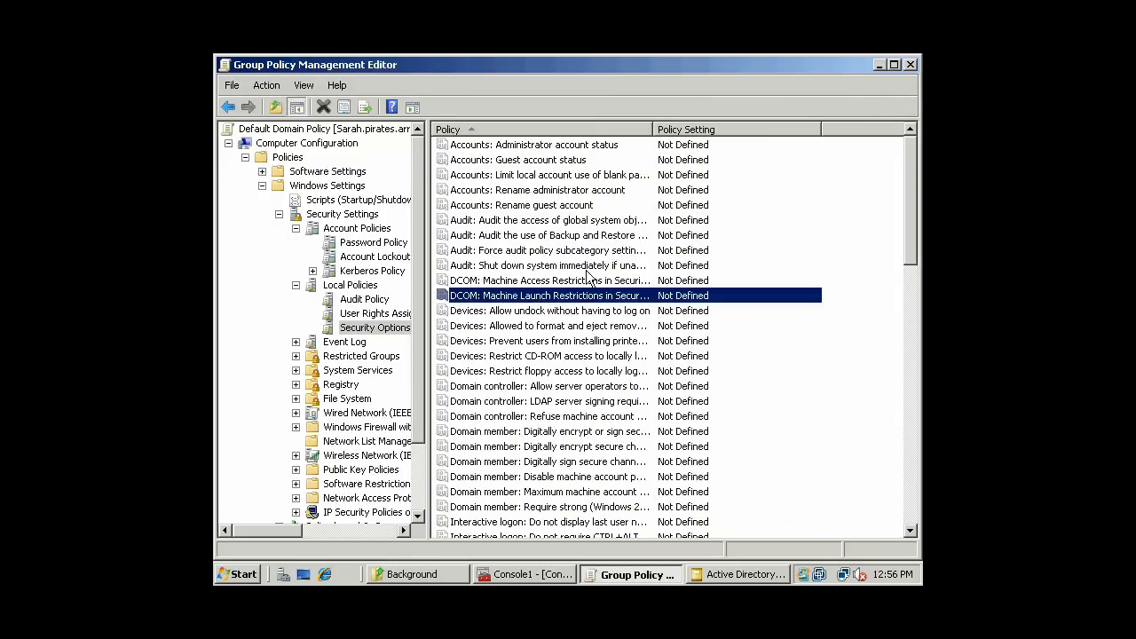
click(594, 268)
drag(653, 130, 779, 133)
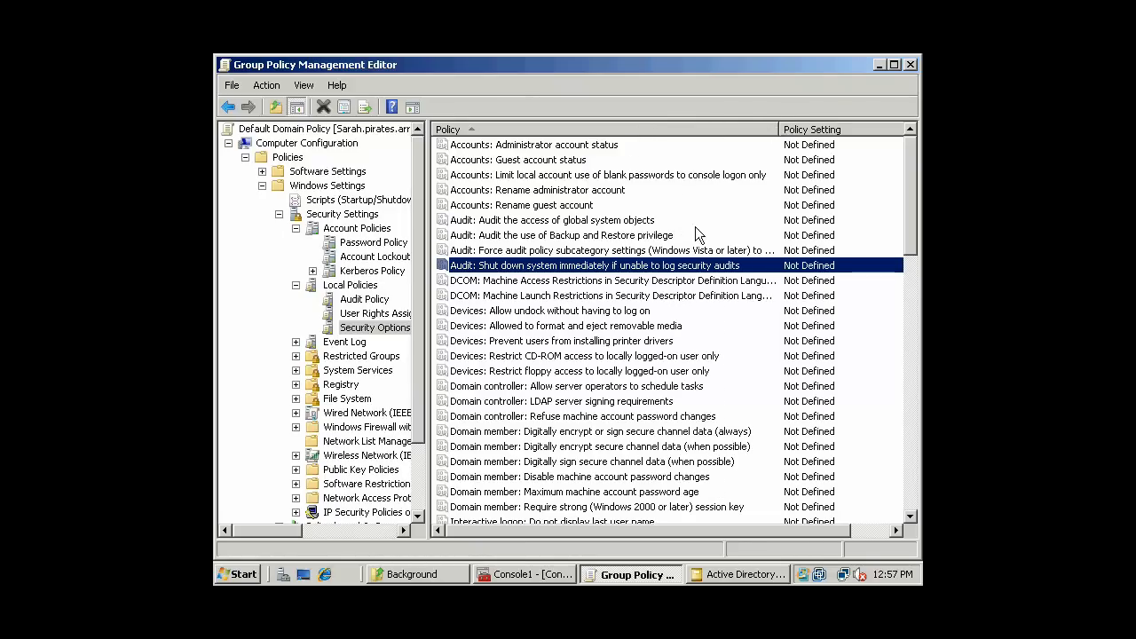
click(670, 311)
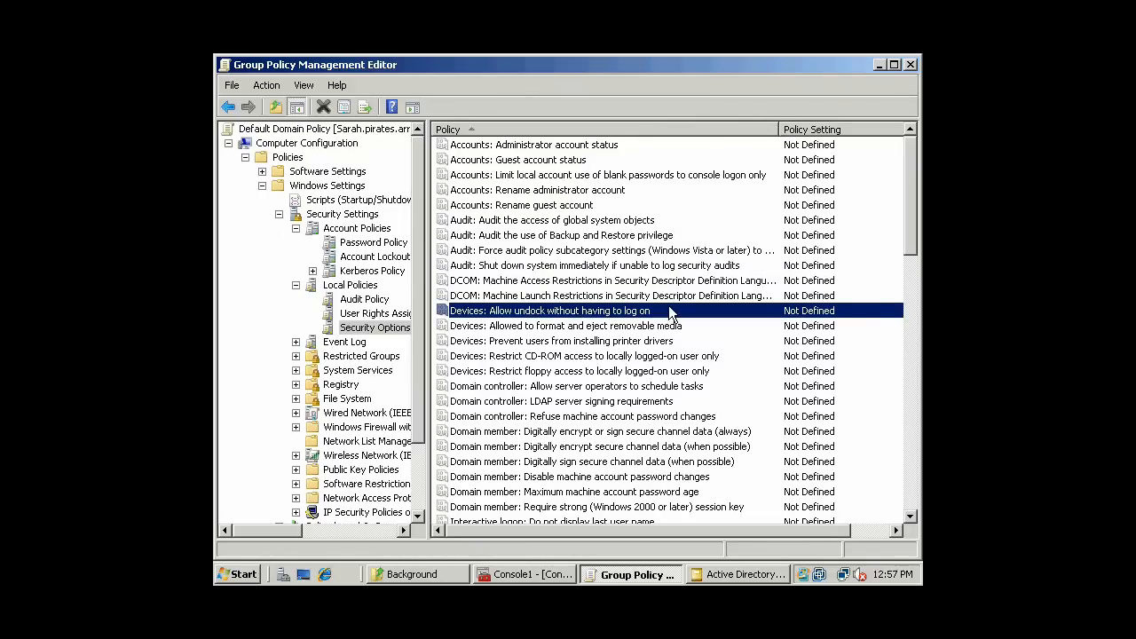
scroll(555, 293, down, 1)
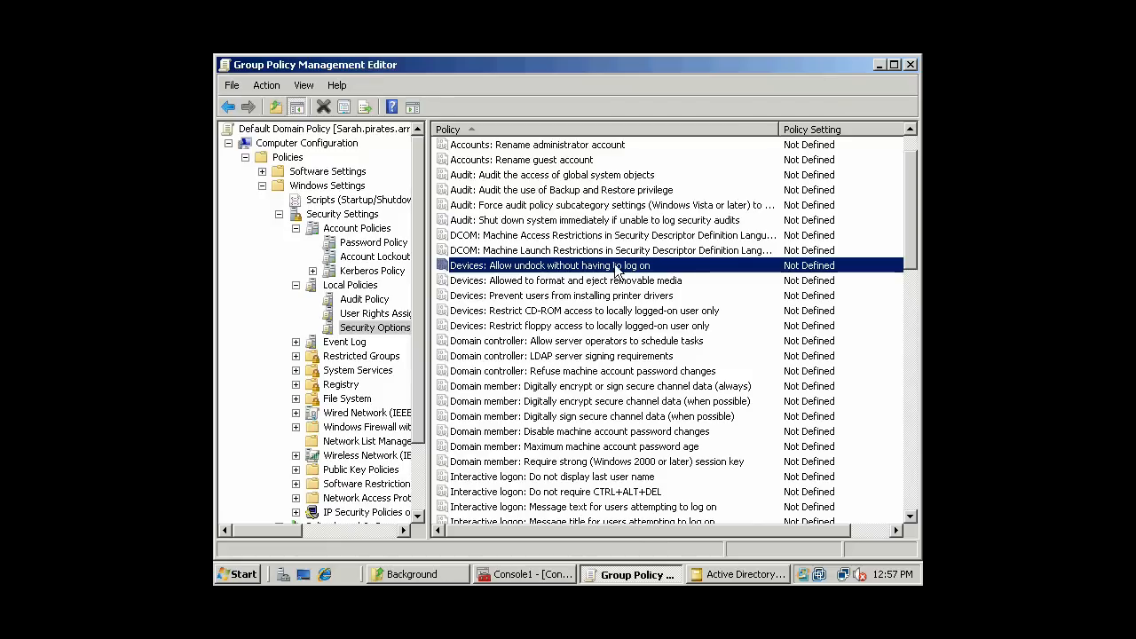
click(527, 255)
click(536, 280)
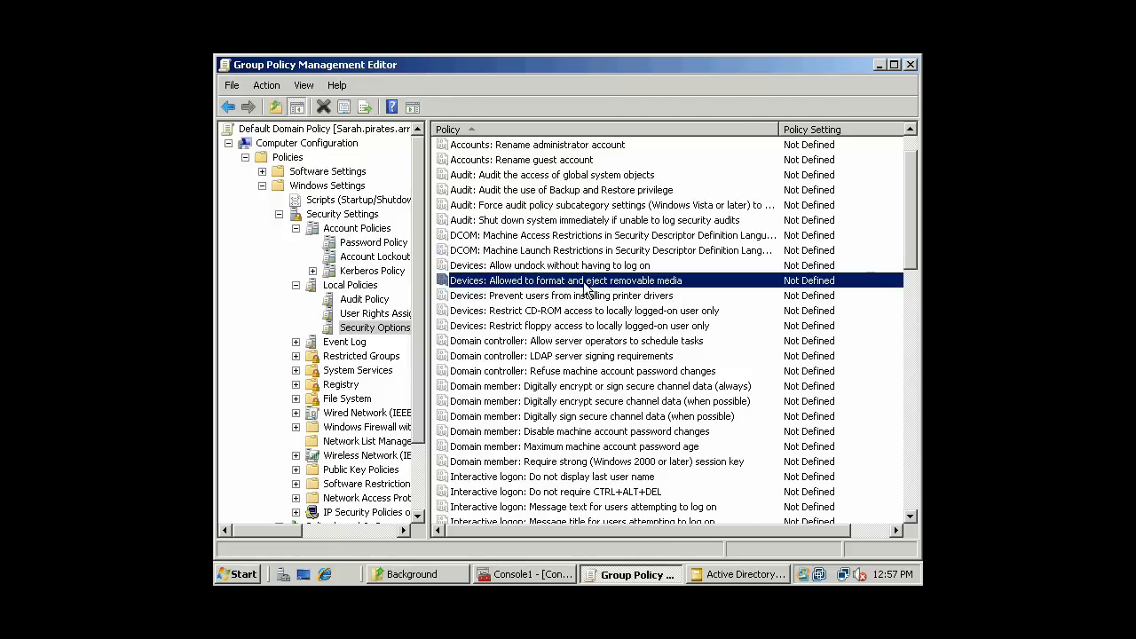
scroll(664, 291, down, 1)
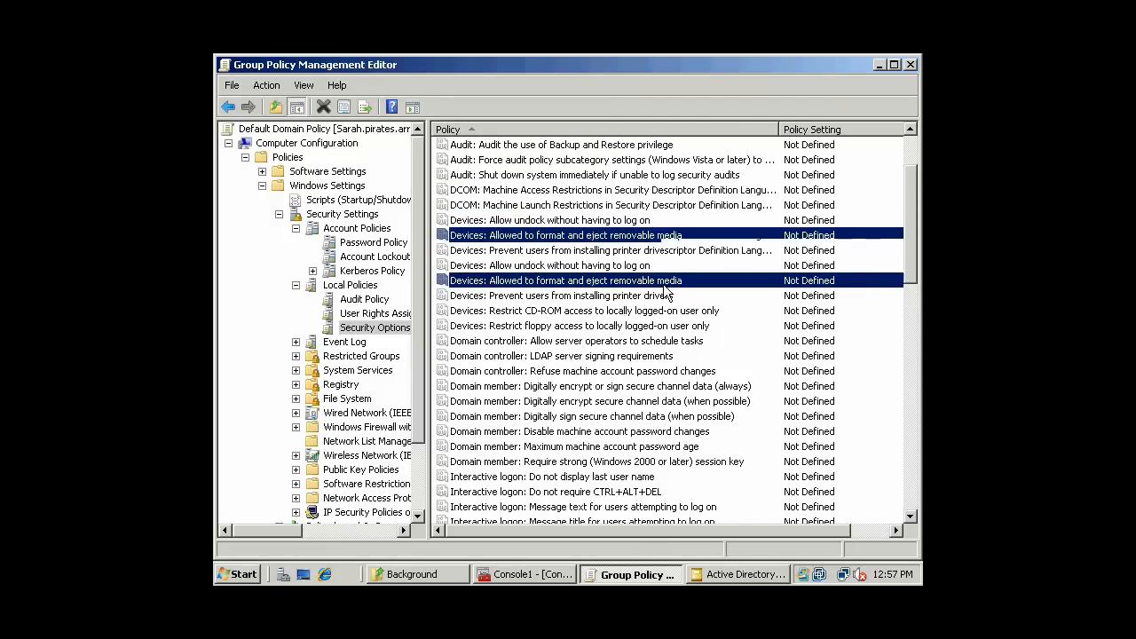
double_click(634, 238)
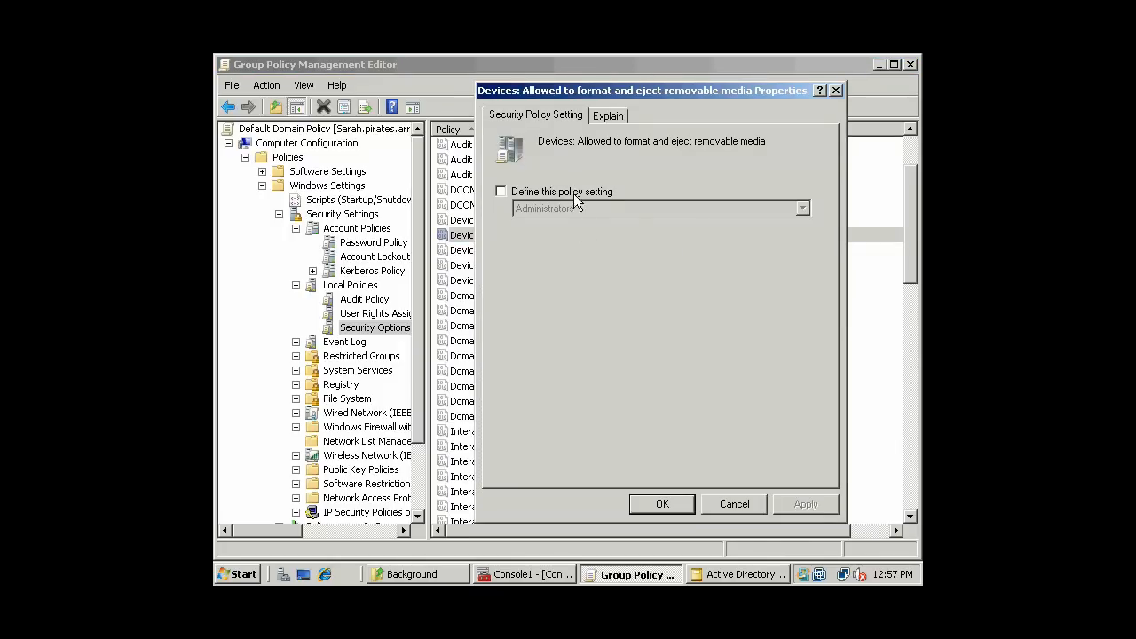
click(500, 191)
click(807, 208)
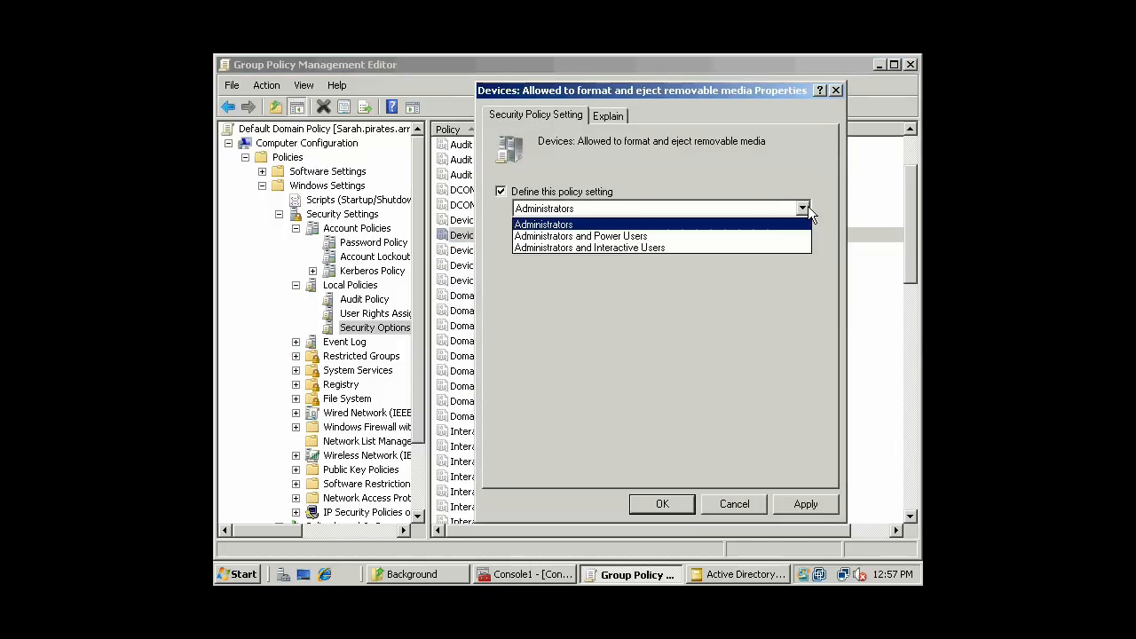
click(715, 283)
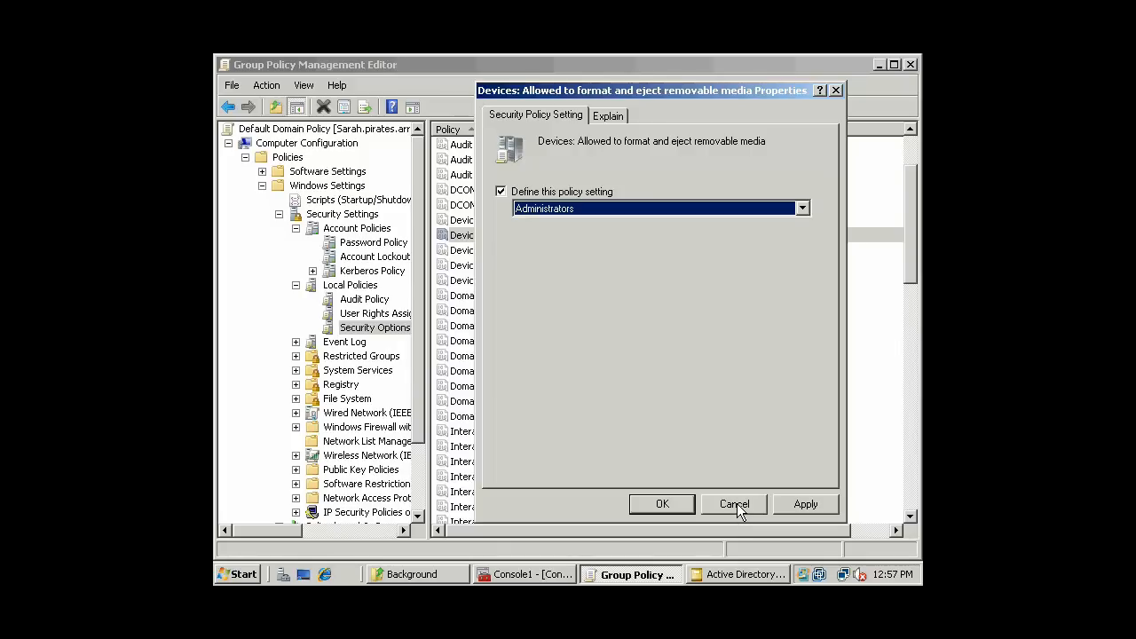
click(803, 207)
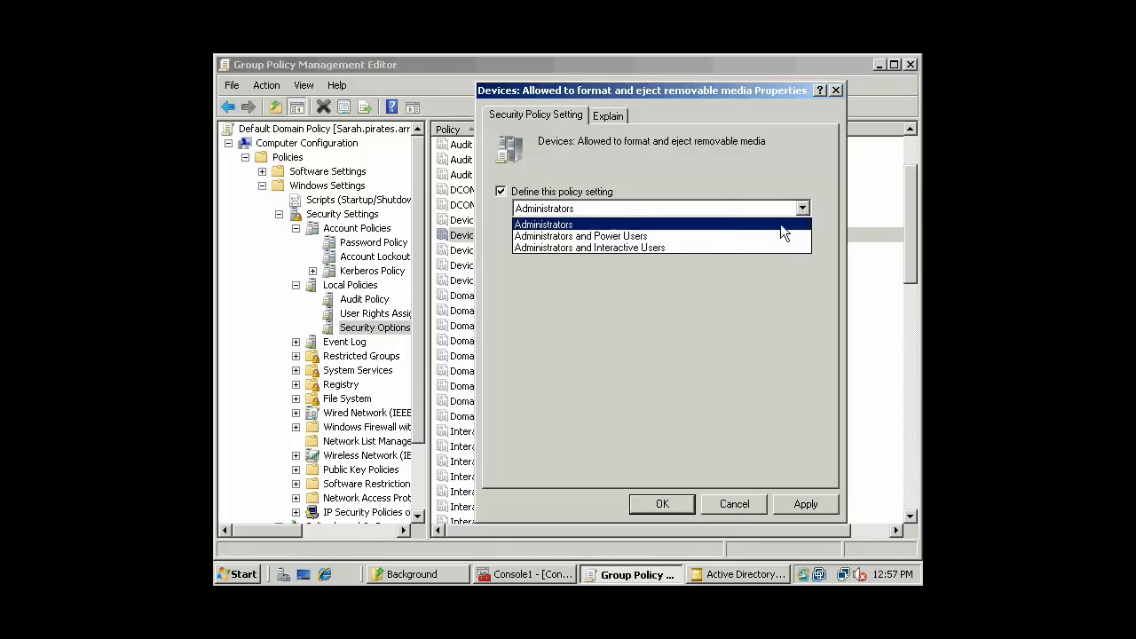
click(729, 181)
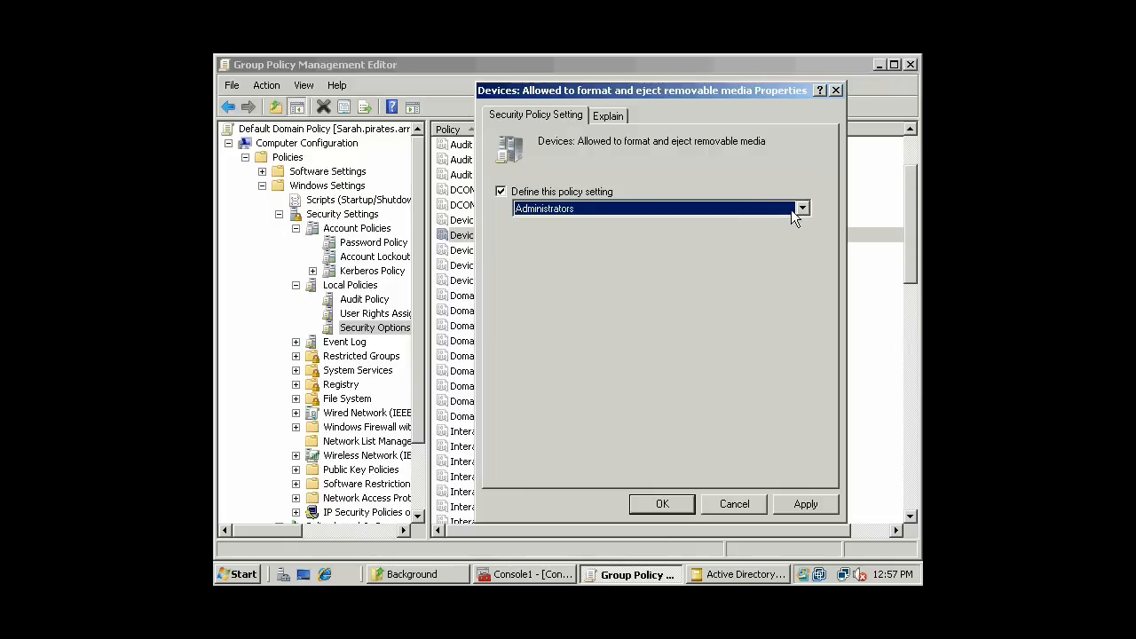
click(733, 507)
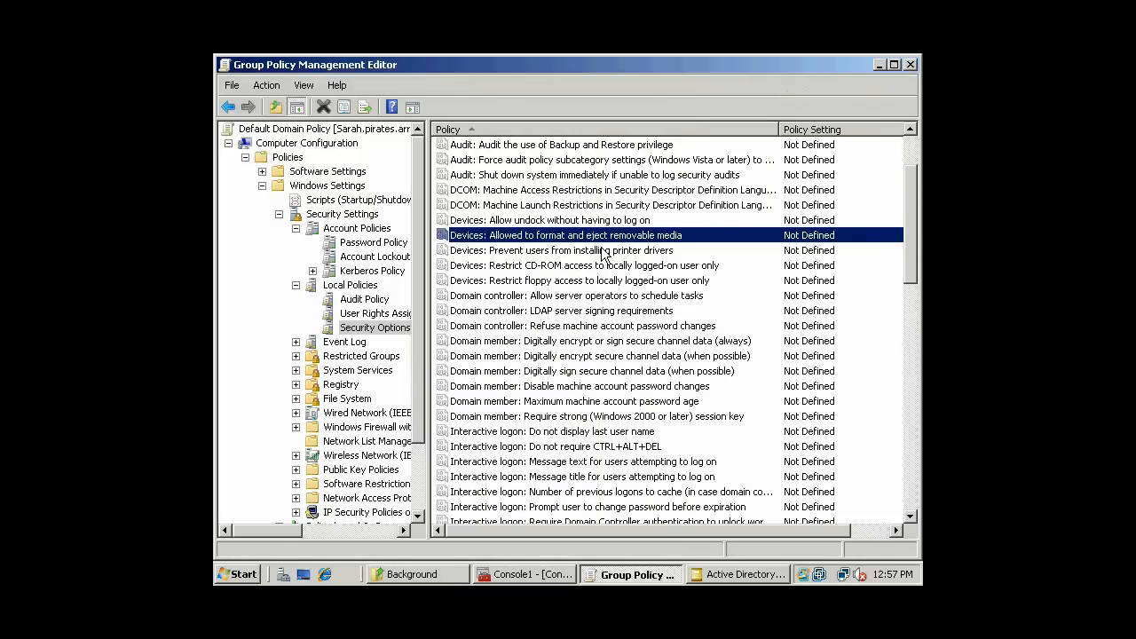
click(603, 251)
click(650, 270)
scroll(675, 272, down, 1)
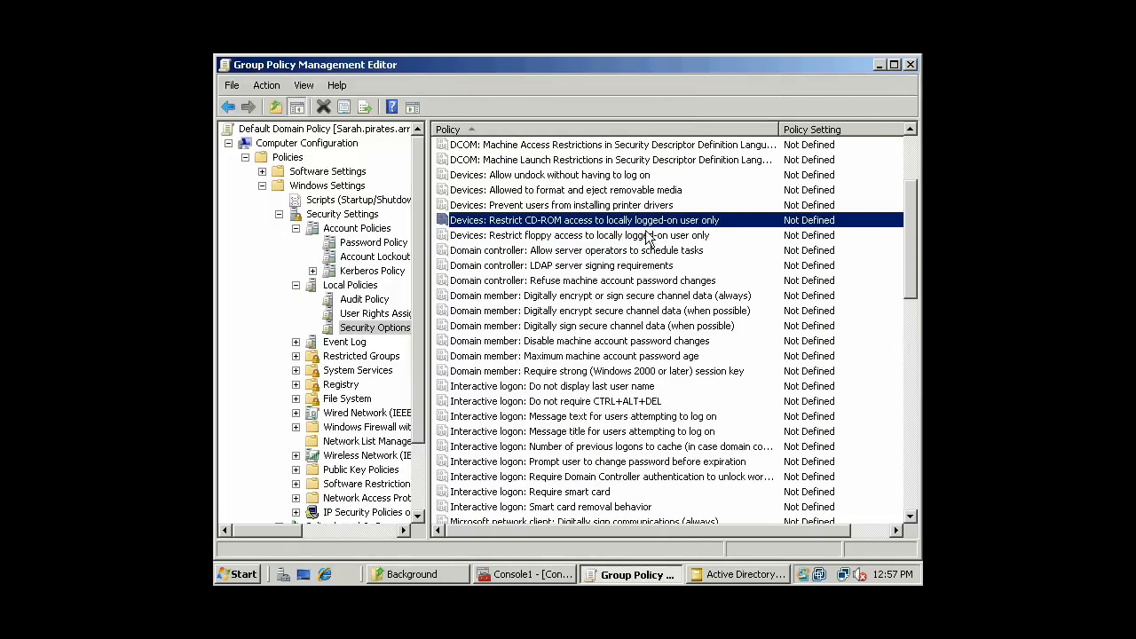
double_click(683, 224)
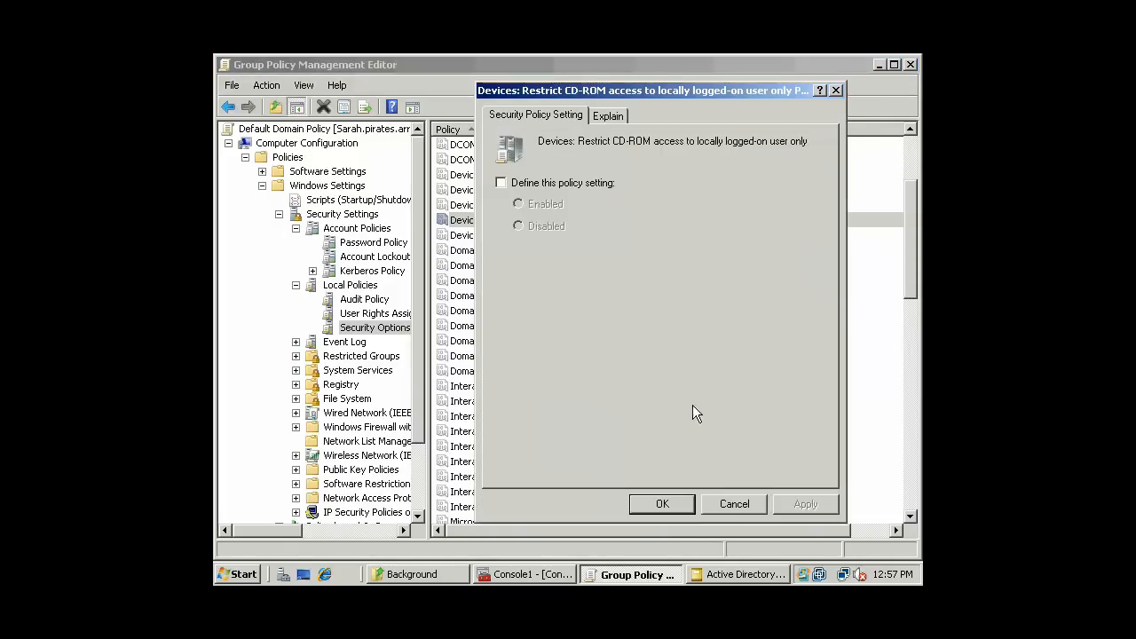
click(718, 506)
click(622, 281)
scroll(613, 267, down, 2)
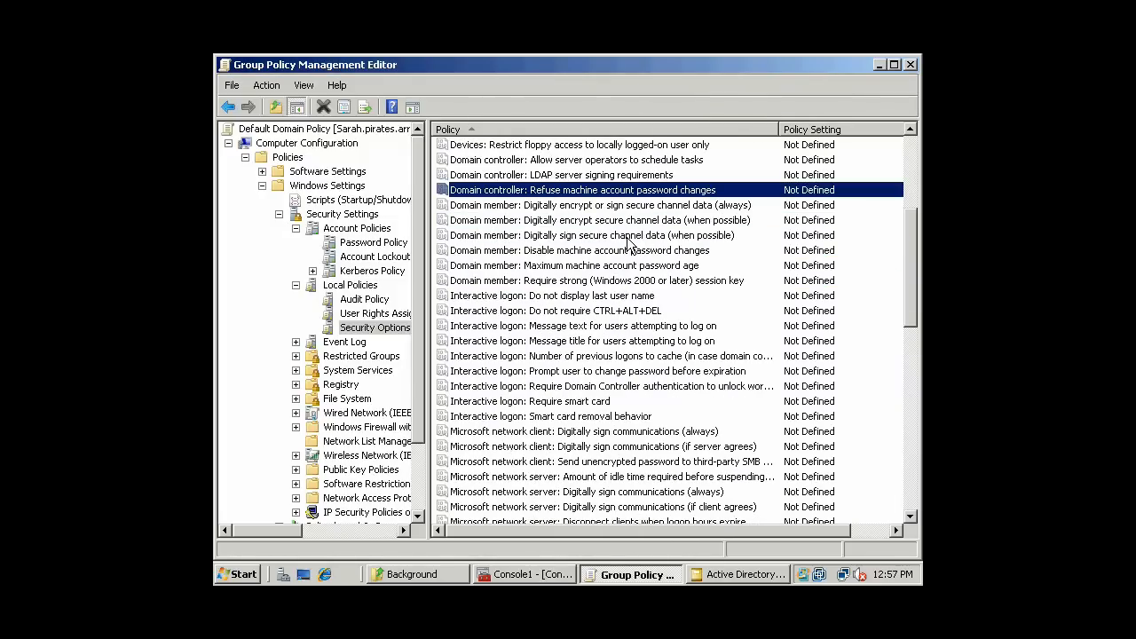
click(631, 238)
scroll(633, 245, up, 1)
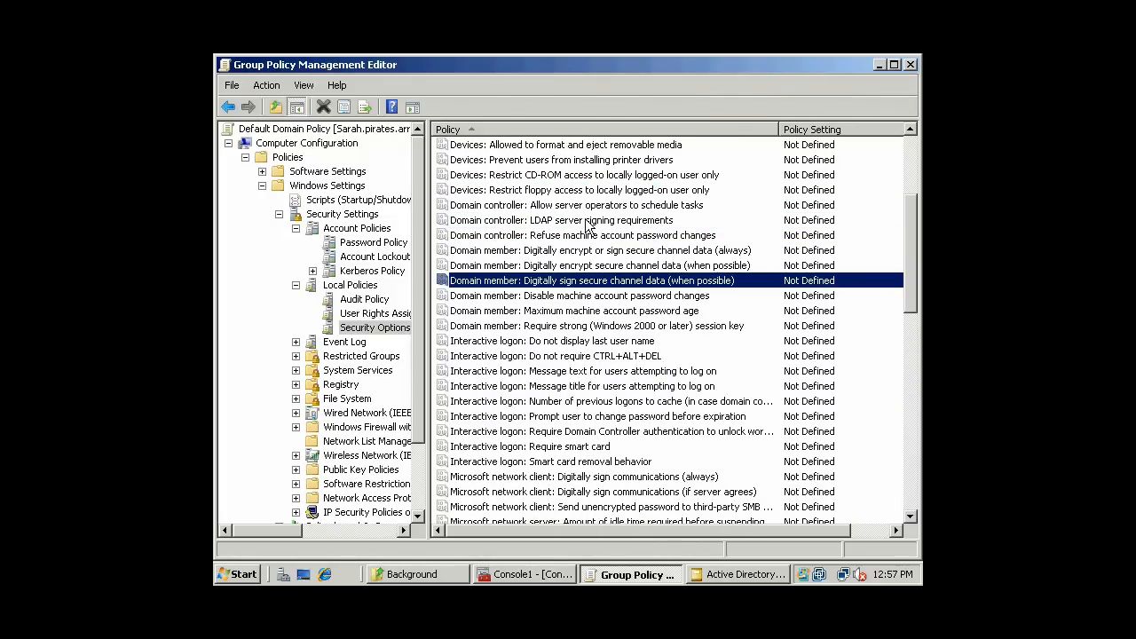
scroll(619, 253, down, 2)
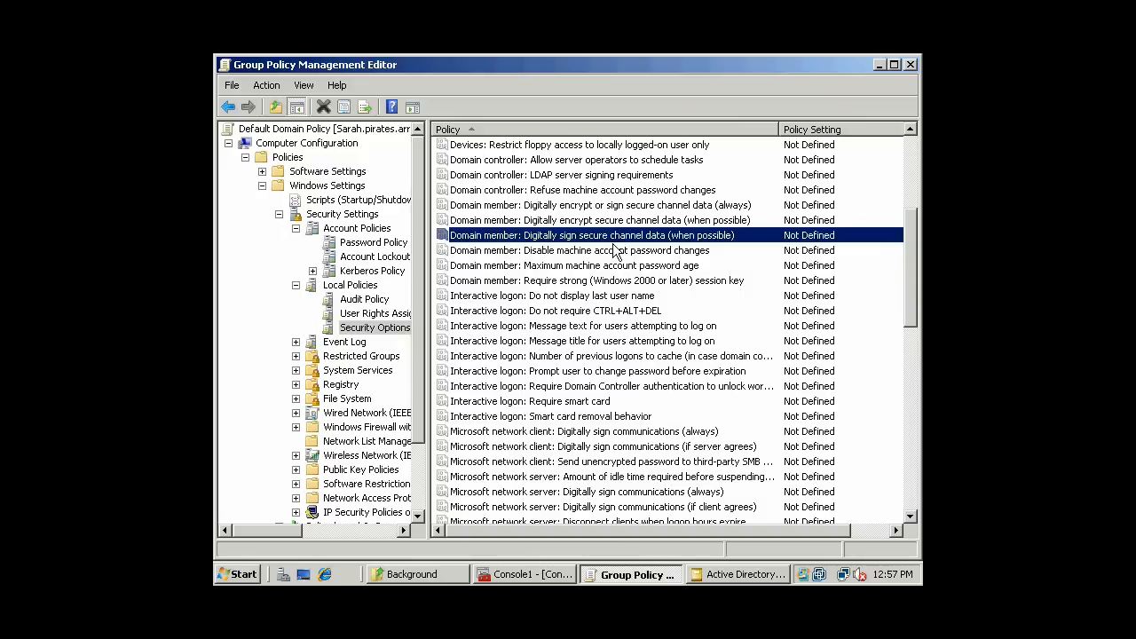
click(632, 221)
click(649, 207)
click(662, 234)
click(645, 251)
click(646, 268)
scroll(647, 270, down, 1)
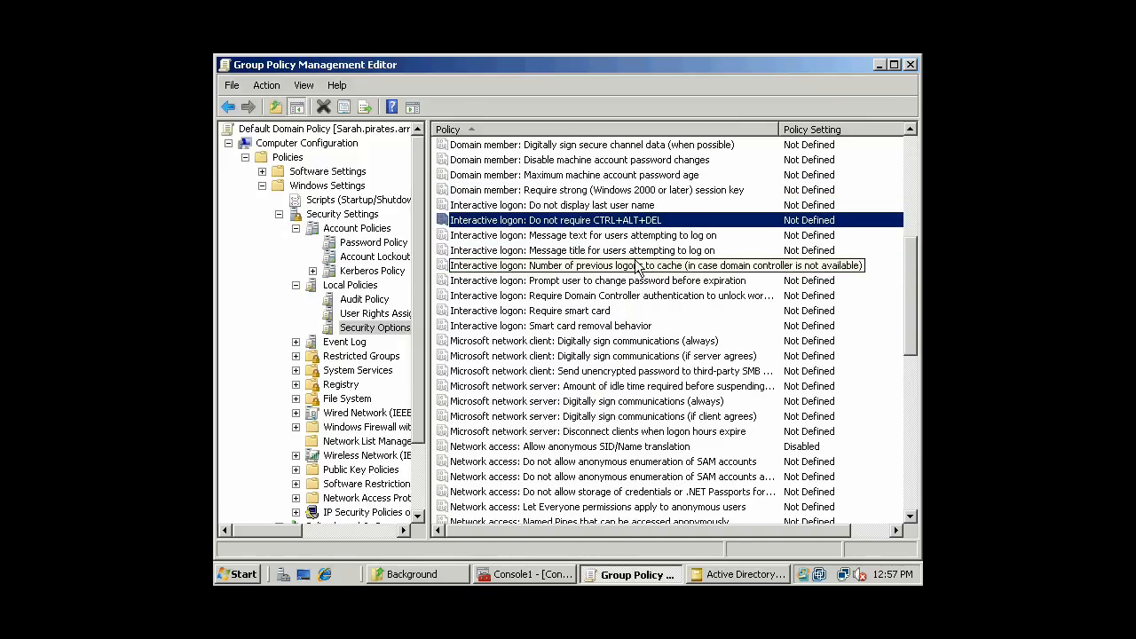
scroll(641, 227, down, 1)
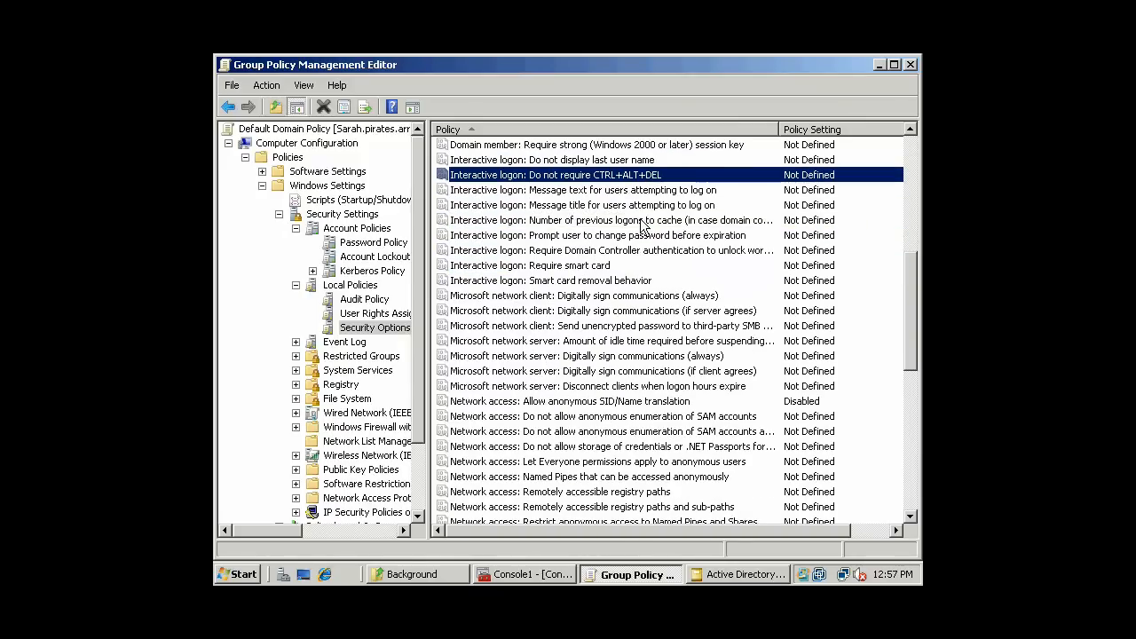
click(609, 254)
click(601, 266)
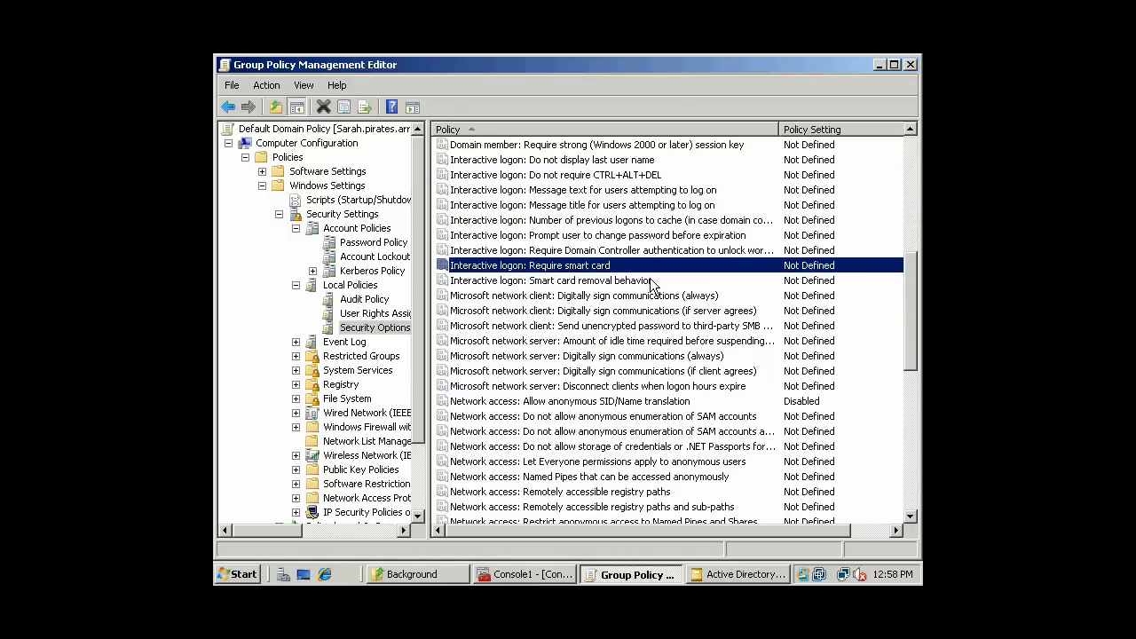
scroll(651, 283, down, 2)
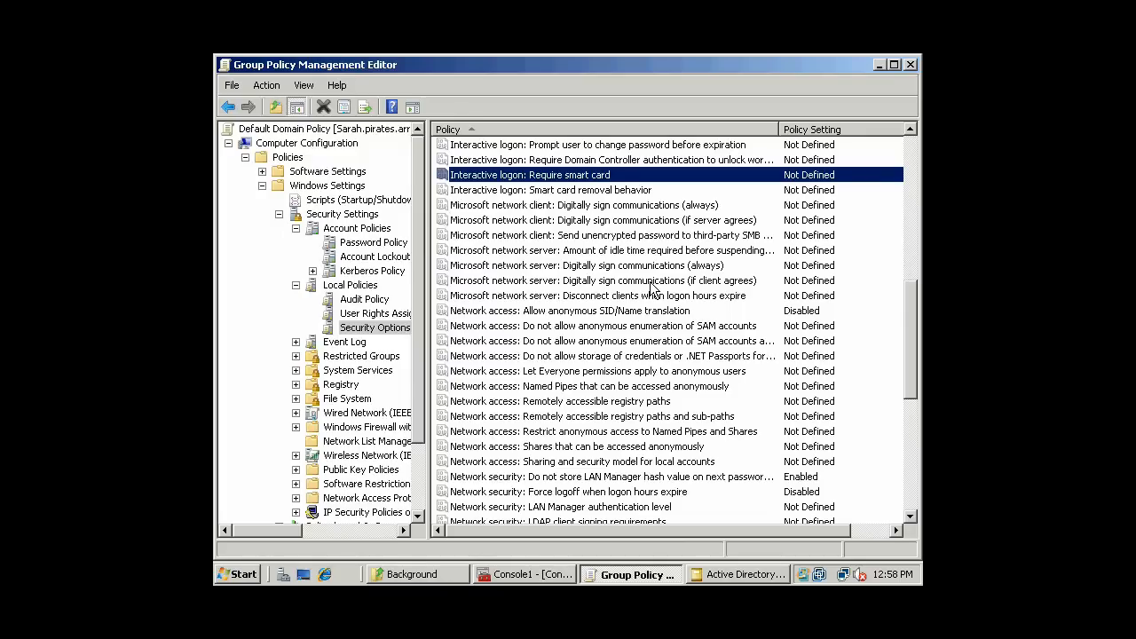
click(635, 206)
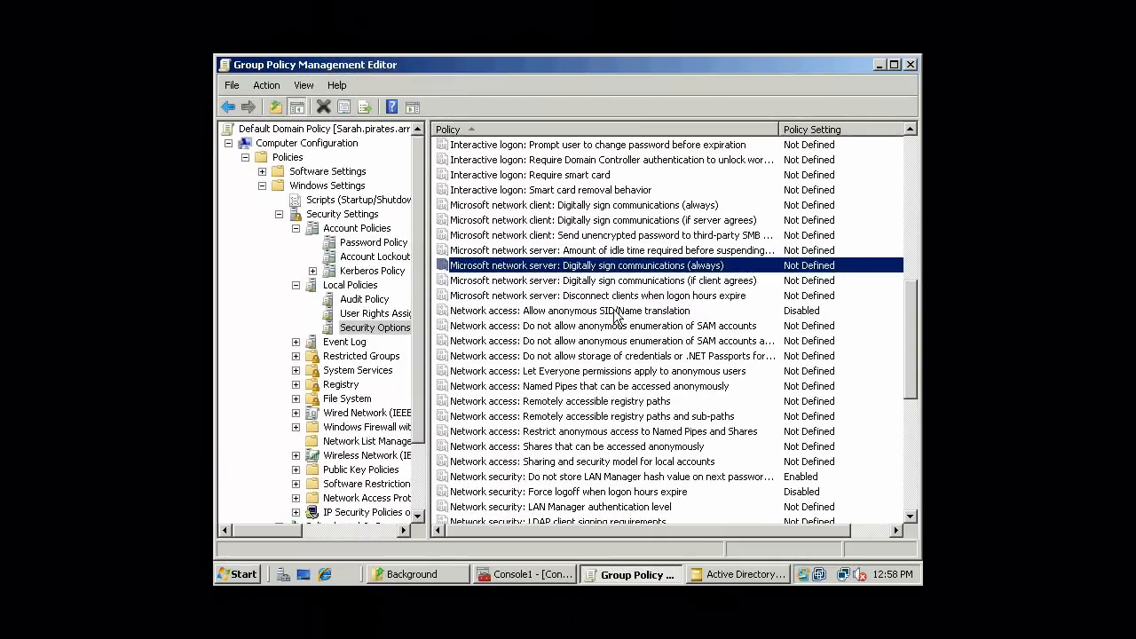
click(657, 311)
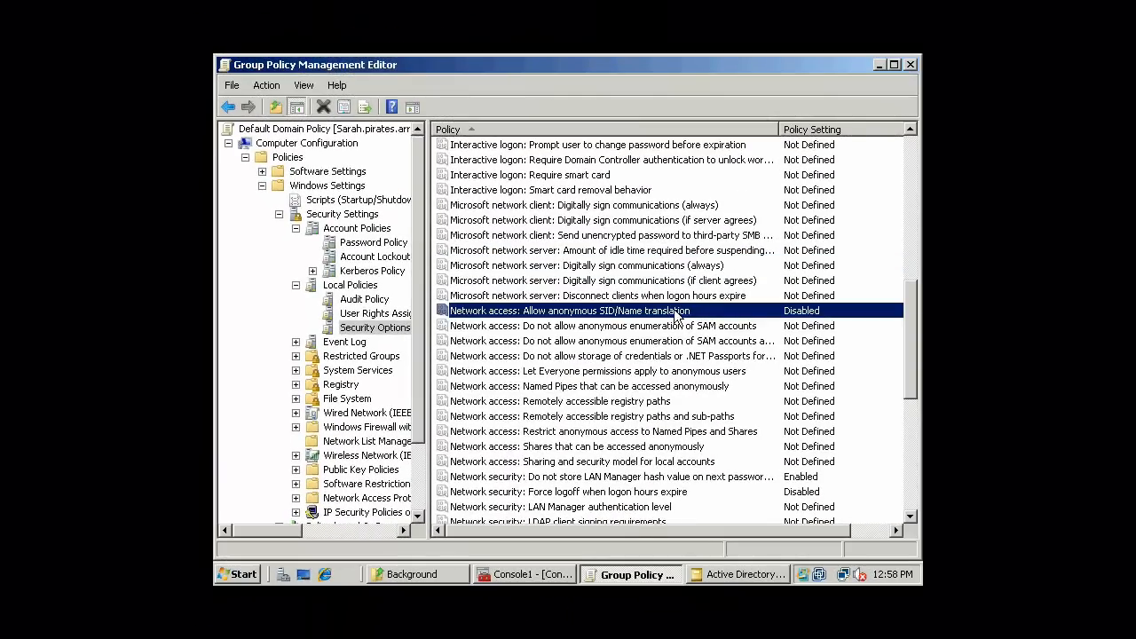
scroll(677, 315, down, 1)
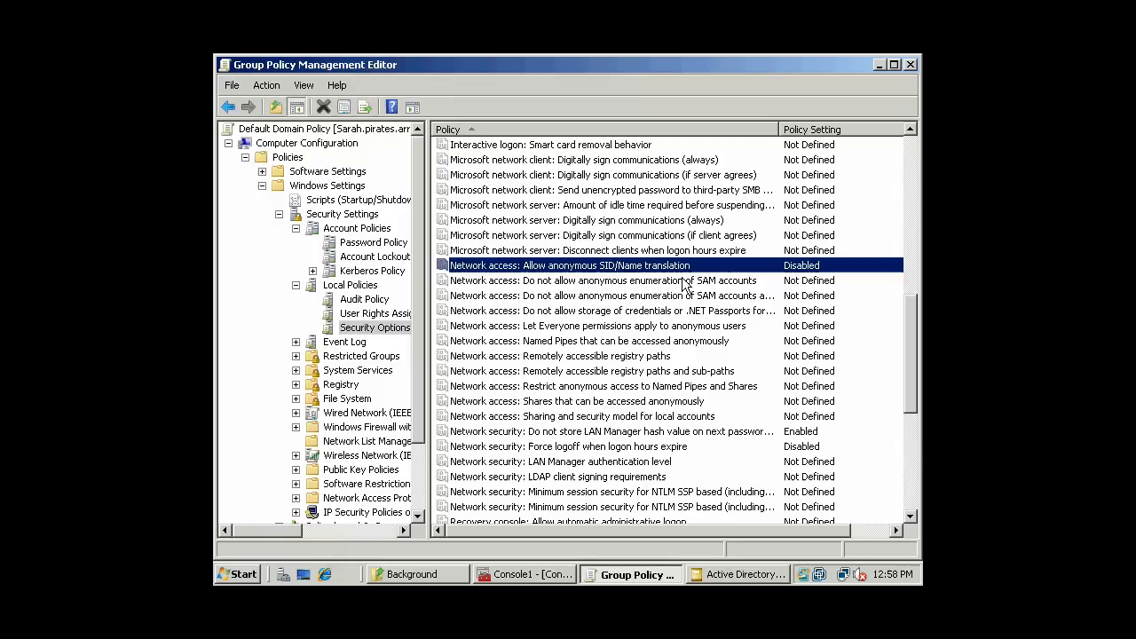
click(665, 300)
click(664, 312)
scroll(677, 313, down, 1)
scroll(677, 312, down, 1)
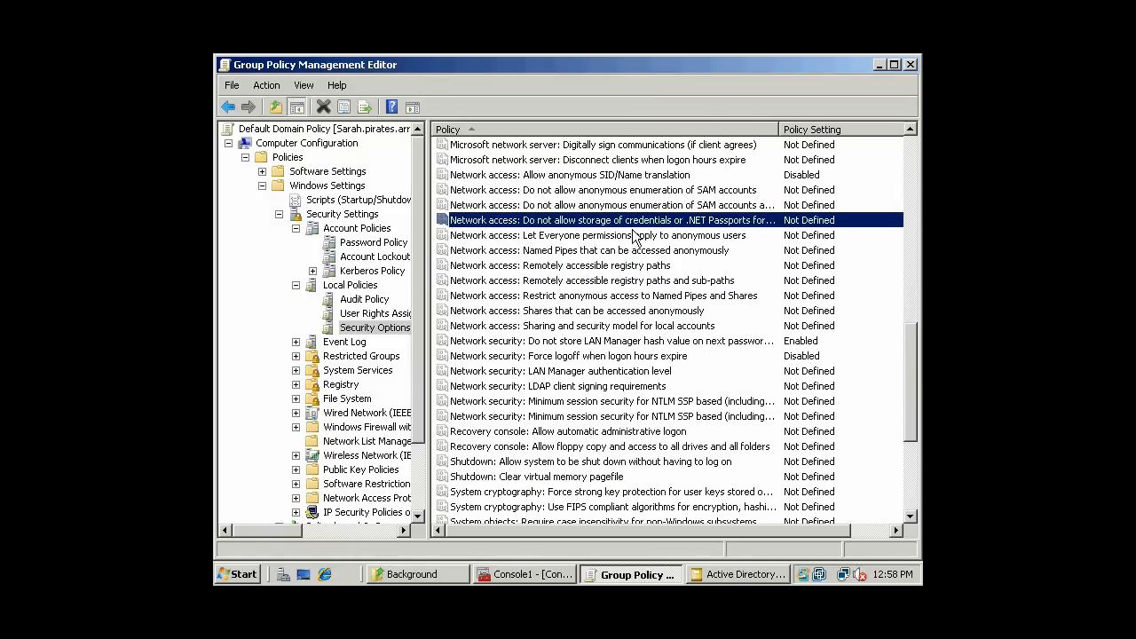
click(637, 237)
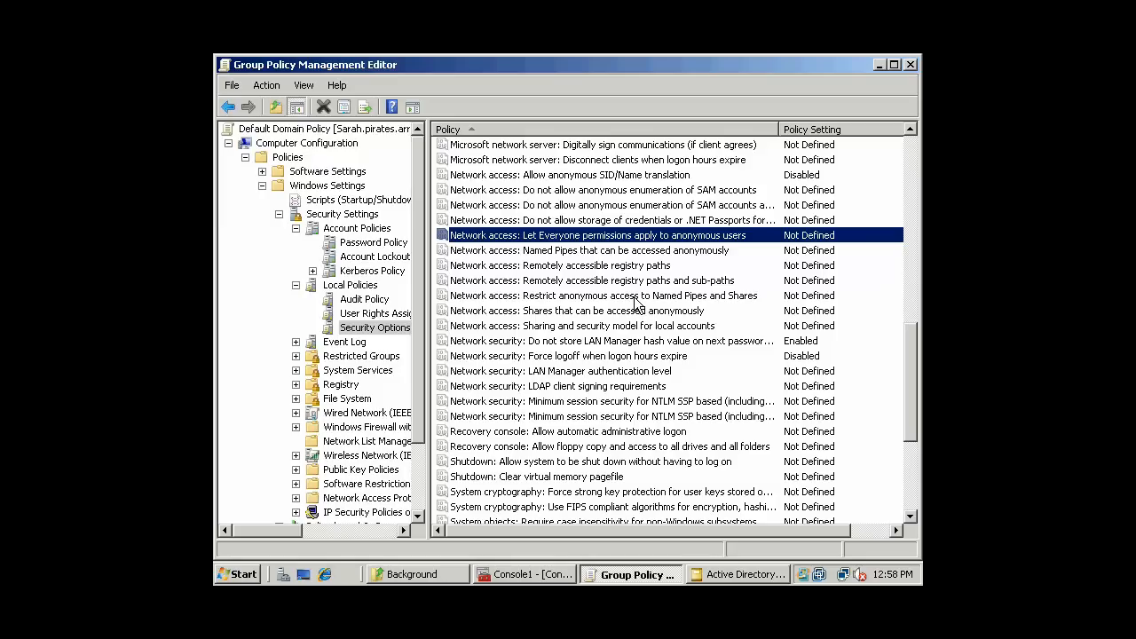
scroll(638, 301, down, 3)
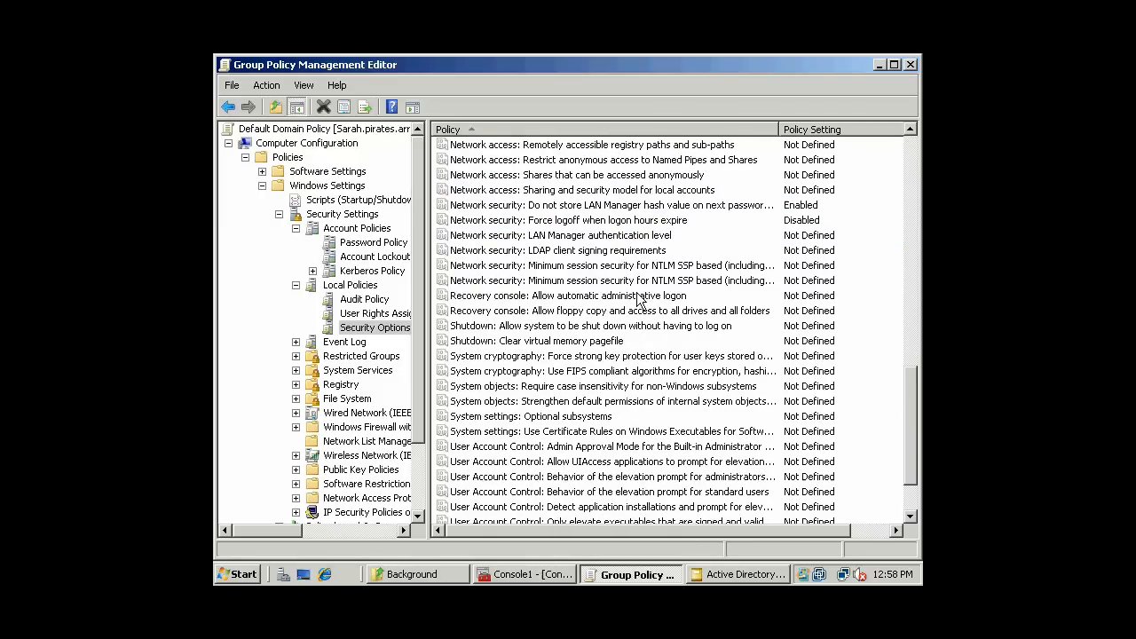
click(629, 272)
scroll(639, 275, down, 2)
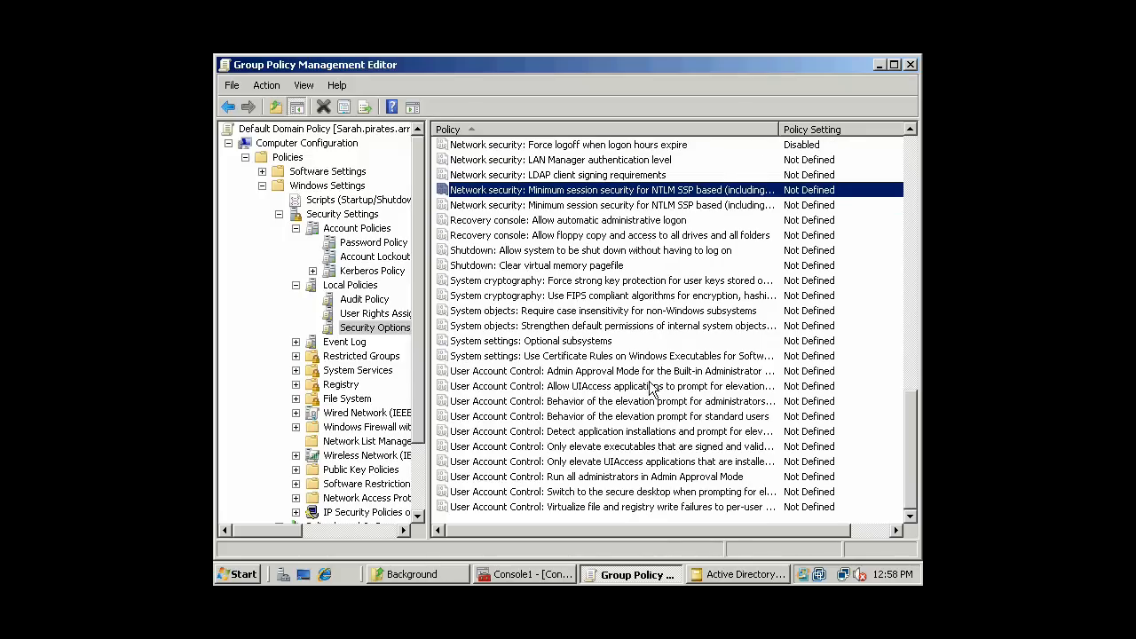
click(625, 495)
scroll(633, 300, up, 5)
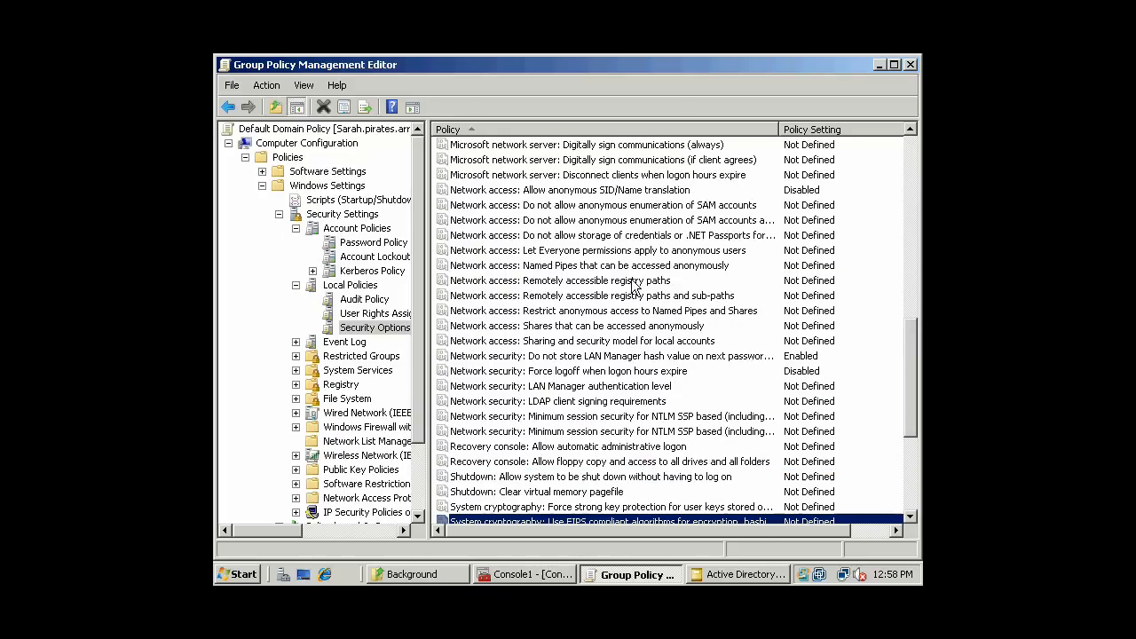
scroll(630, 287, up, 7)
scroll(626, 288, up, 7)
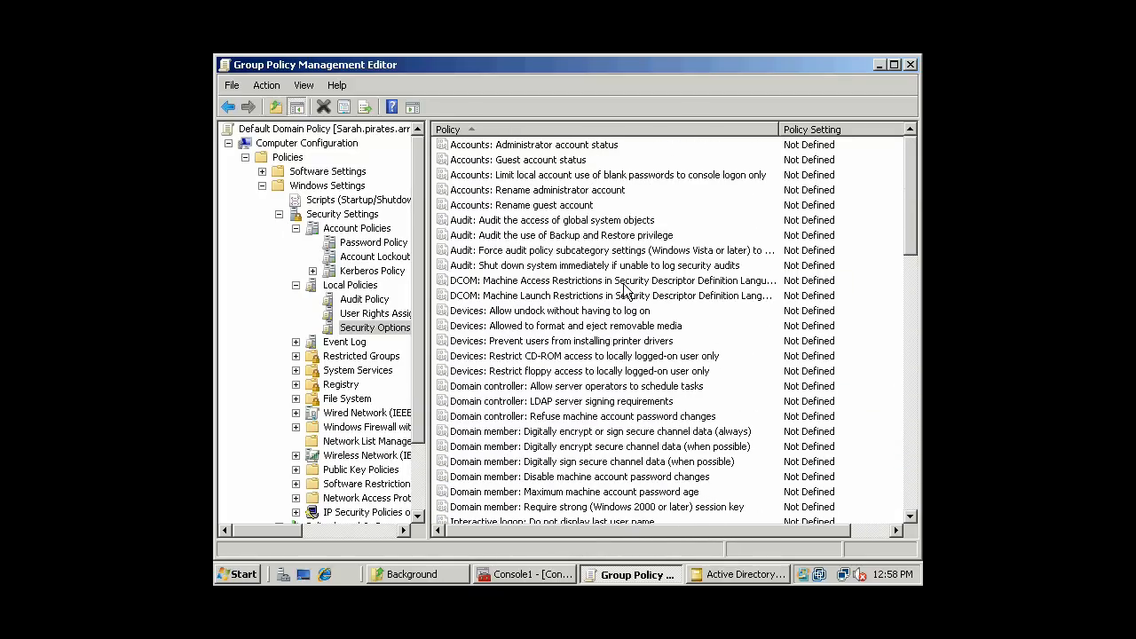
click(587, 207)
click(370, 317)
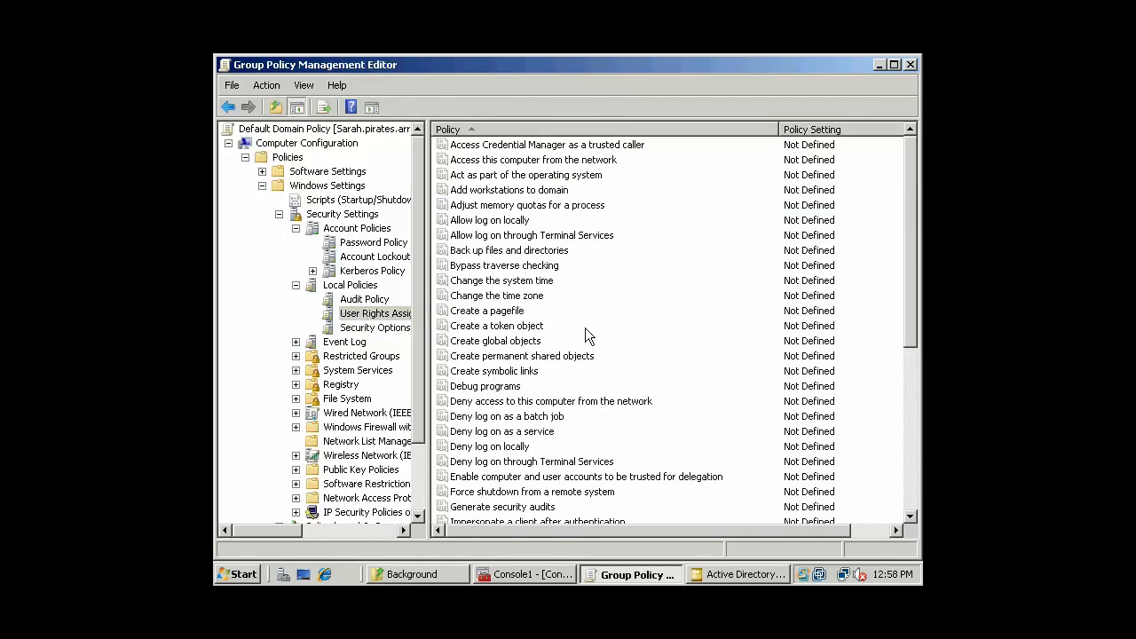
click(538, 356)
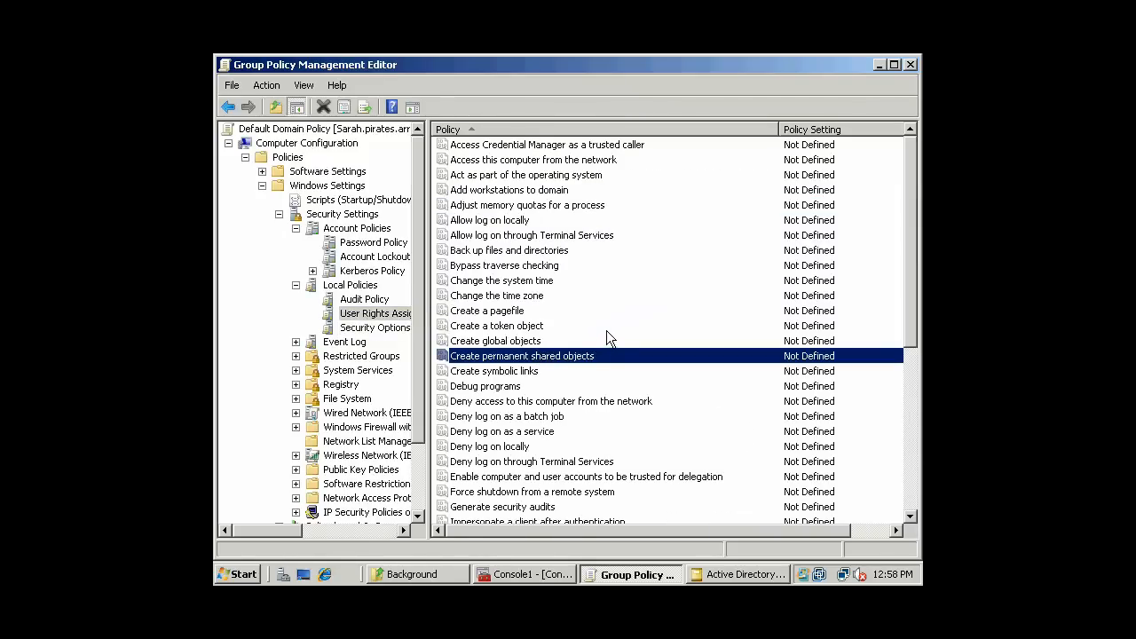
scroll(607, 332, down, 3)
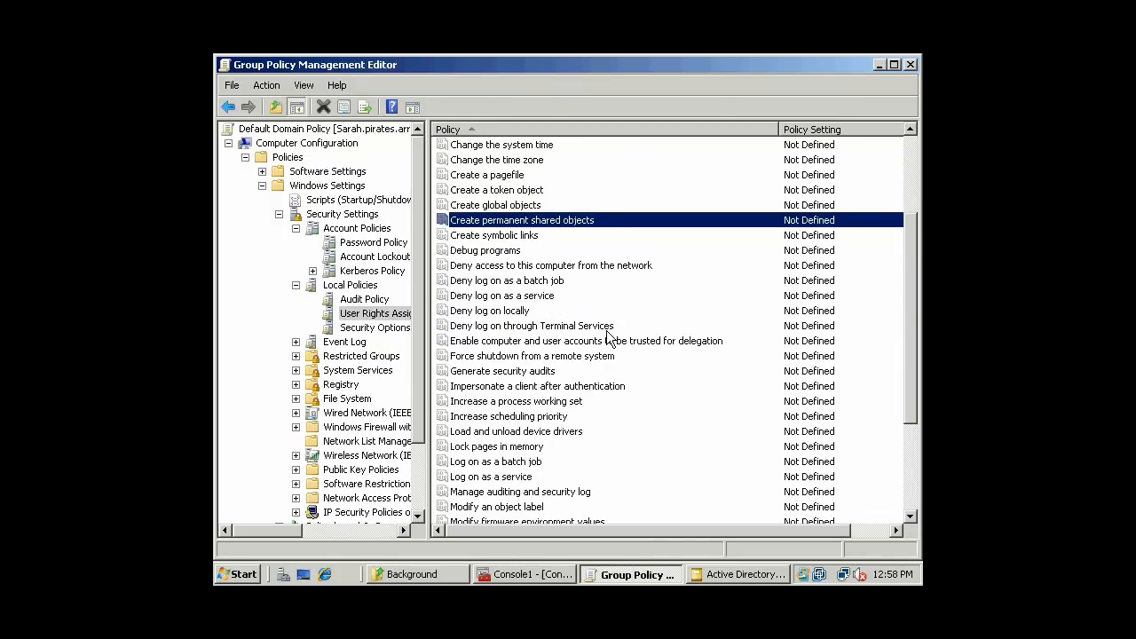
scroll(607, 333, down, 4)
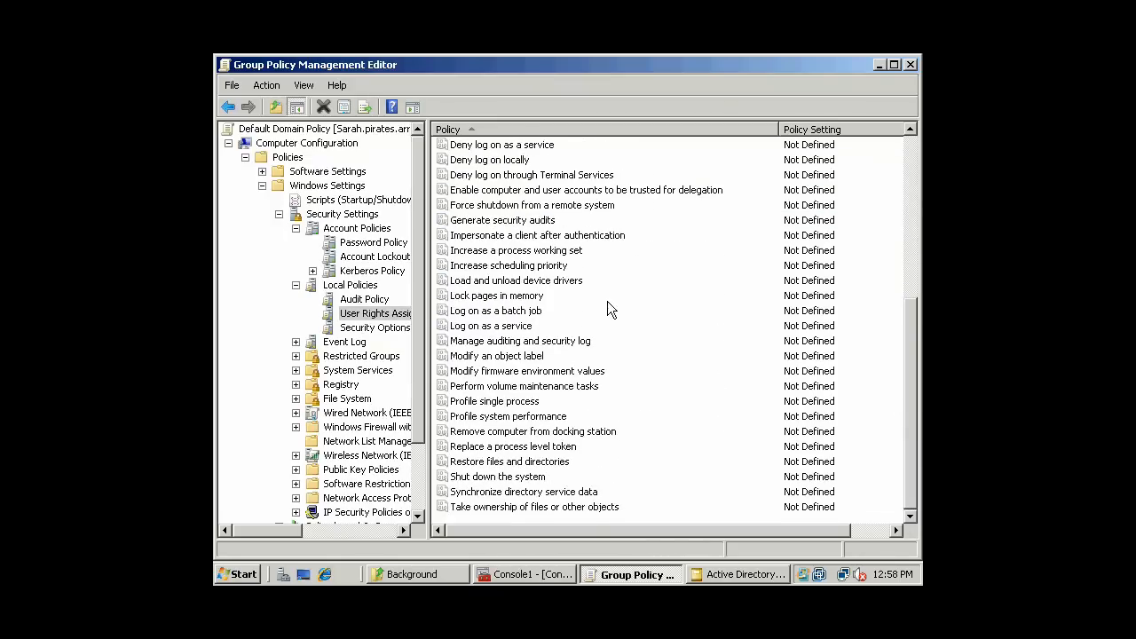
click(530, 326)
click(364, 327)
click(549, 299)
scroll(550, 306, down, 7)
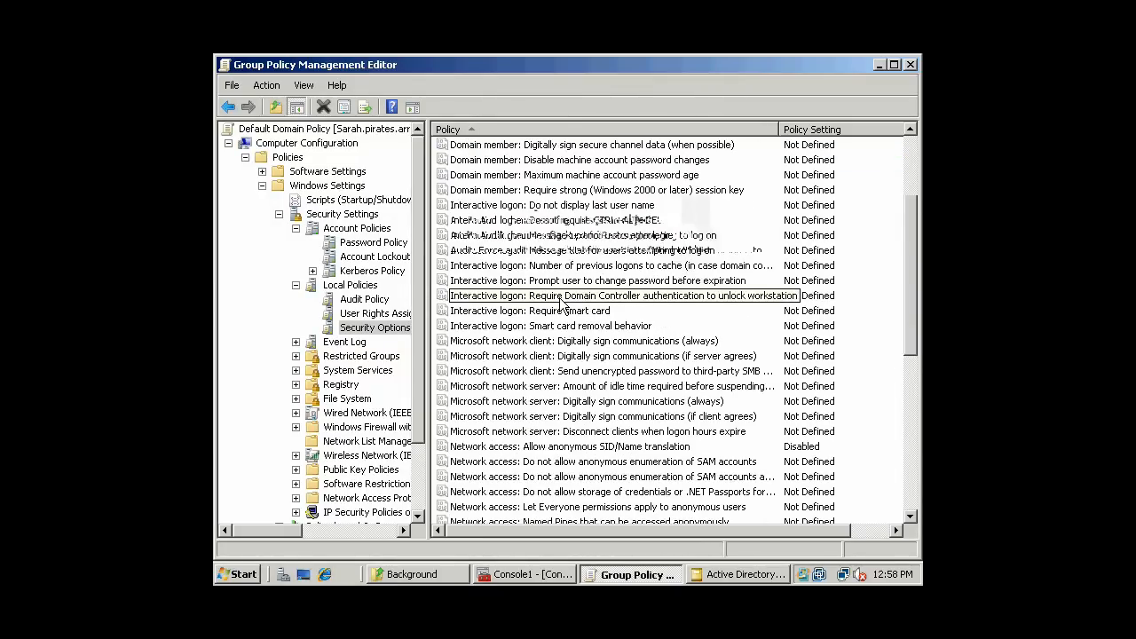
- Define the logon message as 'Welcome to TopSecret of the domain Pirates!' / 'Unauthorized users and enemy agents will be' / 'shot for treason'
click(564, 208)
click(583, 238)
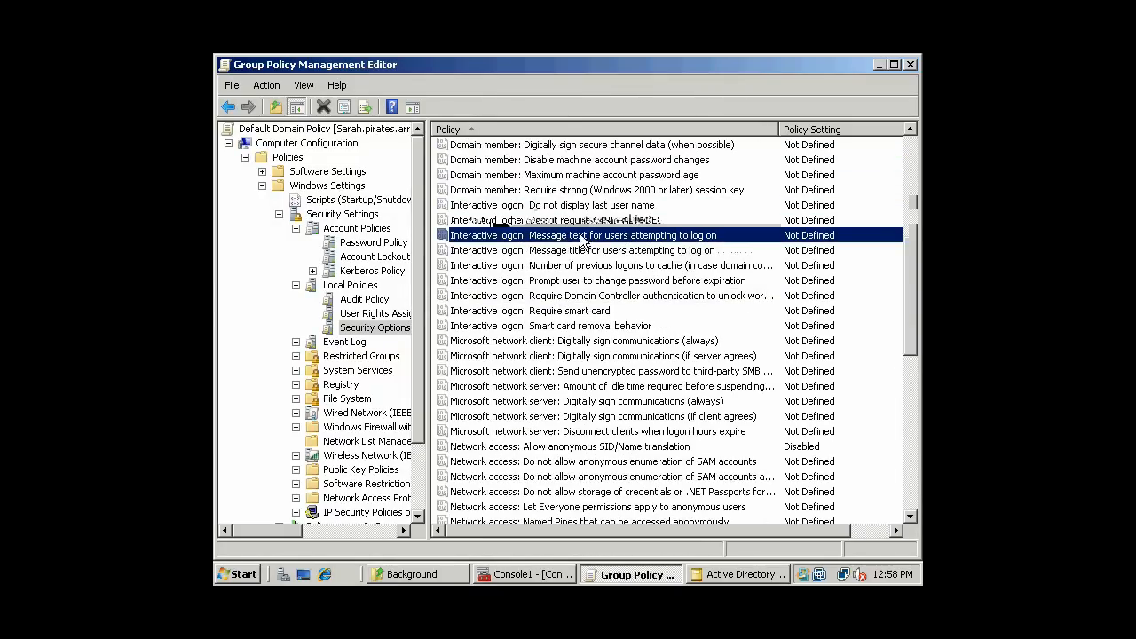
double_click(582, 238)
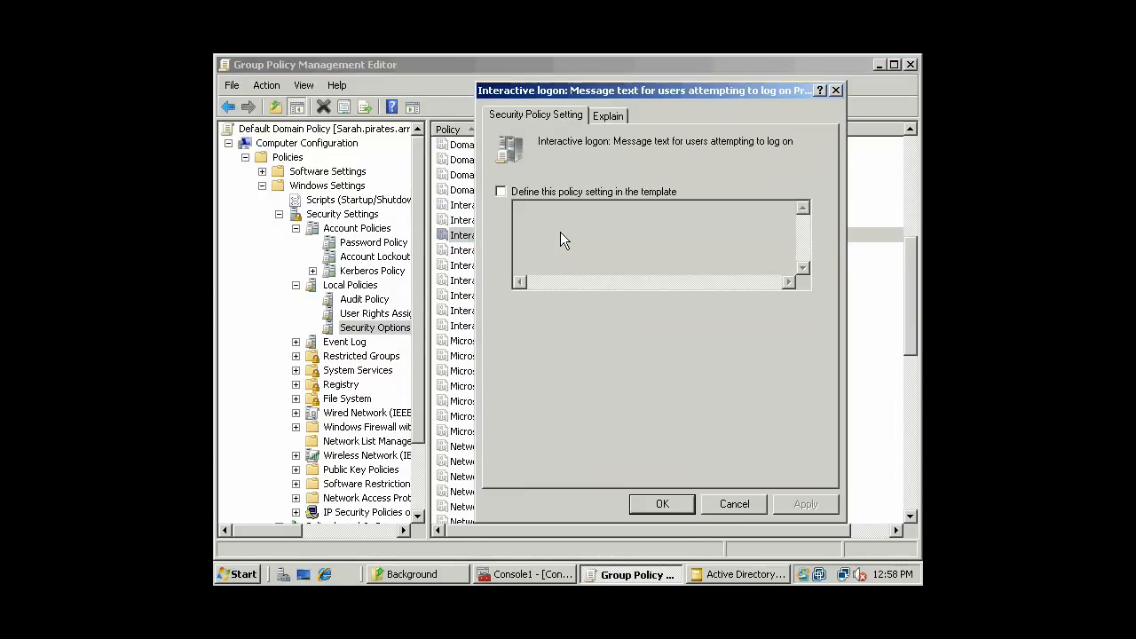
click(502, 192)
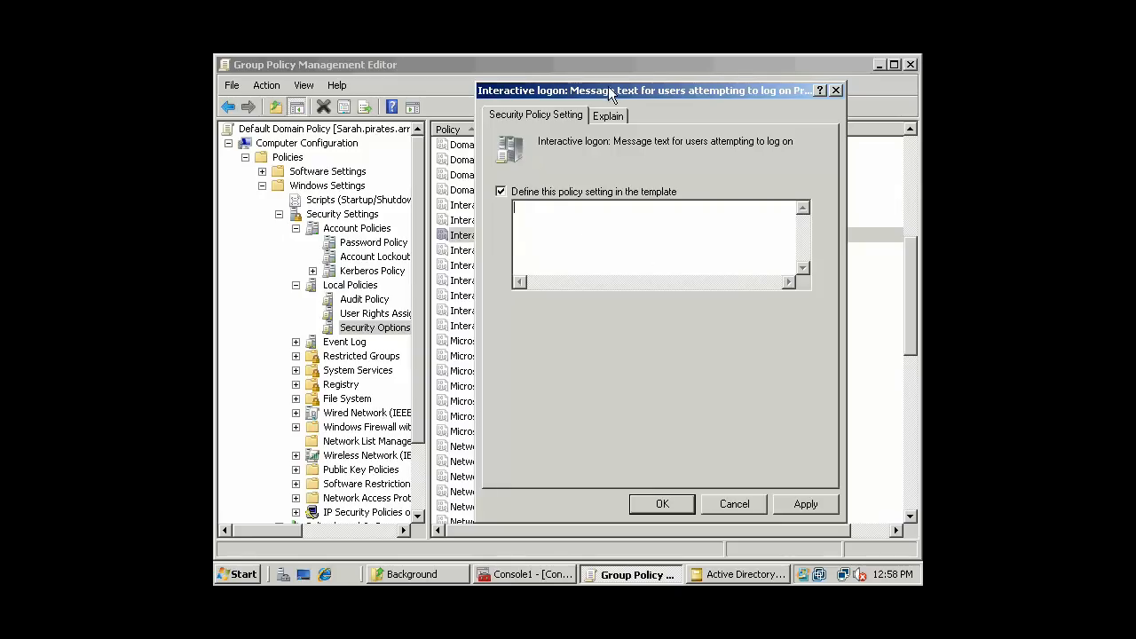
click(583, 227)
text(Welcome to TopSecret of the domain Pirates!)
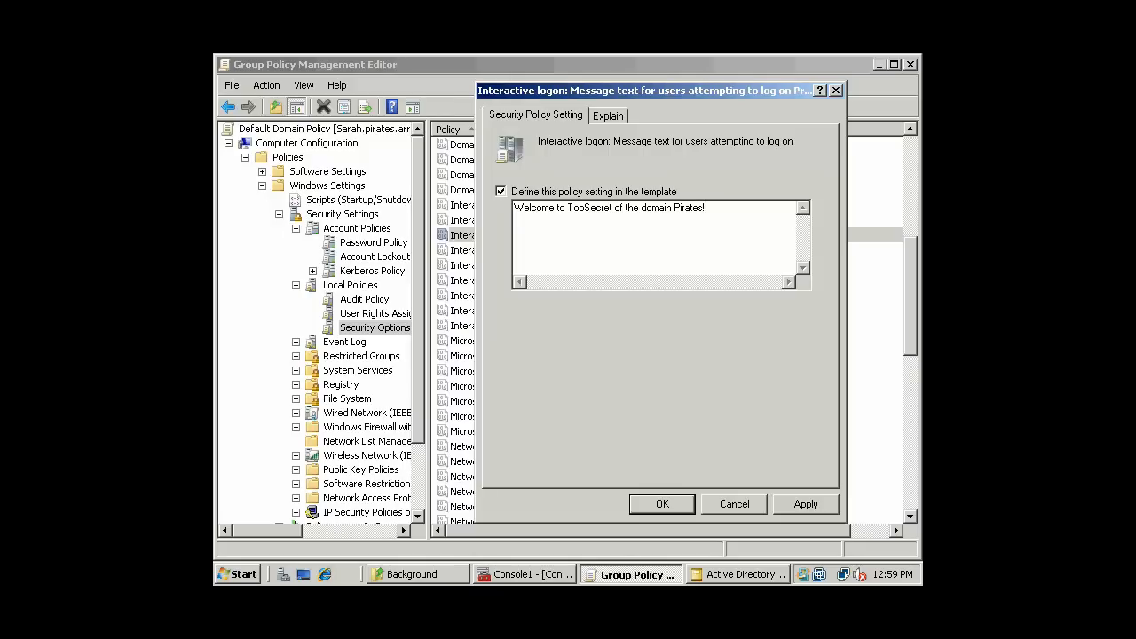
key(Return)
text(Unautohro)
key(BackSpace)
key(BackSpace)
key(BackSpace)
key(BackSpace)
text(horized users and enemy agents)
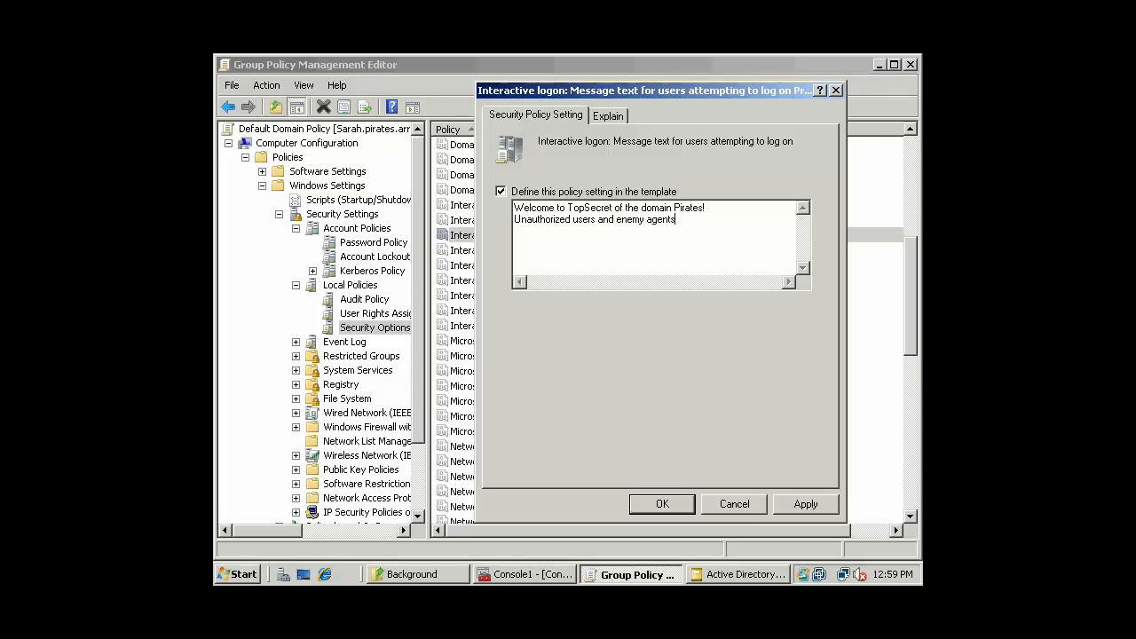
text( will be)
key(Return)
text(shot for treason!)
click(660, 502)
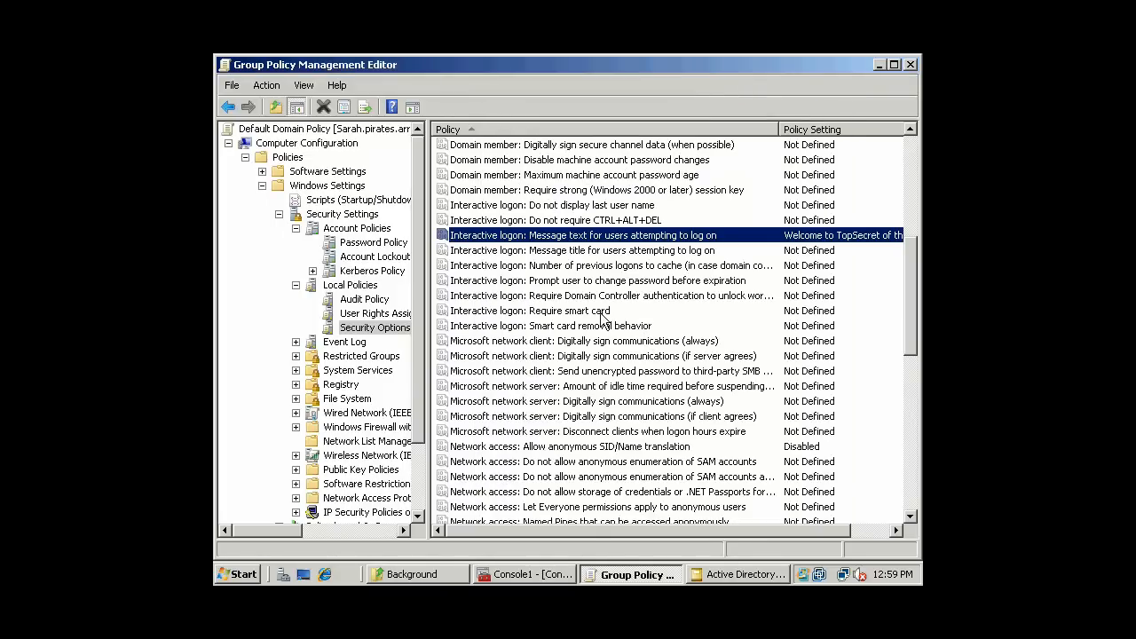
- Define the logon message title as 'PIRATES TopSecret Logon - Warning' and verify the saved title and text
click(589, 252)
double_click(612, 254)
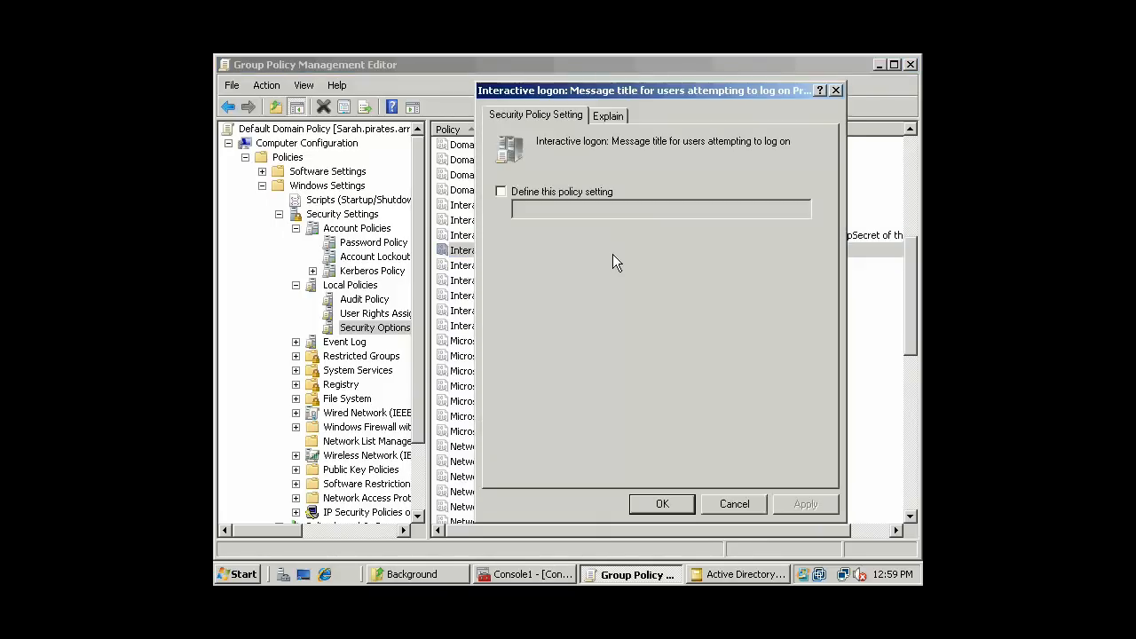
click(539, 194)
click(538, 213)
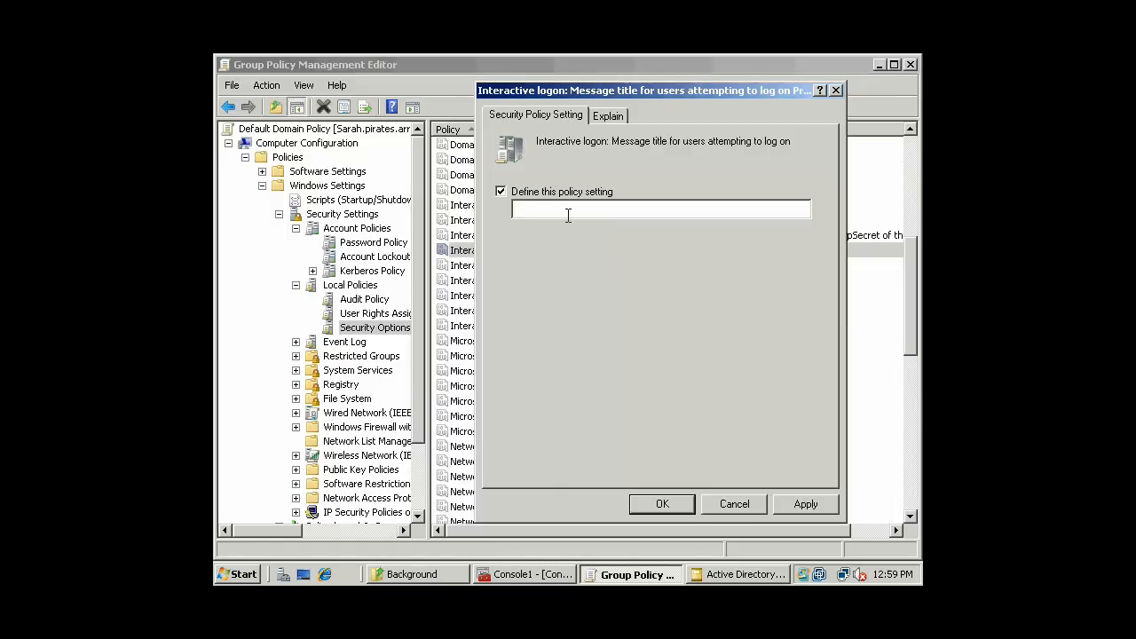
text(PIRATES TopSecret Logon - Warning)
click(663, 503)
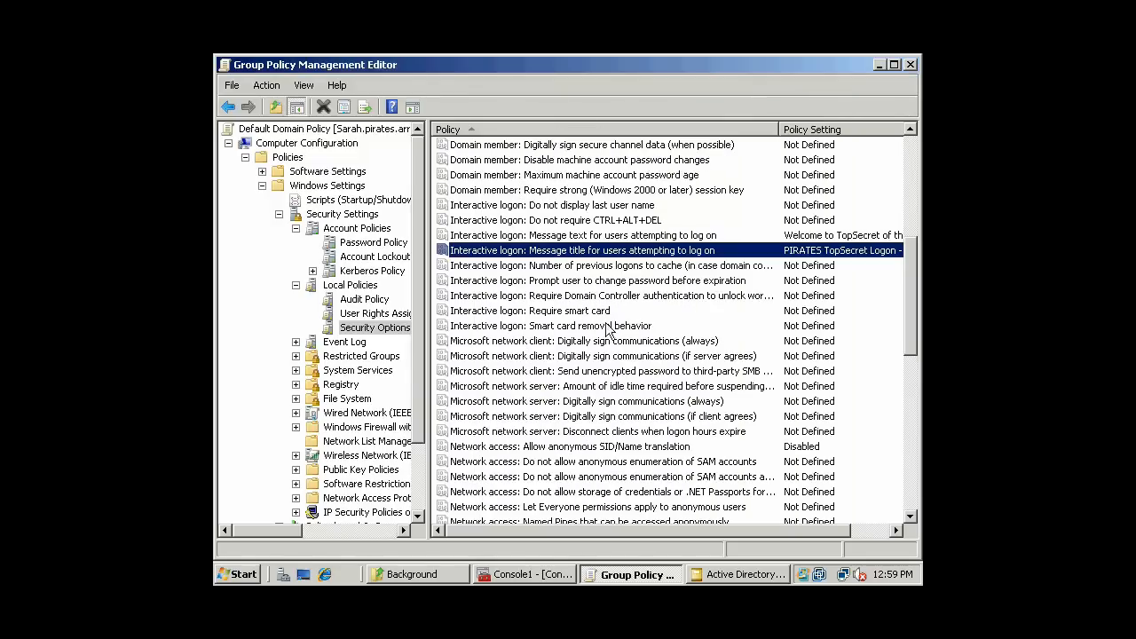
click(622, 269)
click(653, 251)
click(655, 236)
- In Audit Policy, define Audit object access to audit both Success and Failure
drag(913, 297, 915, 213)
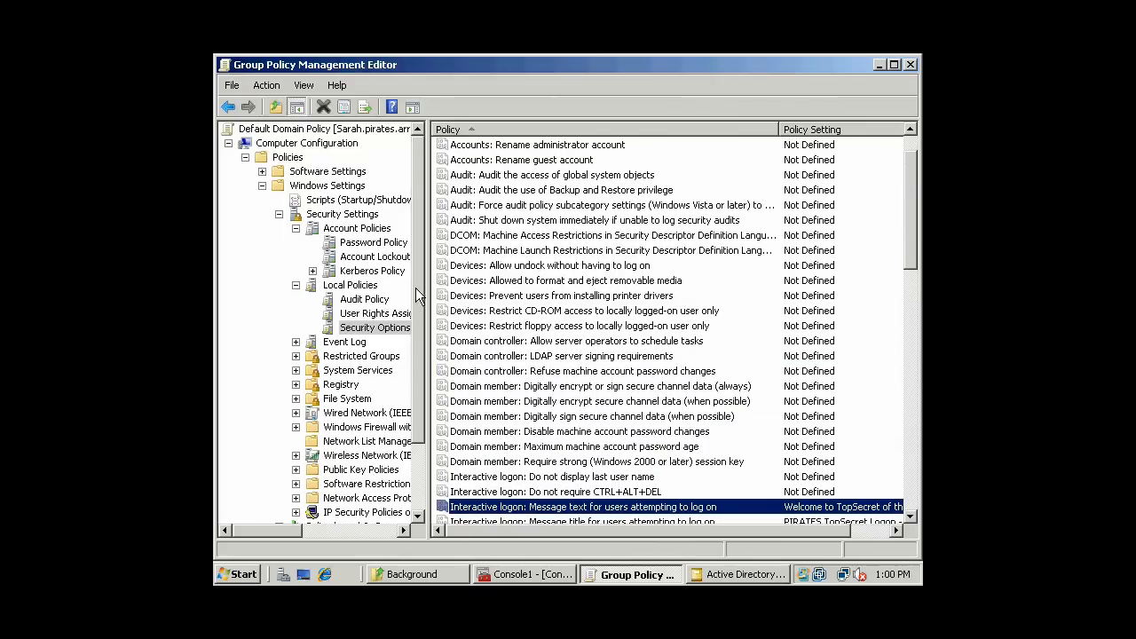
scroll(389, 301, down, 2)
click(386, 285)
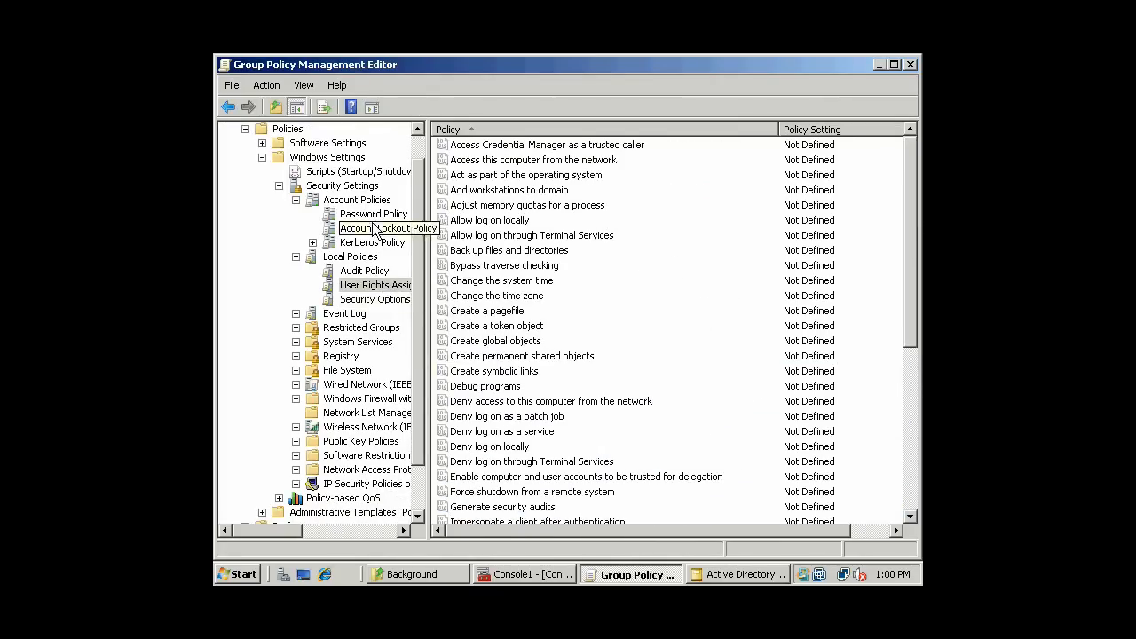
click(364, 271)
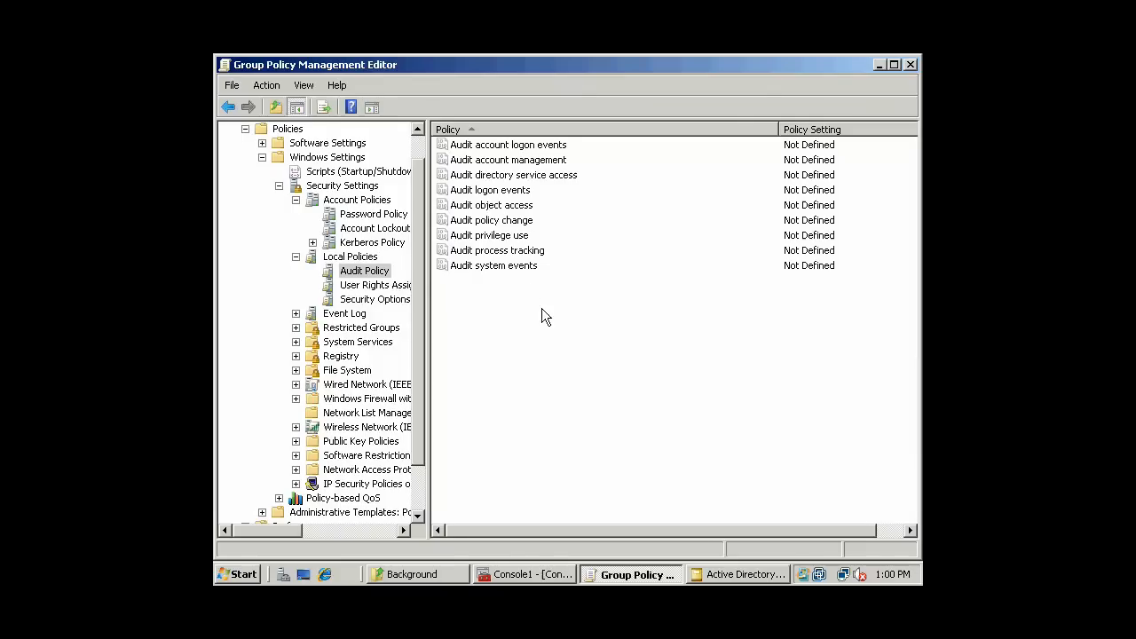
scroll(421, 140, up, 1)
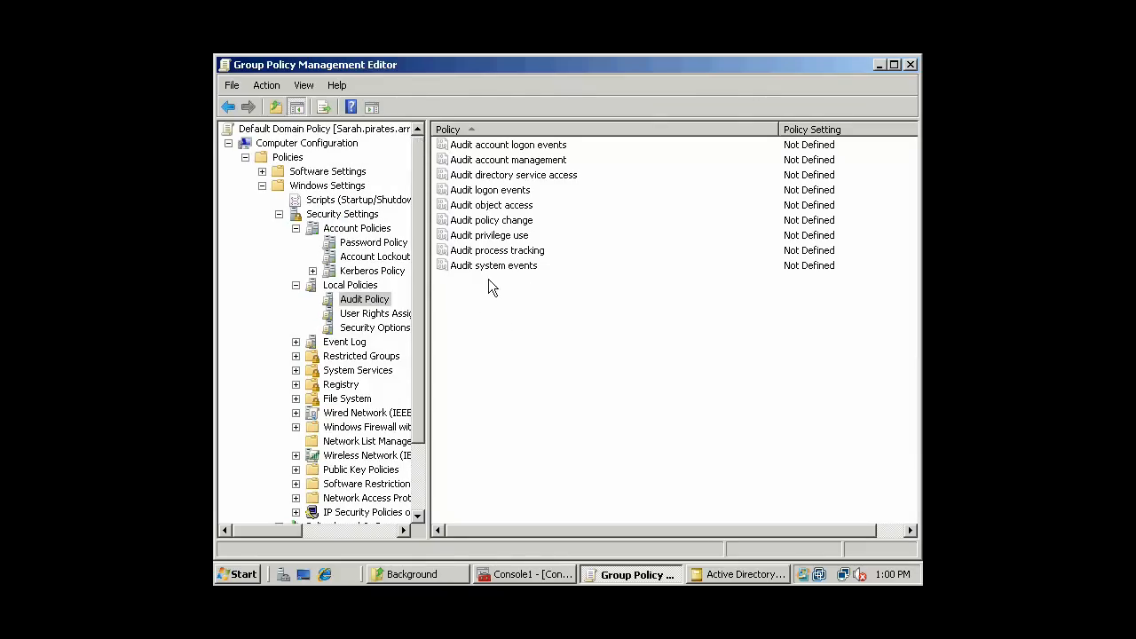
click(513, 206)
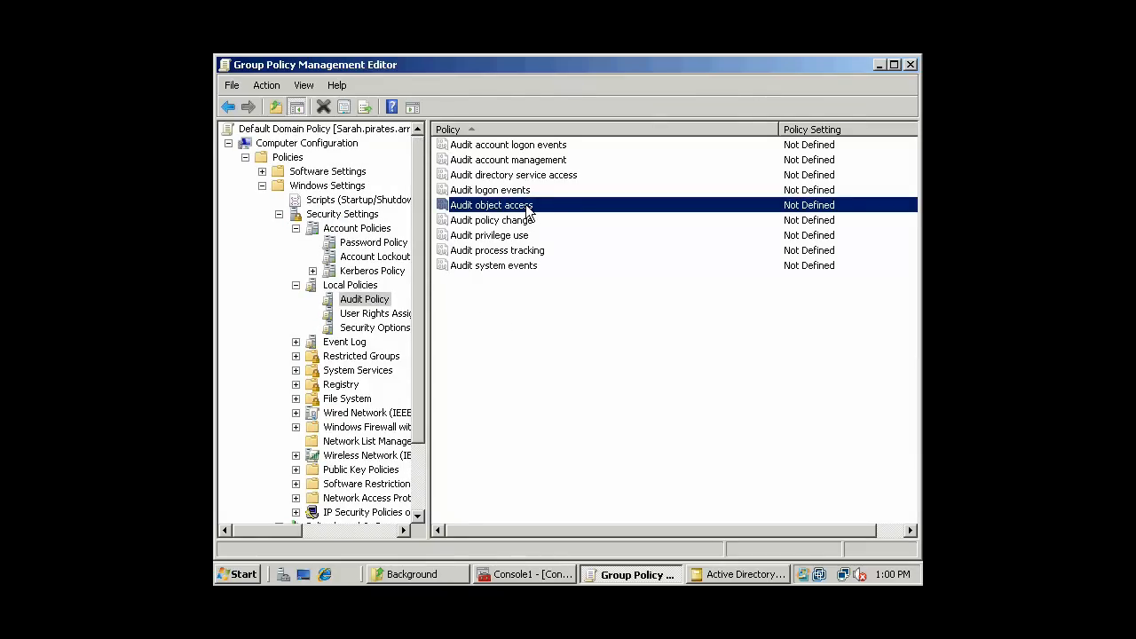
double_click(527, 208)
click(535, 192)
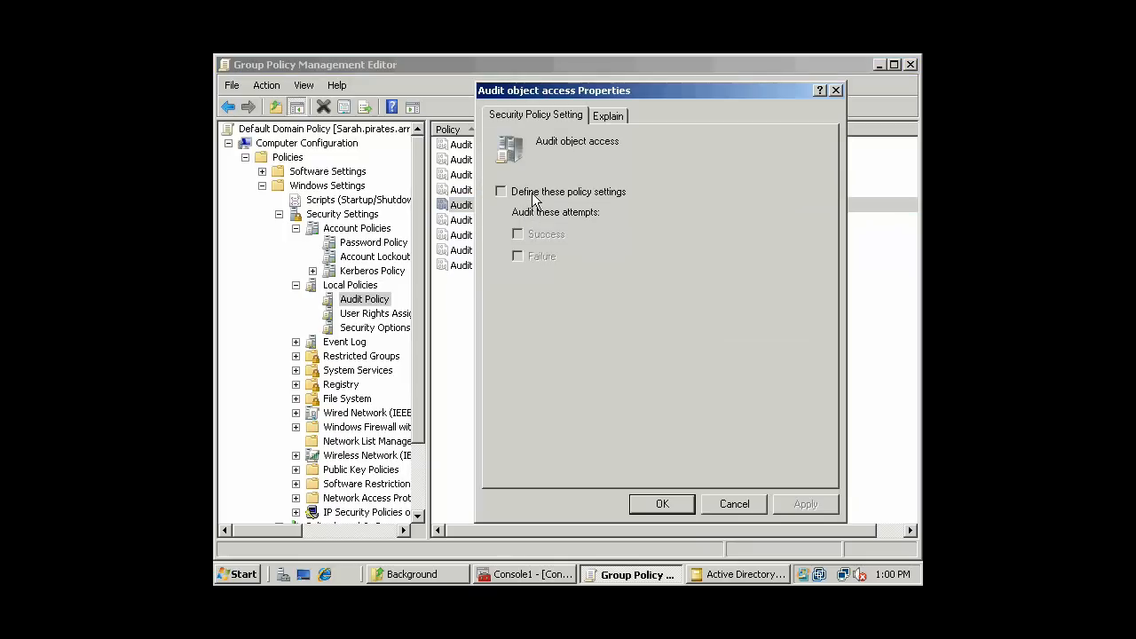
click(530, 240)
click(807, 503)
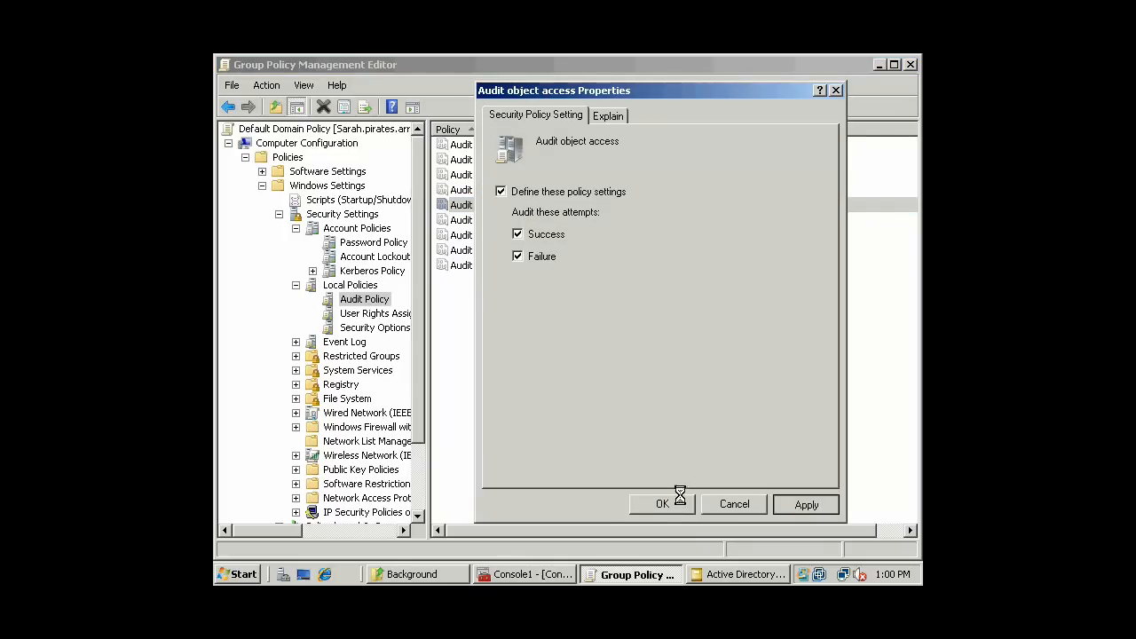
click(657, 504)
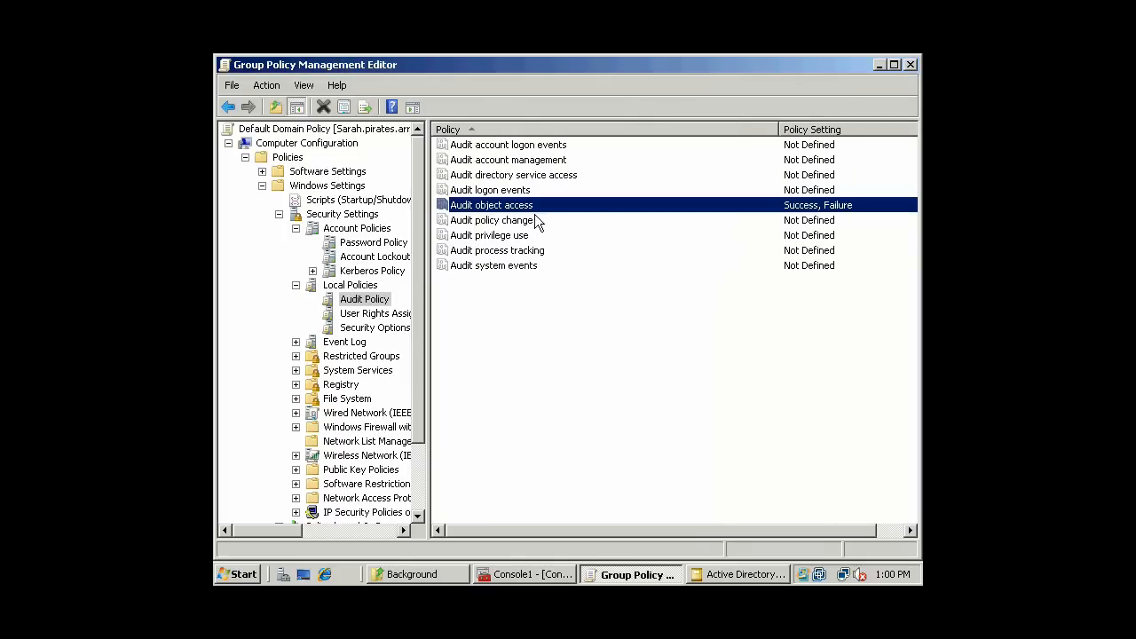
- Define Audit account logon events to audit Failure only
click(547, 147)
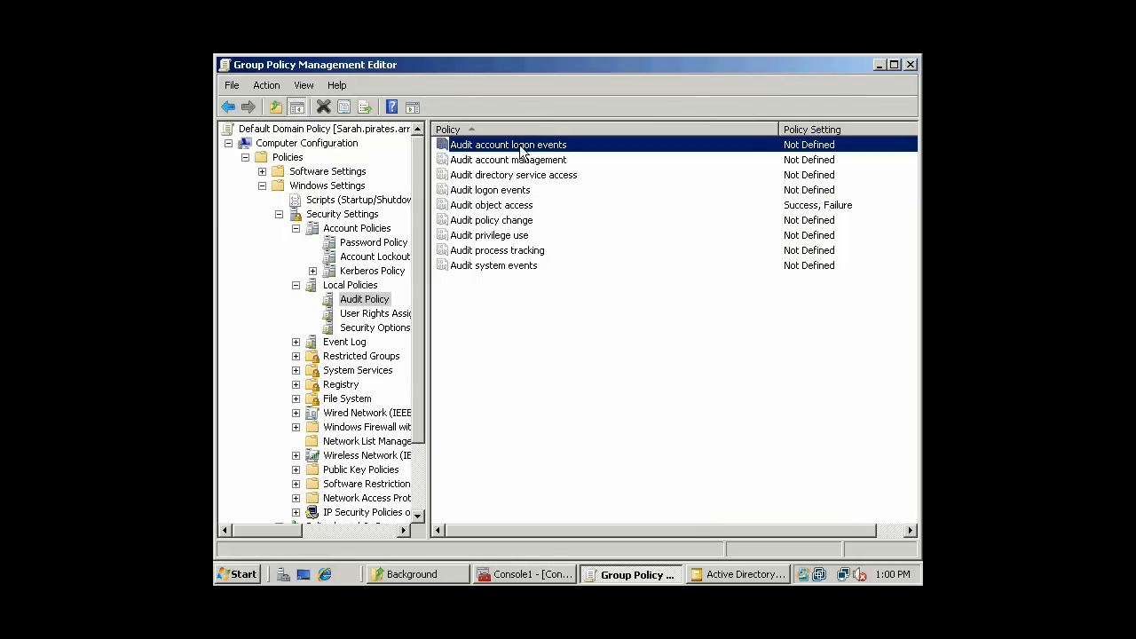
double_click(520, 149)
click(545, 193)
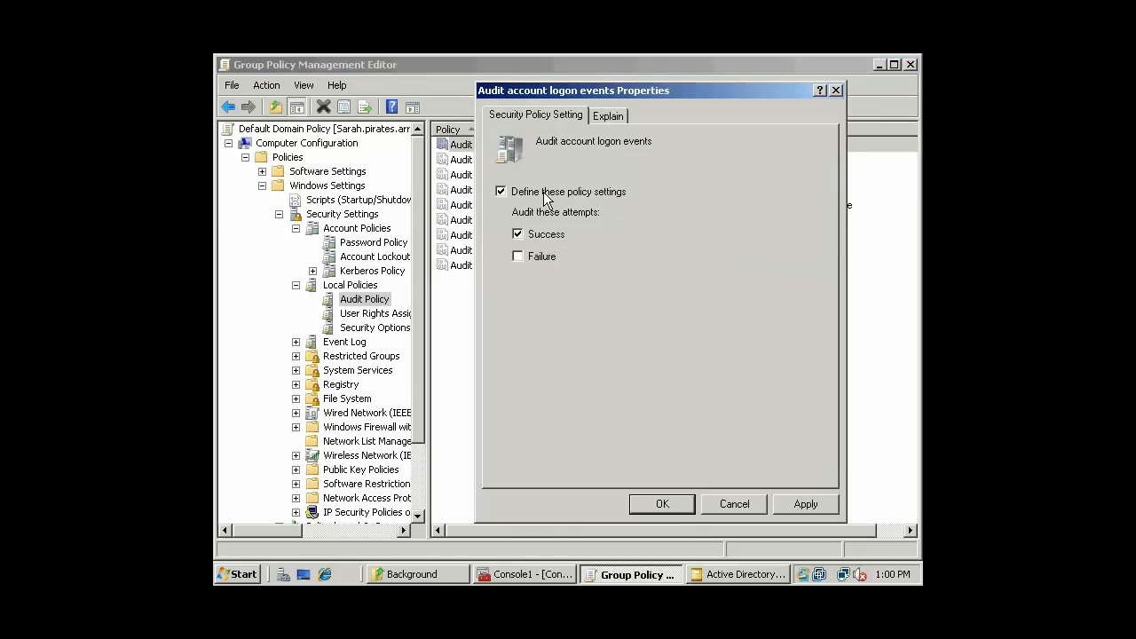
click(519, 256)
click(648, 503)
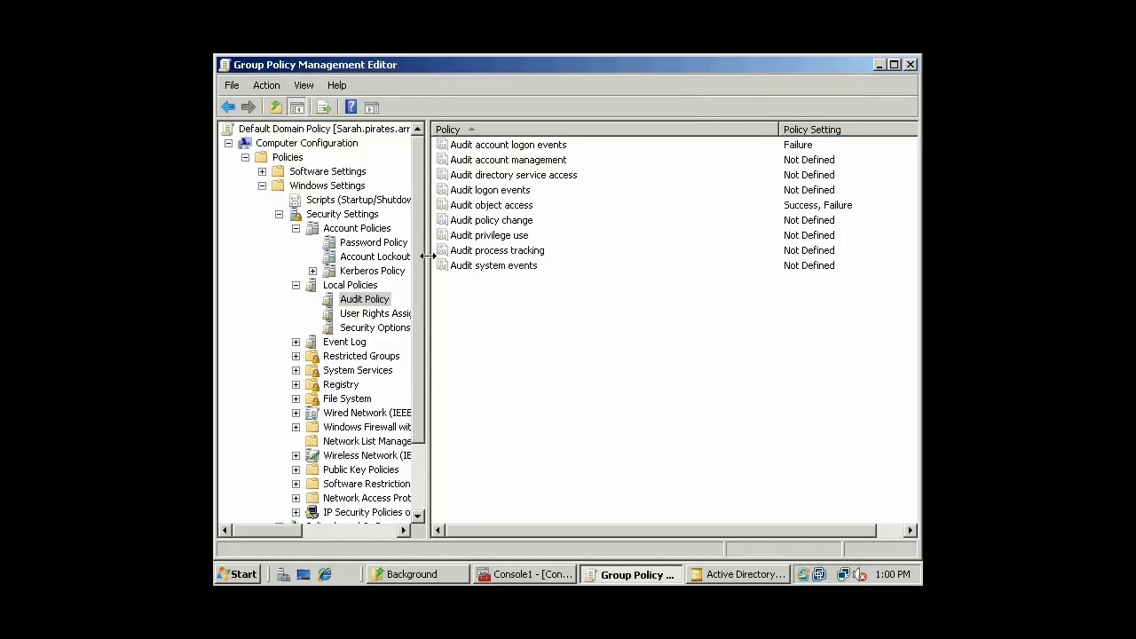
drag(427, 254, 445, 196)
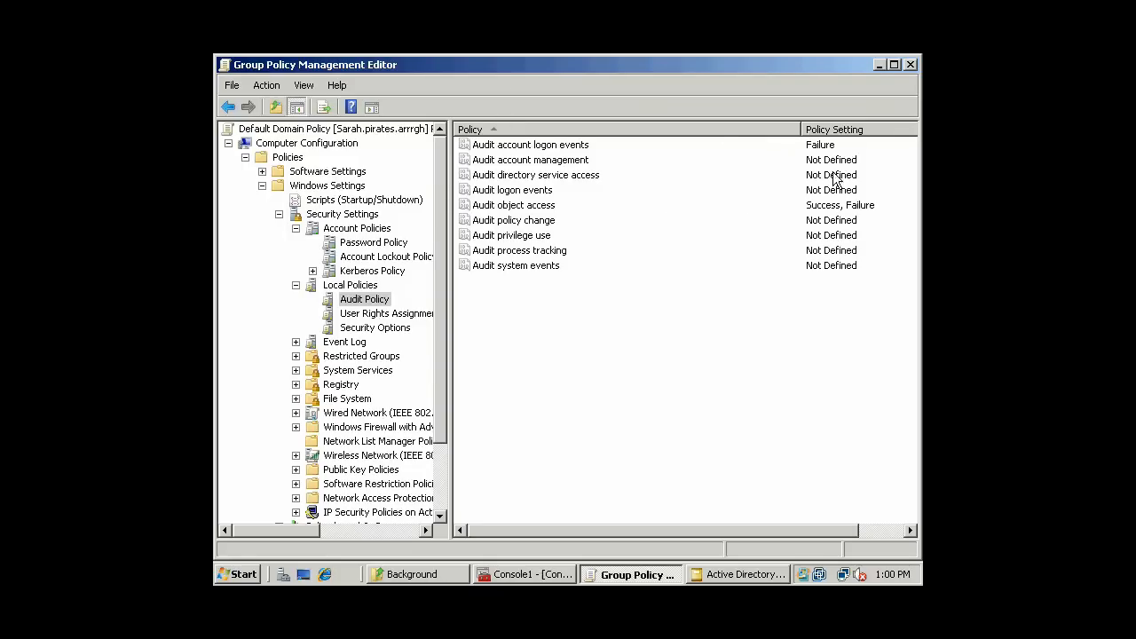
- Close the Group Policy editor and launch Command Prompt by running cmd
click(910, 66)
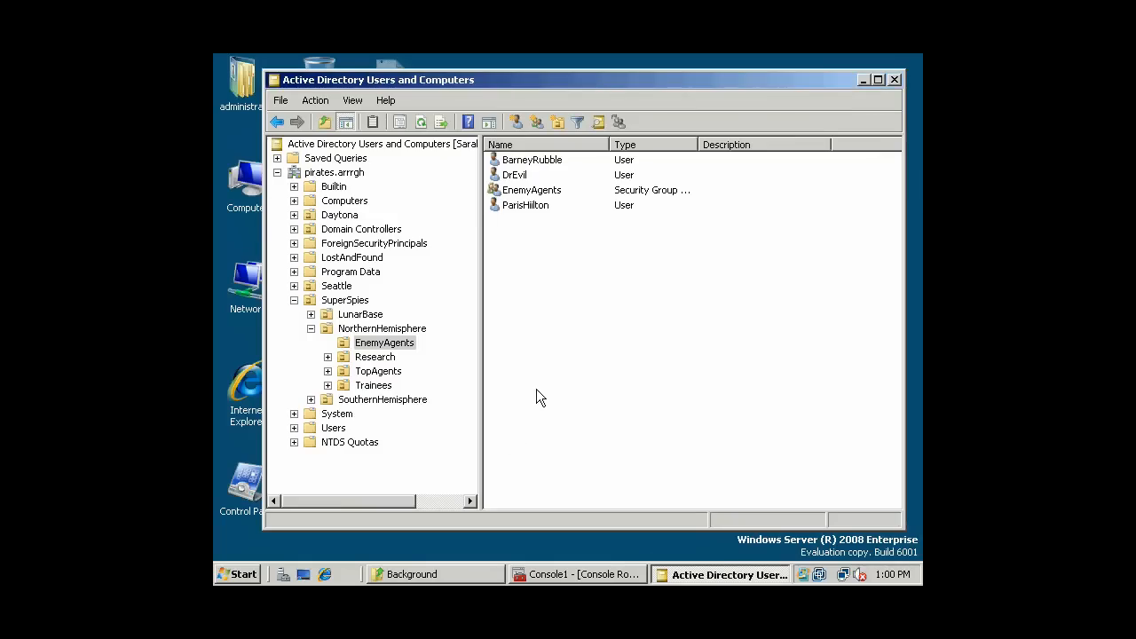
drag(480, 375, 497, 367)
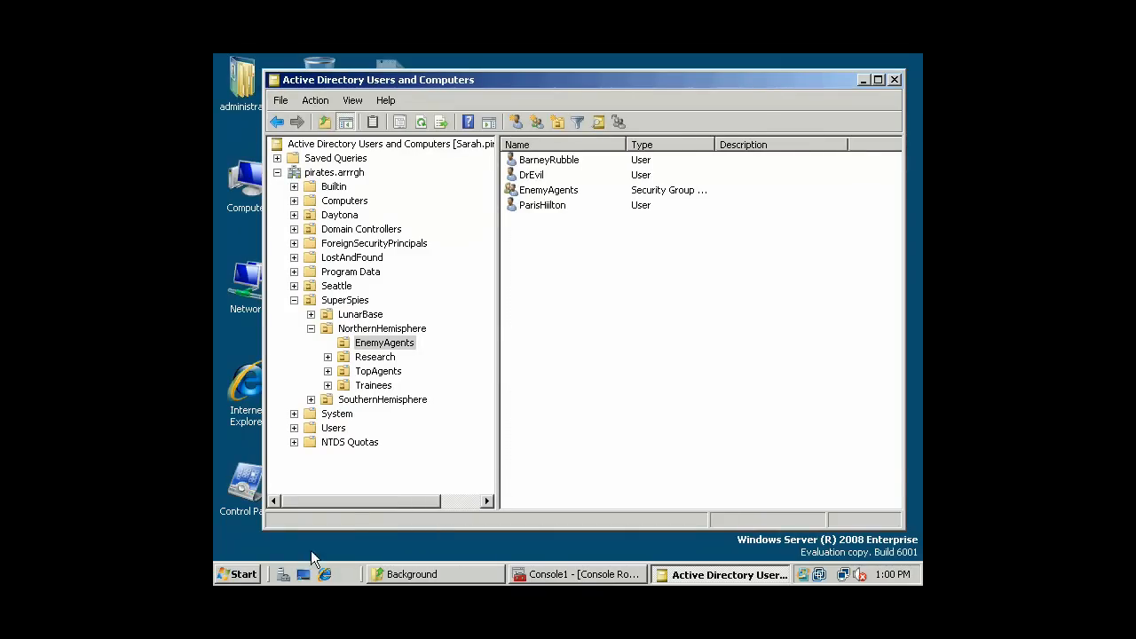
click(238, 577)
click(309, 475)
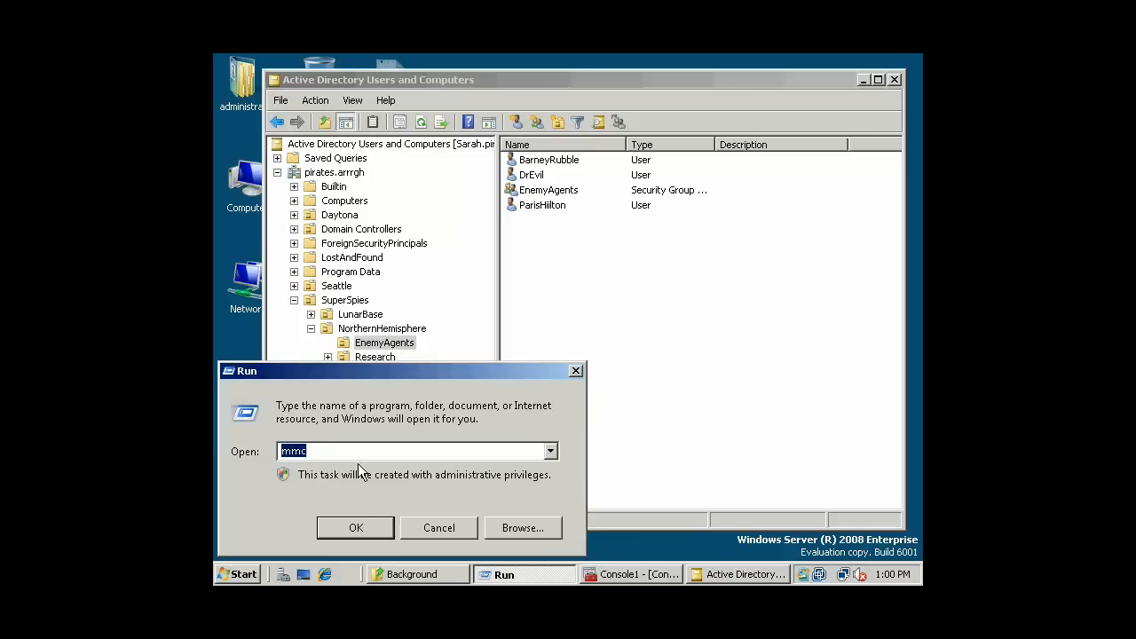
text(cmd)
key(Return)
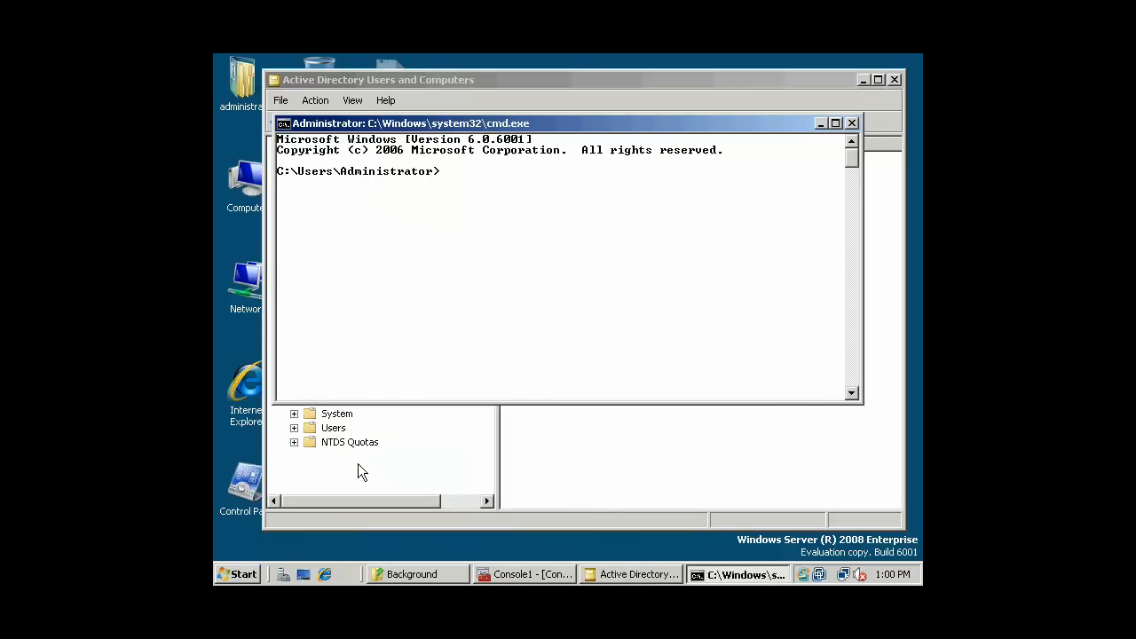
- Run cd\ and gpupdate, then exit the Command Prompt after both policy updates succeed
text(cd\)
key(Return)
text(gpupd)
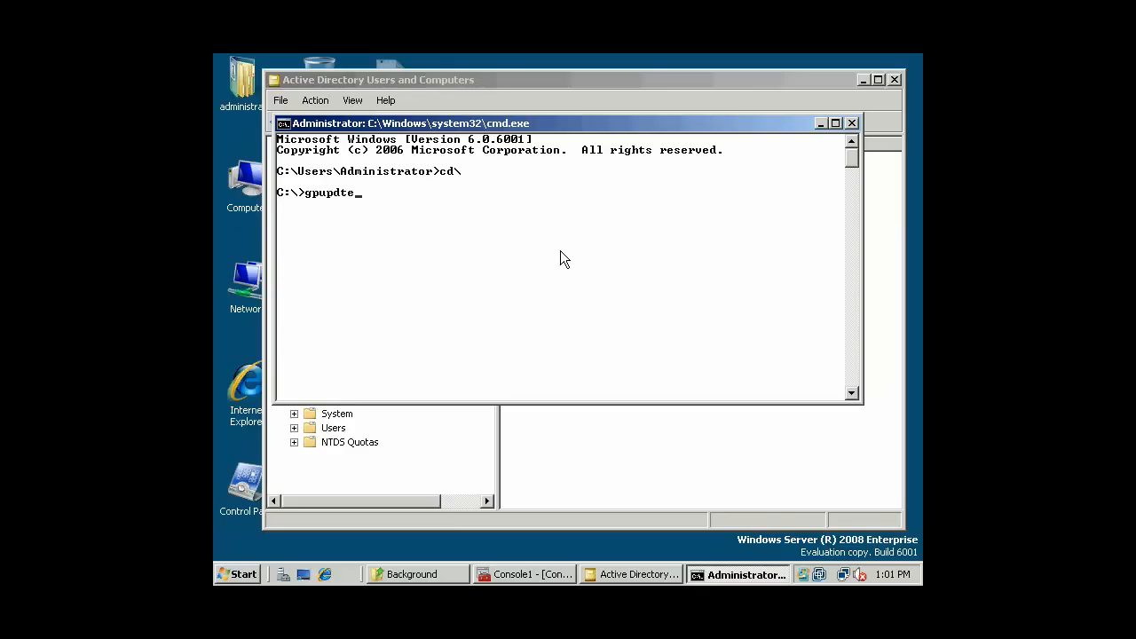
text(ate)
key(Return)
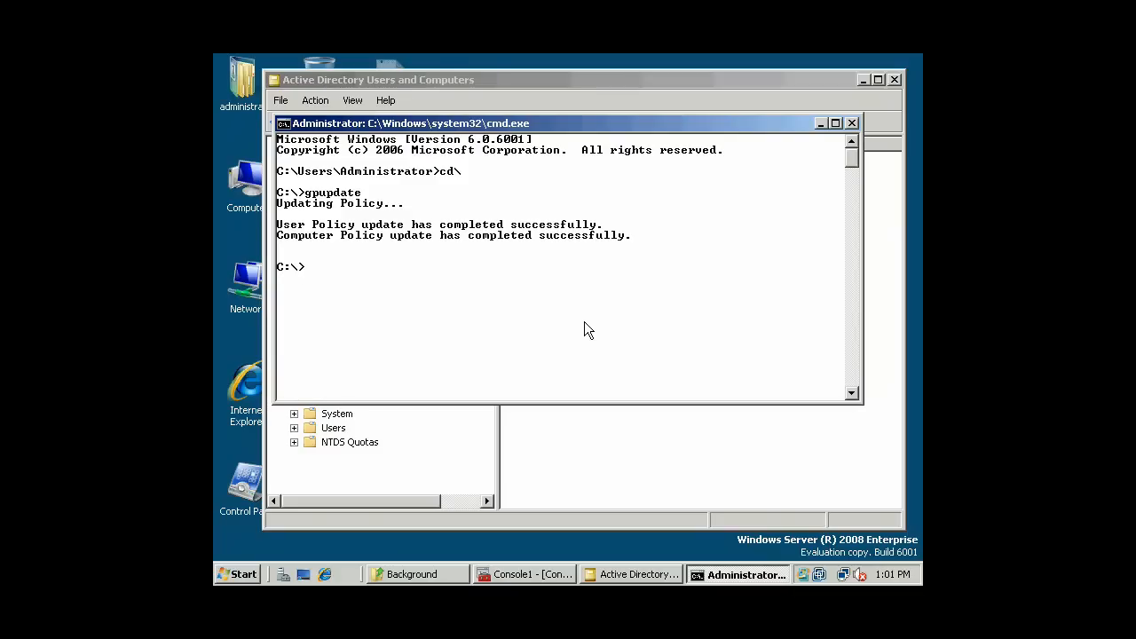
text(xit)
key(Return)
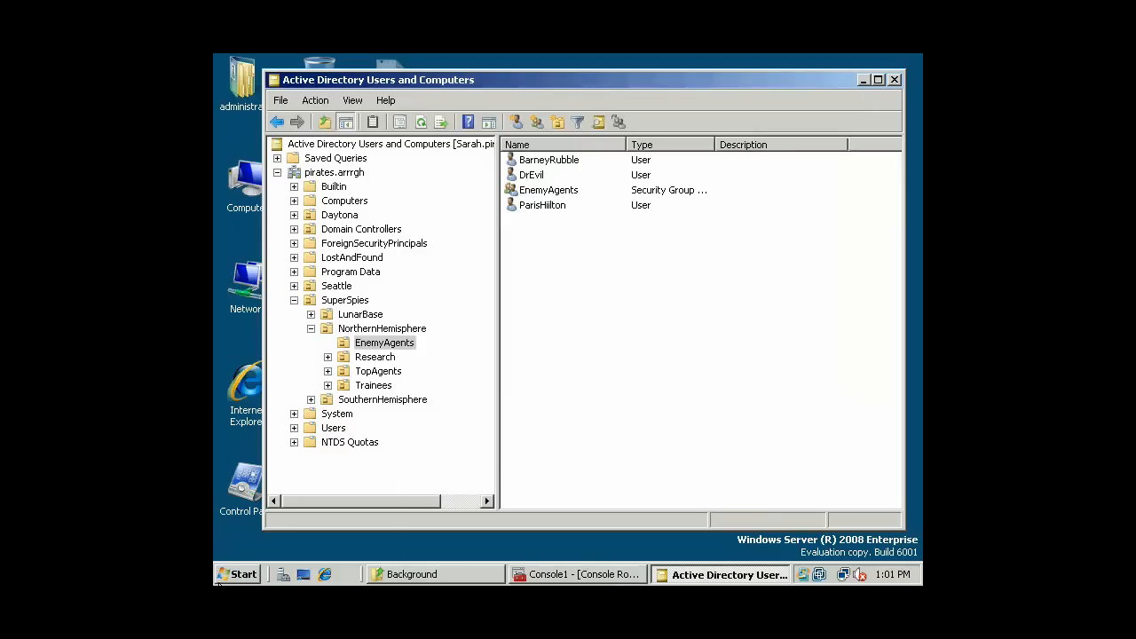
- Run gpupdate once more from the Run dialog
click(219, 581)
click(284, 484)
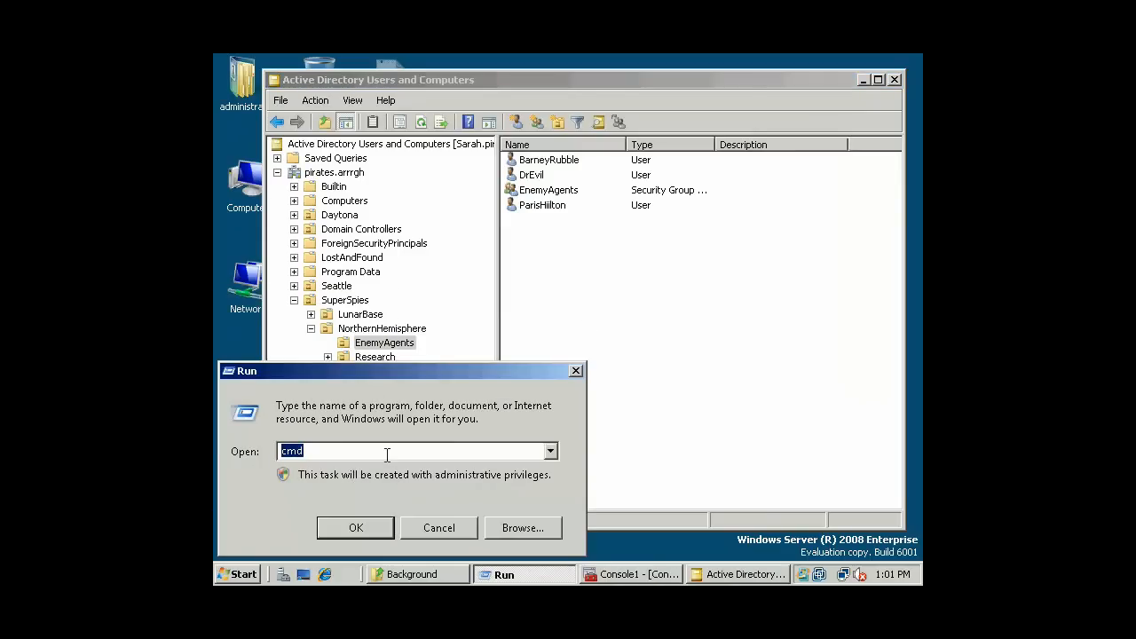
text(gpupdate)
key(Return)
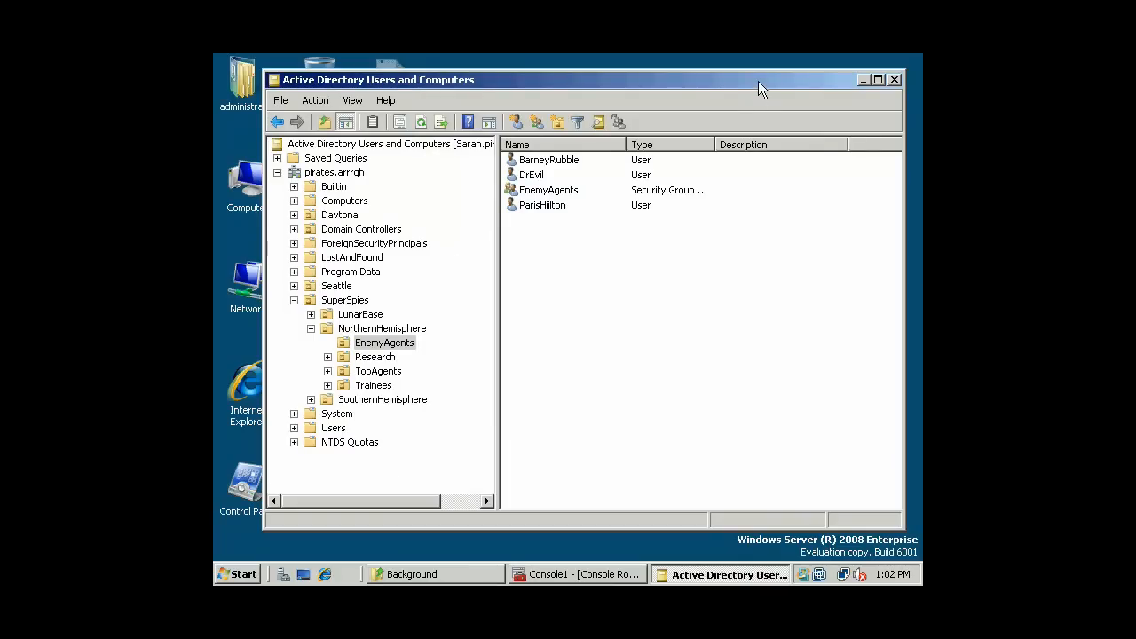
- Close Active Directory Users and Computers and launch explorer from the Run dialog
drag(758, 80, 748, 80)
click(886, 81)
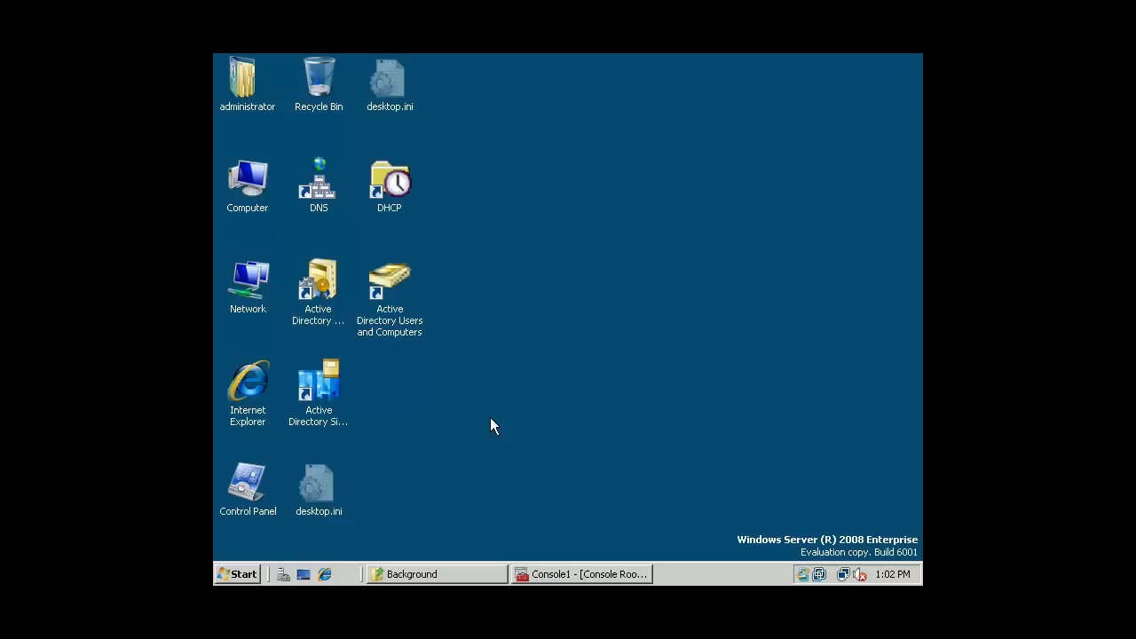
click(236, 574)
click(320, 488)
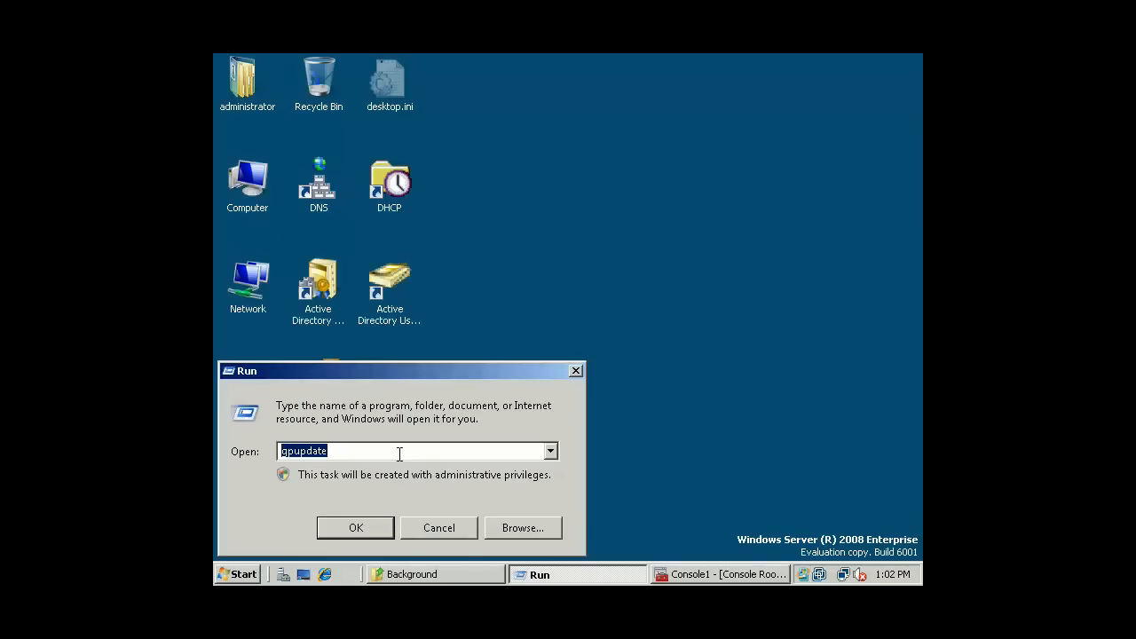
key(BackSpace)
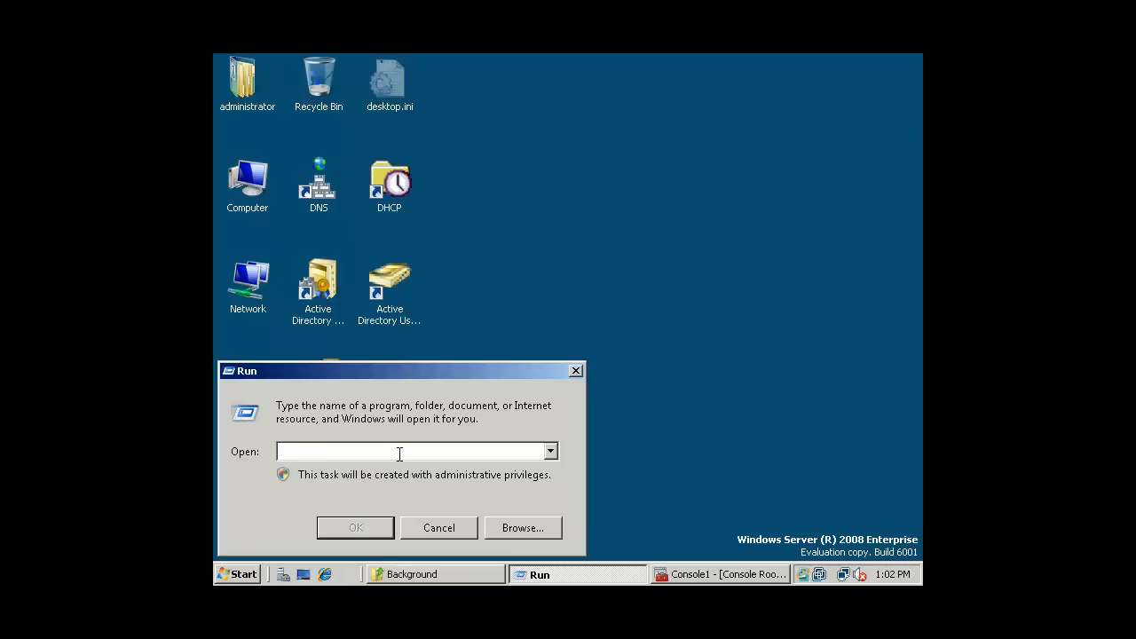
text(explorer)
key(Return)
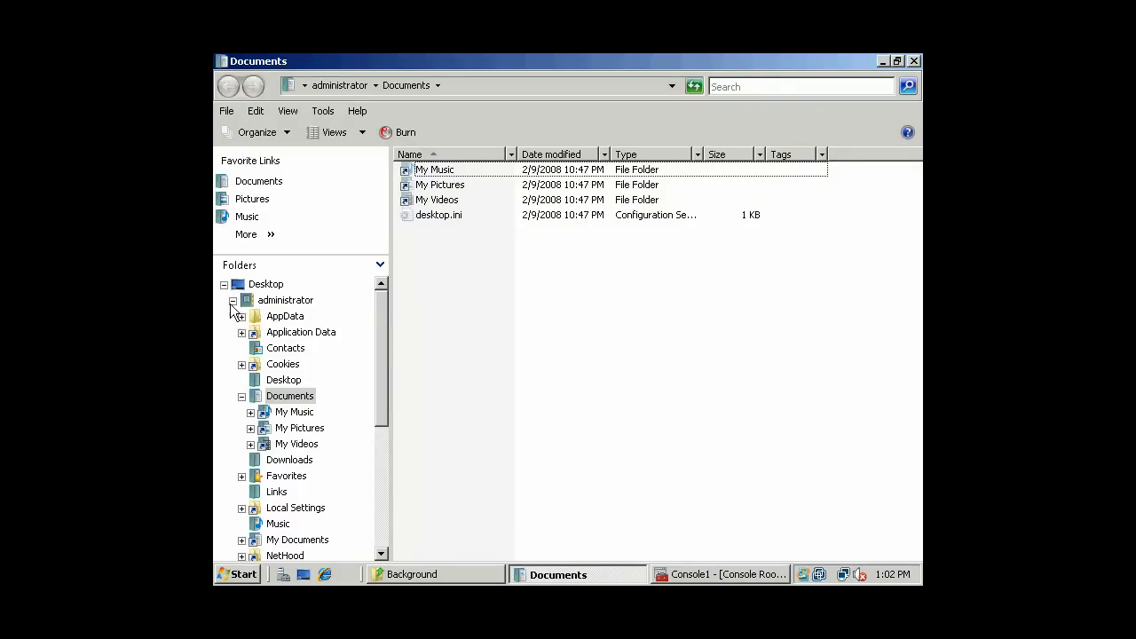
- Open the Auditing page of C:\TopSecret's advanced security settings
click(232, 301)
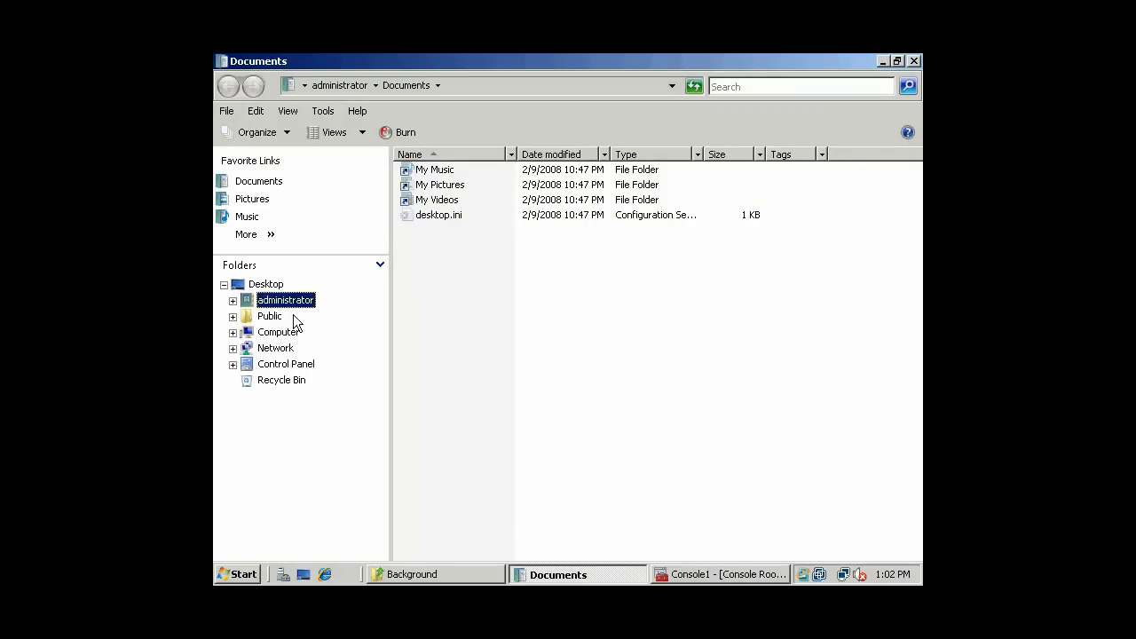
click(233, 332)
click(297, 364)
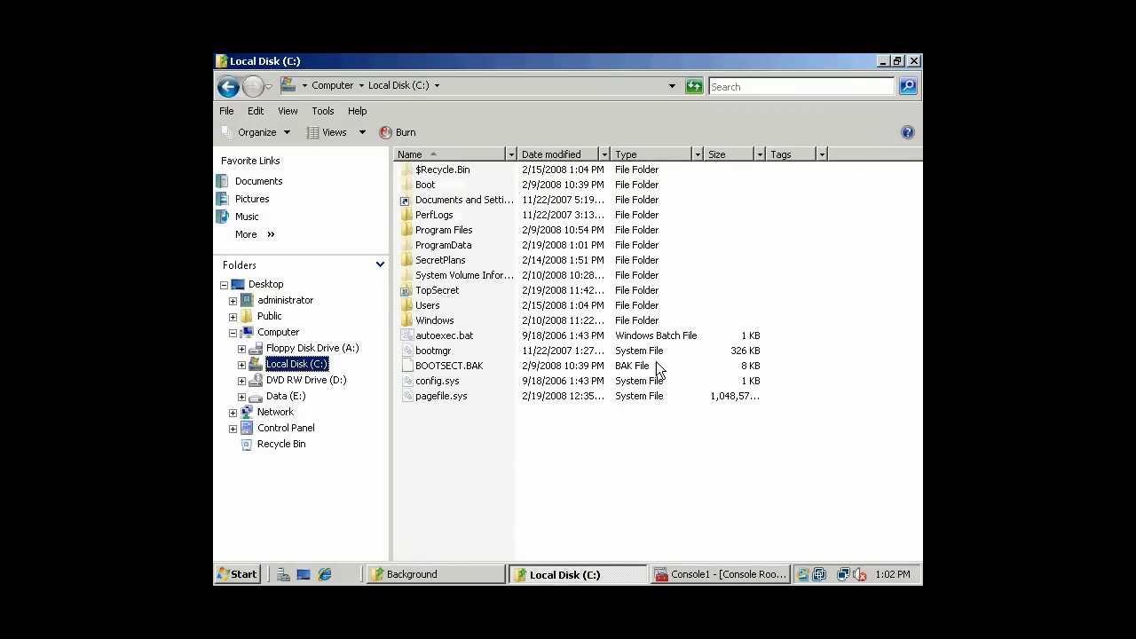
click(687, 461)
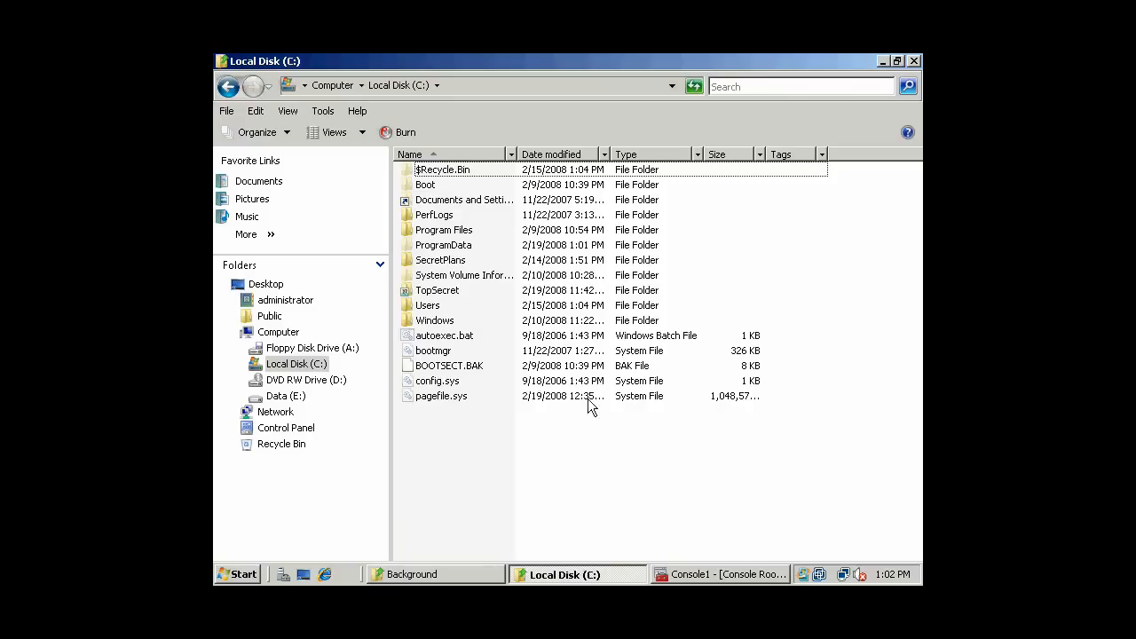
right_click(438, 296)
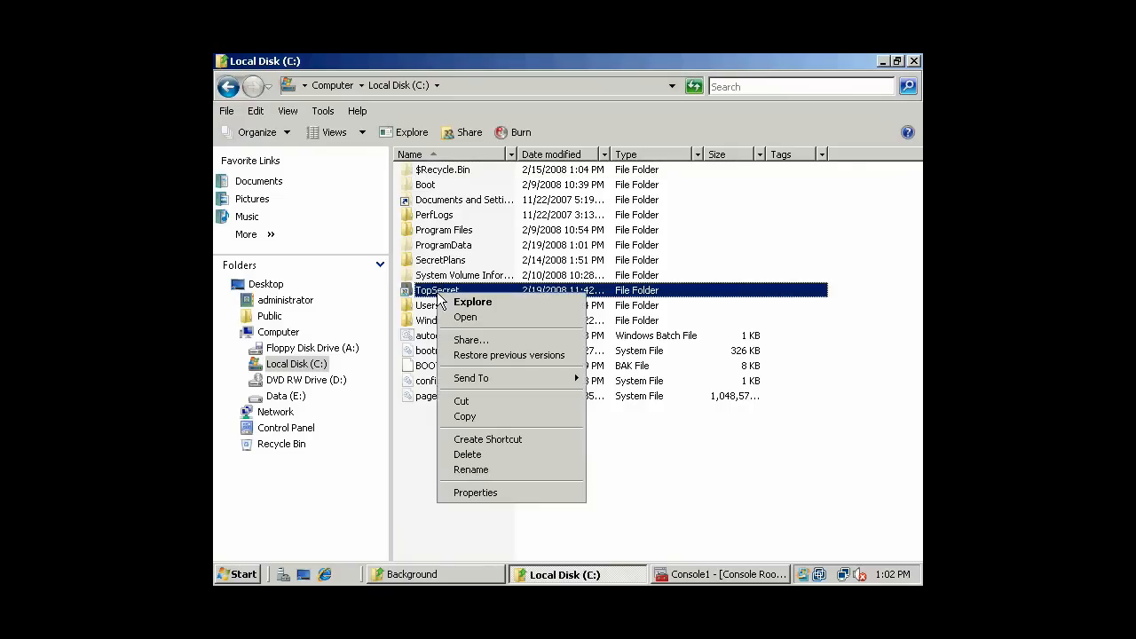
click(478, 491)
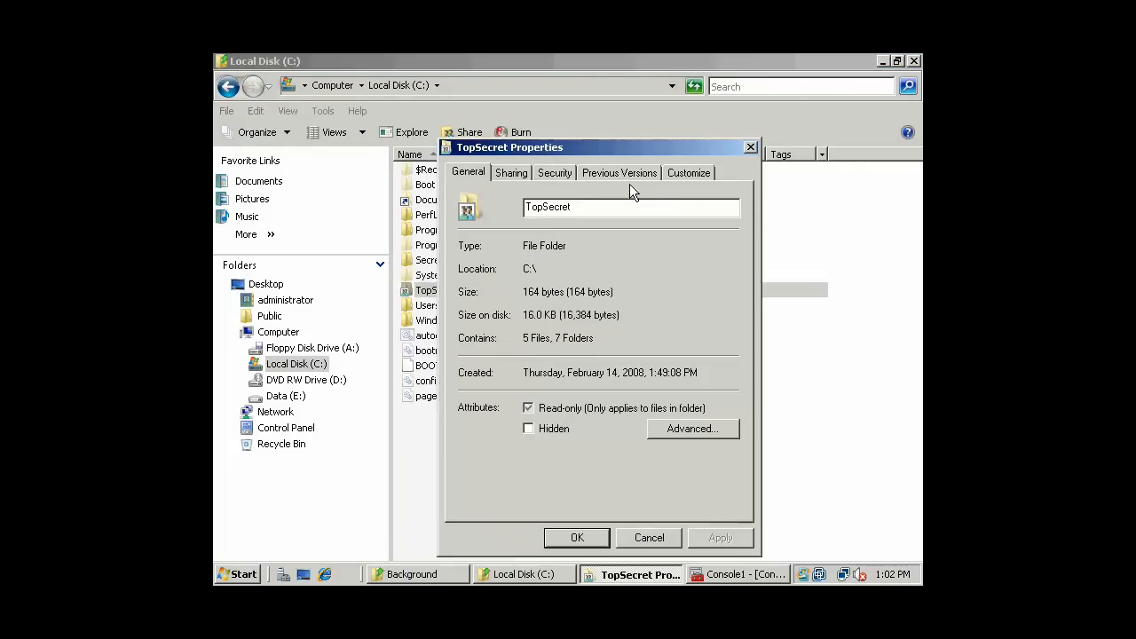
click(556, 175)
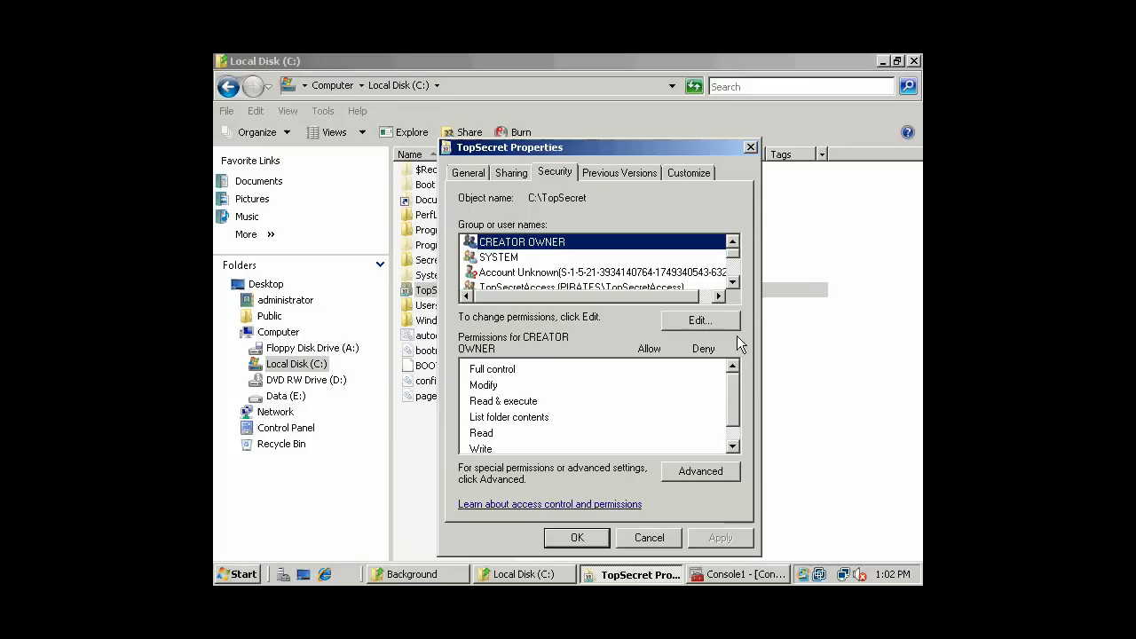
scroll(736, 260, down, 2)
click(697, 469)
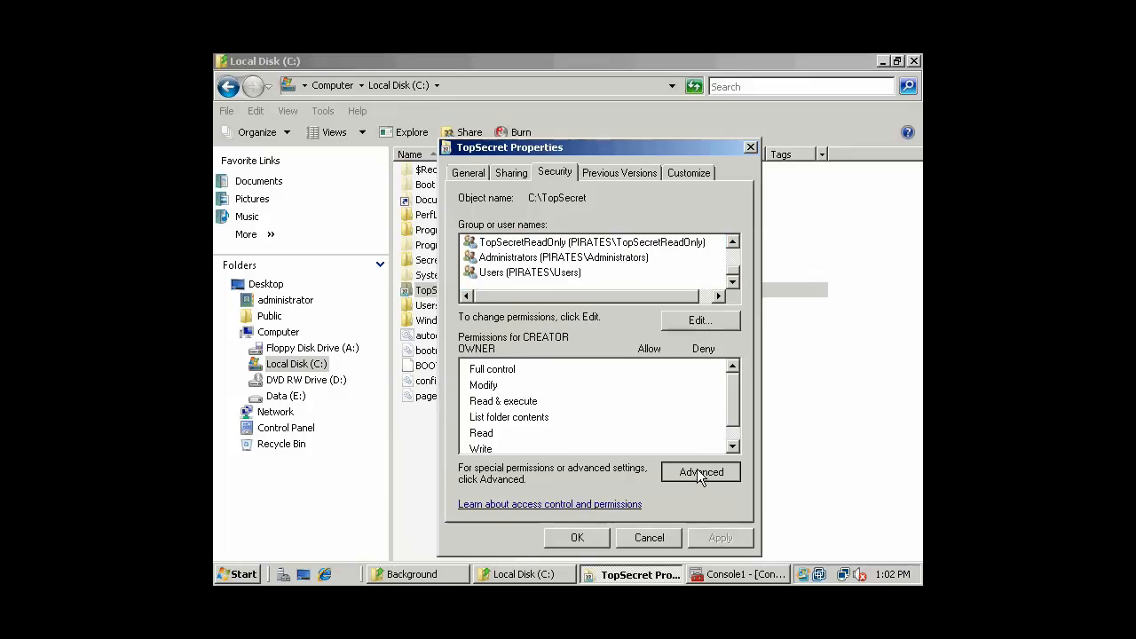
click(453, 175)
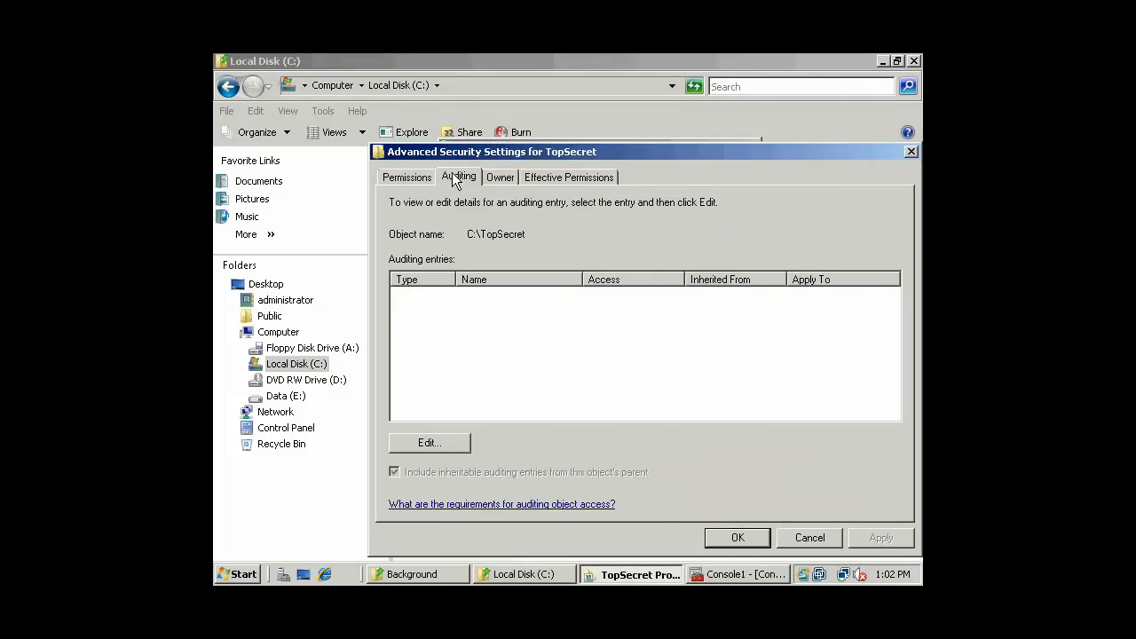
- Add a new auditing entry for the TopSecretAccess group
click(431, 446)
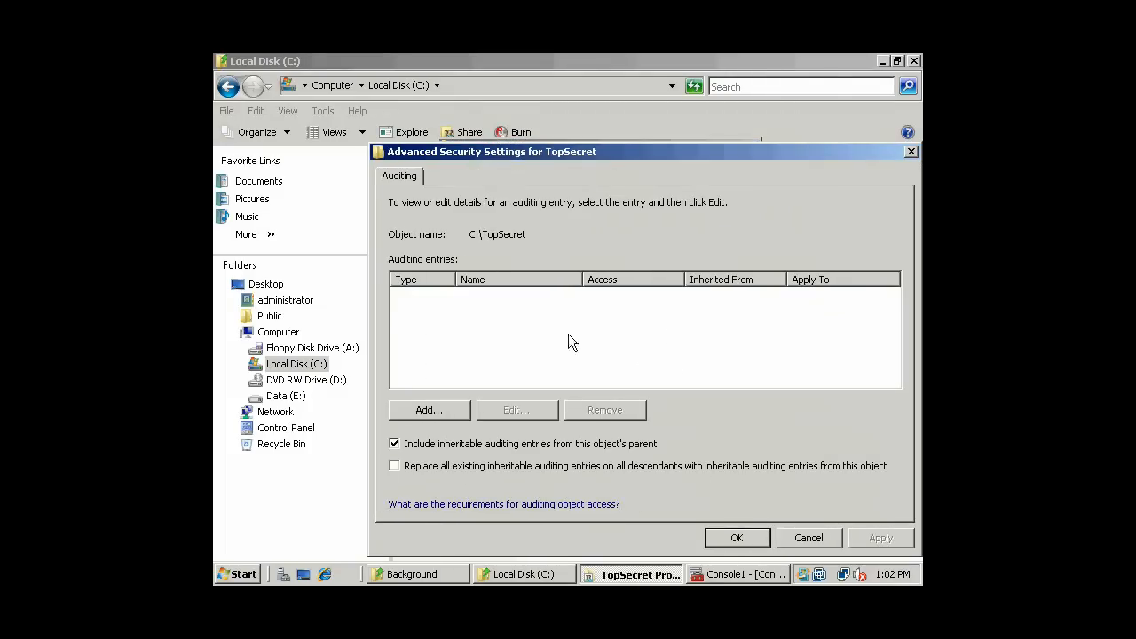
click(452, 409)
click(434, 355)
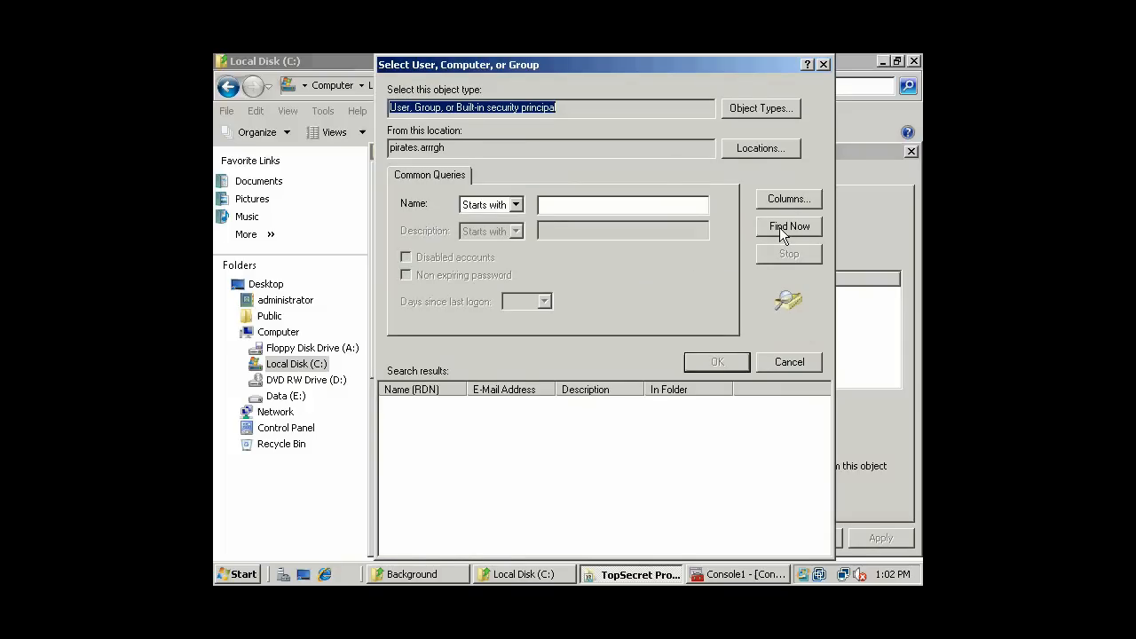
click(780, 227)
click(457, 495)
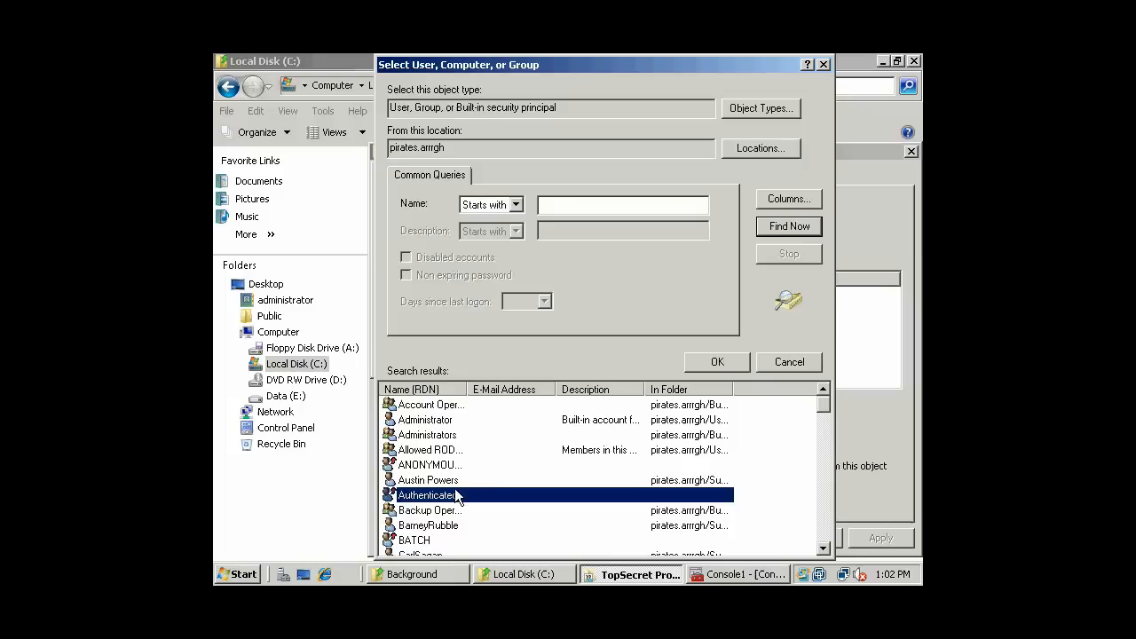
key(t)
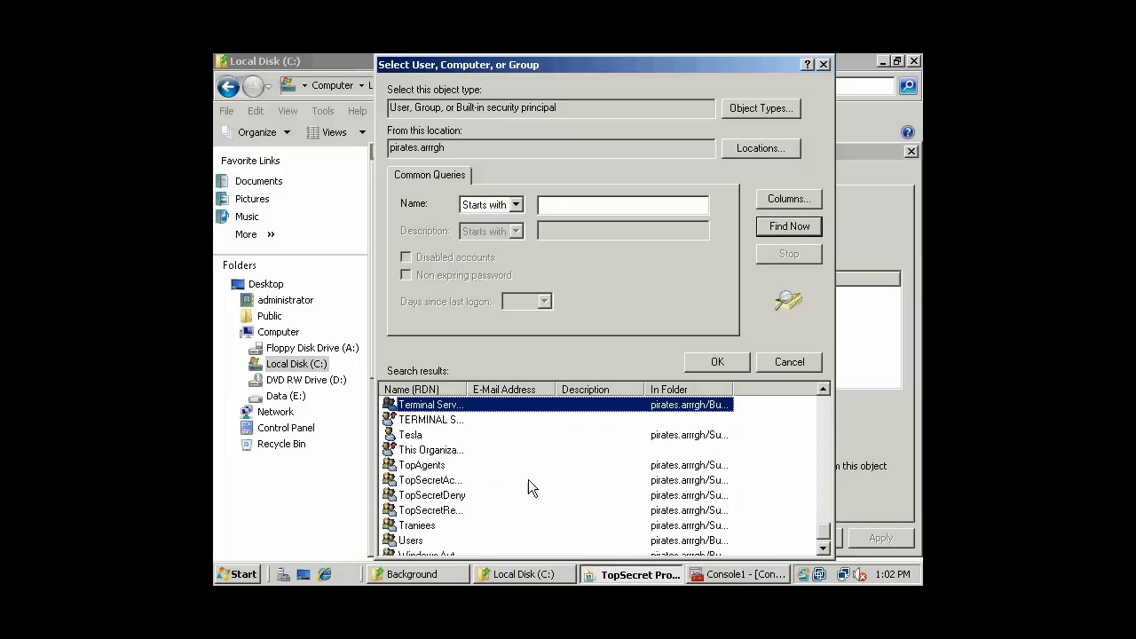
double_click(467, 388)
click(467, 479)
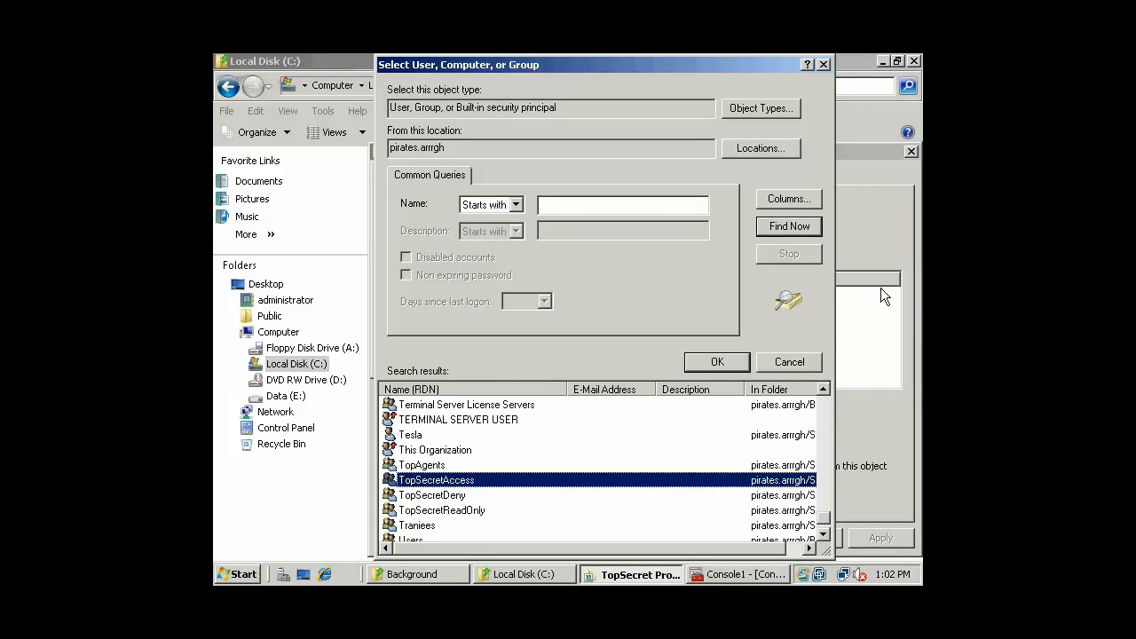
click(718, 361)
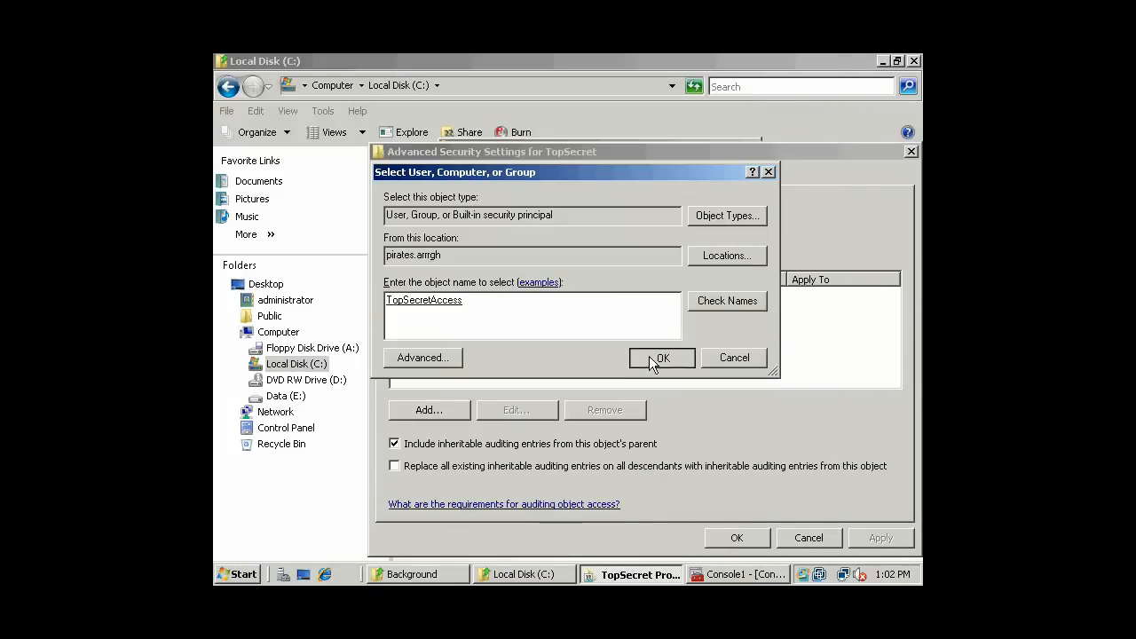
click(649, 356)
- Audit successful and failed Full control access, replacing auditing on all subfolders and files
click(606, 285)
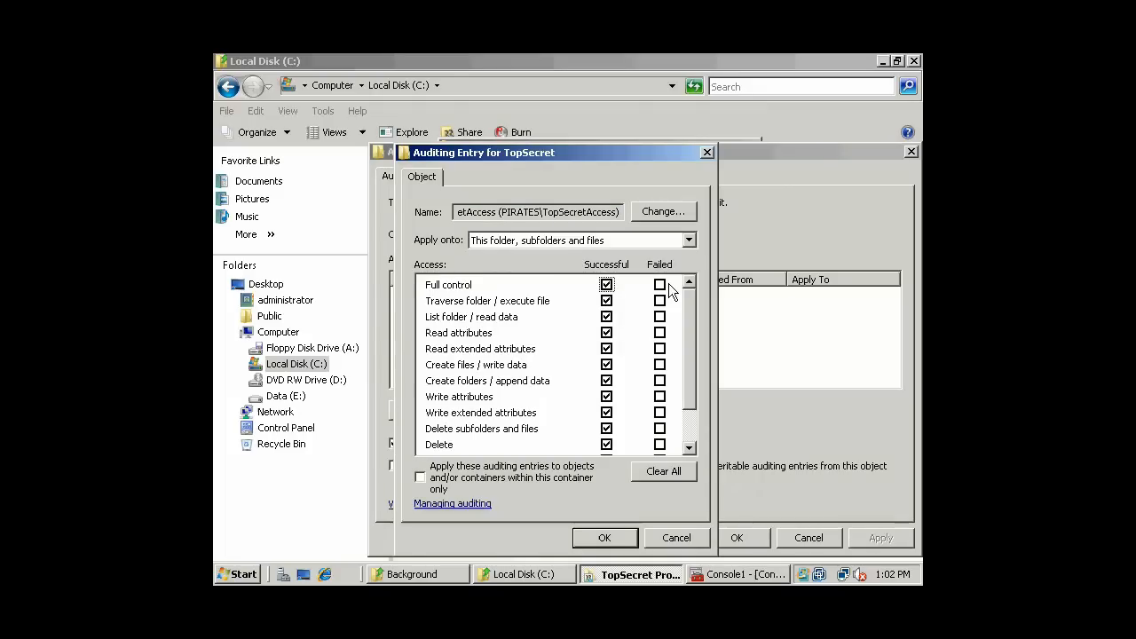
click(661, 286)
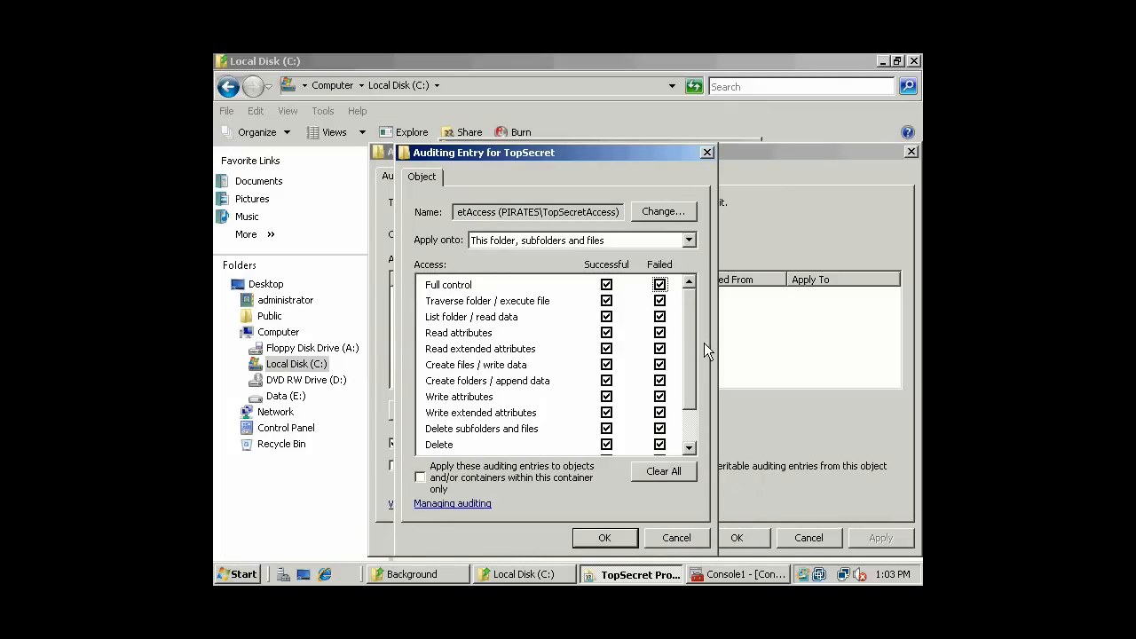
click(603, 539)
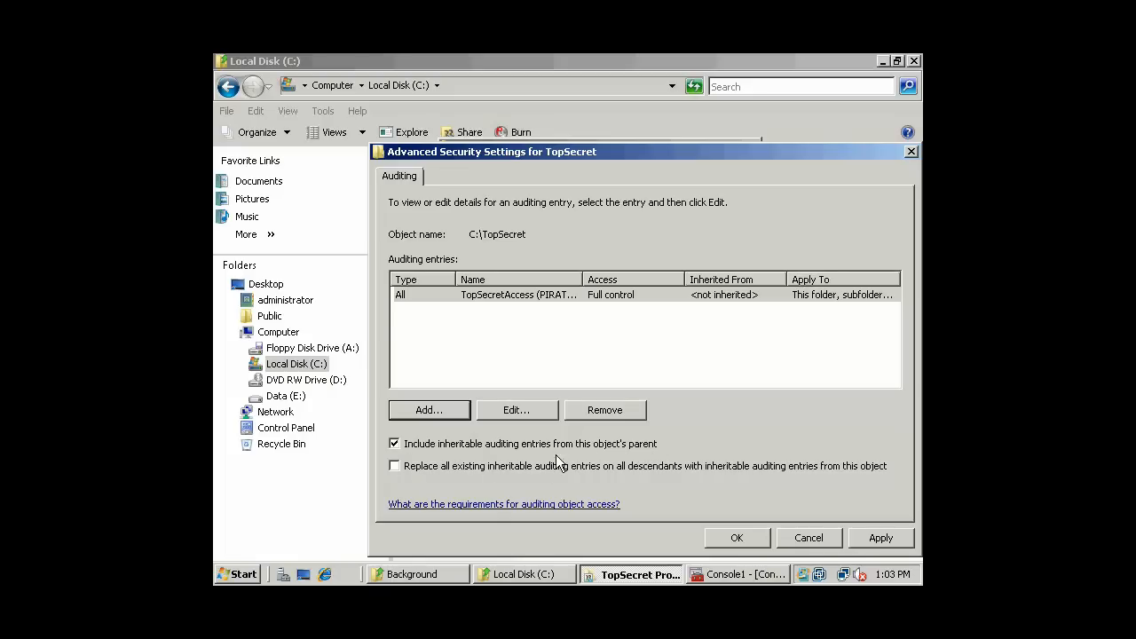
click(396, 467)
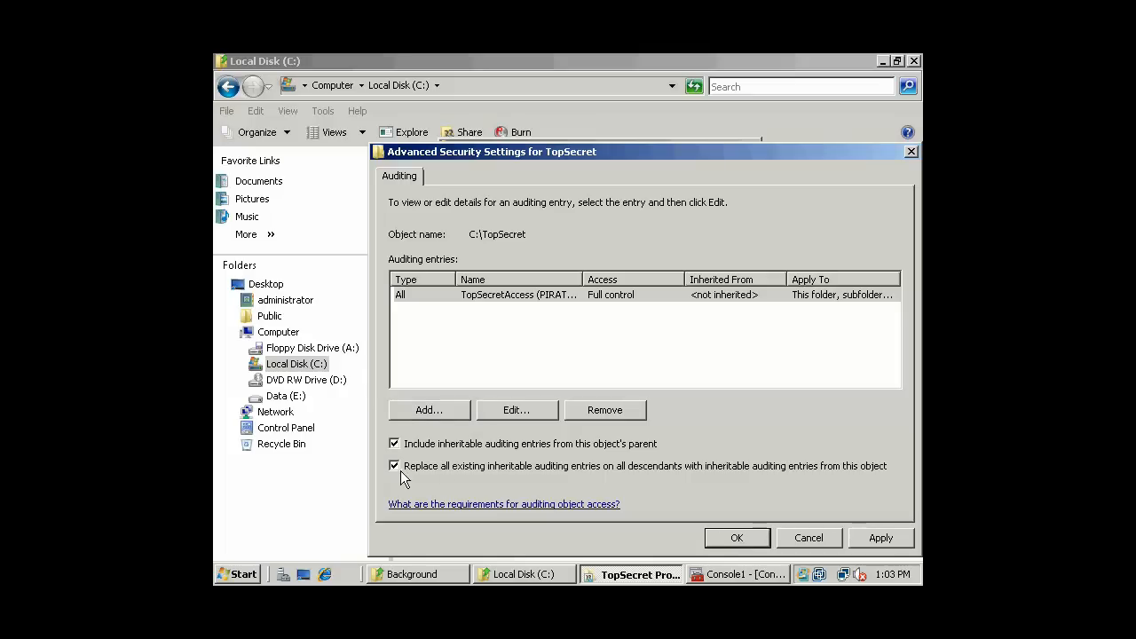
click(754, 540)
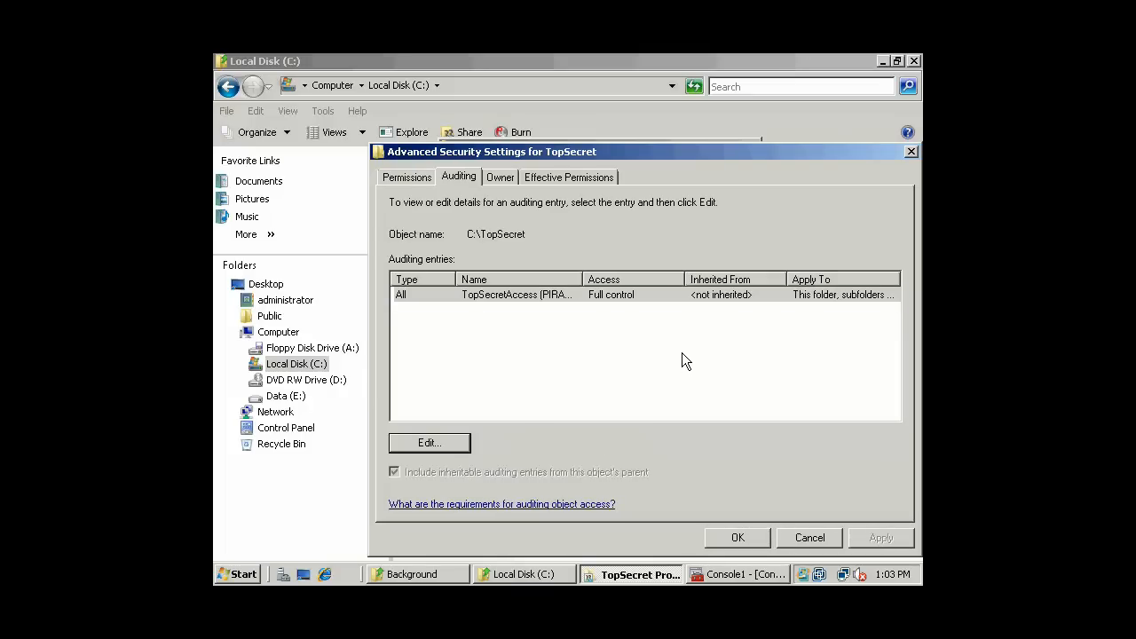
- Open TopSecret's Owner tab and cancel any owner change, keeping Administrators as owner
click(499, 179)
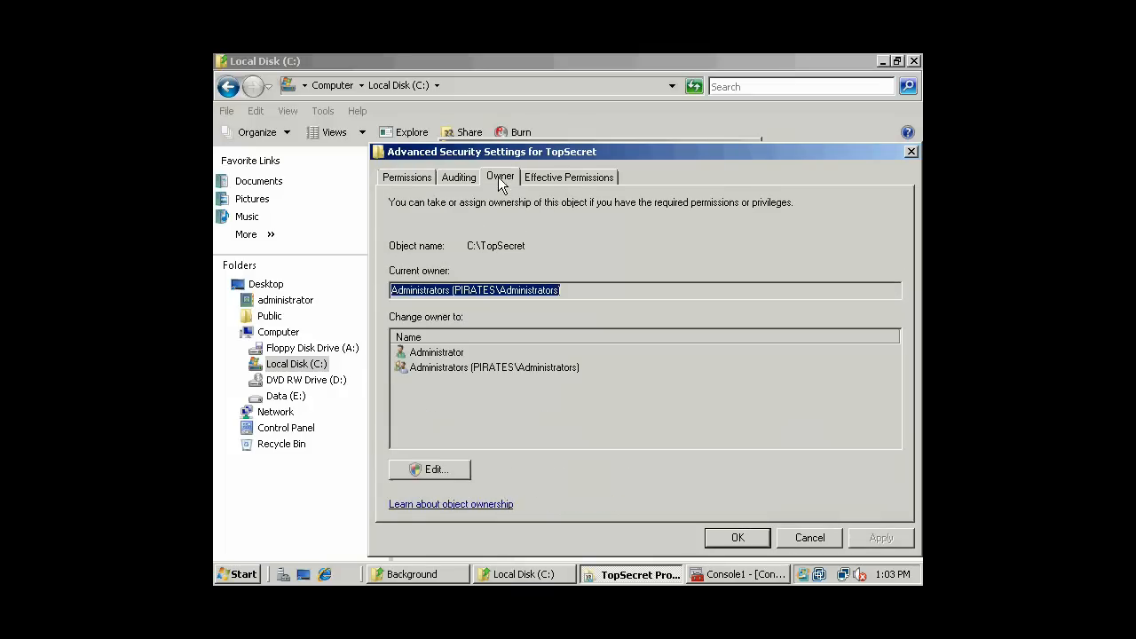
click(558, 289)
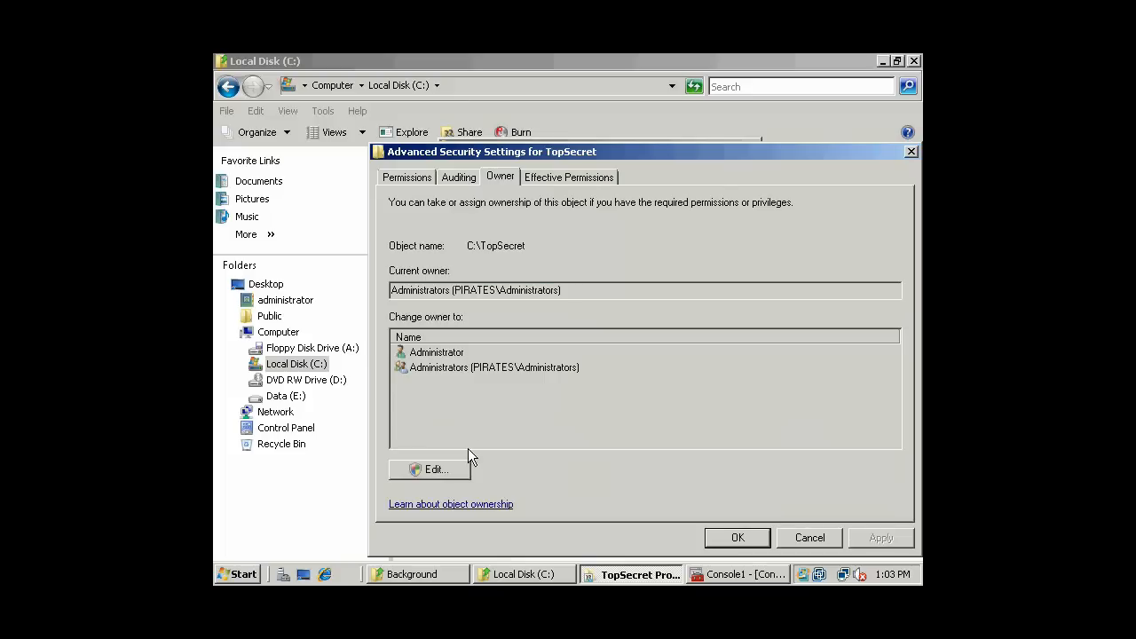
click(432, 470)
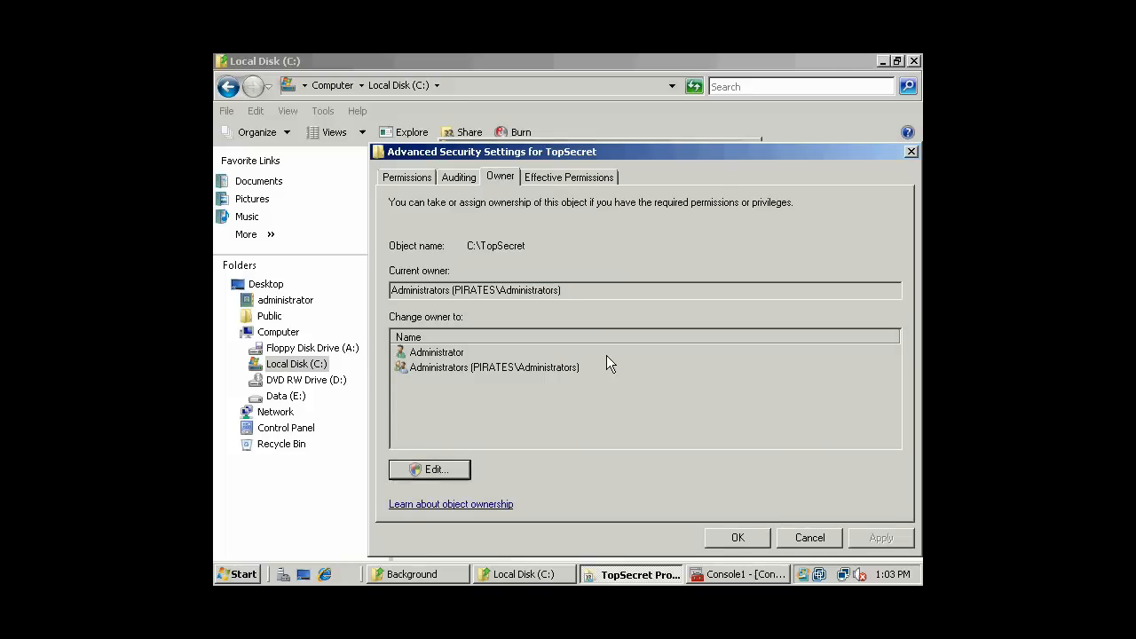
click(481, 450)
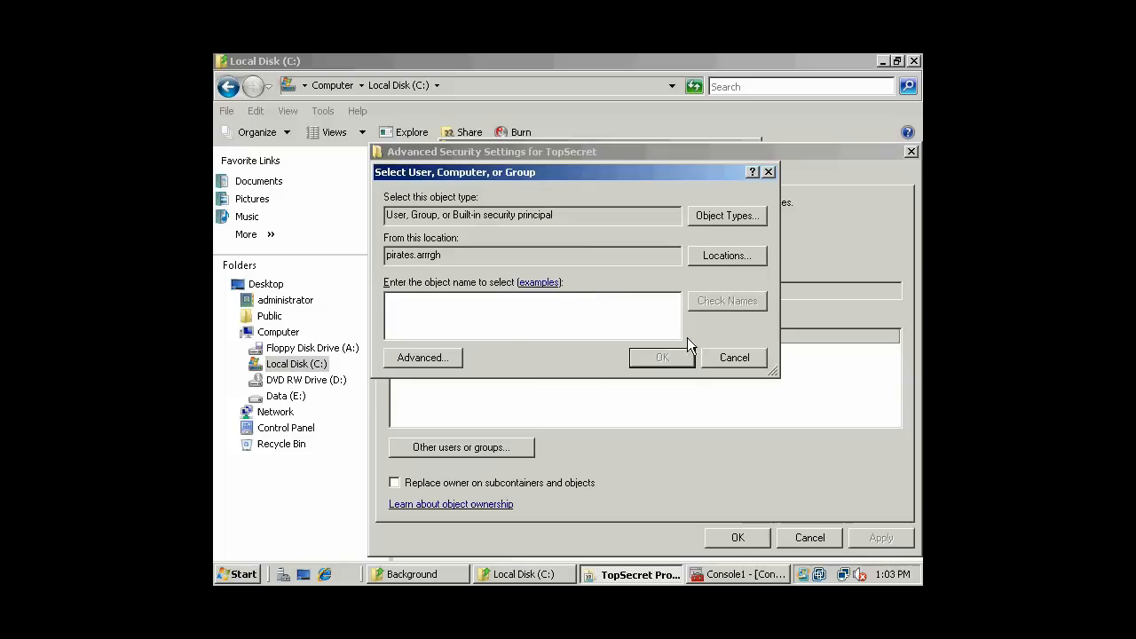
click(733, 358)
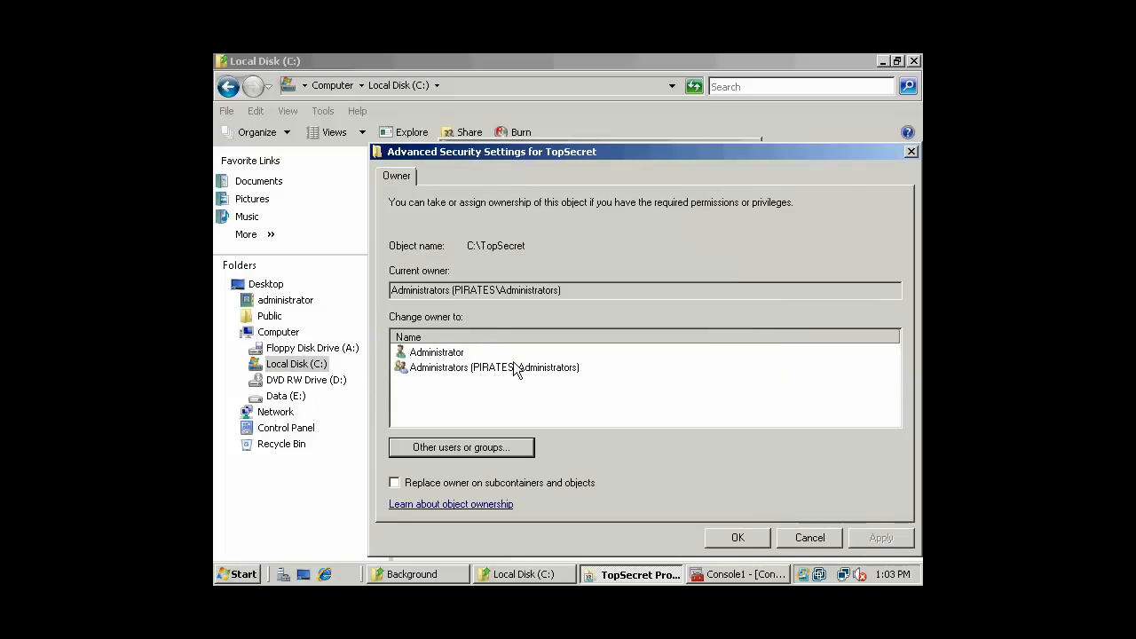
click(496, 451)
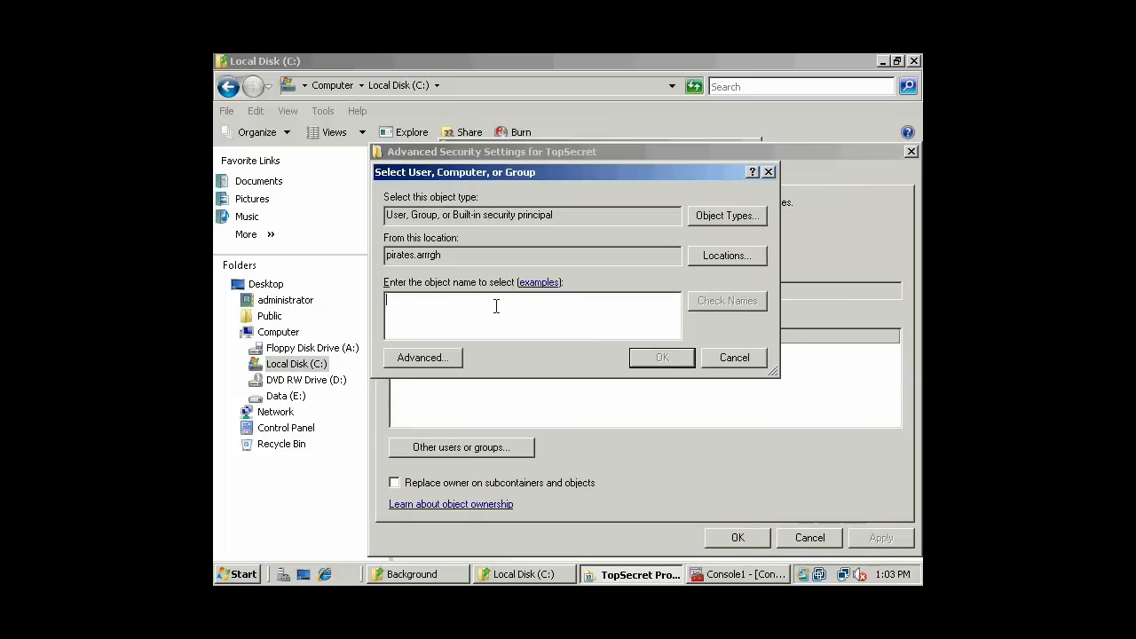
click(726, 358)
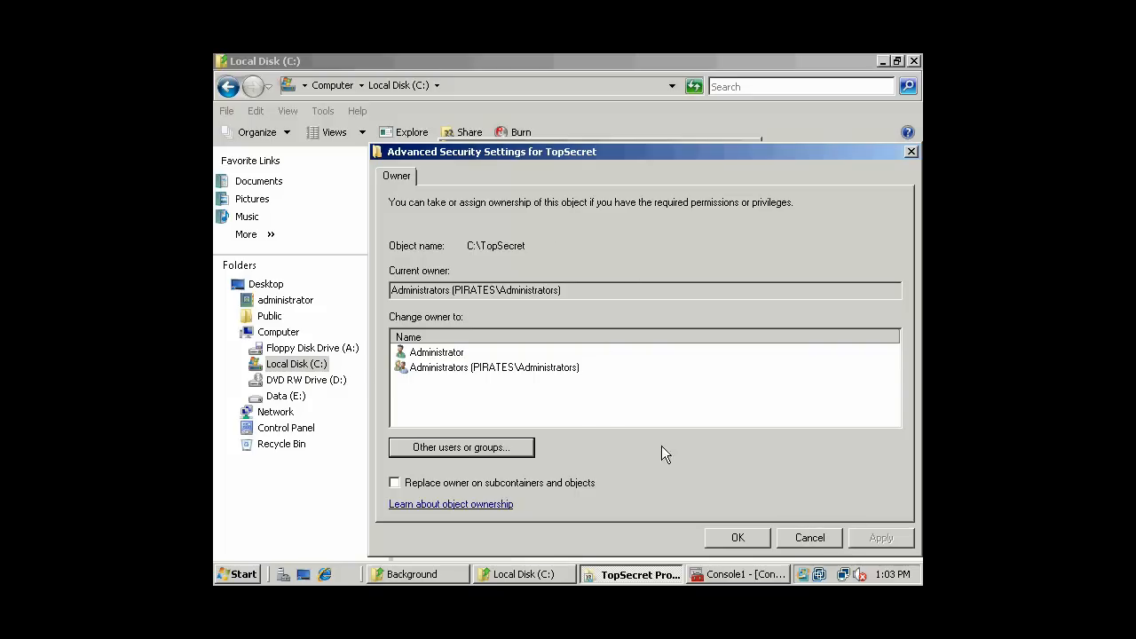
click(803, 539)
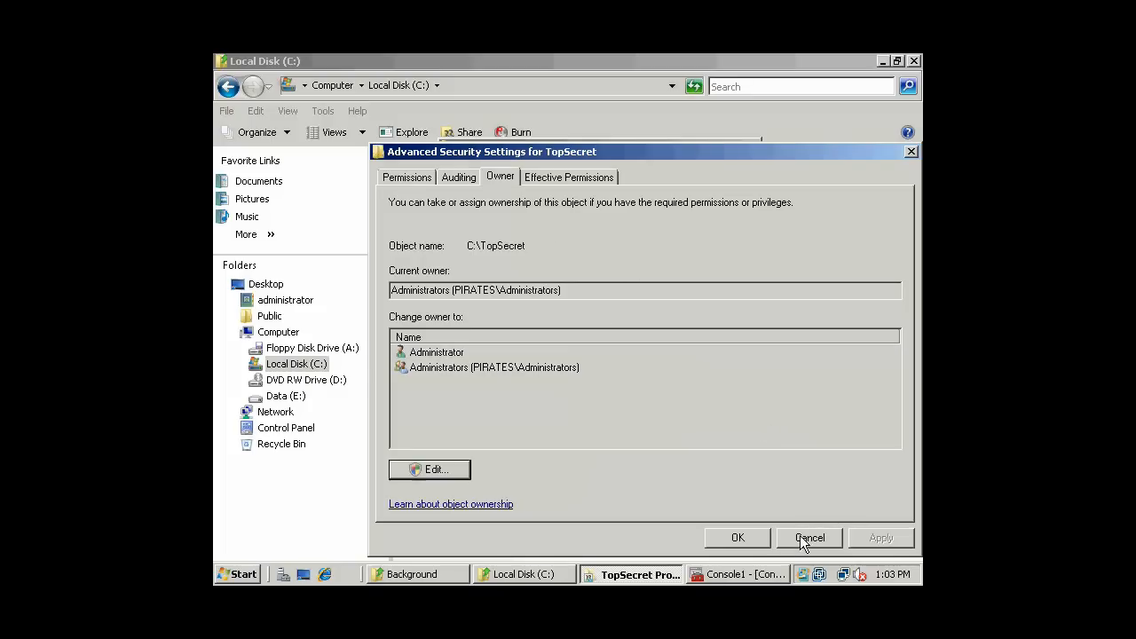
- Check the effective permissions on C:\TopSecret for the first domain user
click(561, 179)
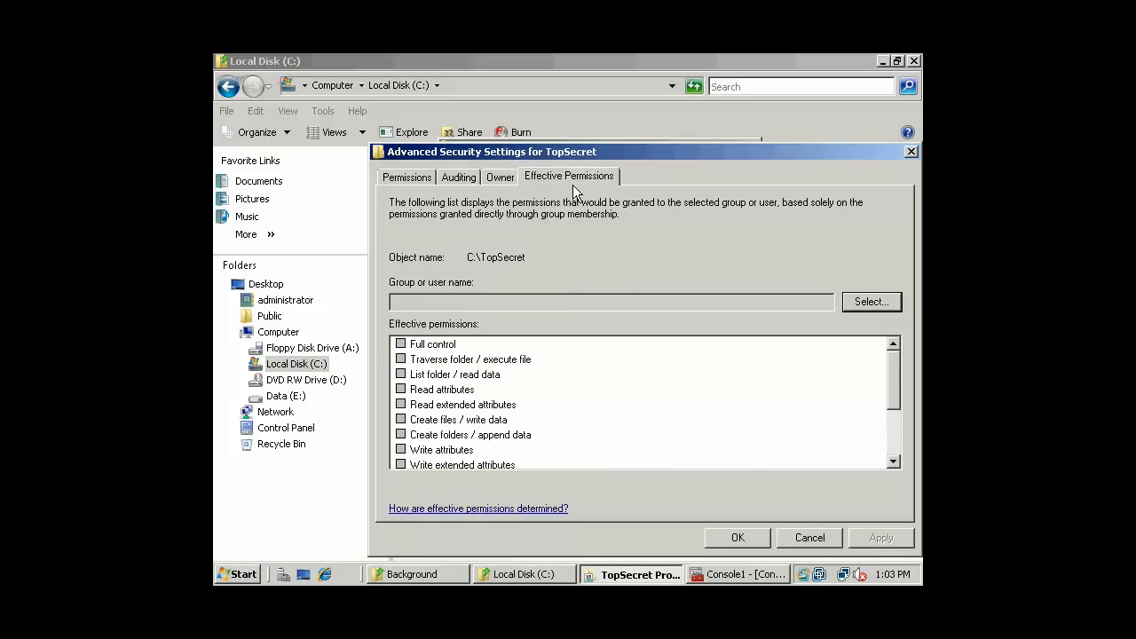
click(873, 301)
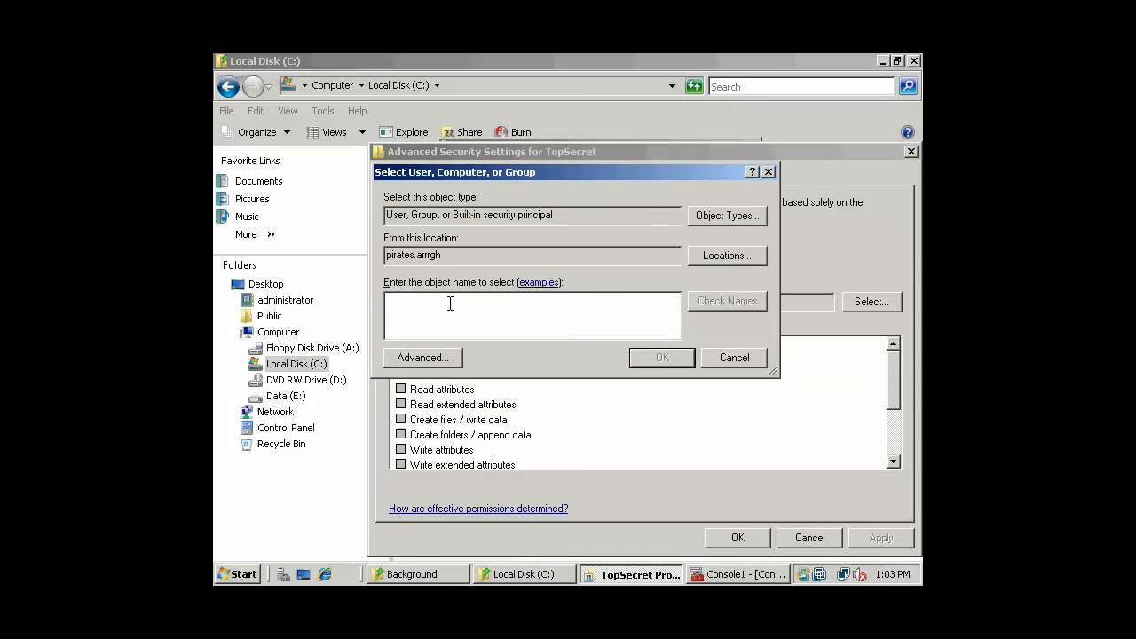
text(DrEvil)
key(Return)
mouse_move(894, 369)
mouse_down()
mouse_move(892, 427)
mouse_move(897, 348)
mouse_up()
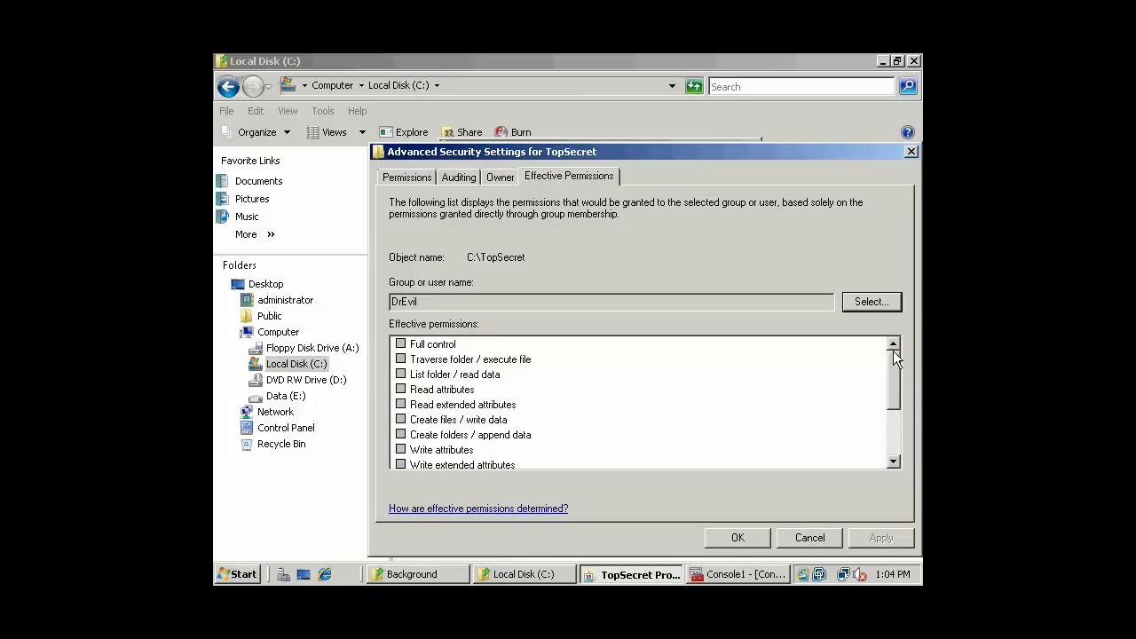
drag(438, 302, 391, 301)
click(459, 306)
drag(438, 305, 375, 302)
- Check the effective permissions for a second domain user, who has every permission granted
click(845, 305)
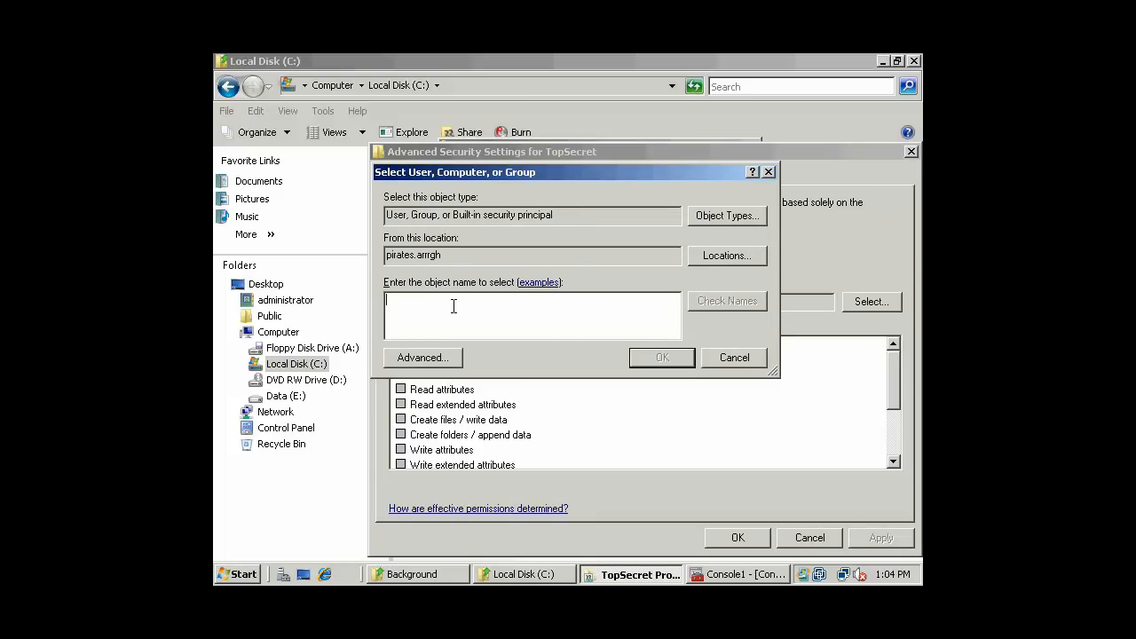
text(AustinPowers)
key(Return)
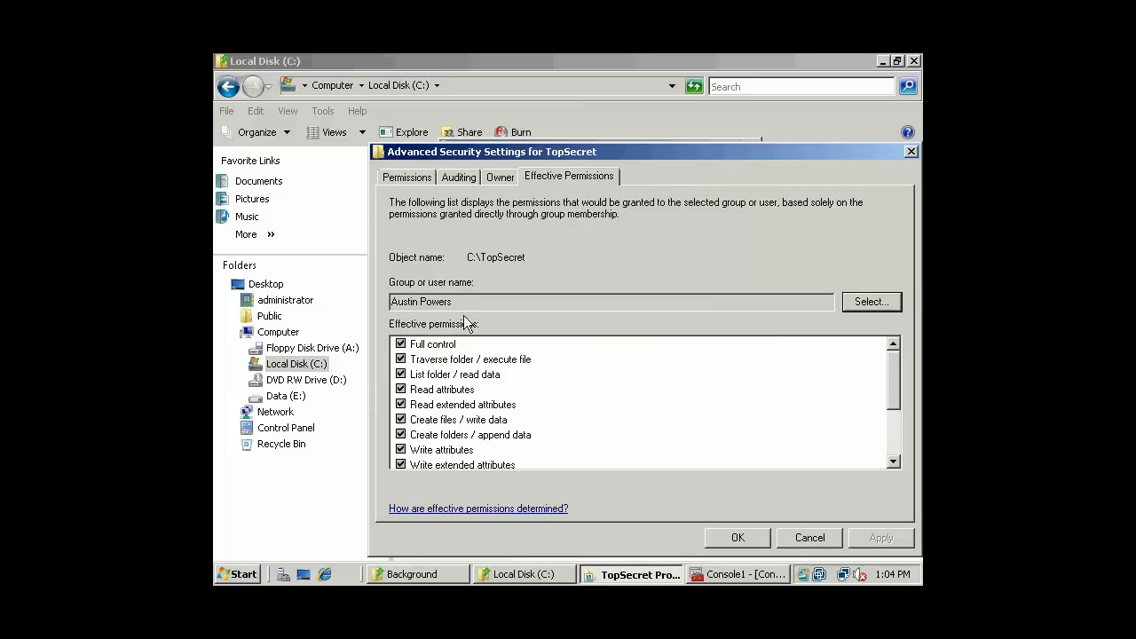
drag(894, 384, 893, 350)
- Review the Permissions and Auditing entries and accept TopSecret's security settings
click(406, 177)
click(469, 179)
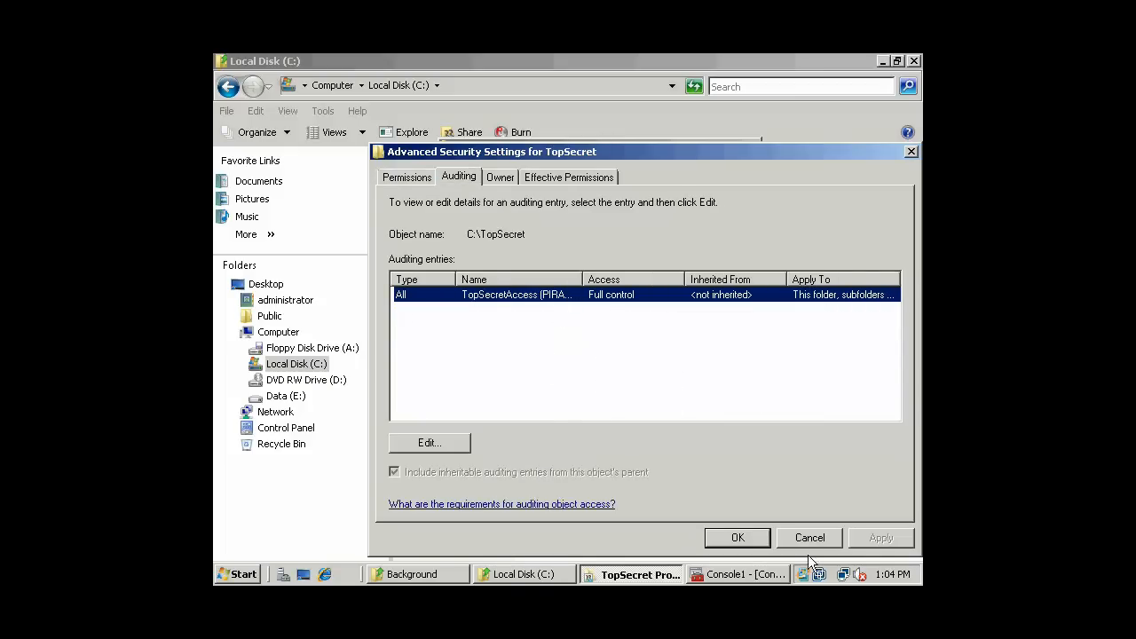
click(739, 543)
click(591, 533)
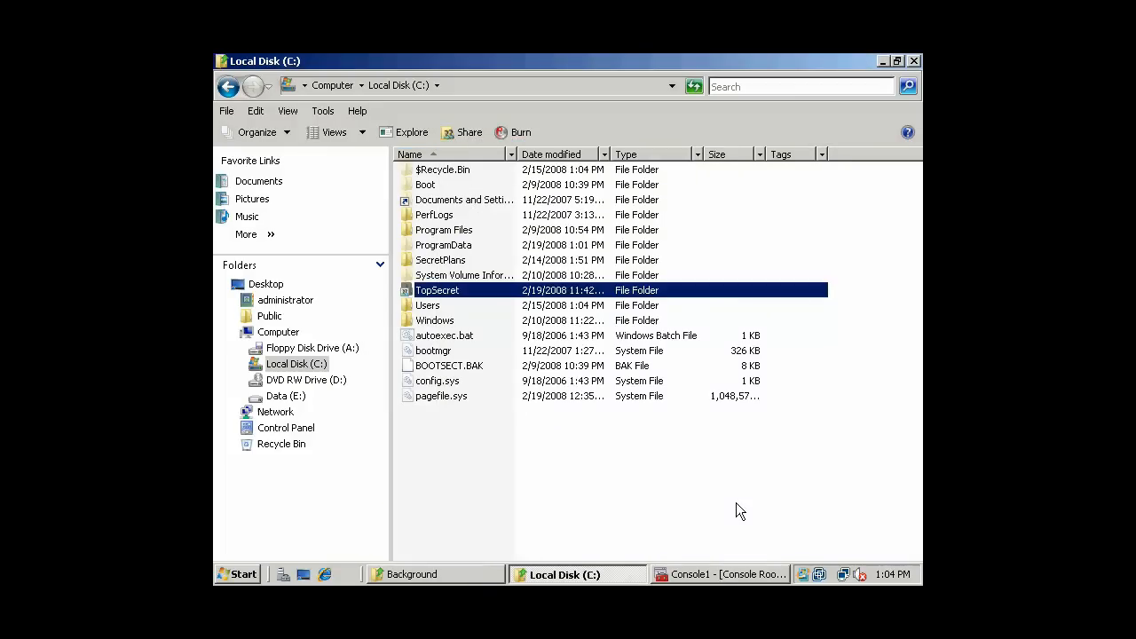
- Close the C: drive window, the MMC console without saving, and the Background window
click(917, 61)
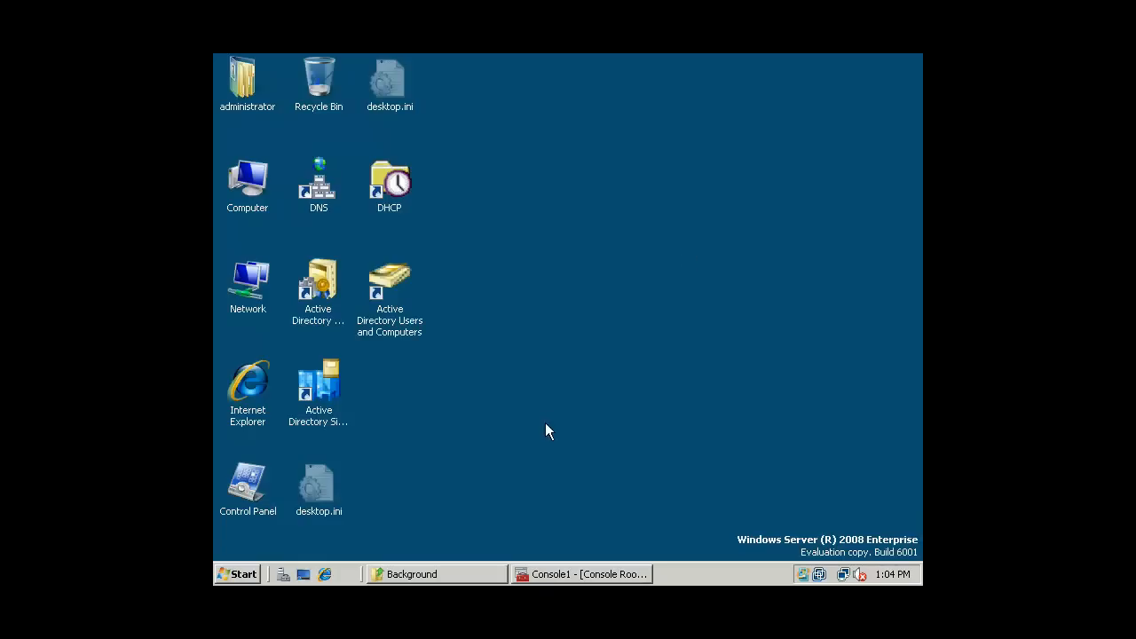
click(567, 575)
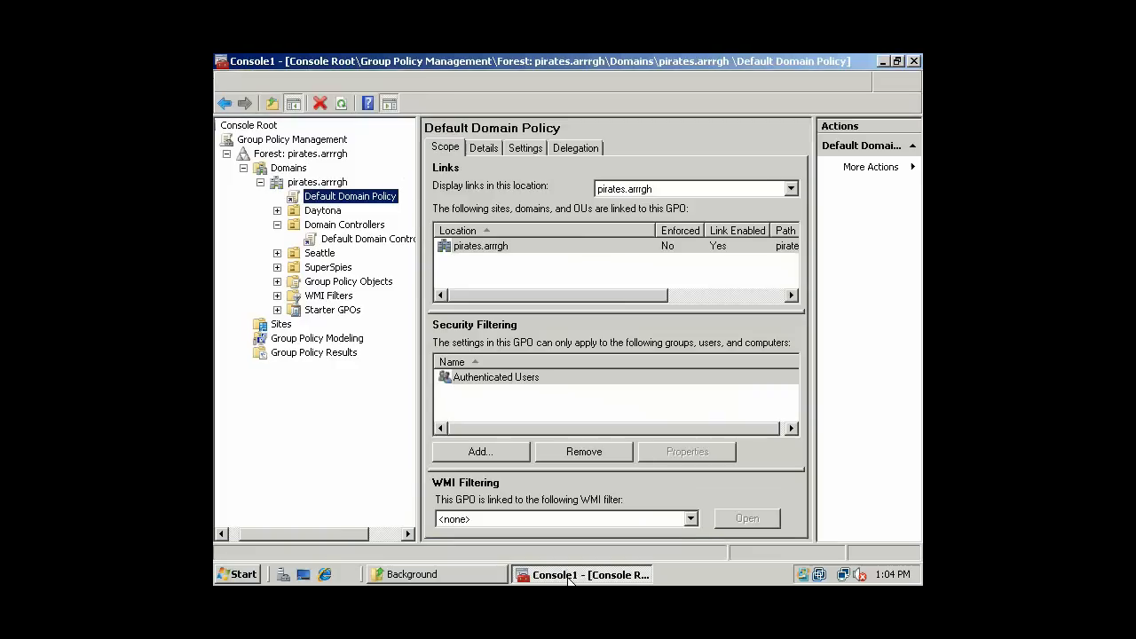
click(913, 60)
click(561, 350)
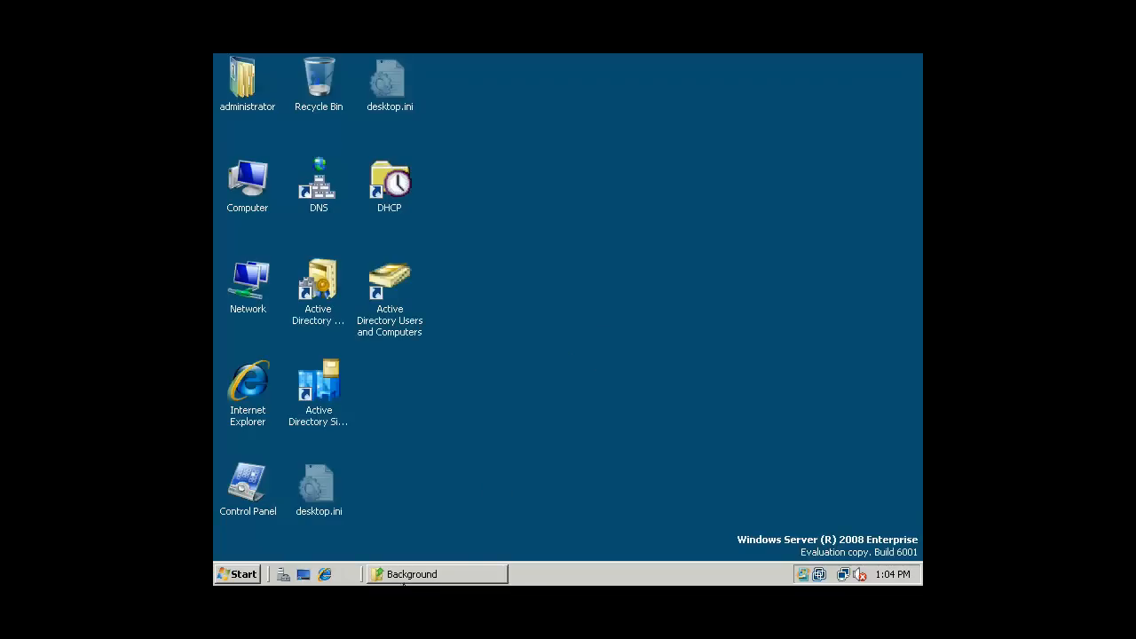
click(404, 577)
click(913, 60)
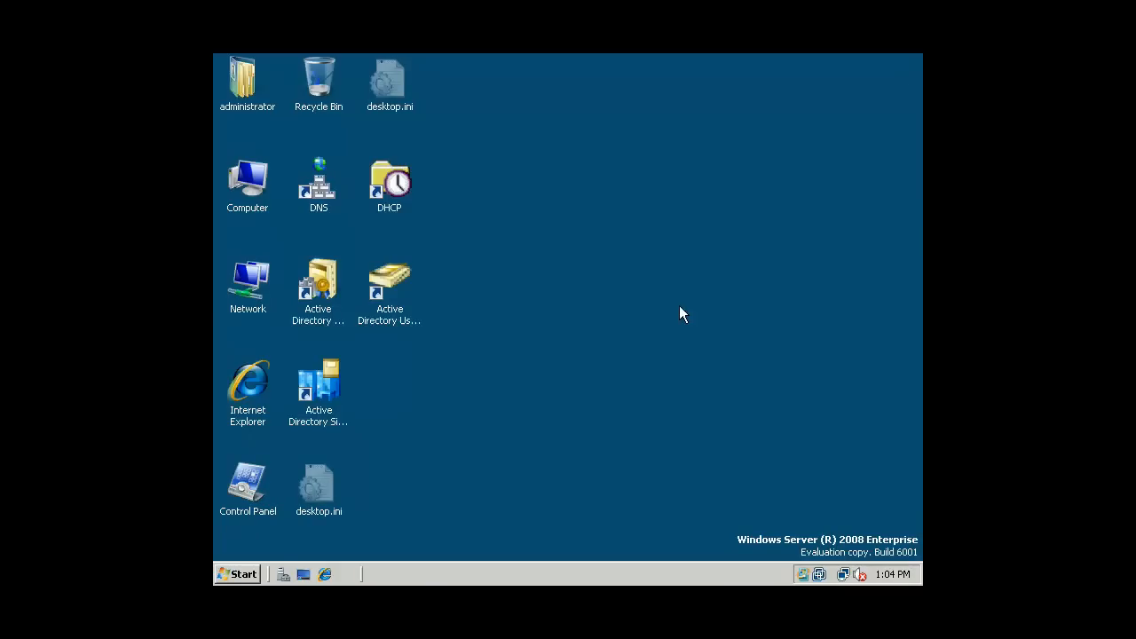
click(238, 575)
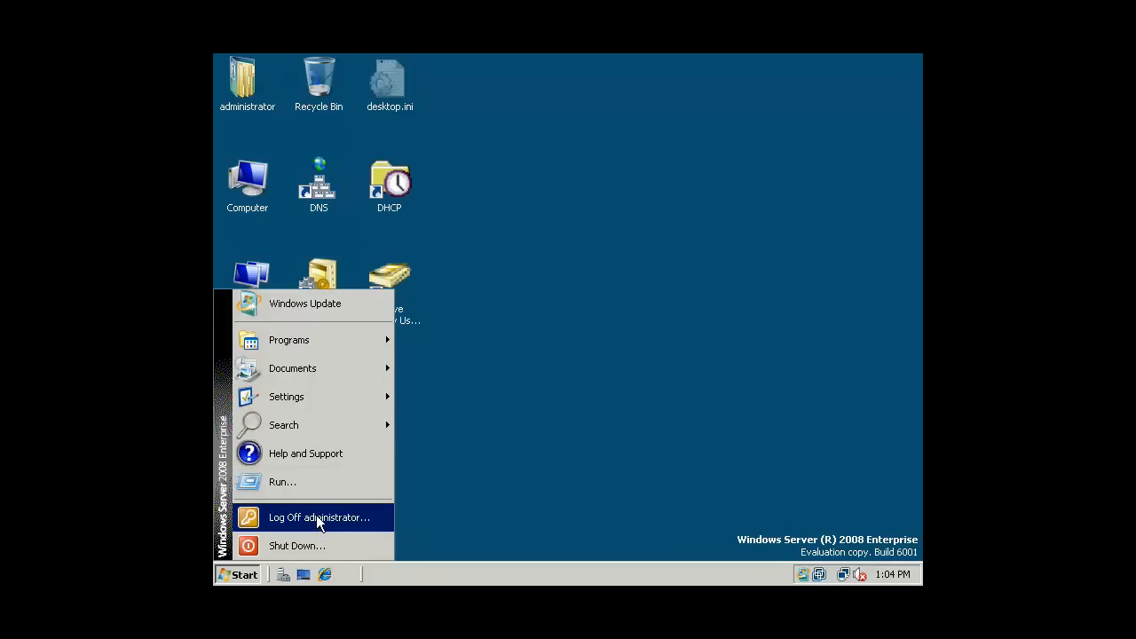
- Log off the administrator and press Ctrl+Alt+Delete to show the logon warning banner
click(318, 517)
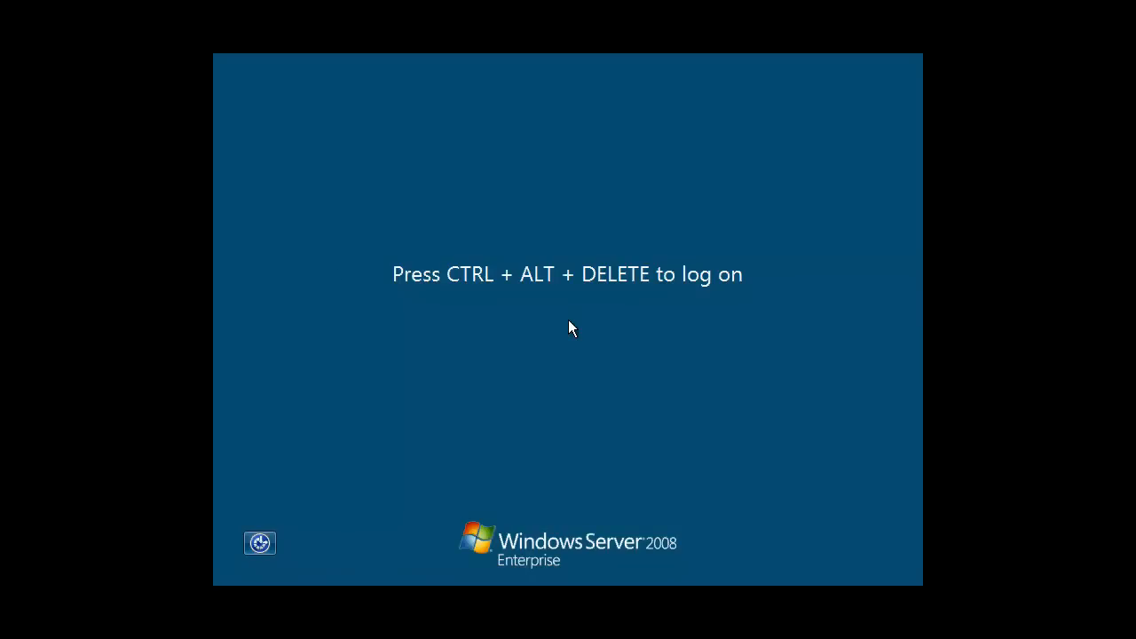
key(ctrl+alt+Delete)
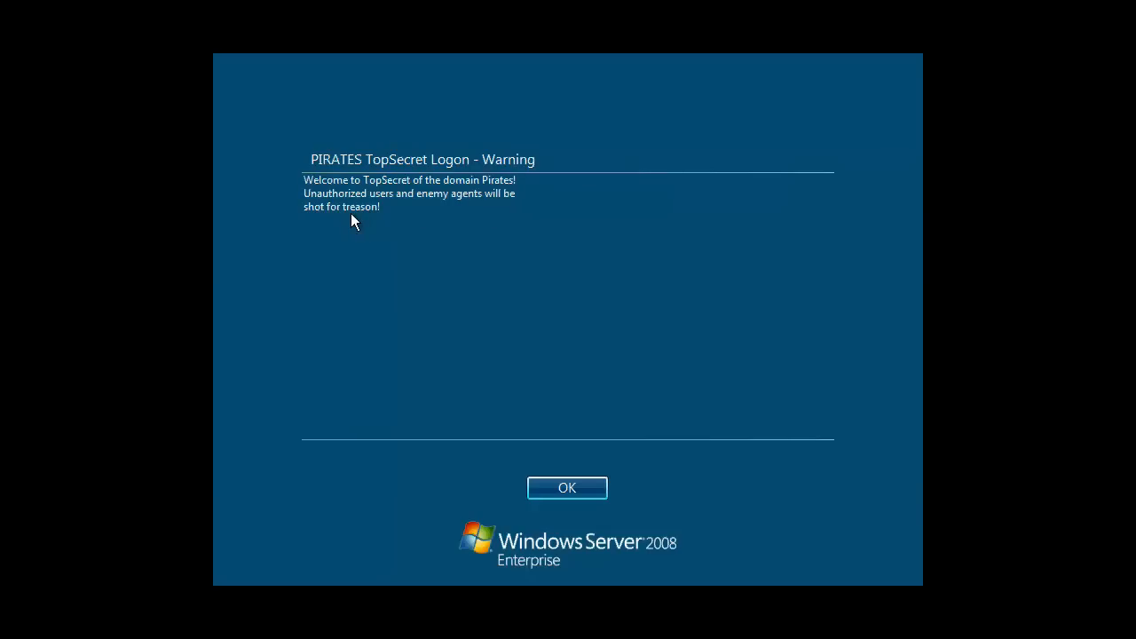
- Acknowledge the warning and log on as administrator, re-entering the password after one rejected attempt
click(547, 491)
click(514, 408)
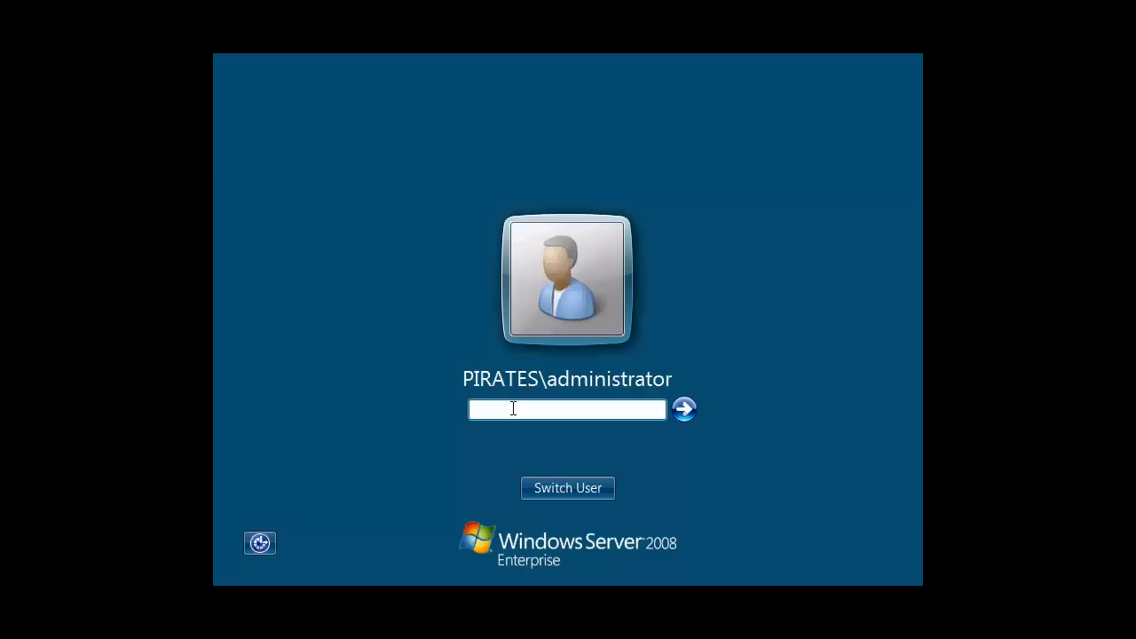
text(Pa$$)
key(BackSpace)
key(BackSpace)
key(BackSpace)
text(Pa$$w0r)
key(Return)
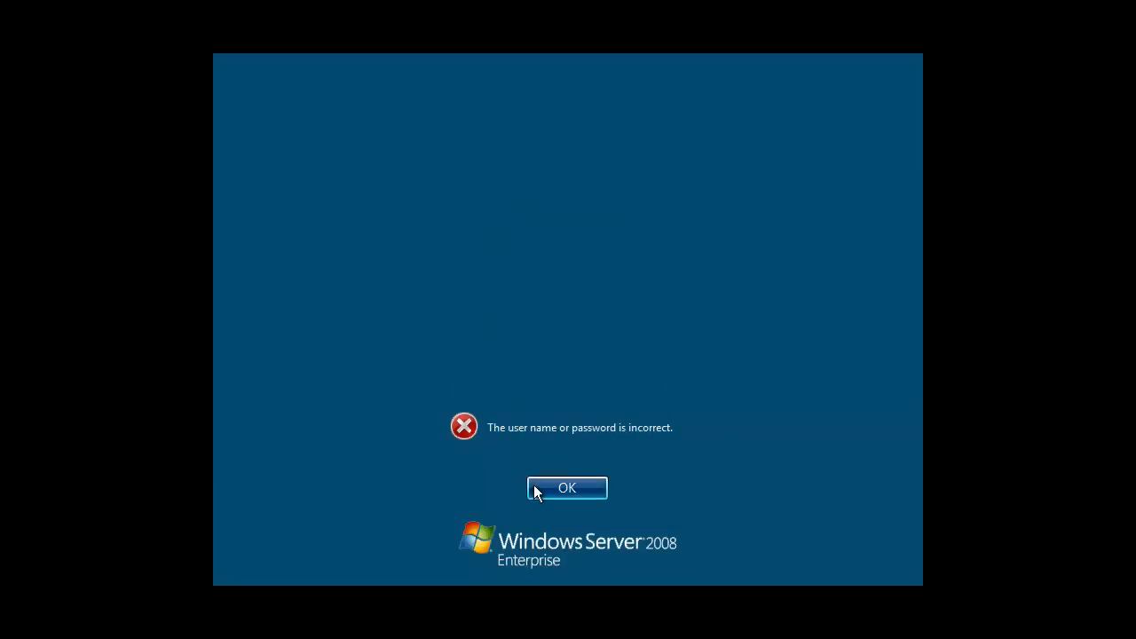
click(533, 487)
click(525, 408)
text(********)
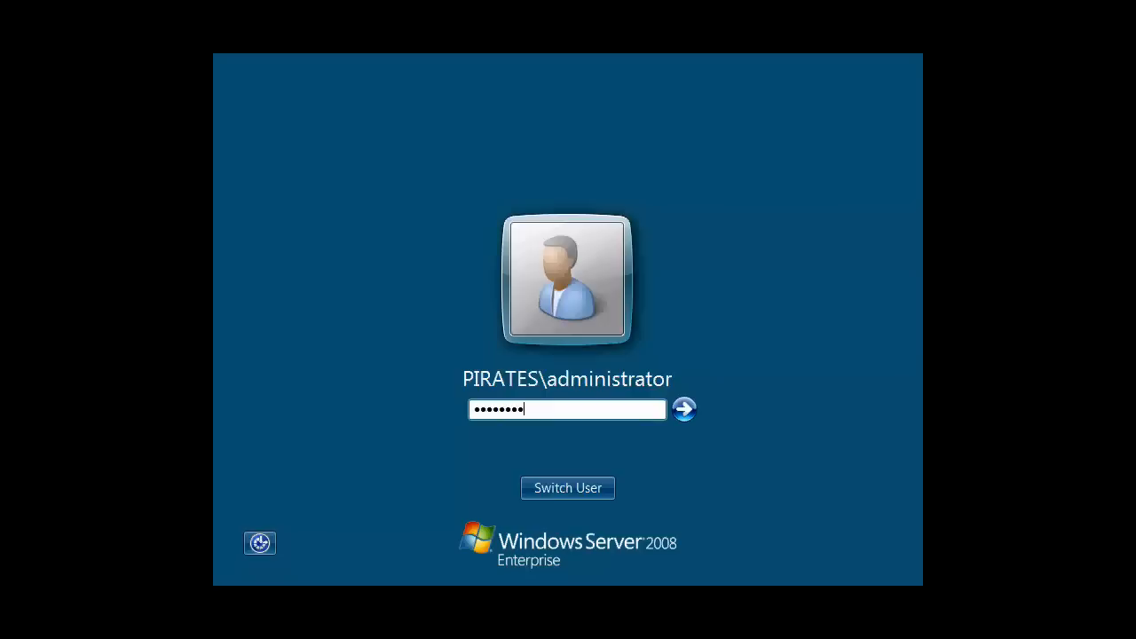
key(Return)
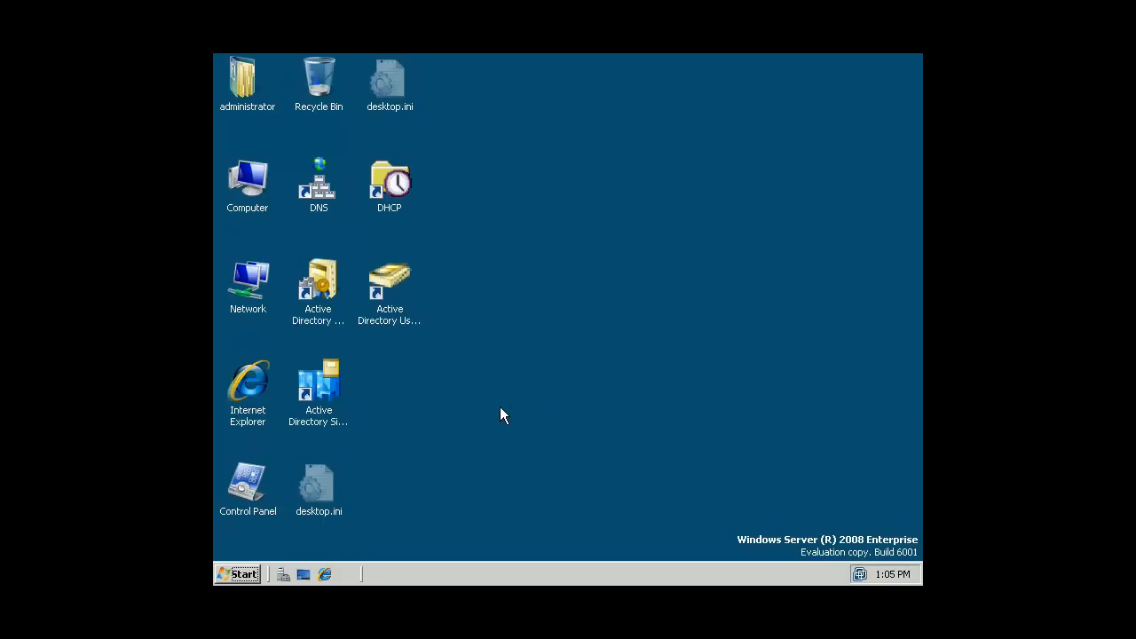
- Log off the administrator, press Ctrl+Alt+Delete and acknowledge the warning notice
click(240, 577)
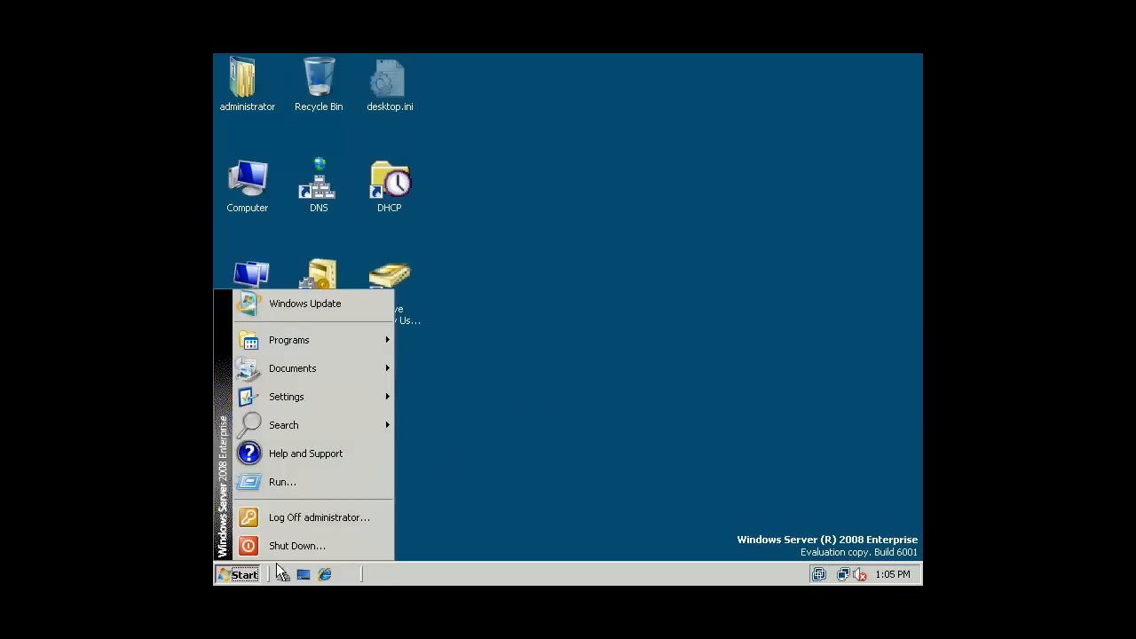
click(353, 522)
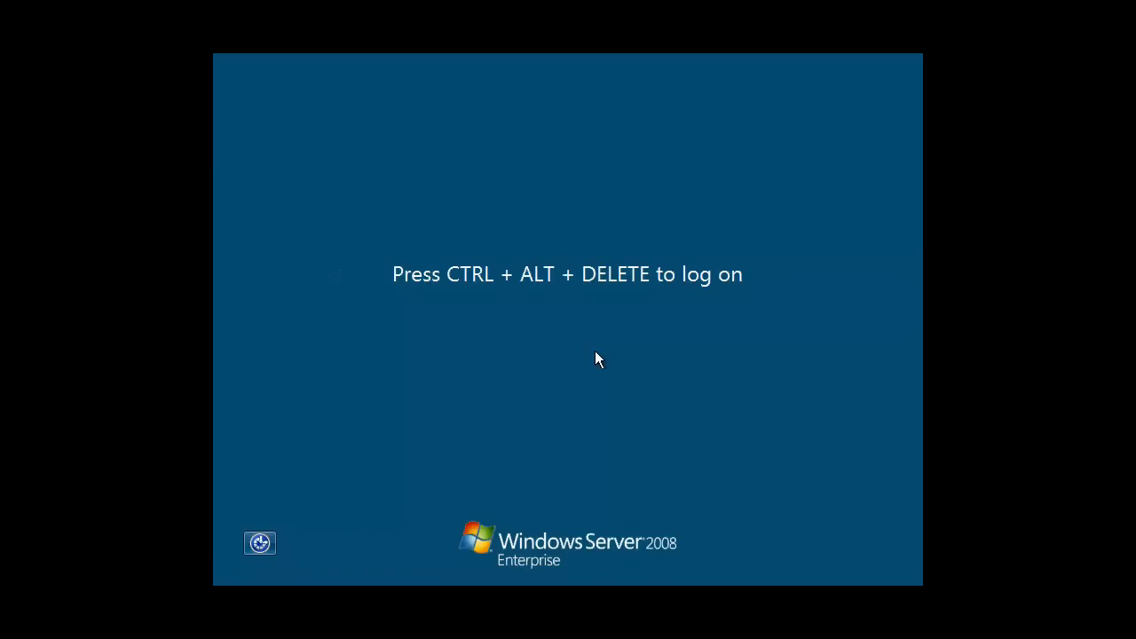
key(ctrl+alt+Delete)
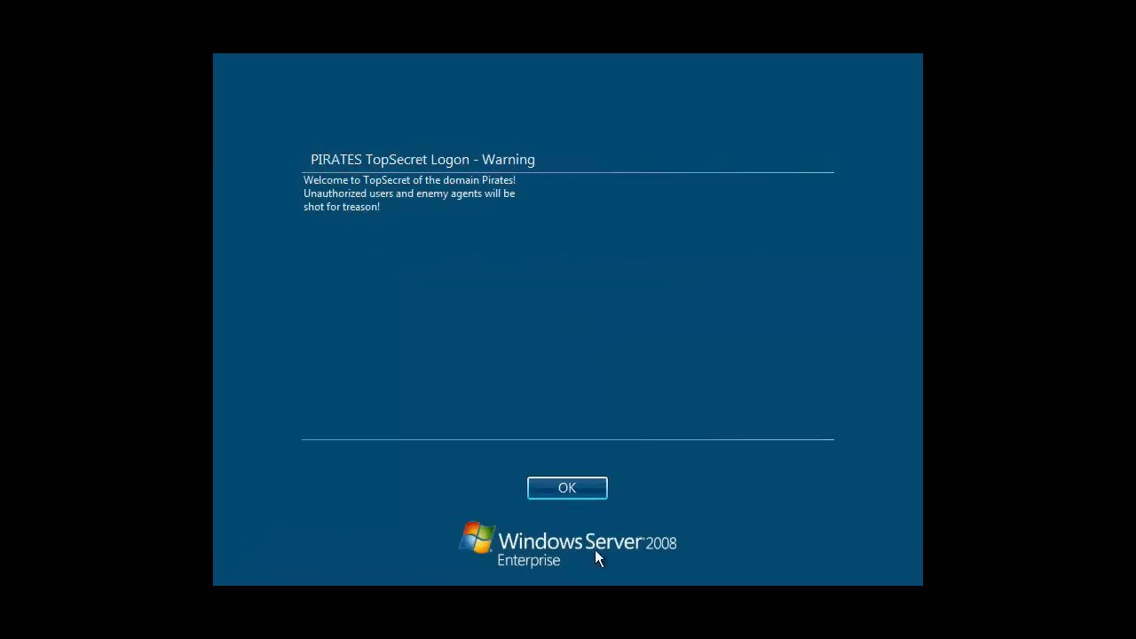
click(551, 483)
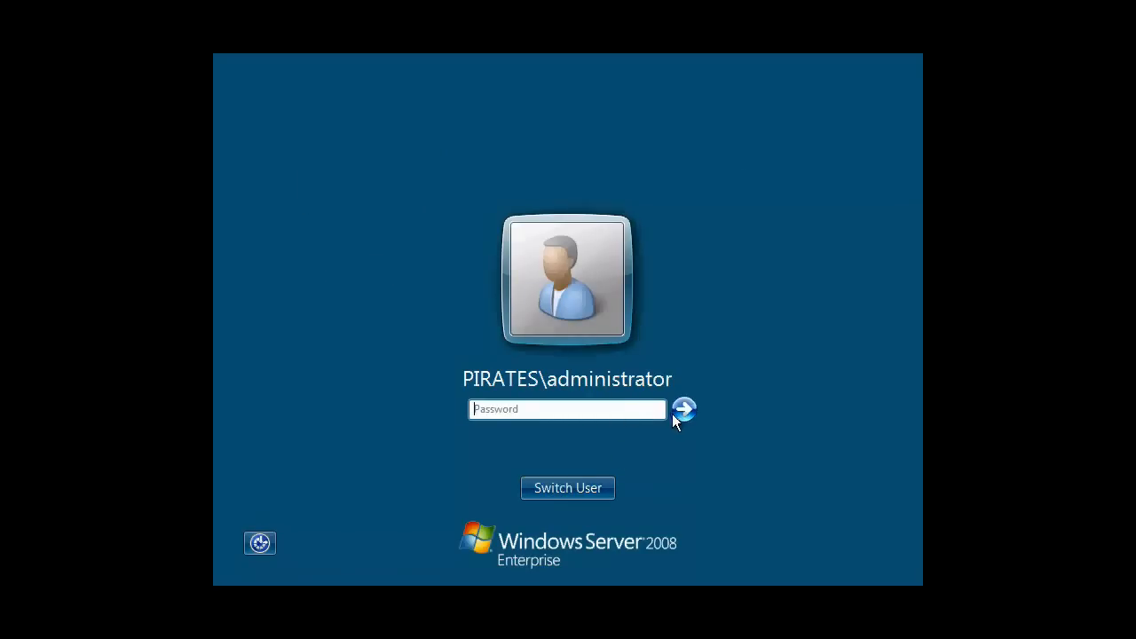
- Log on as Other User with a PIRATES domain user's name and password
click(574, 482)
click(657, 395)
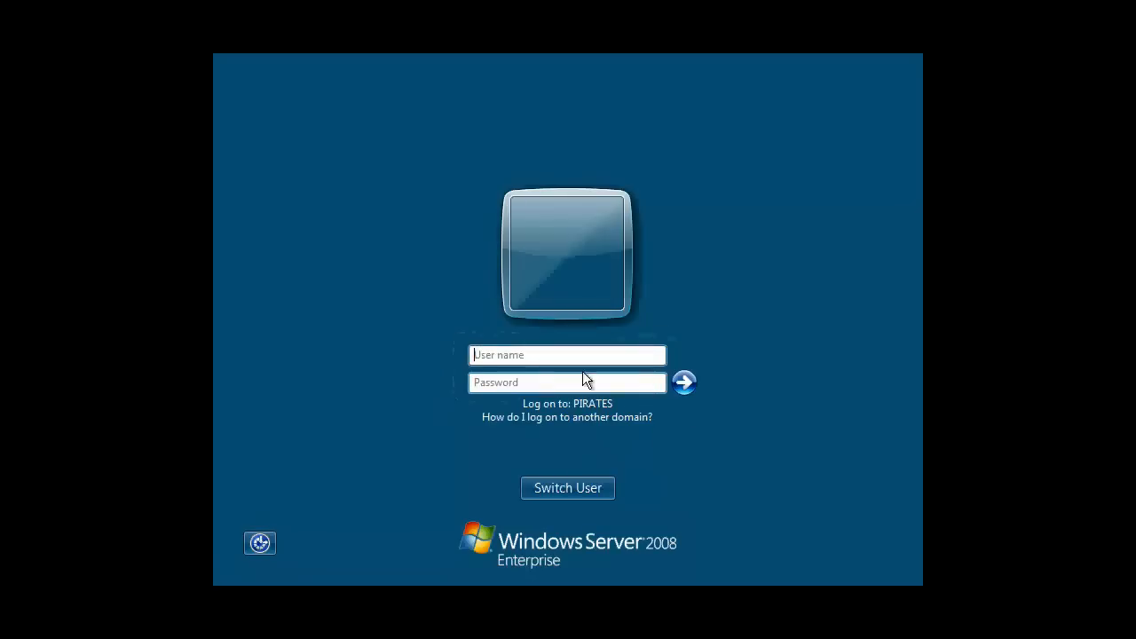
text(PIRATES\AUse)
key(BackSpace)
key(BackSpace)
text(ustinPowers)
key(Tab)
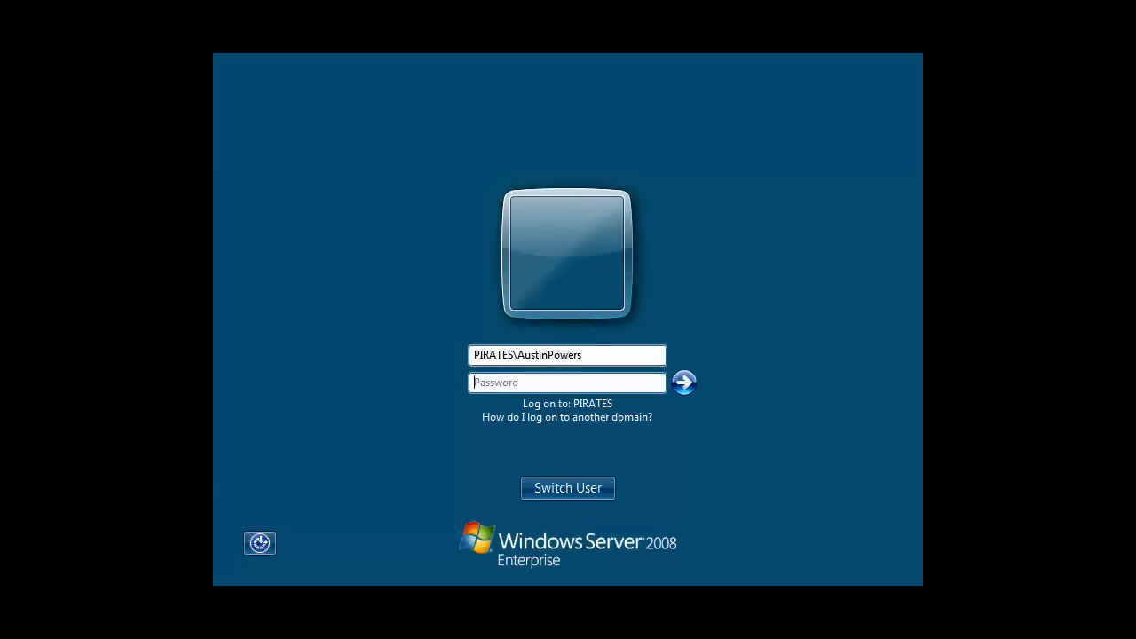
text(••••••••)
key(Return)
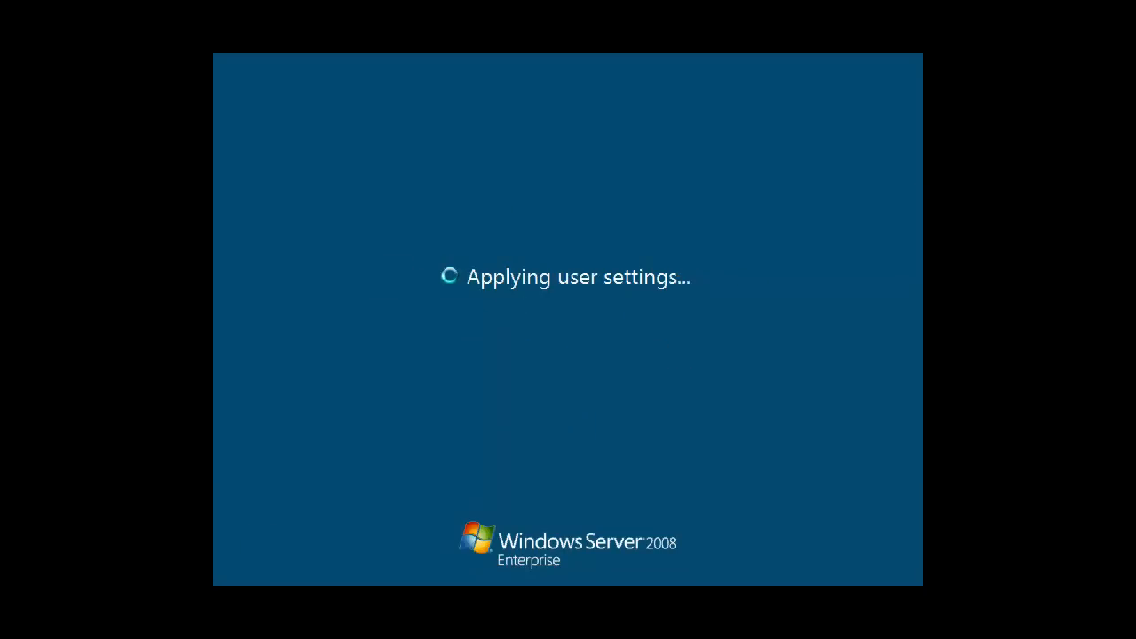
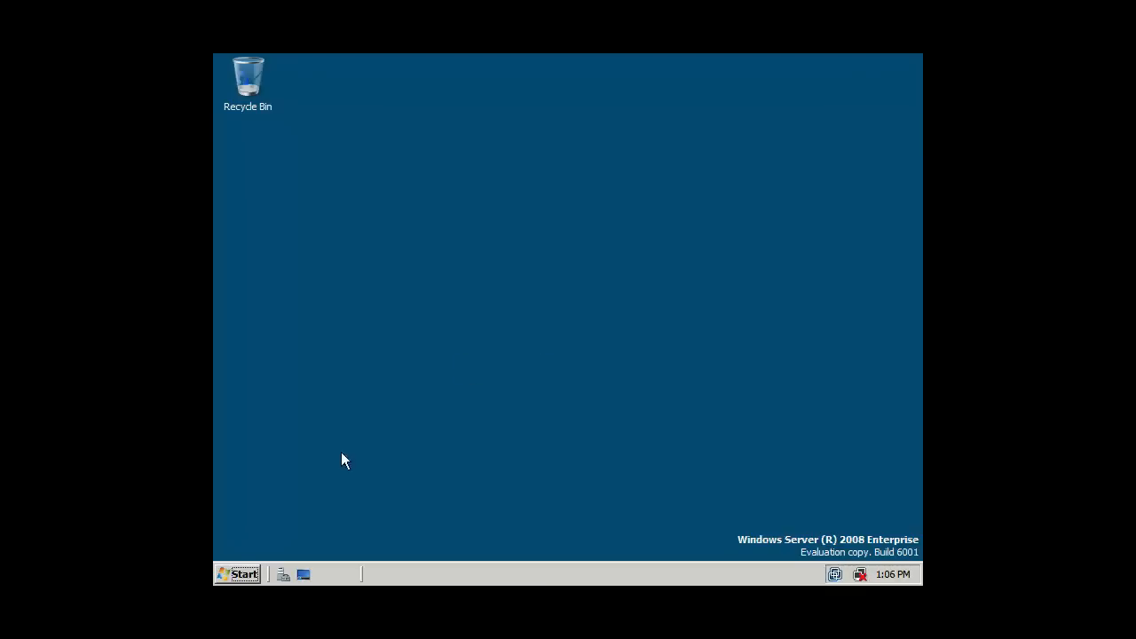
- Open Windows Explorer and browse to the TopSecret folder on Local Disk (C:)
click(244, 574)
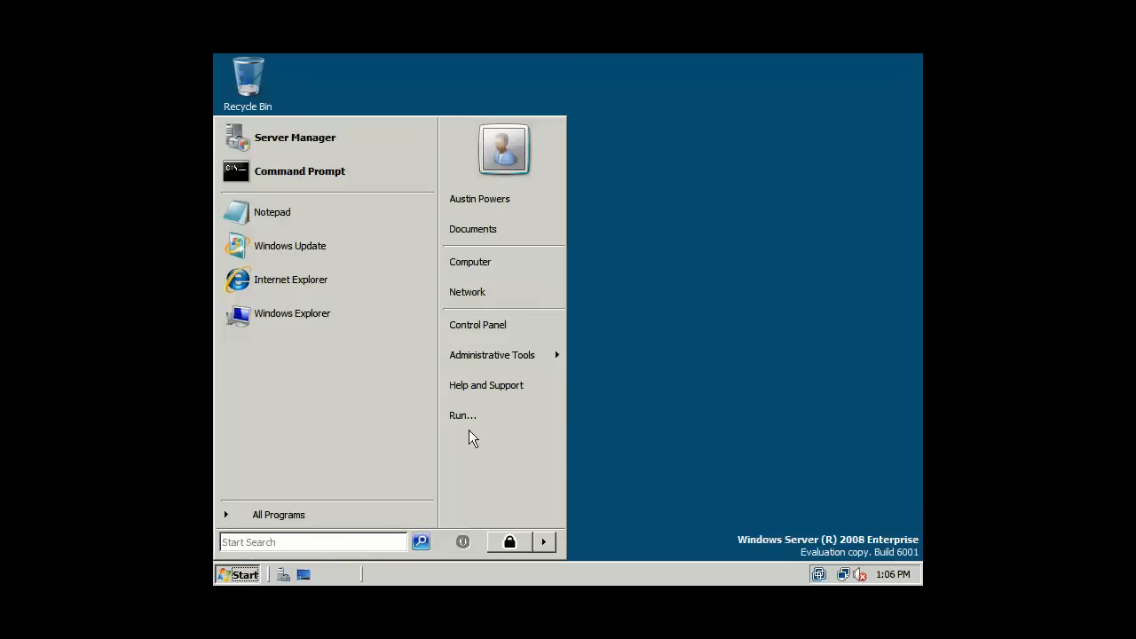
click(315, 316)
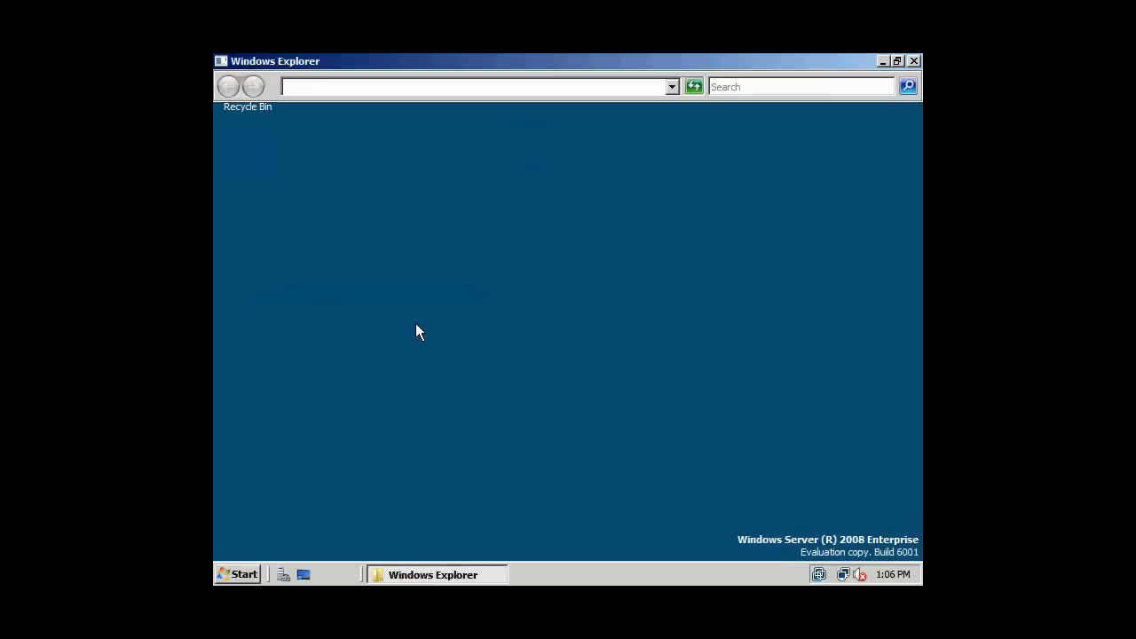
click(233, 300)
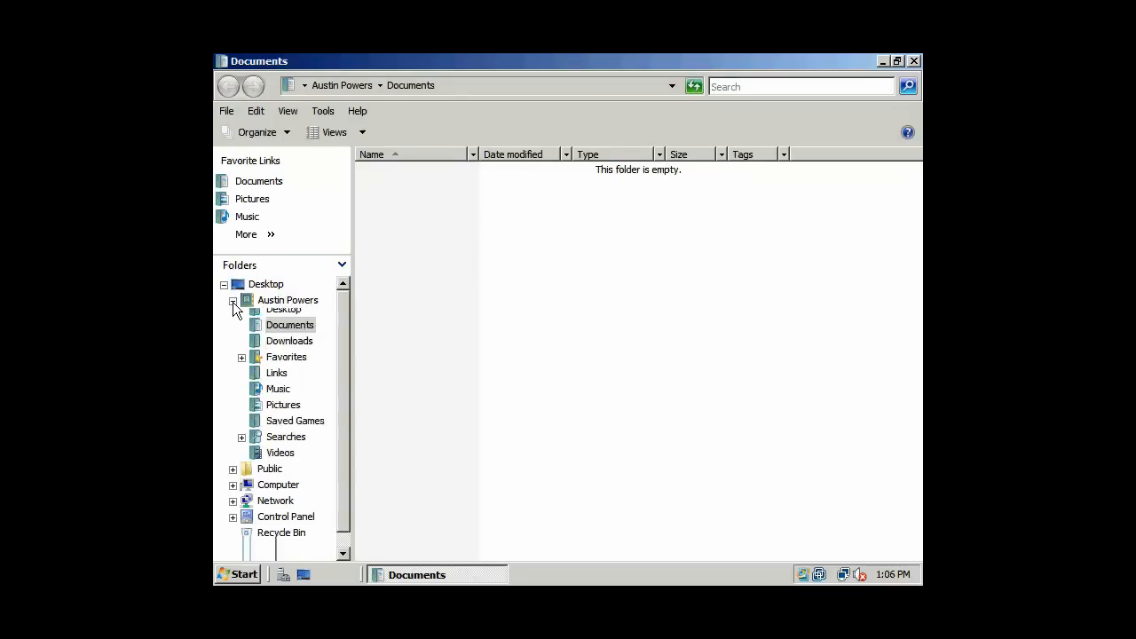
click(233, 317)
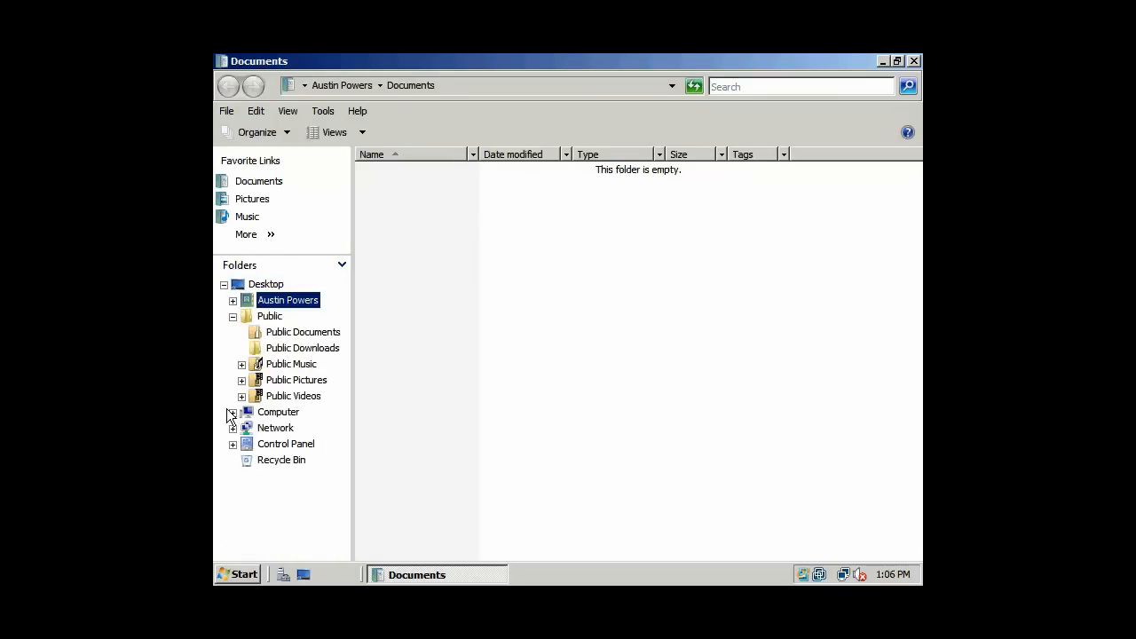
click(275, 412)
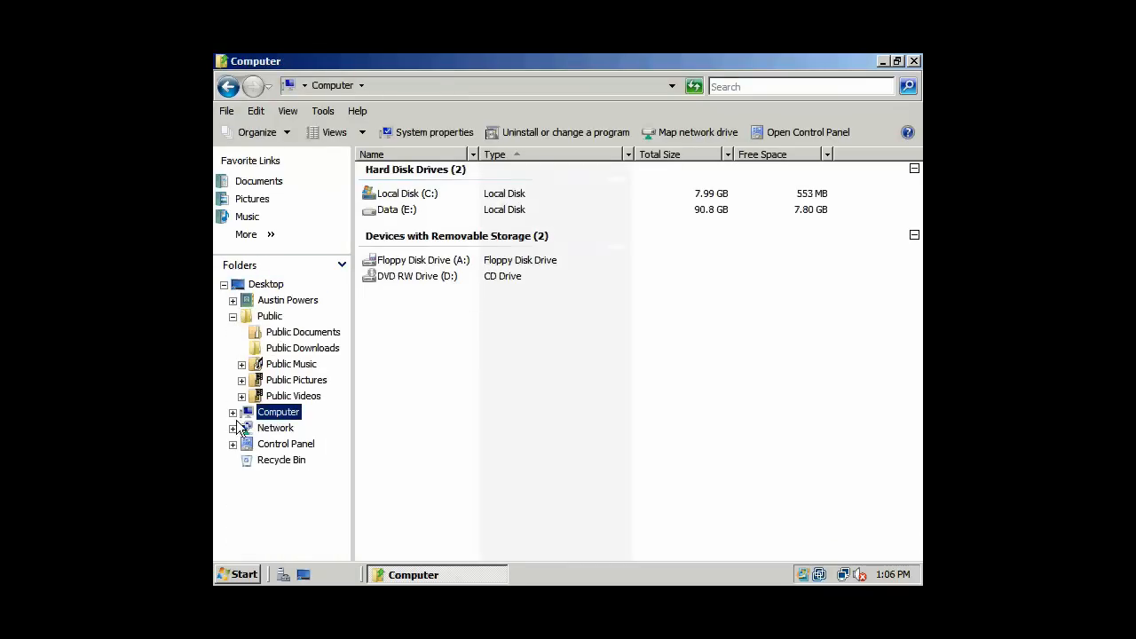
click(233, 412)
click(316, 447)
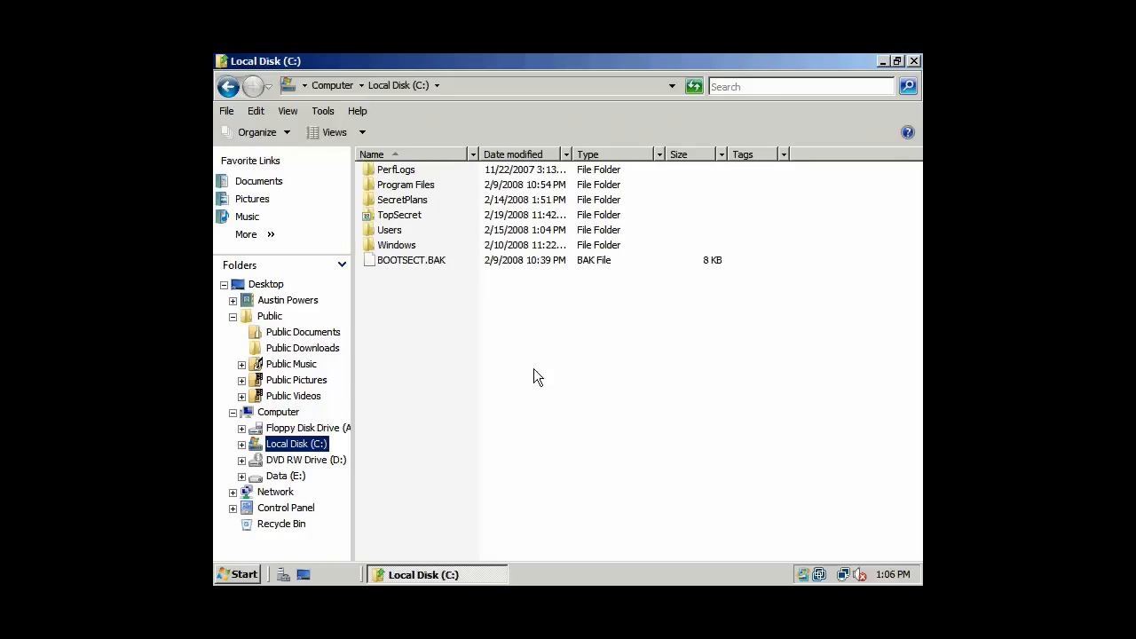
double_click(399, 215)
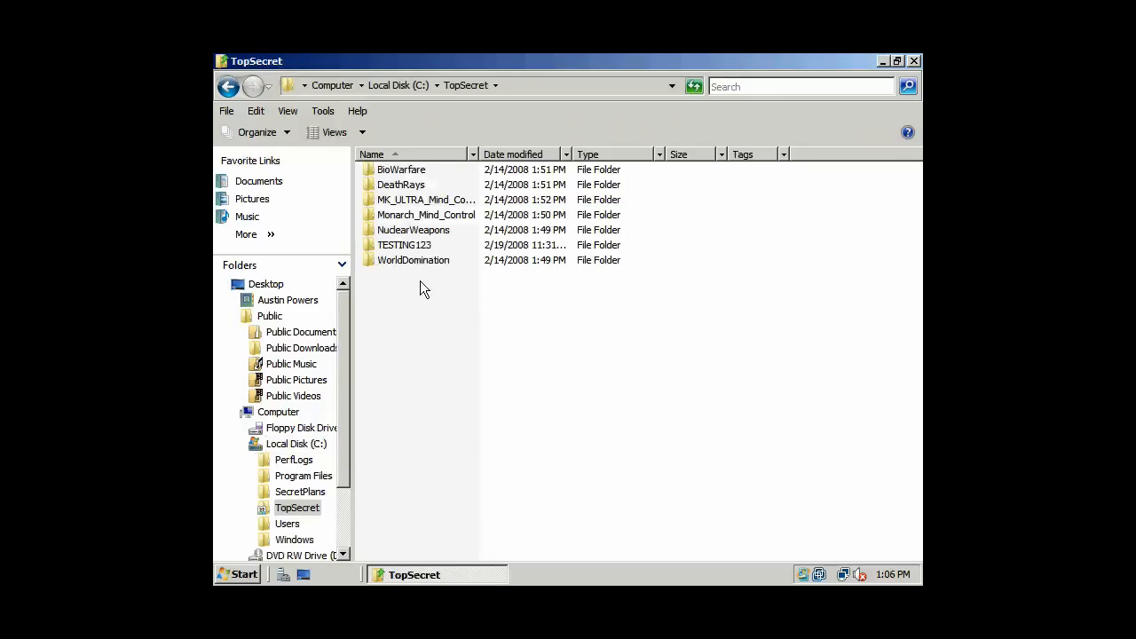
- Create a new folder named TEST in TopSecret, then select the TESTING123 folder
right_click(418, 312)
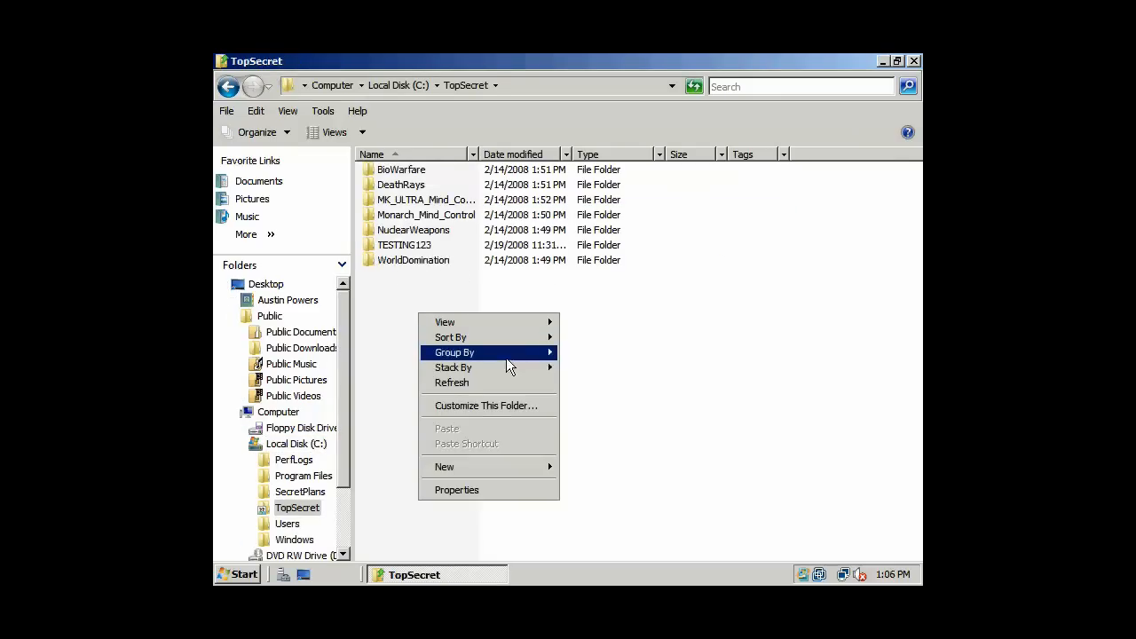
mouse_move(479, 468)
click(597, 469)
text(TEST)
click(456, 272)
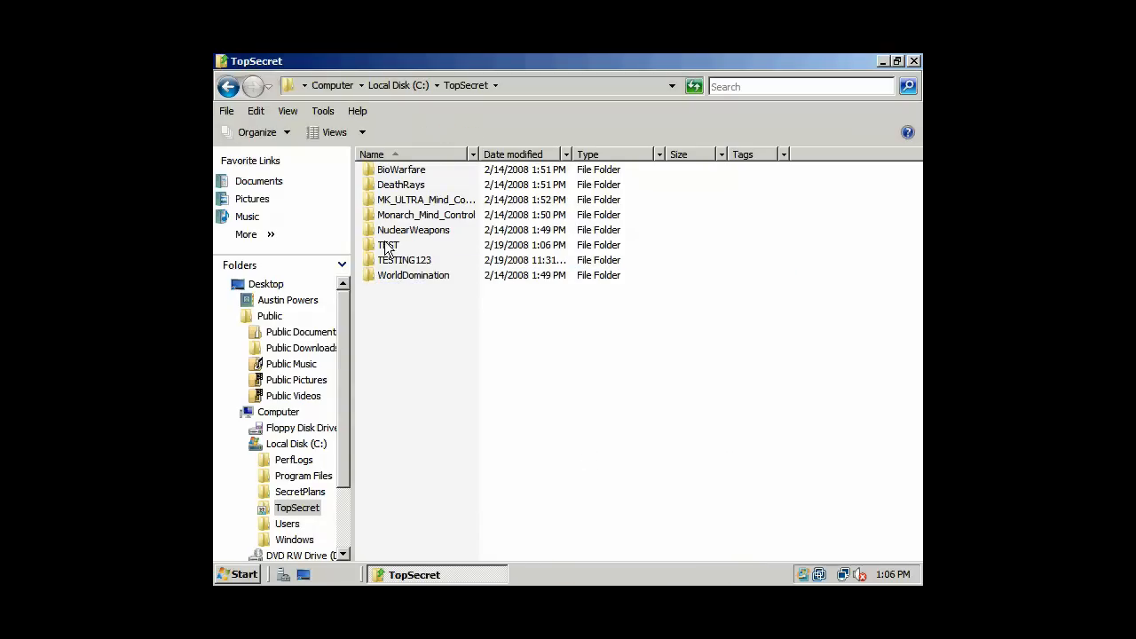
click(411, 263)
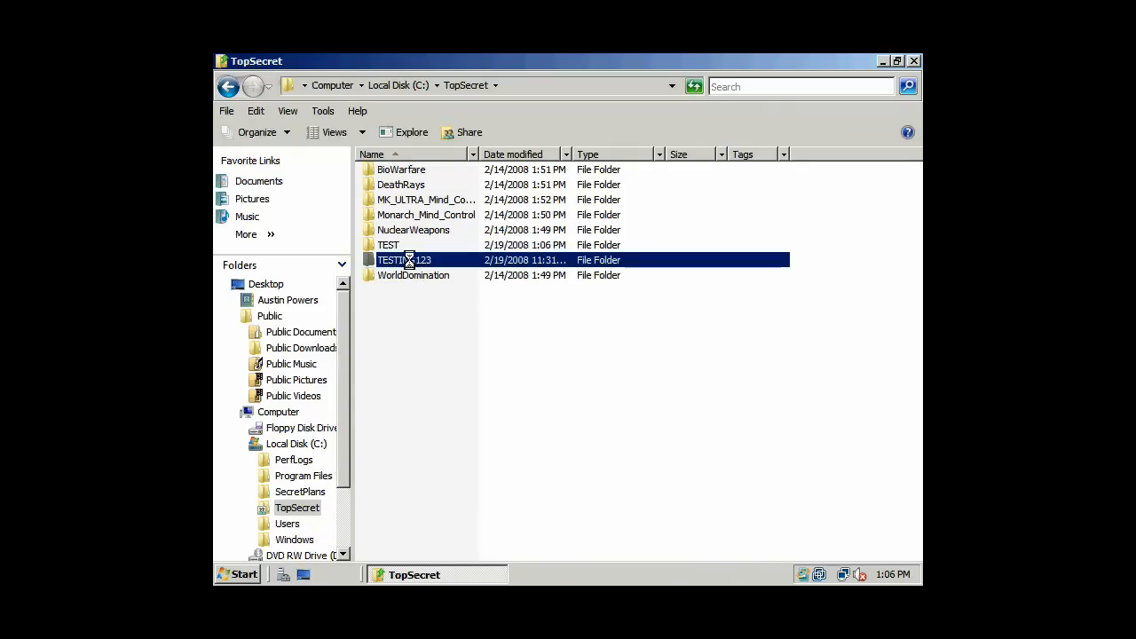
right_click(411, 263)
- Open the testing123 batch file in TESTING123 for editing in Notepad
click(423, 265)
click(397, 169)
right_click(396, 169)
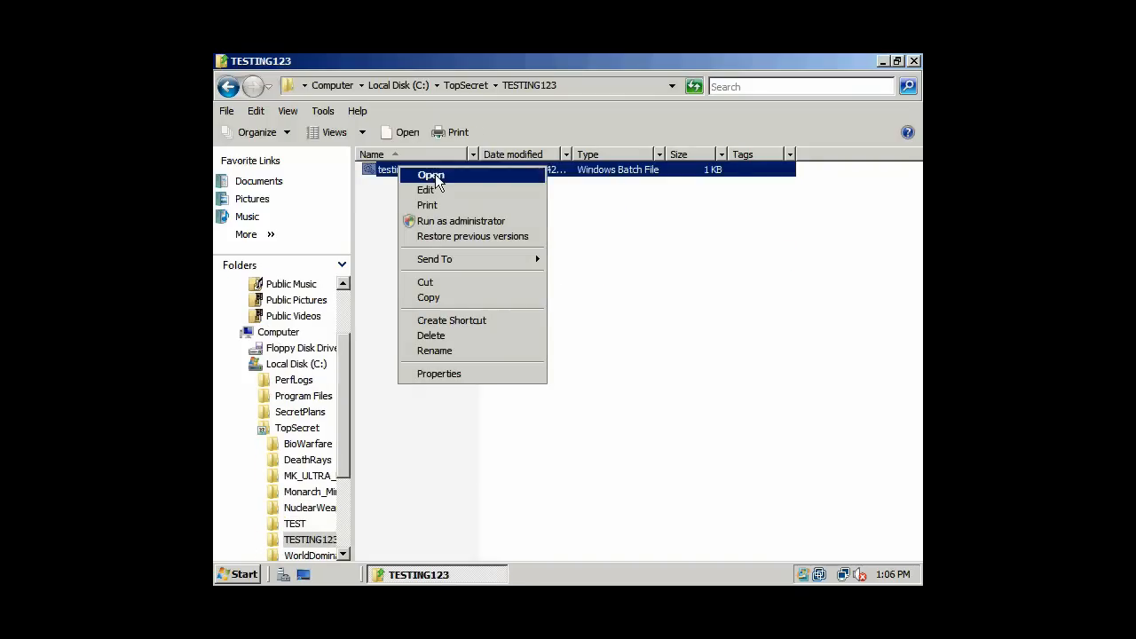
click(440, 189)
- Add the line 'REM Yeah baby' to the batch file, save it and close Notepad
click(435, 234)
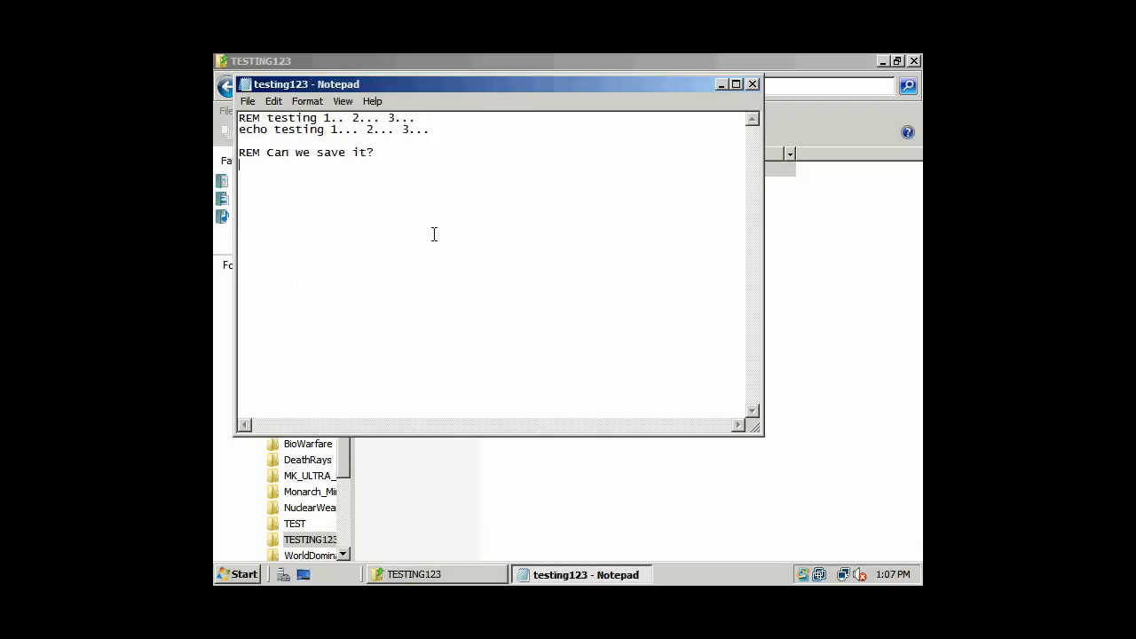
text(REM Yah baby!)
key(Left)
text(e)
key(Down)
click(250, 101)
click(262, 149)
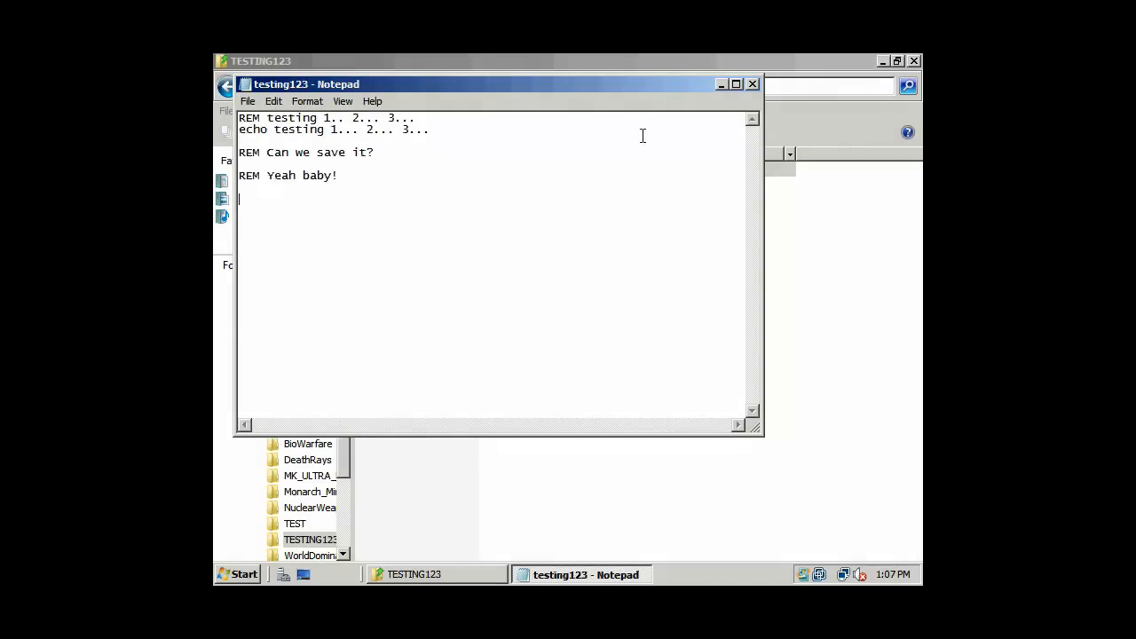
click(753, 83)
- Go back through TopSecret to Local Disk (C:) and close the Explorer window
right_click(714, 312)
click(702, 315)
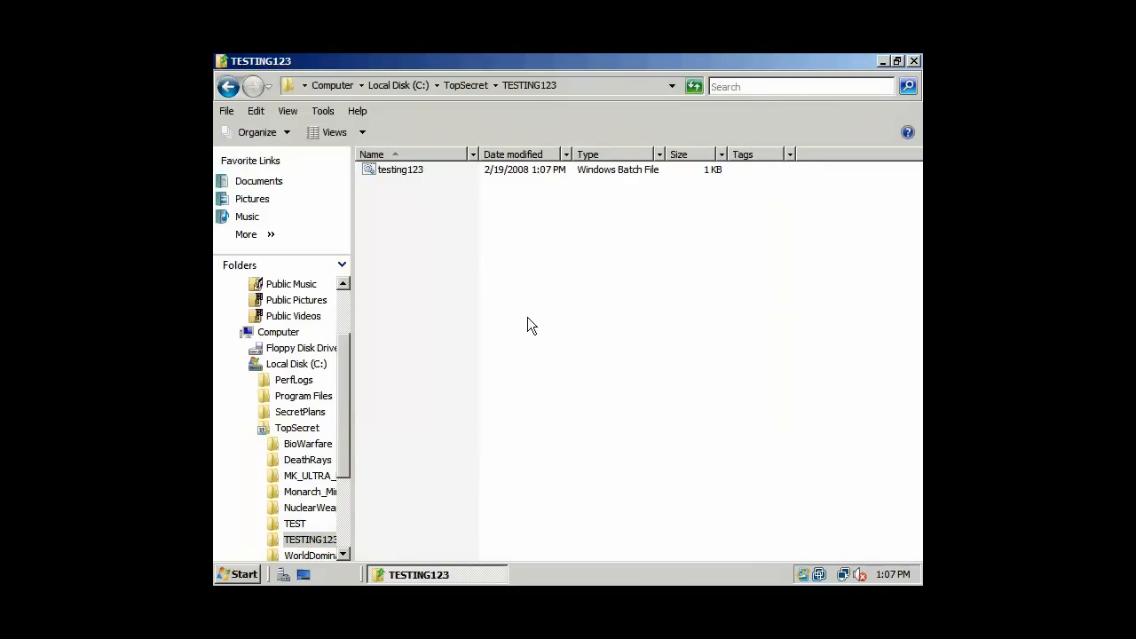
scroll(333, 352, up, 2)
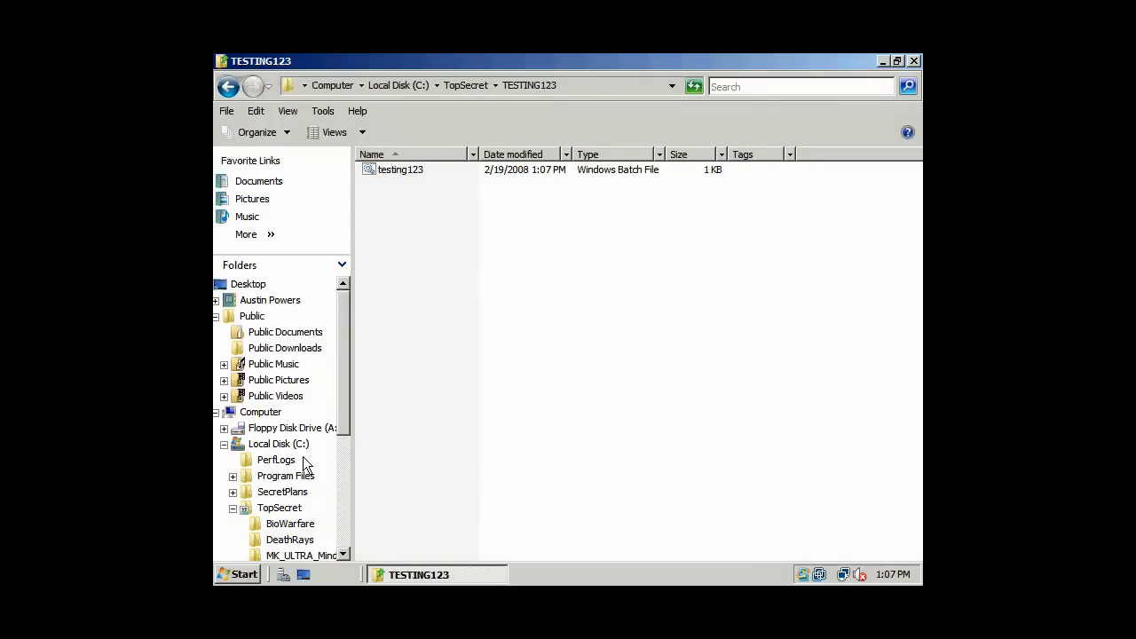
click(227, 86)
click(227, 86)
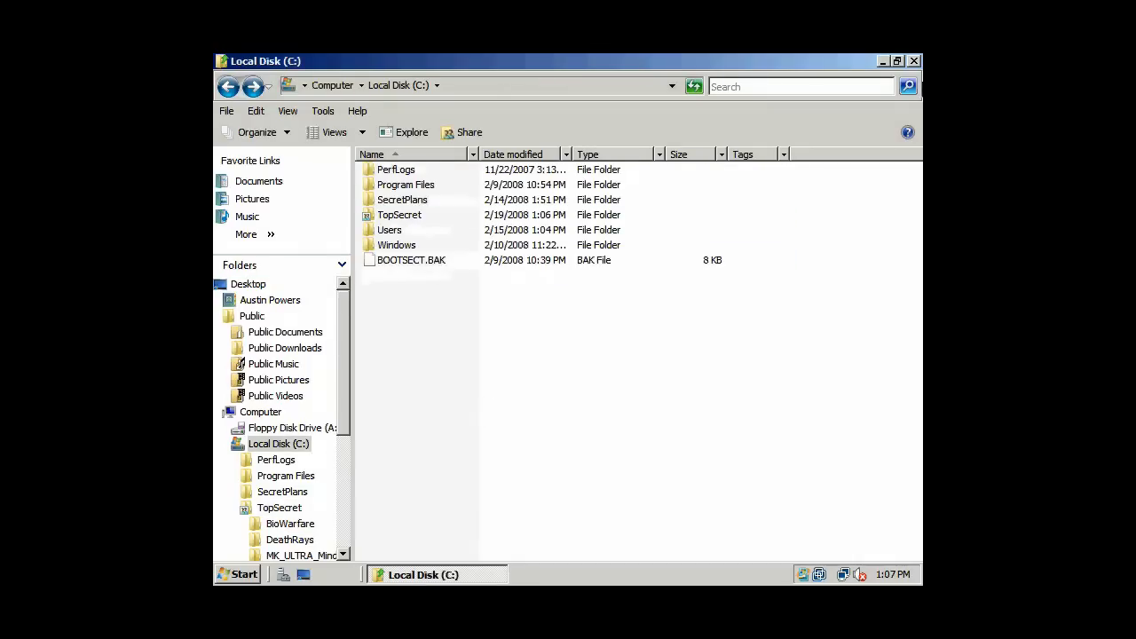
click(913, 61)
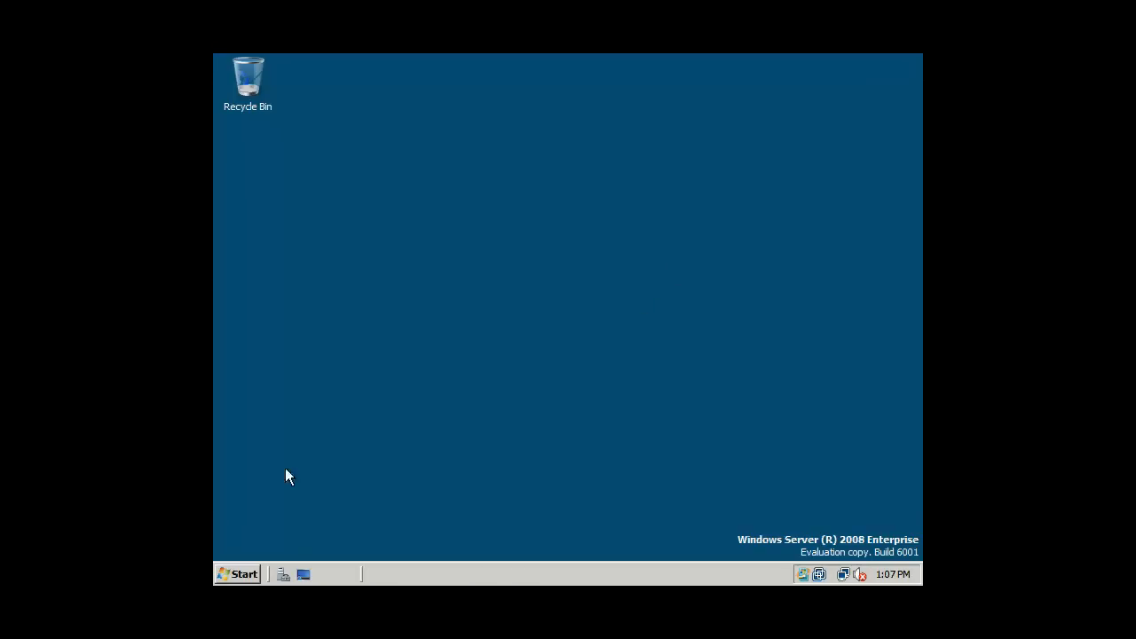
- Log off the current user, press Ctrl+Alt+Delete and acknowledge the logon warning
click(245, 577)
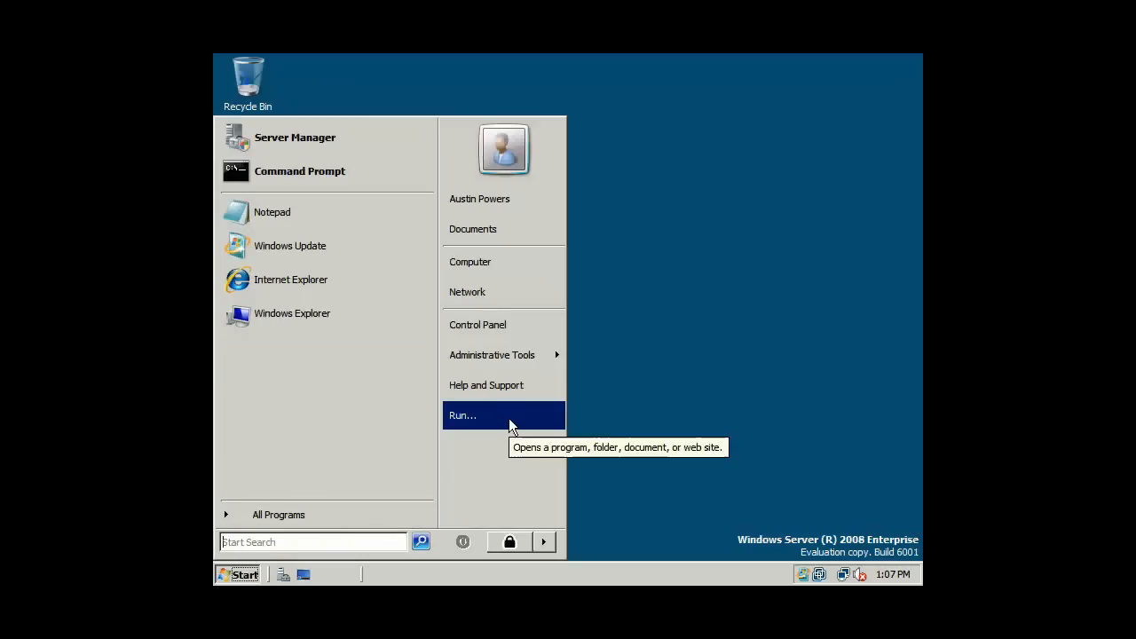
click(551, 548)
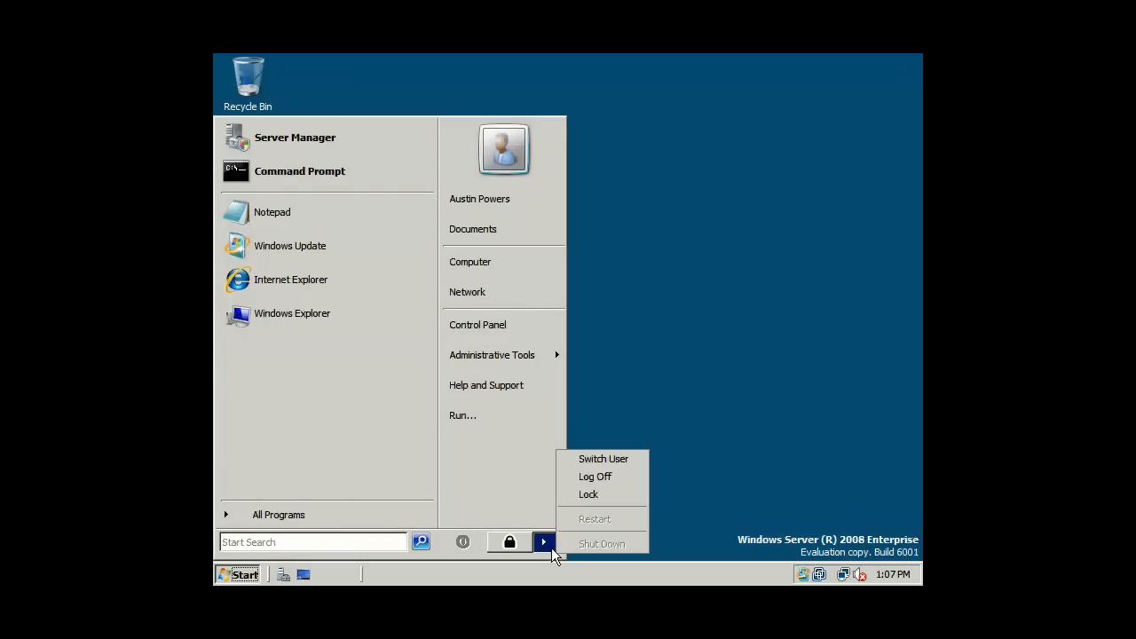
click(596, 475)
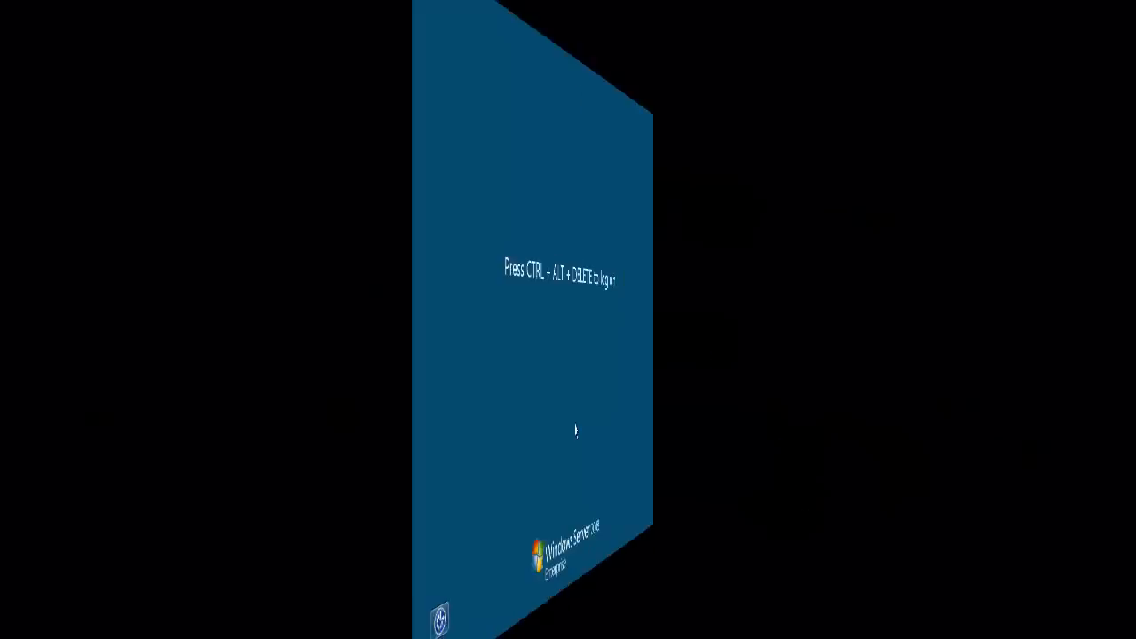
key(ctrl+alt+Delete)
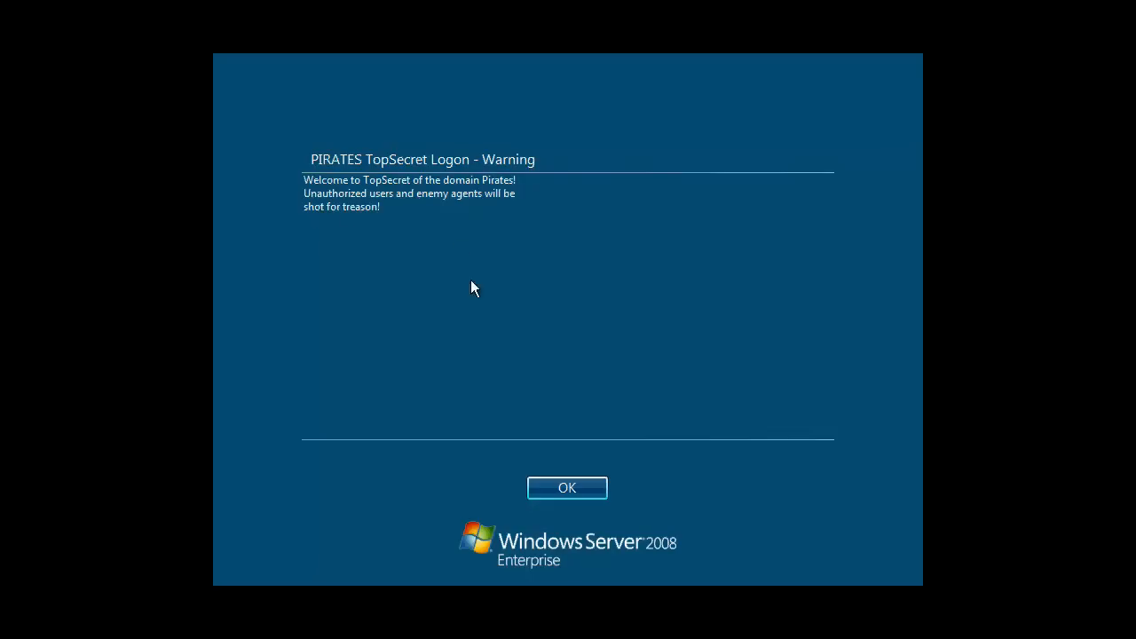
click(581, 494)
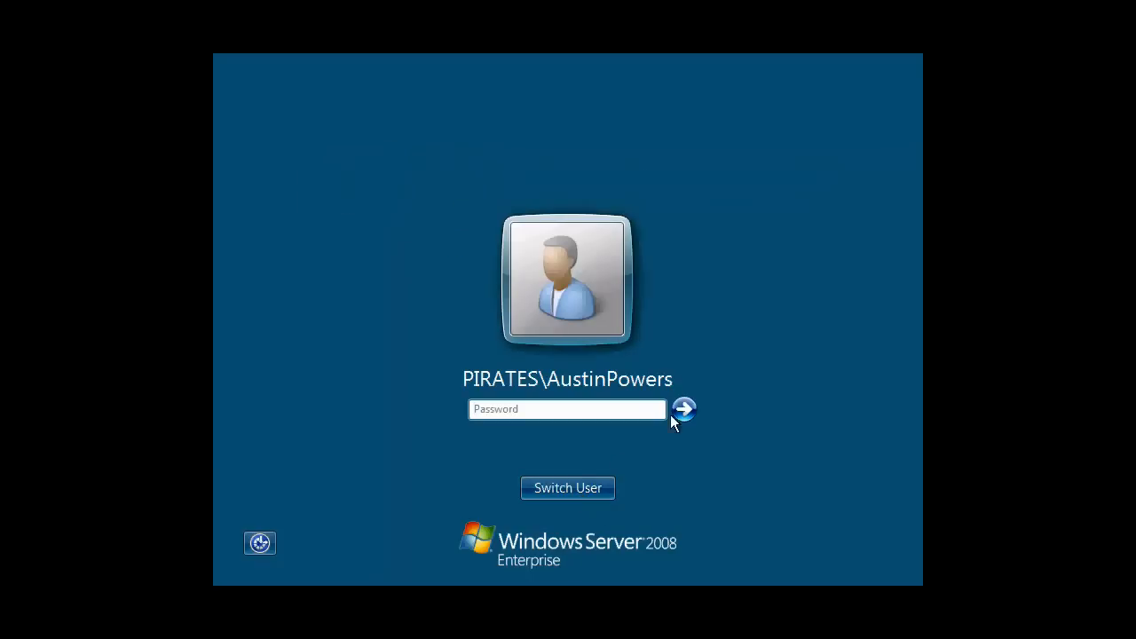
- Log on via Other User as PIRATES\administrator with the administrator password
click(577, 485)
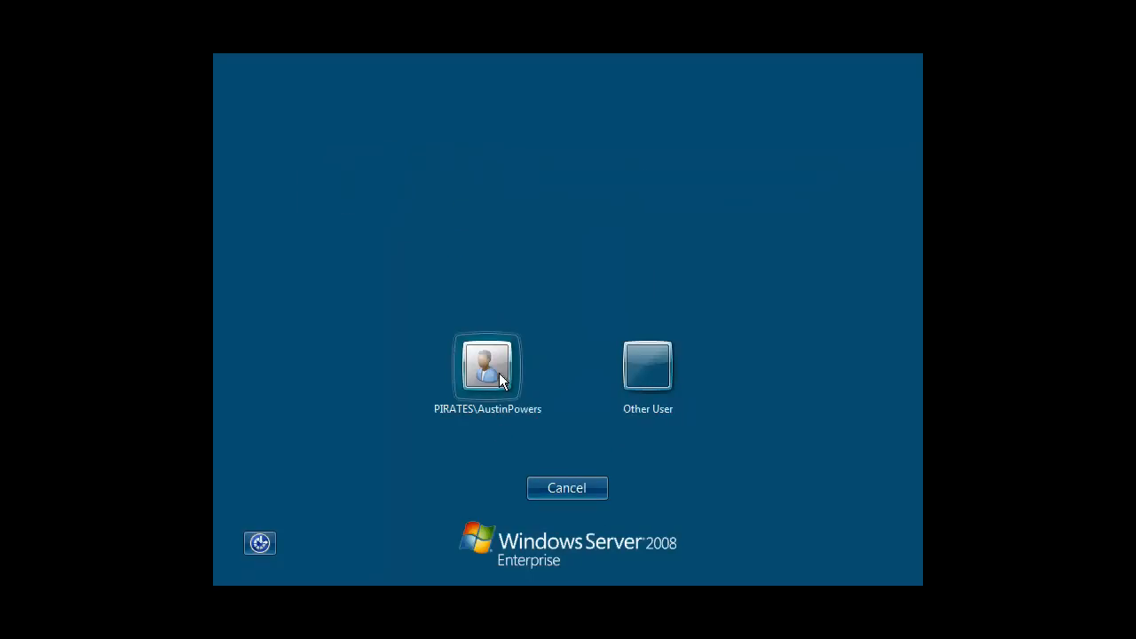
click(643, 370)
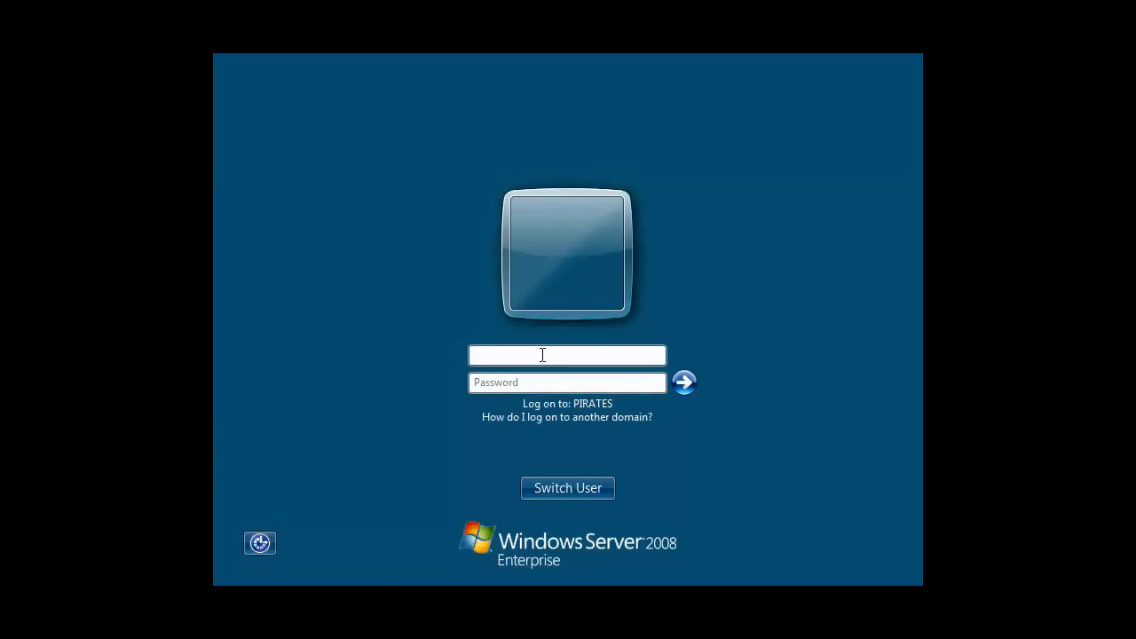
text(PIRATES\administrator)
key(Tab)
text(***)
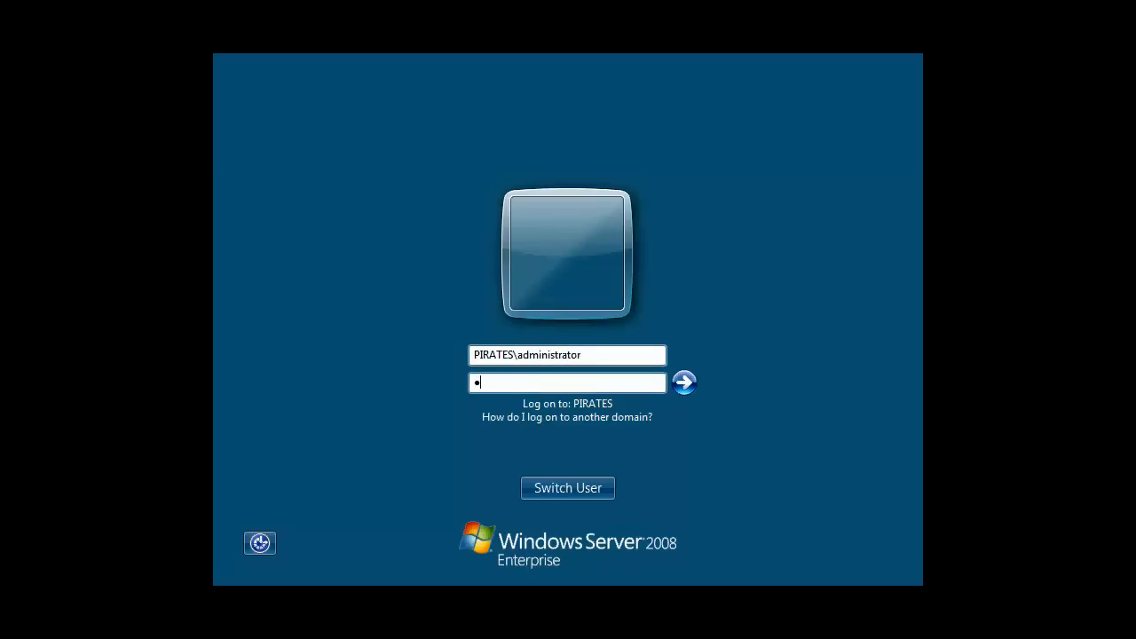
text(******)
key(Return)
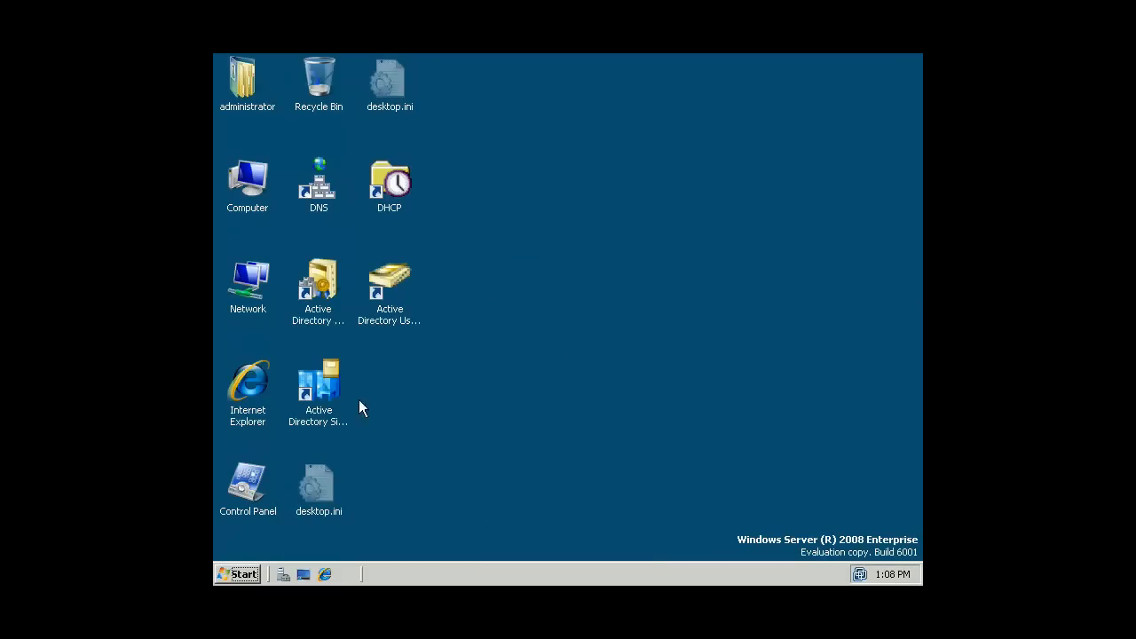
- Open Server Manager from Computer > Manage and browse Event Viewer > Windows Logs > Security
click(242, 574)
click(552, 423)
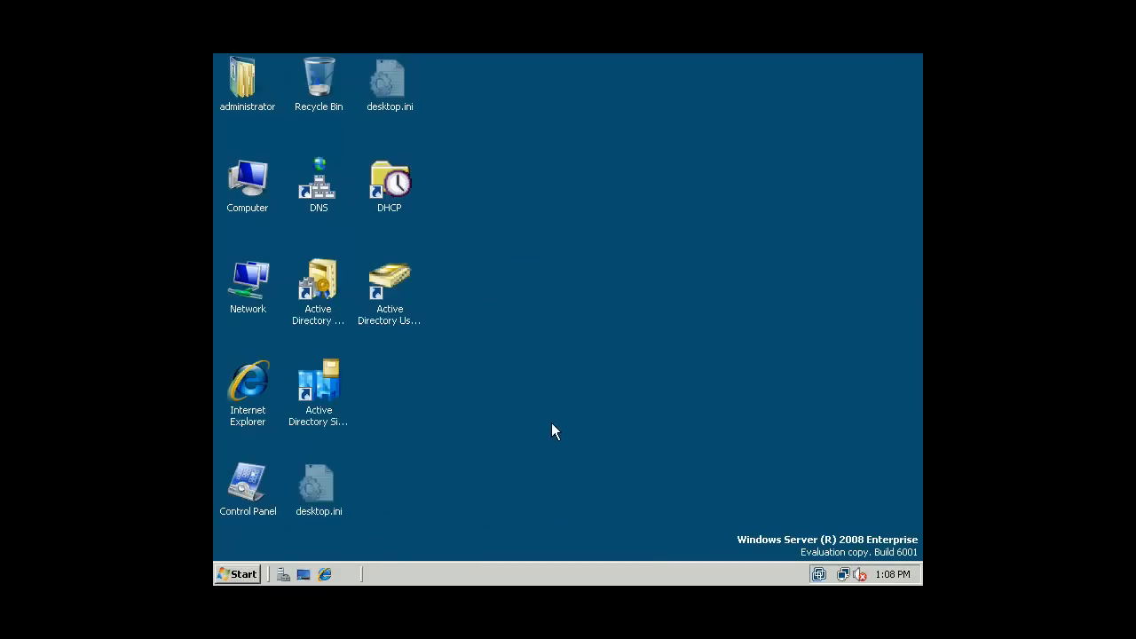
right_click(253, 211)
click(298, 252)
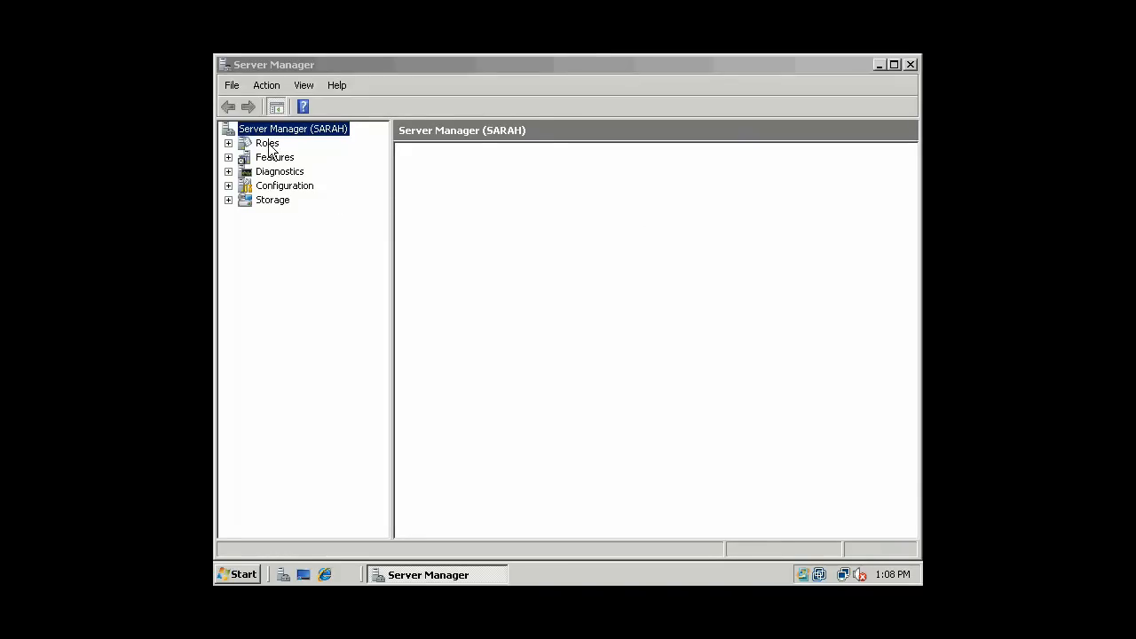
click(263, 185)
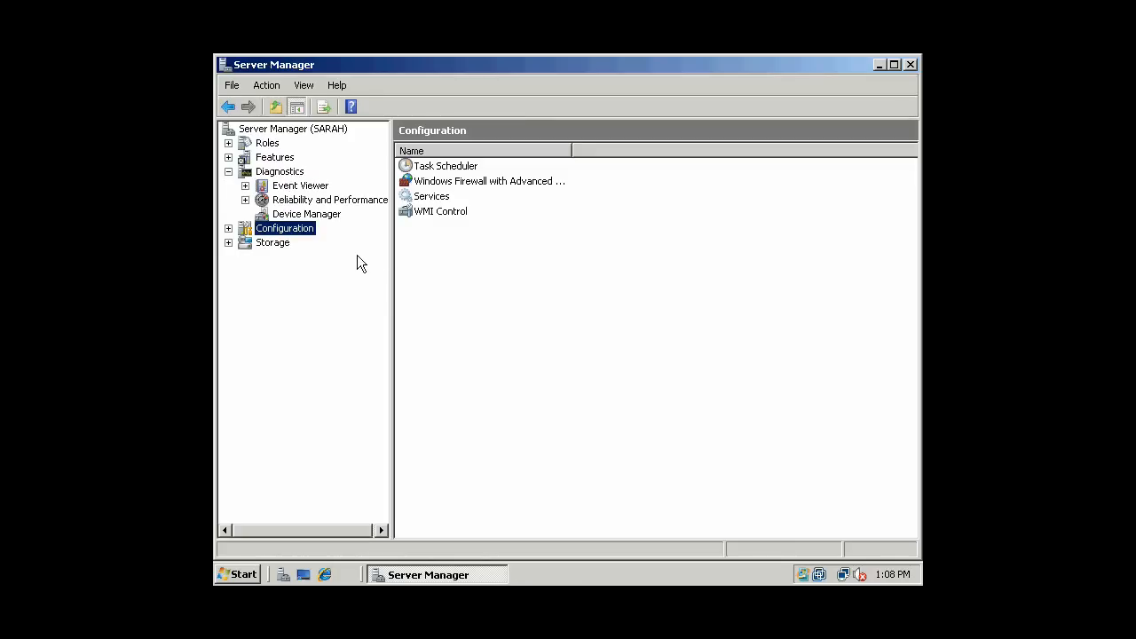
click(291, 187)
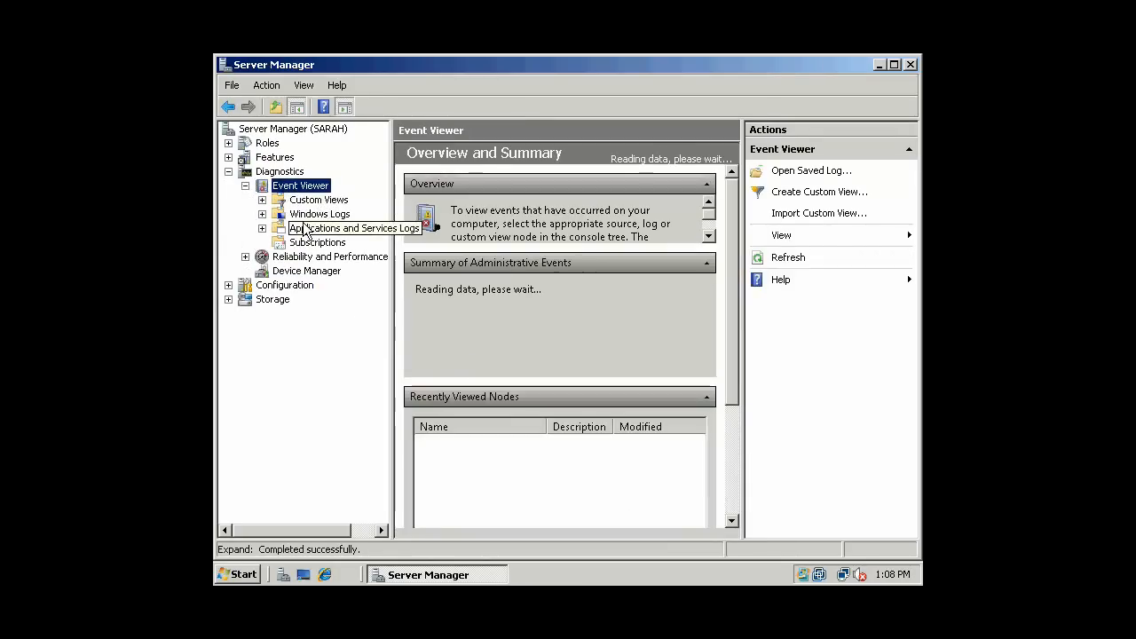
click(305, 215)
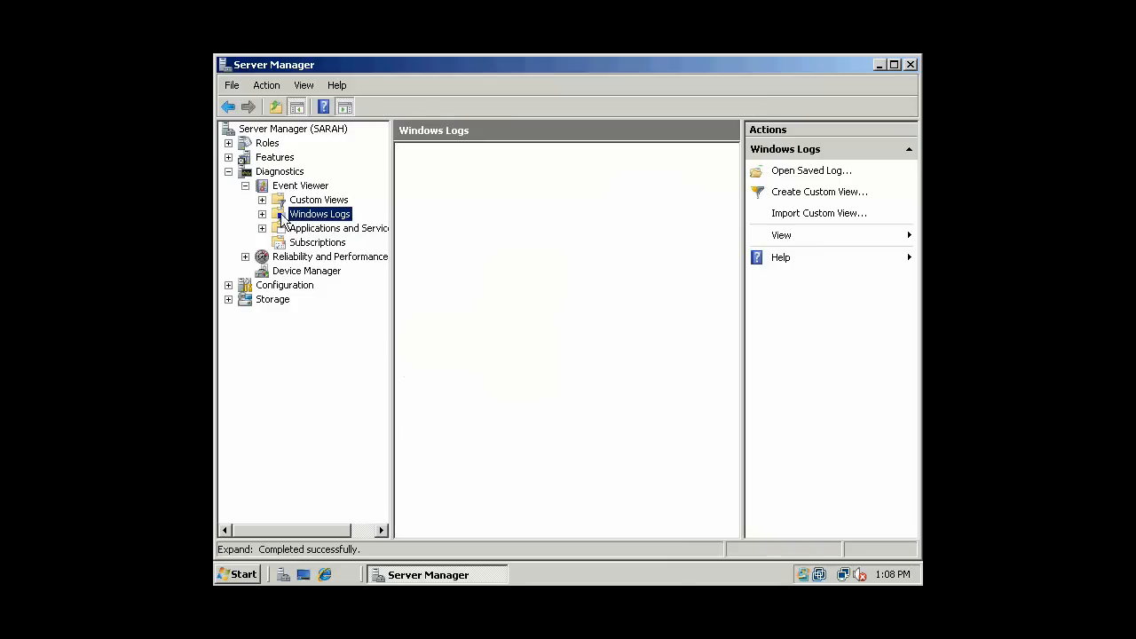
click(261, 214)
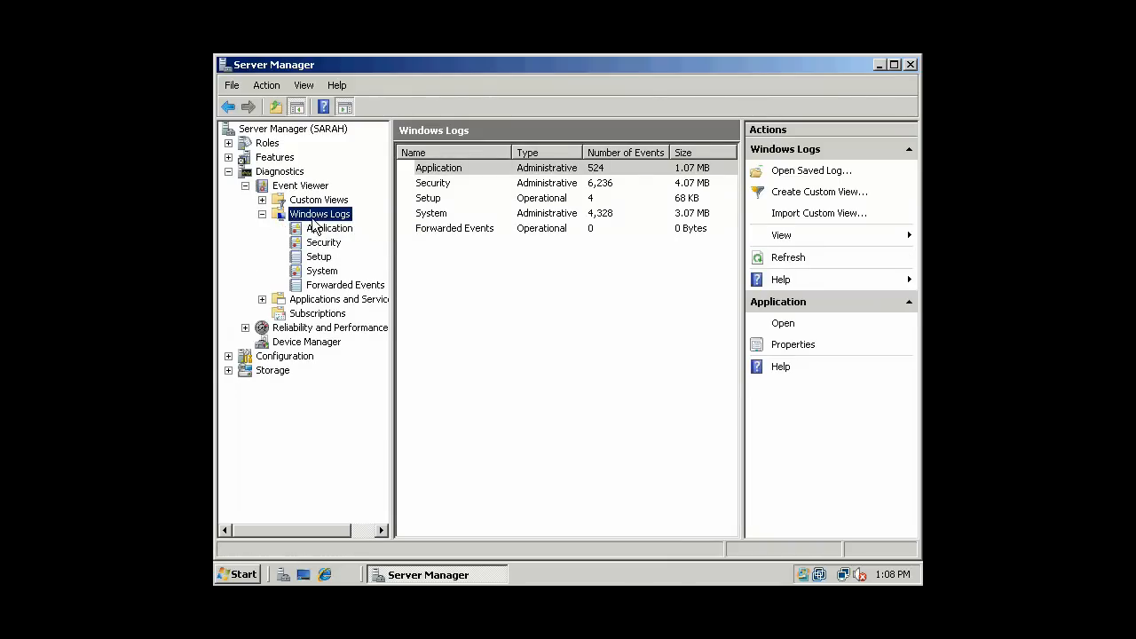
click(325, 243)
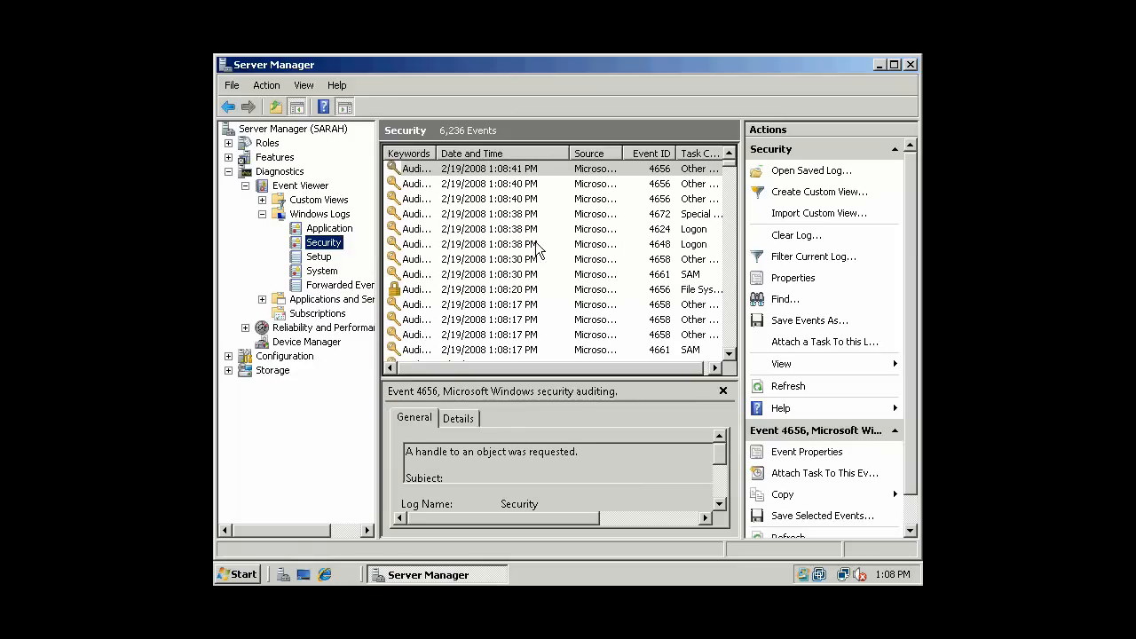
- Inspect the 4661 and 4658 Security events, opening and closing a 4658 event's properties
drag(730, 171, 897, 231)
click(655, 199)
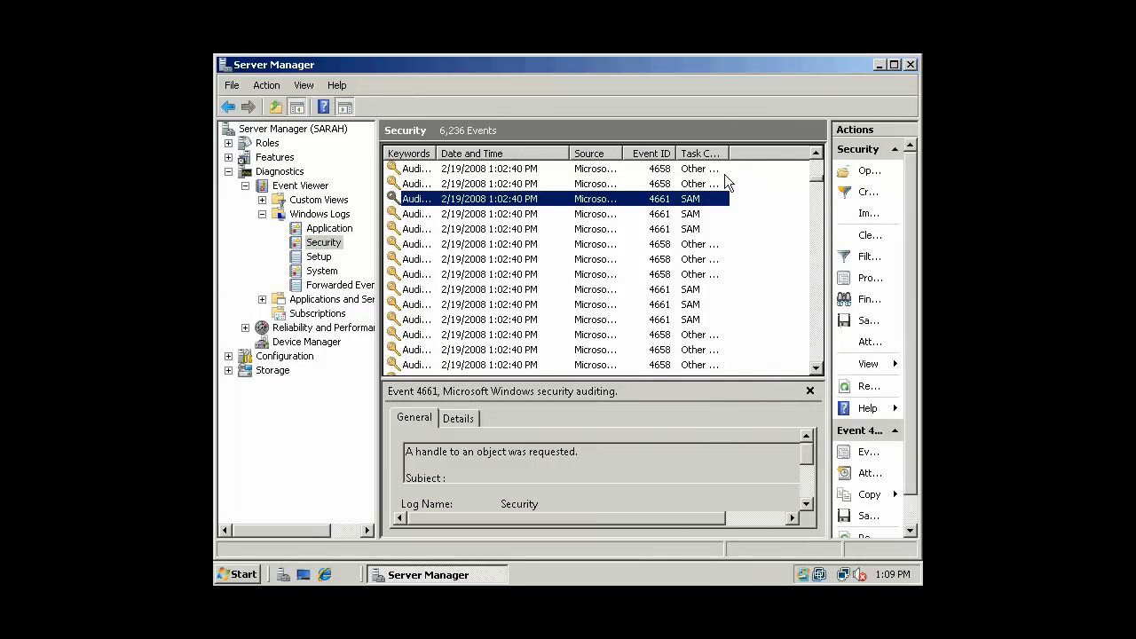
click(511, 183)
click(510, 169)
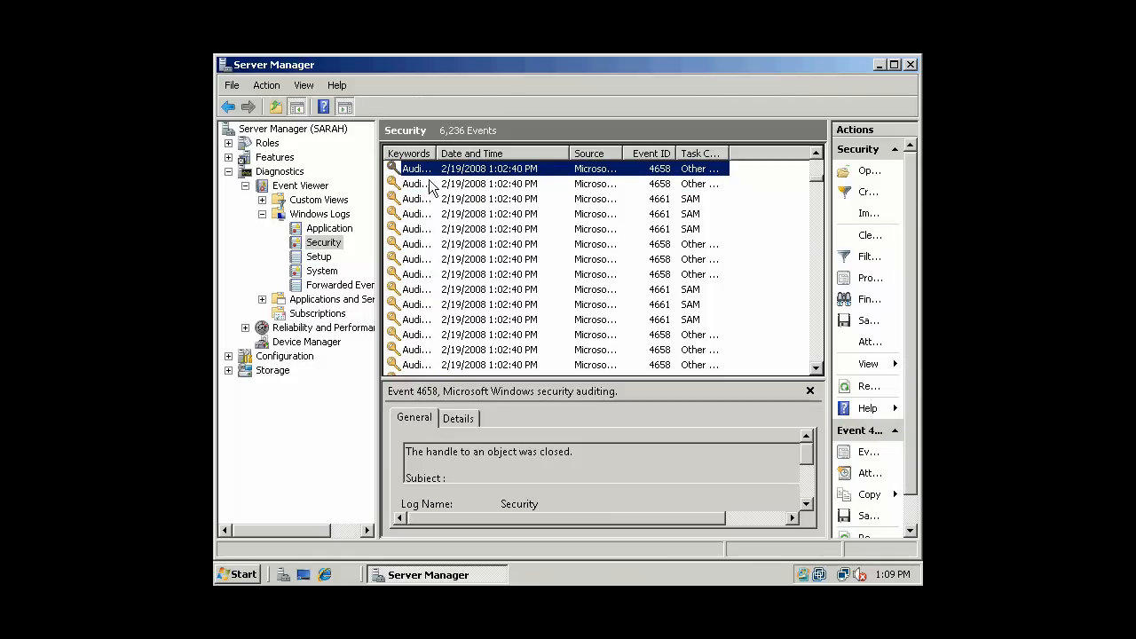
double_click(459, 182)
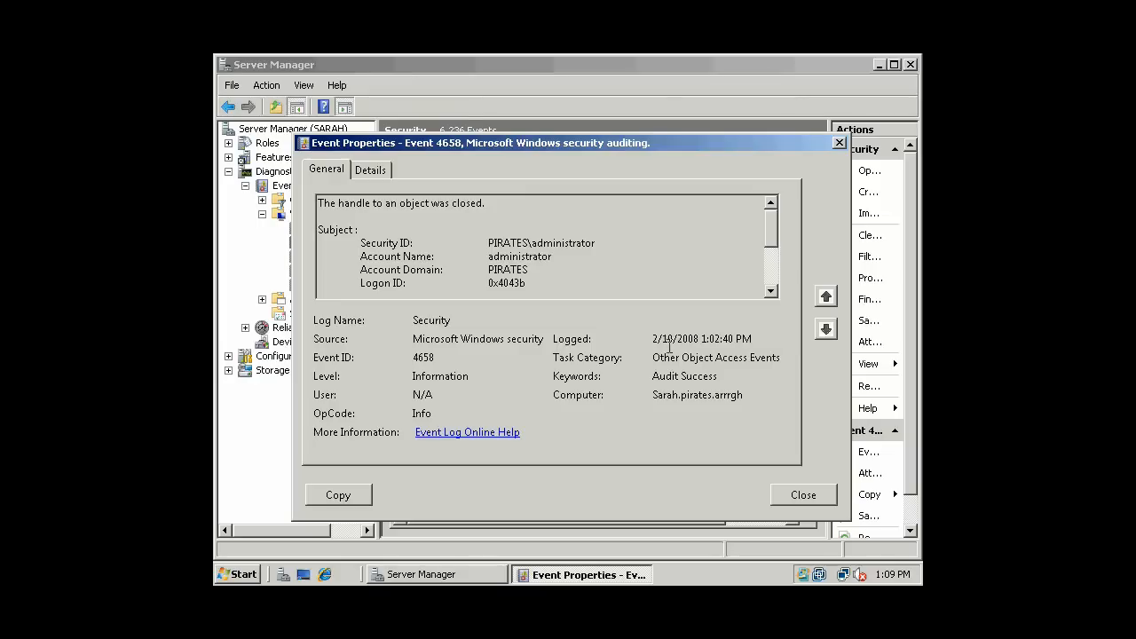
click(793, 495)
- Widen the Keywords column and scroll the log to reveal the Audit Failure 4656 entry
scroll(819, 245, down, 3)
scroll(818, 257, down, 10)
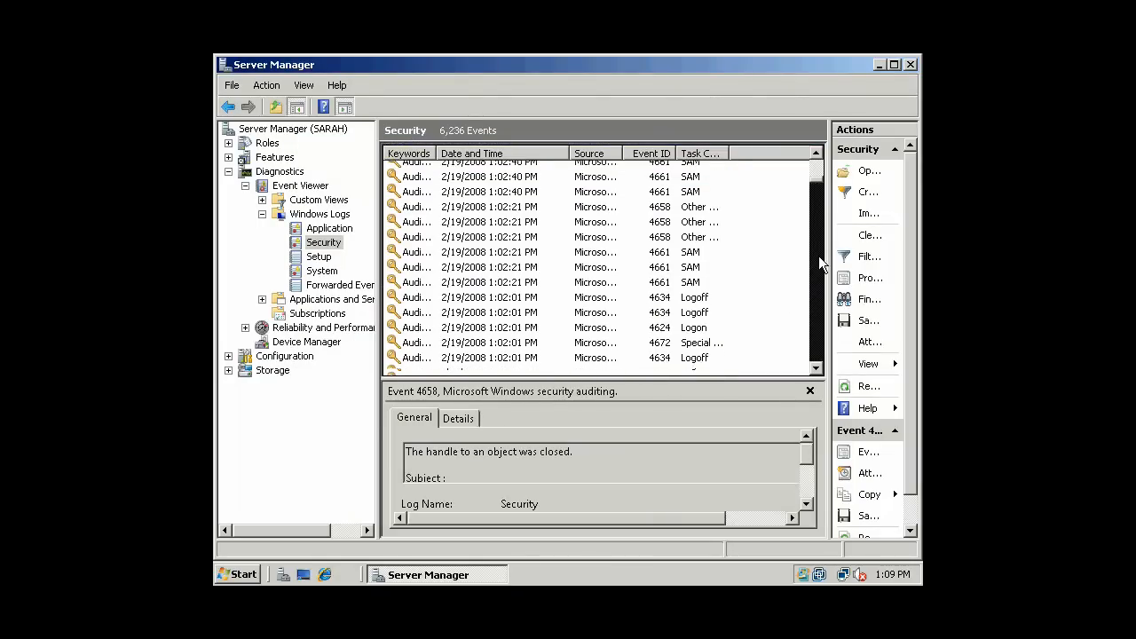
scroll(818, 271, down, 3)
drag(451, 155, 489, 169)
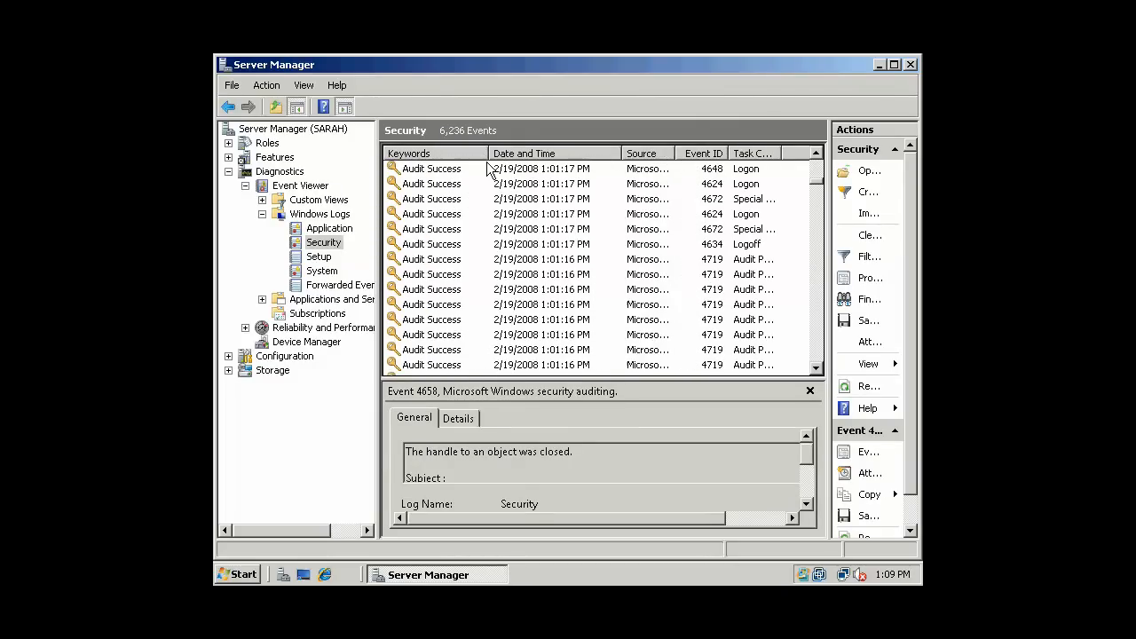
drag(818, 182, 817, 282)
click(817, 361)
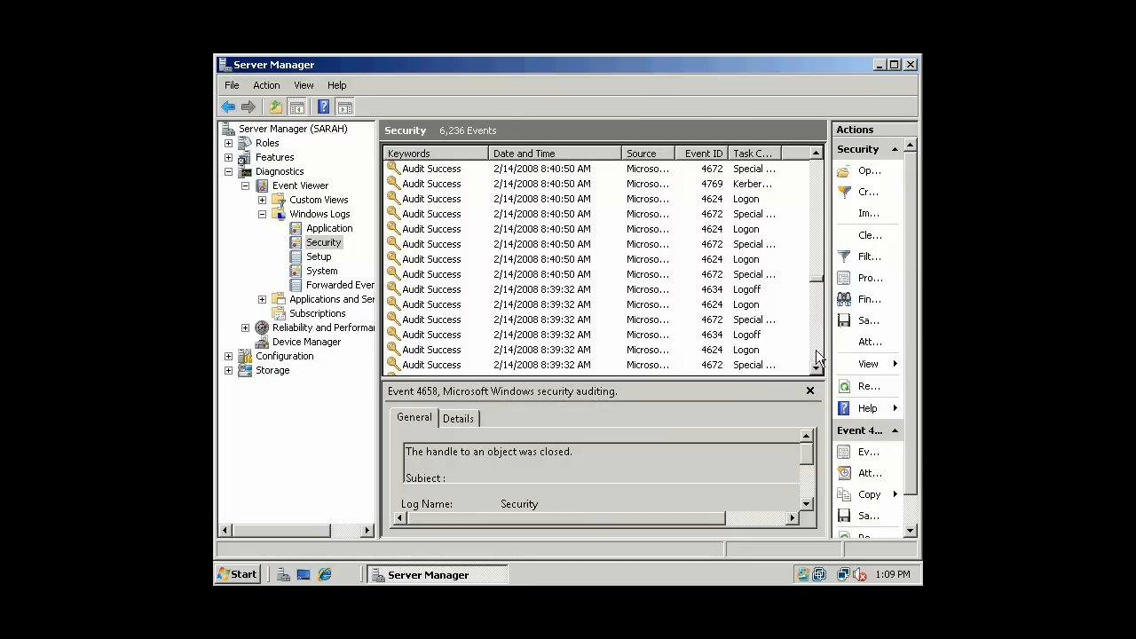
drag(817, 280, 817, 166)
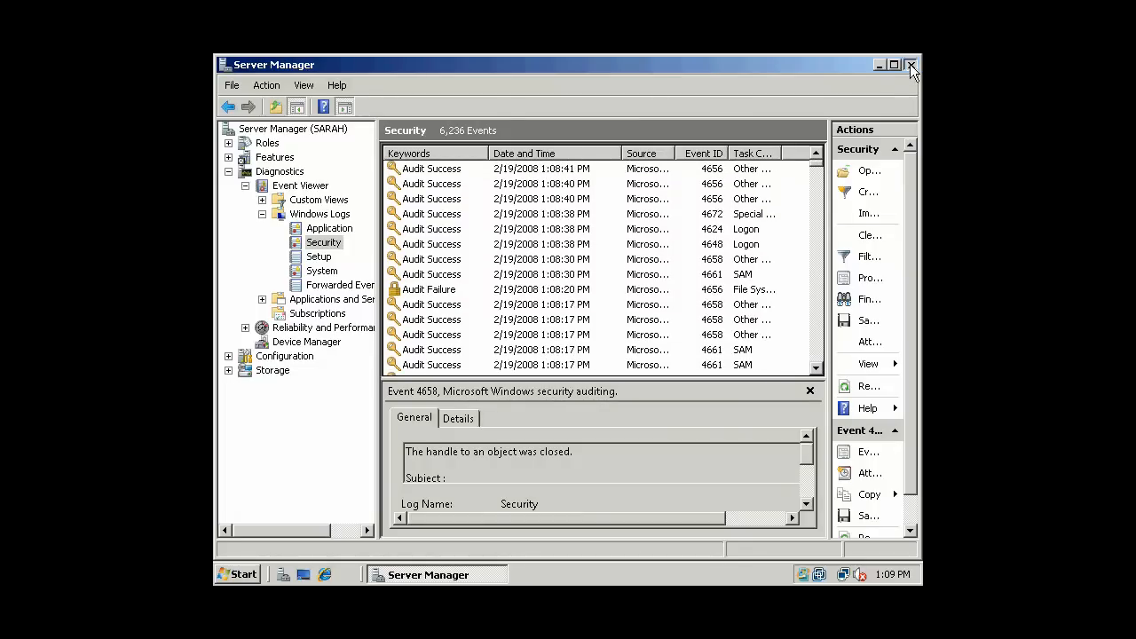
- Close Server Manager and log off the administrator account
click(910, 64)
click(237, 576)
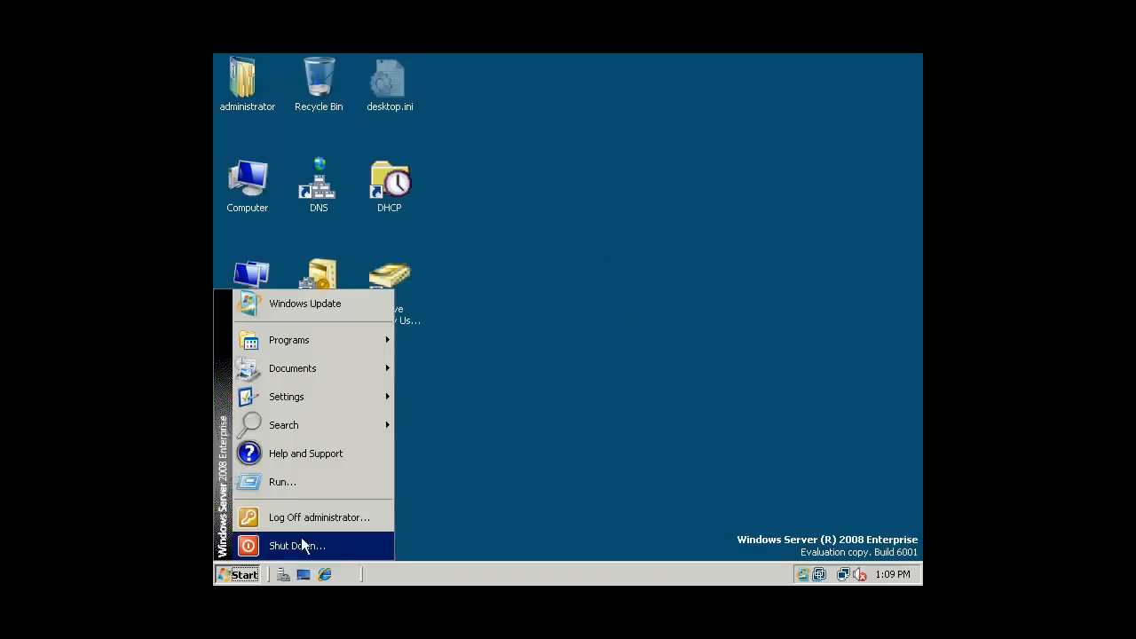
click(625, 346)
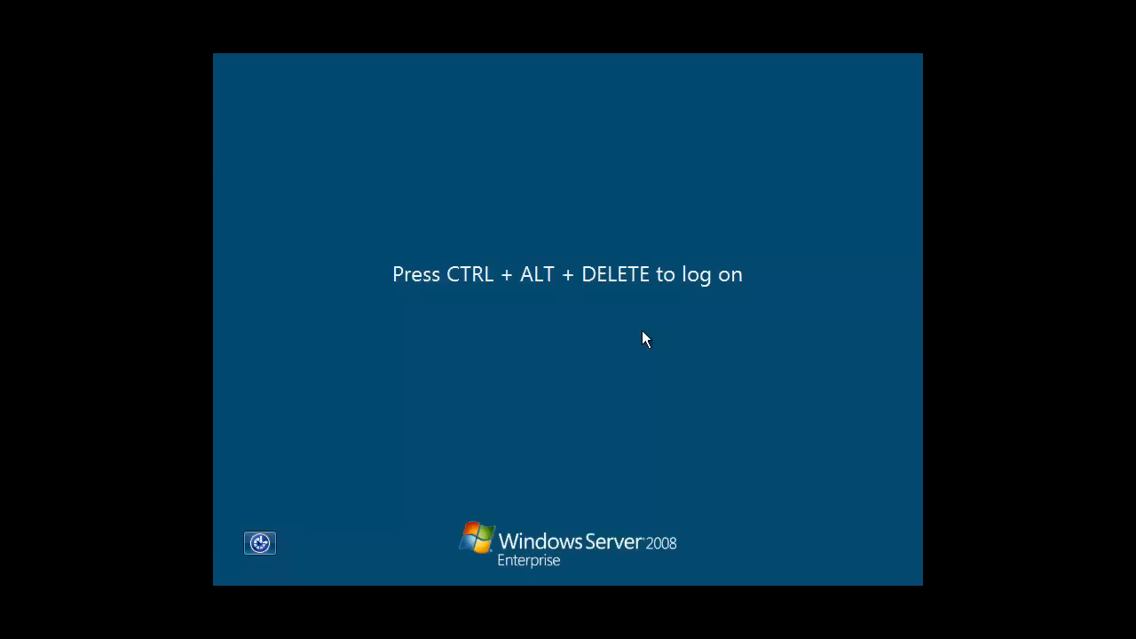
- Press Ctrl+Alt+Delete, accept the warning, and log on as another PIRATES domain user with their password
key(ctrl+alt+Delete)
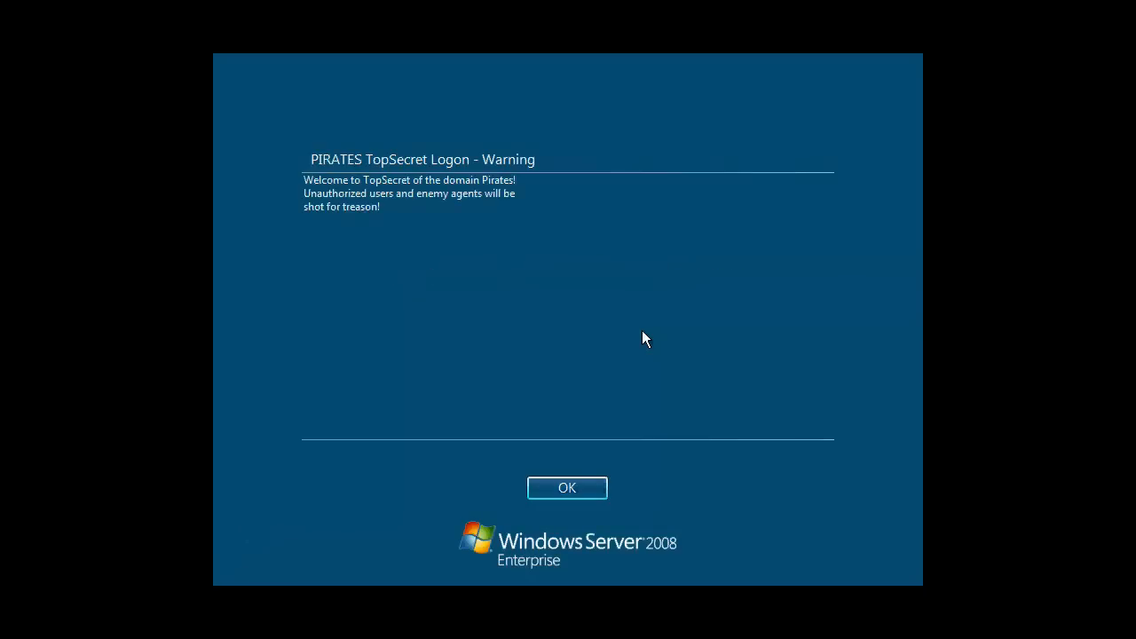
click(539, 488)
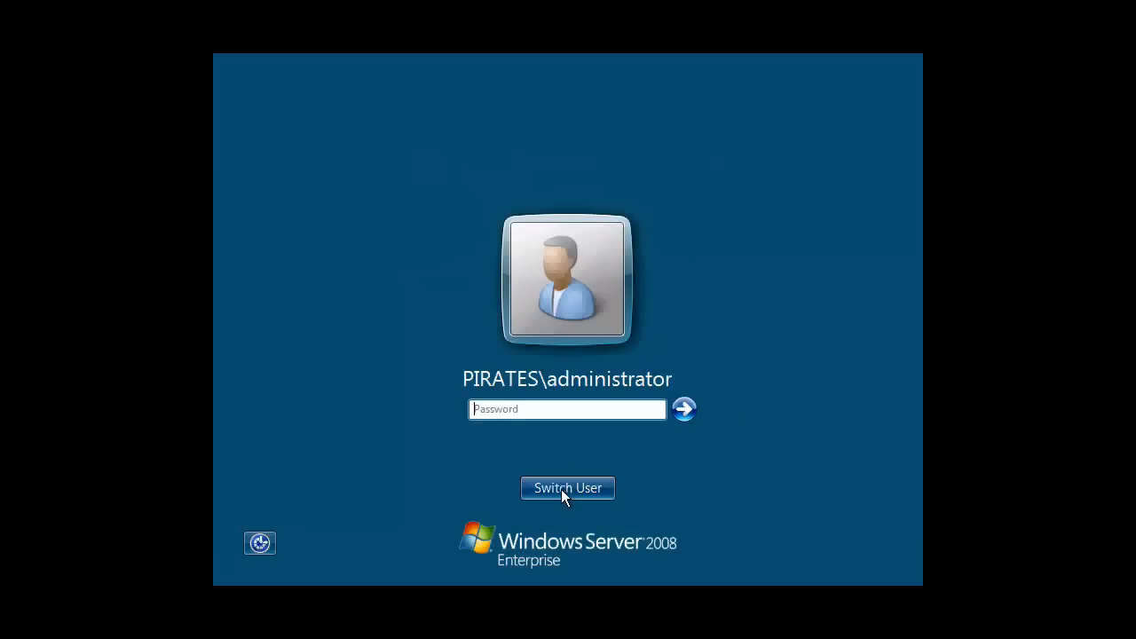
click(564, 491)
click(649, 390)
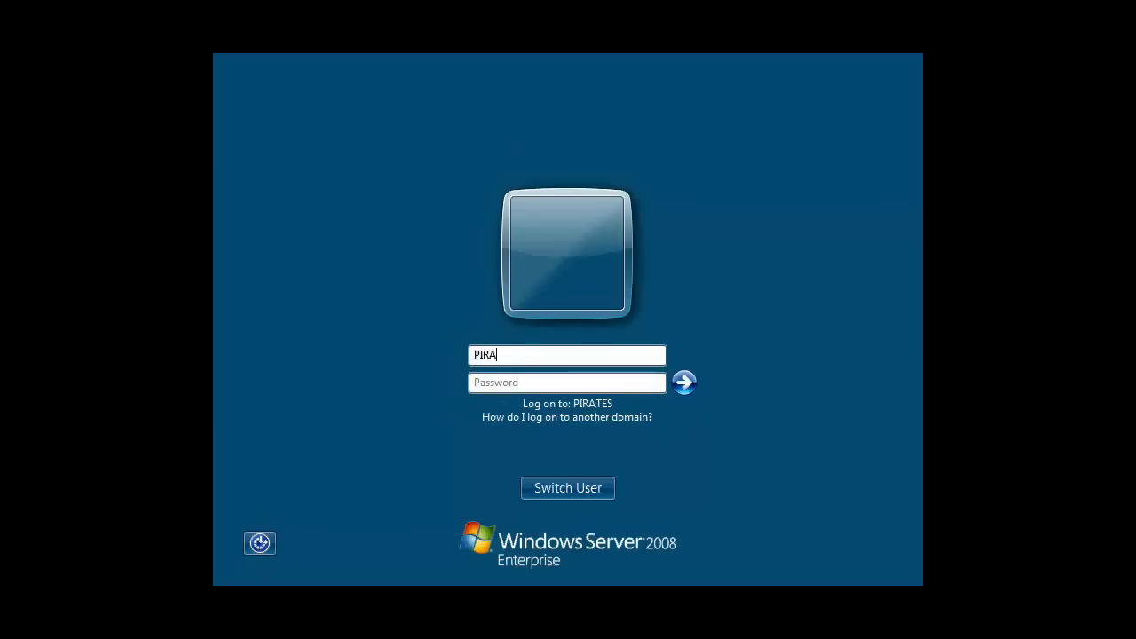
text(PIRATES\DrEvil)
key(Tab)
text(***)
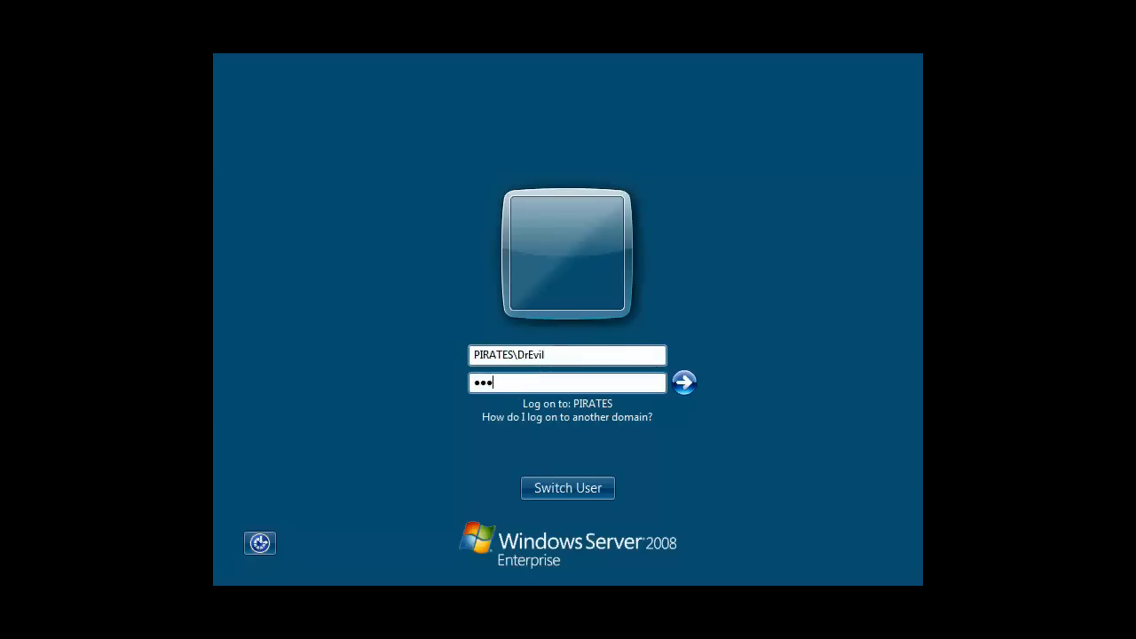
text(*)
key(Return)
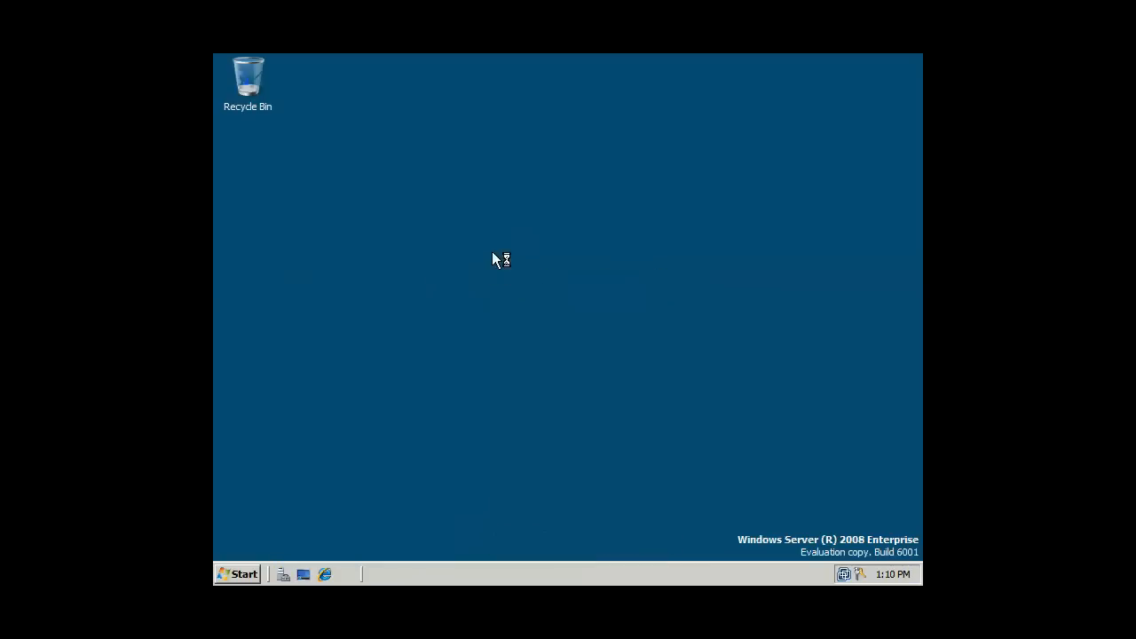
- Postpone Windows activation, open Windows Explorer to Local Disk (C:) and try opening TopSecret
click(706, 543)
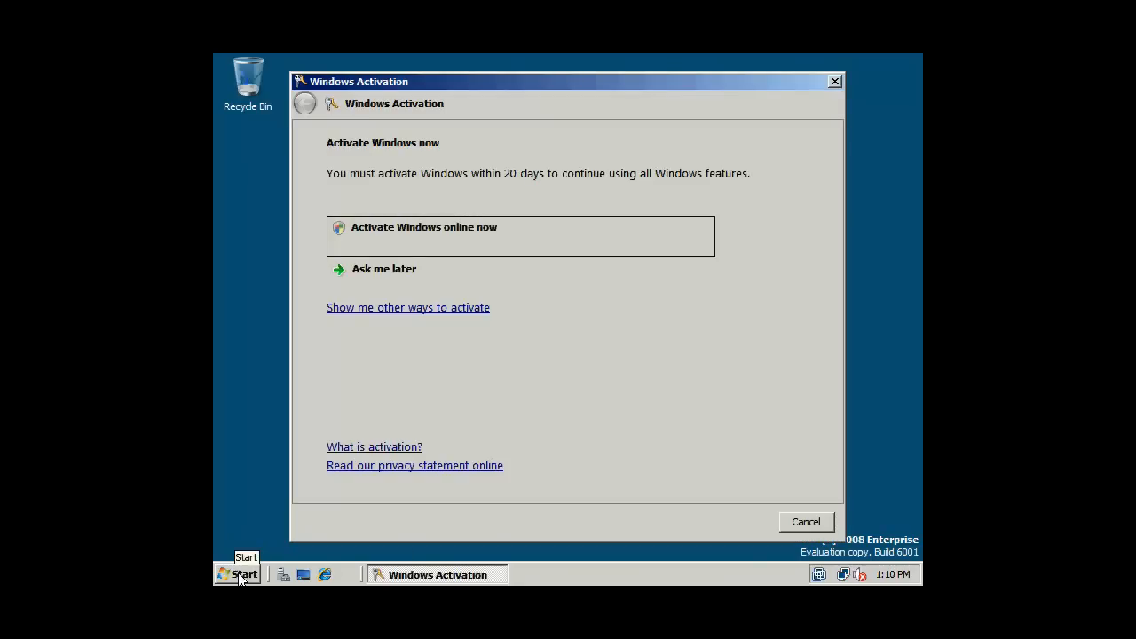
click(821, 526)
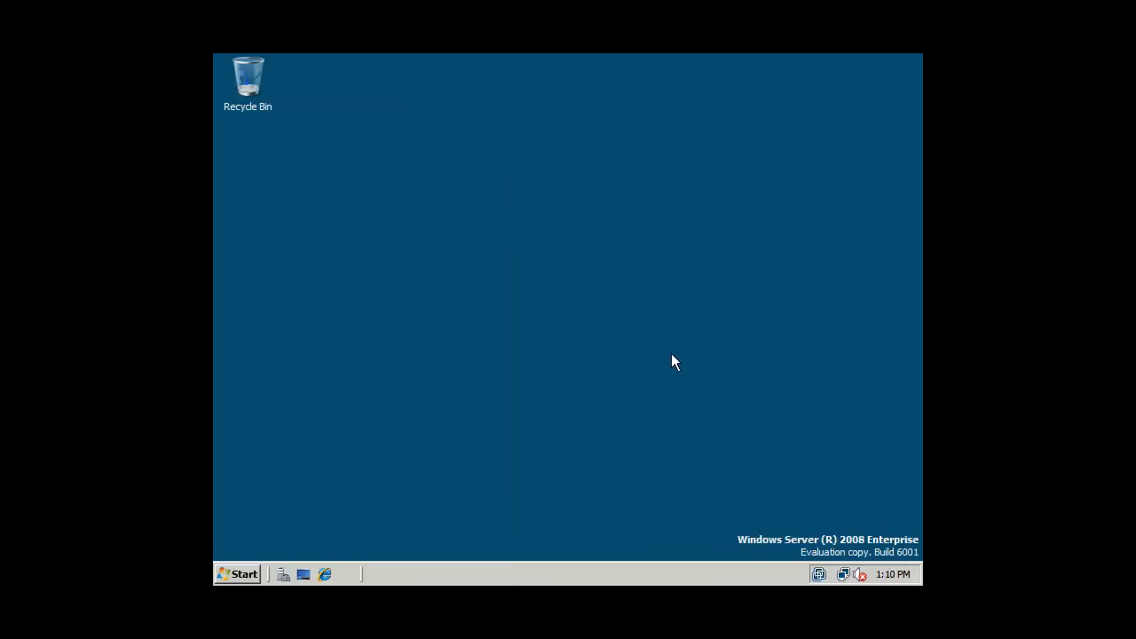
click(222, 573)
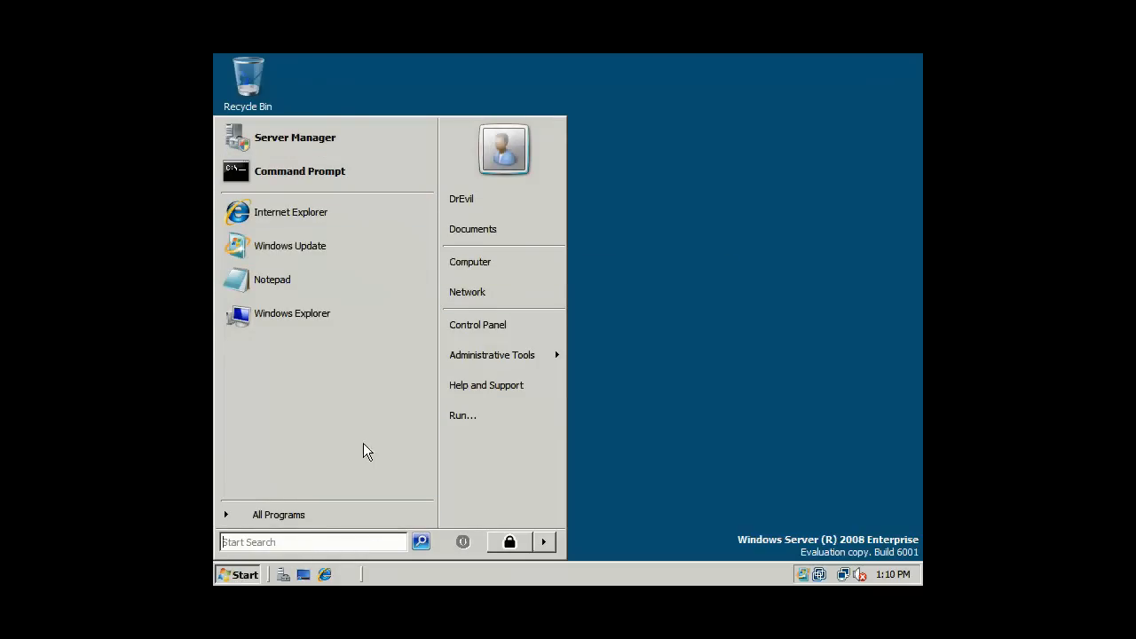
click(281, 313)
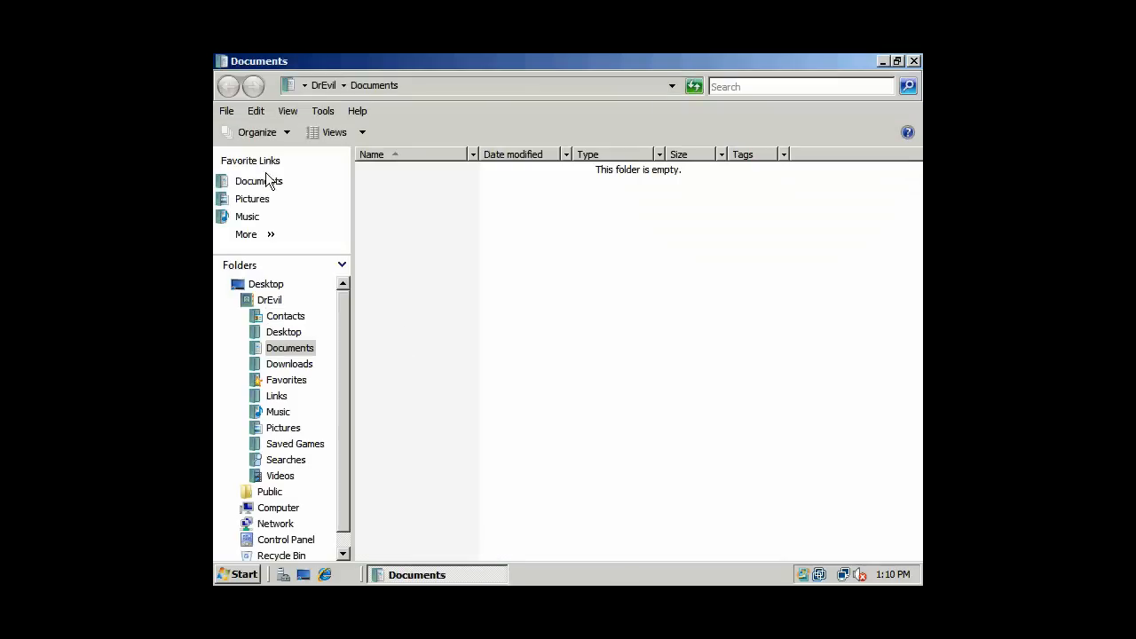
click(233, 301)
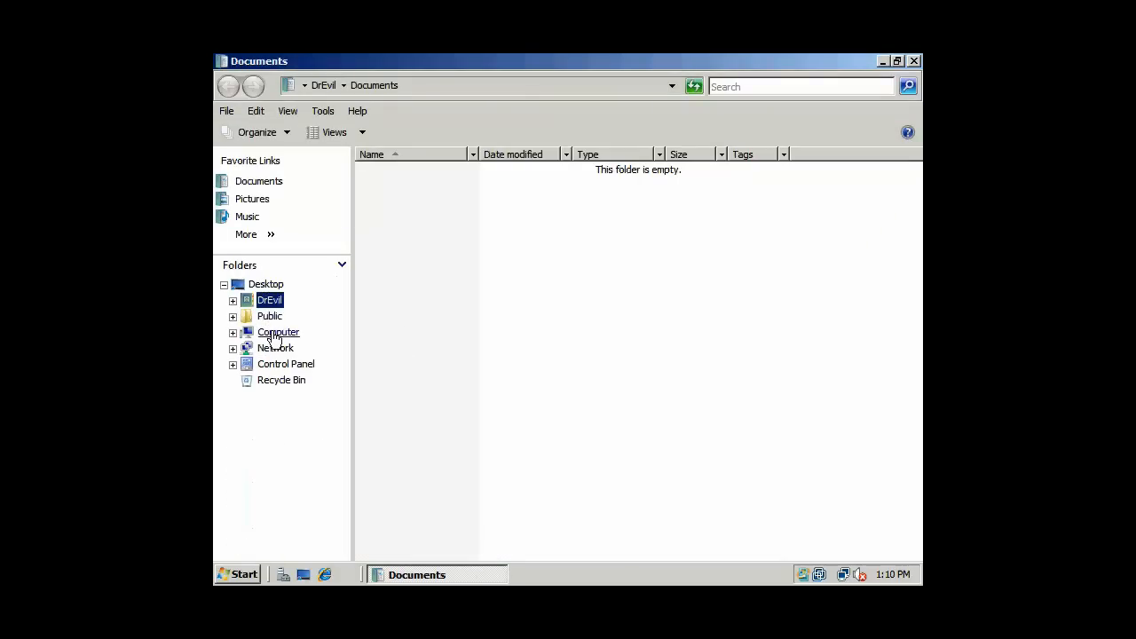
click(271, 332)
double_click(423, 192)
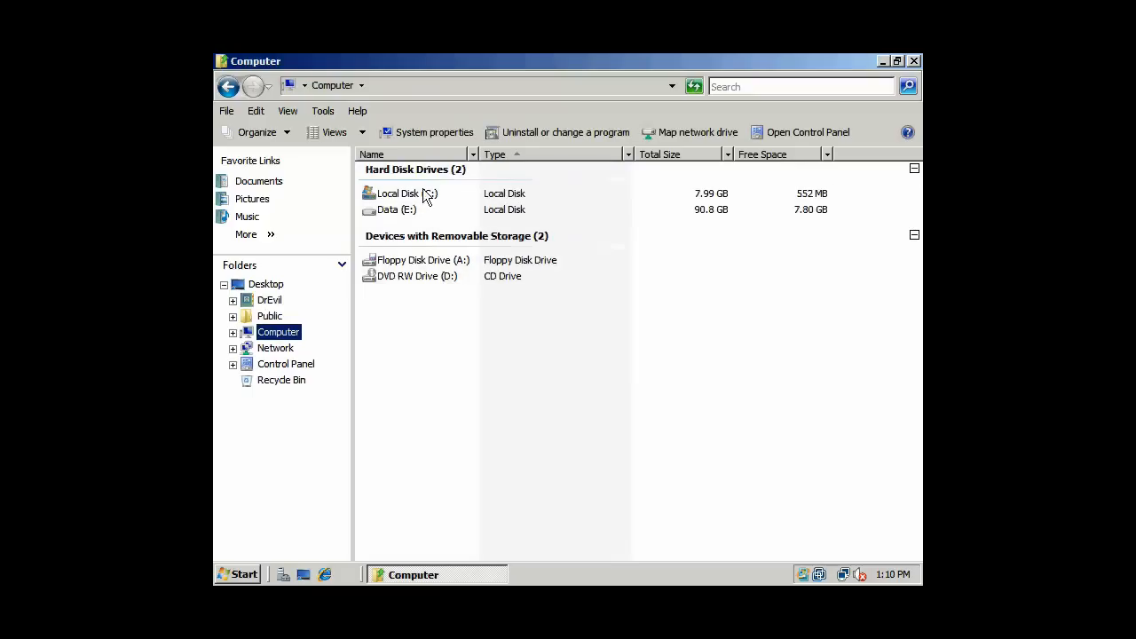
double_click(403, 213)
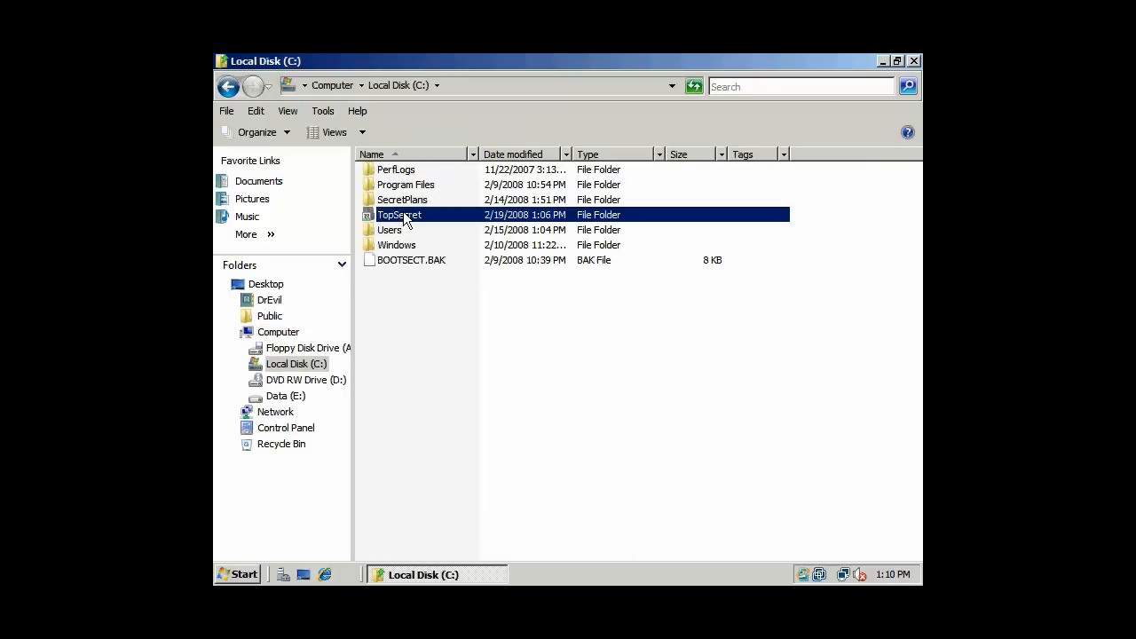
- Attempt to delete the TopSecret folder, cancelling each administrator credentials request
click(613, 334)
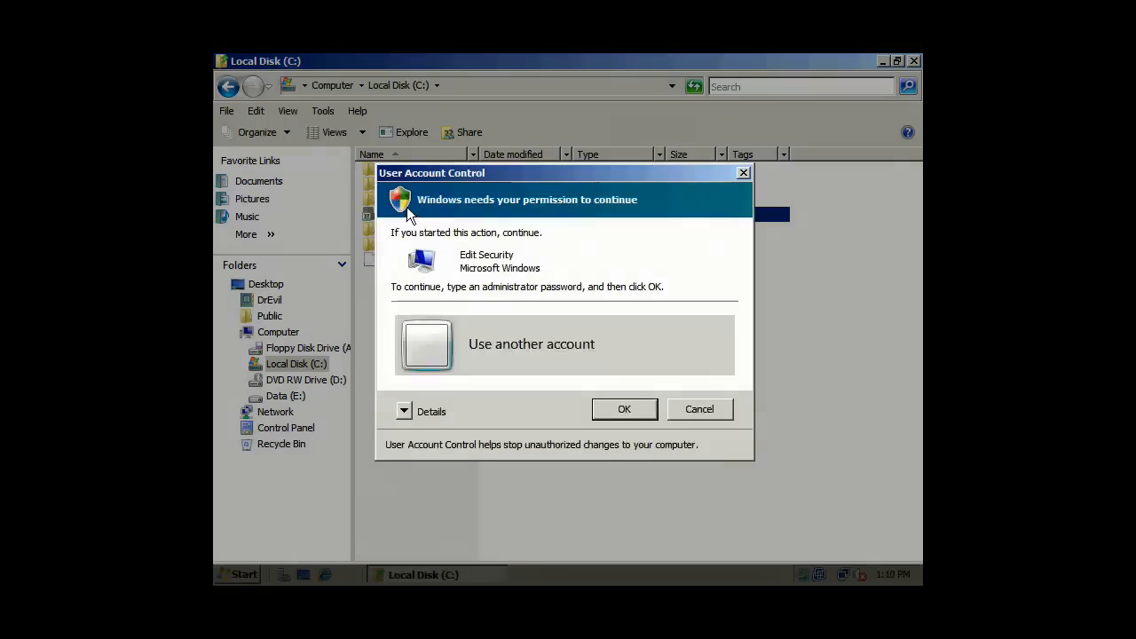
click(678, 415)
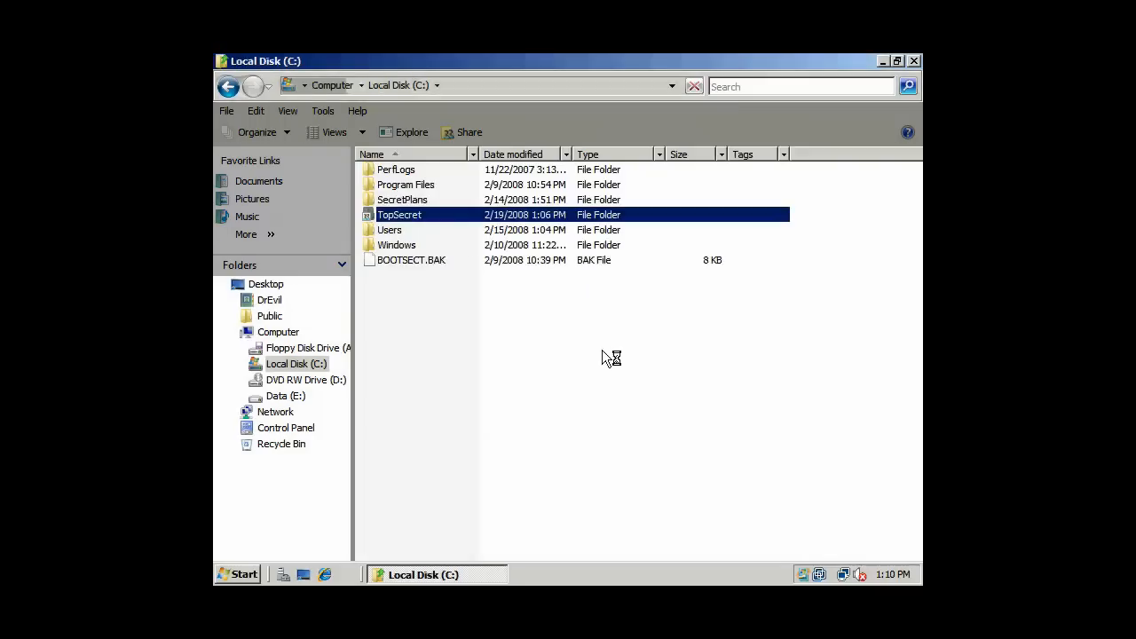
right_click(410, 215)
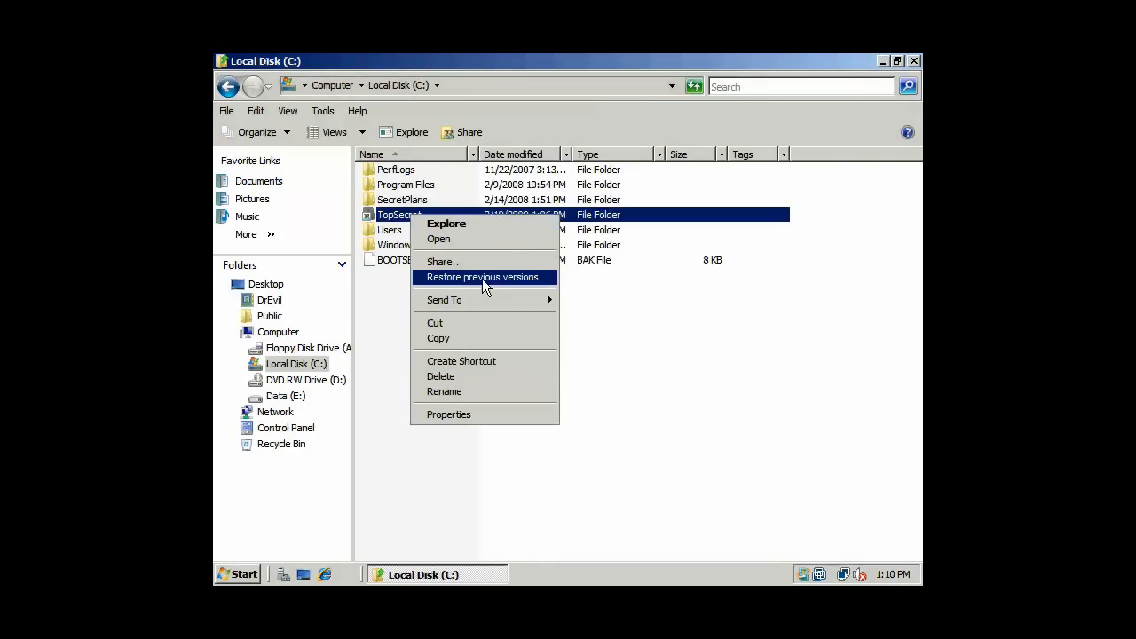
click(472, 377)
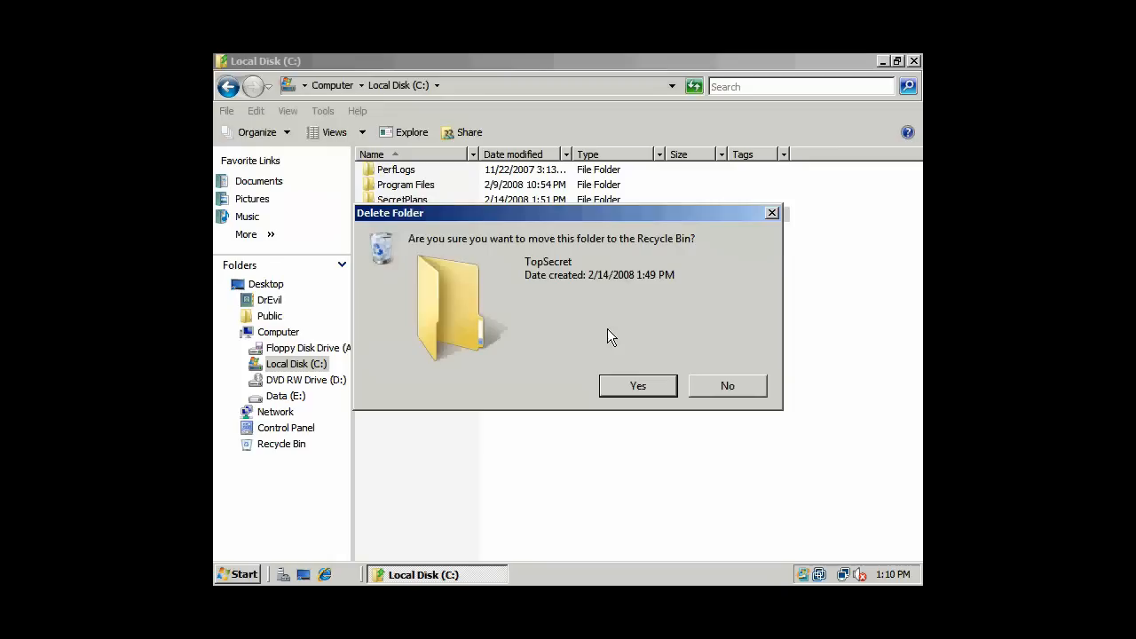
click(632, 384)
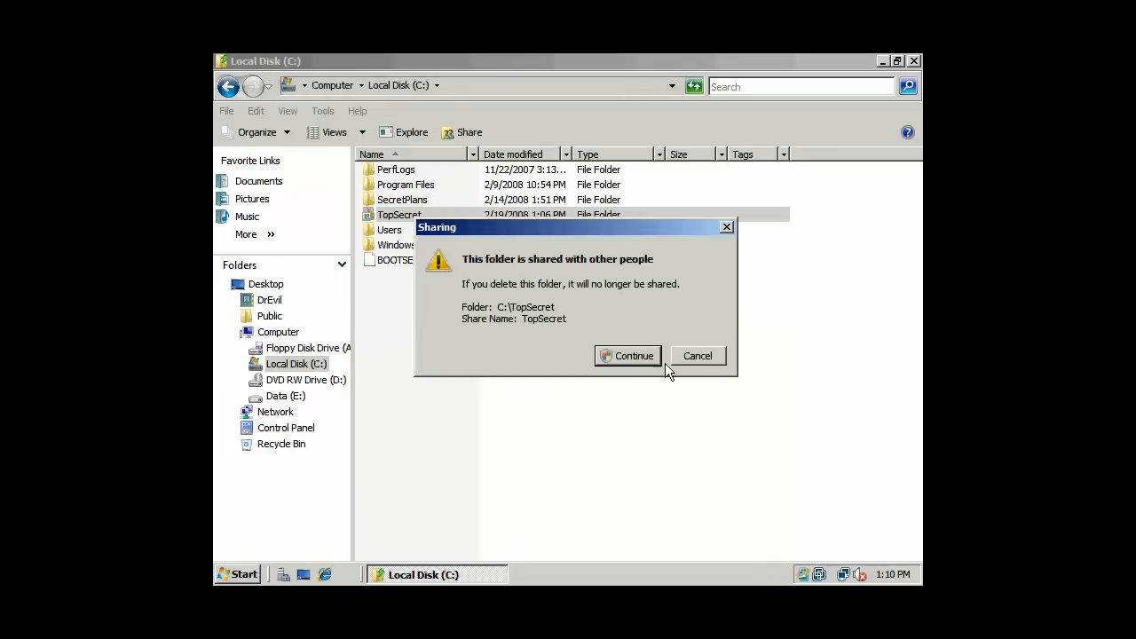
click(631, 357)
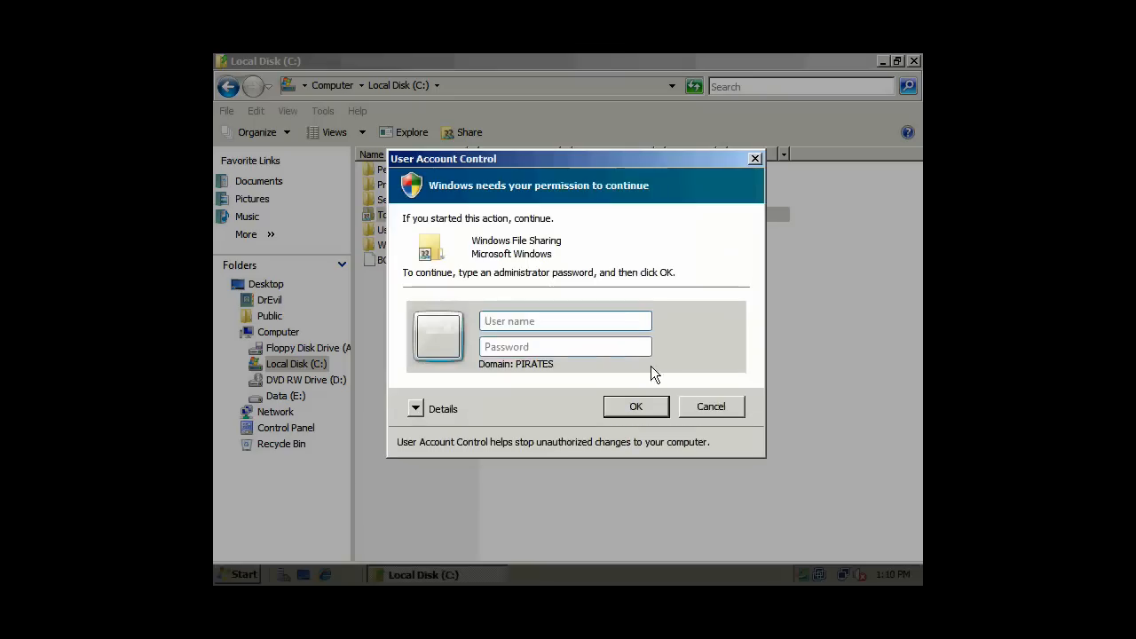
click(700, 402)
click(701, 378)
click(492, 351)
- Retry opening TopSecret, dismiss the permission messages and close the Local Disk (C:) window
click(405, 216)
right_click(405, 217)
double_click(384, 219)
click(687, 338)
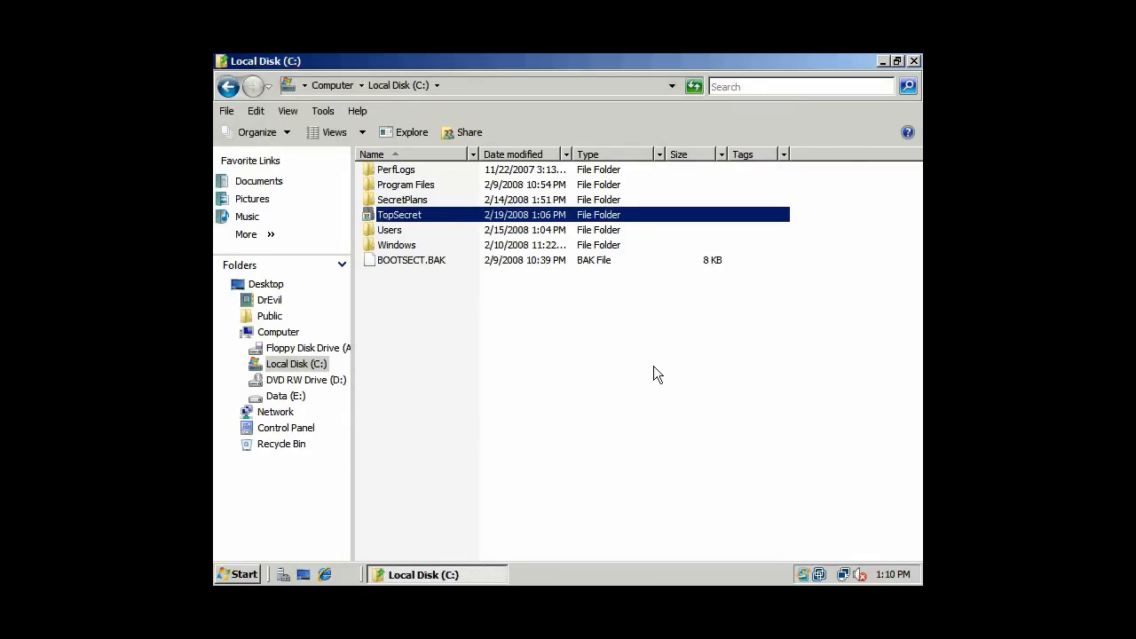
click(636, 391)
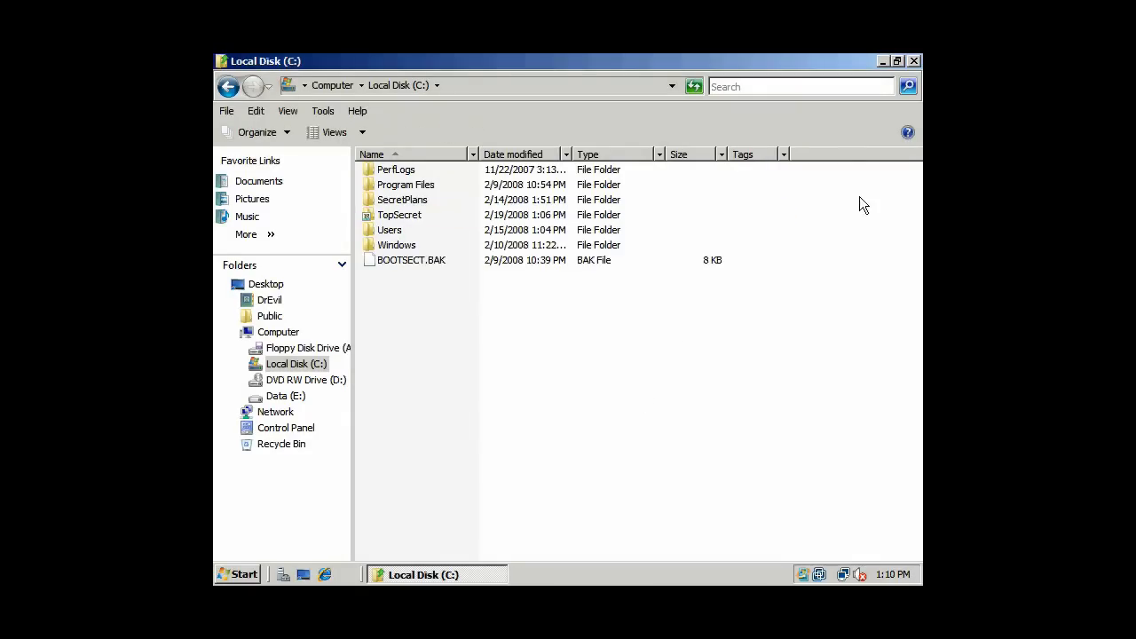
click(914, 61)
- Lock the computer, then press Ctrl+Alt+Delete and acknowledge the TopSecret logon warning
click(224, 576)
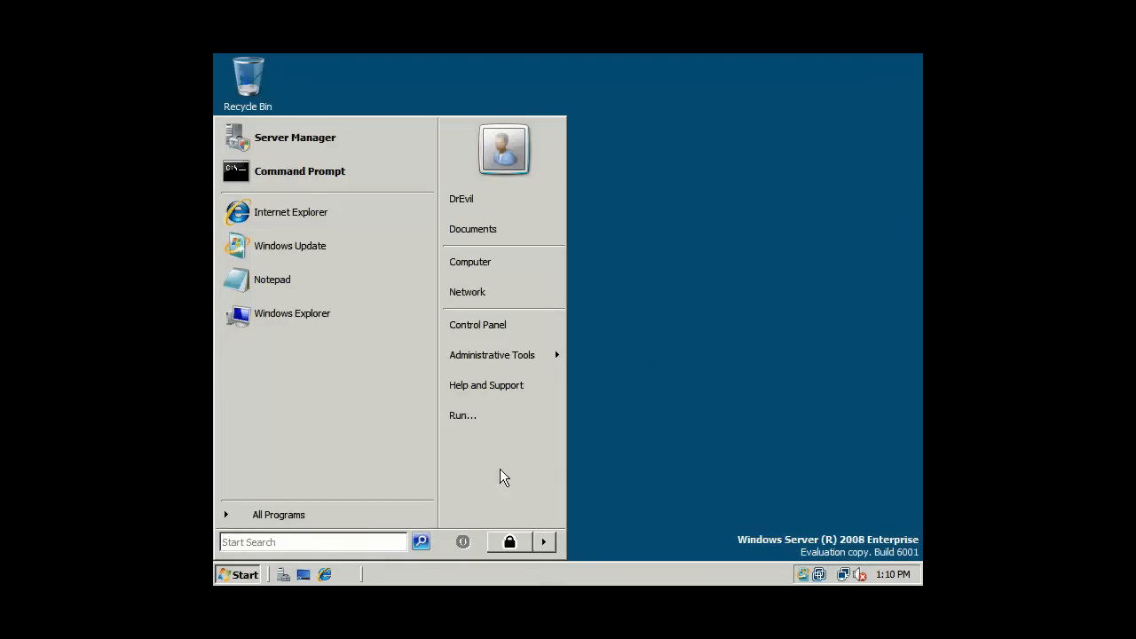
click(544, 542)
click(588, 495)
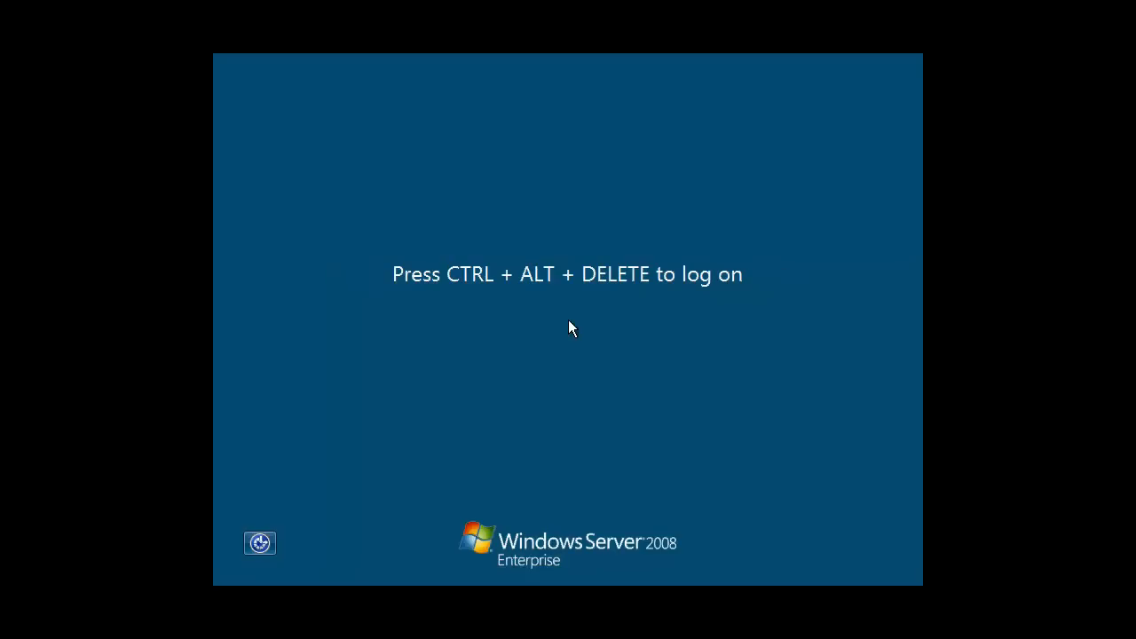
key(ctrl+alt+Delete)
click(570, 486)
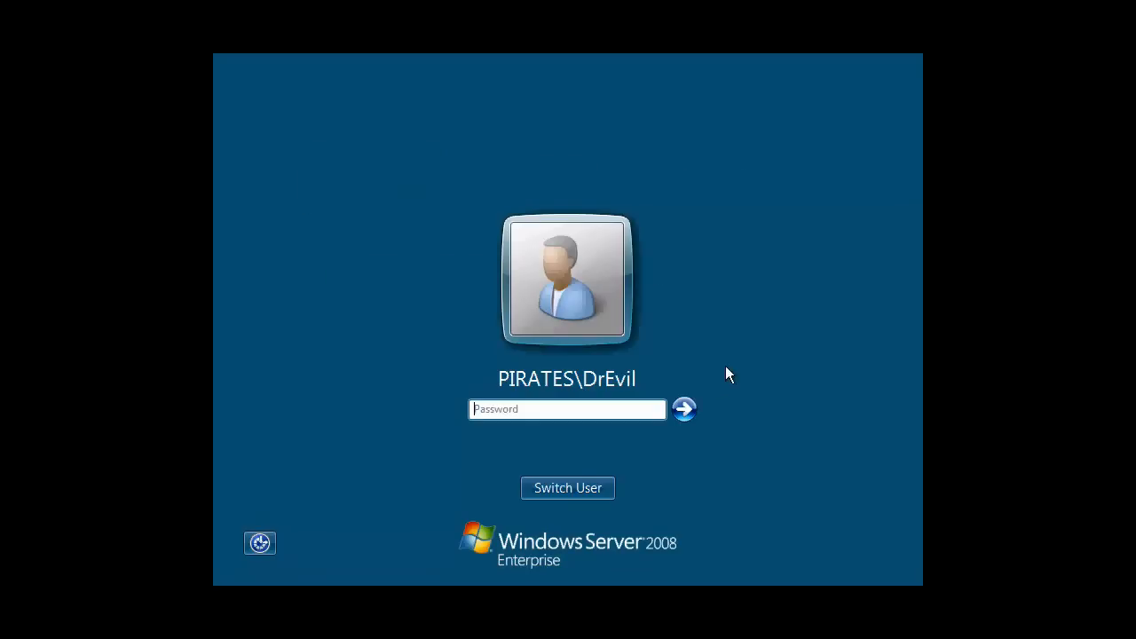
- Log on via Other User as the PIRATES domain administrator with its password
click(596, 489)
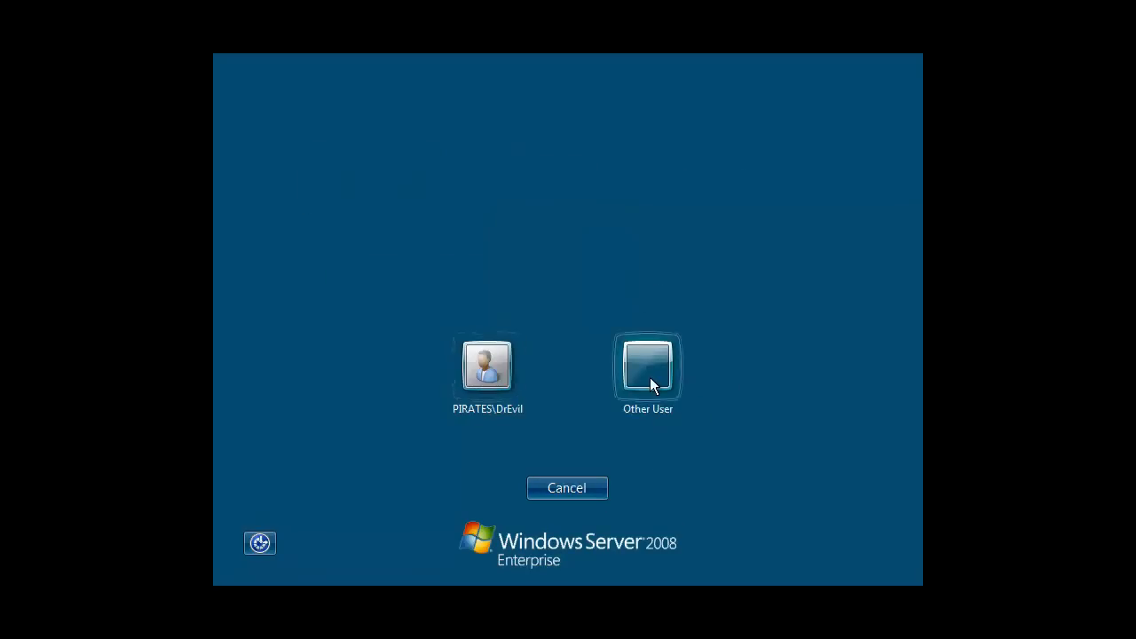
click(650, 378)
text(PI)
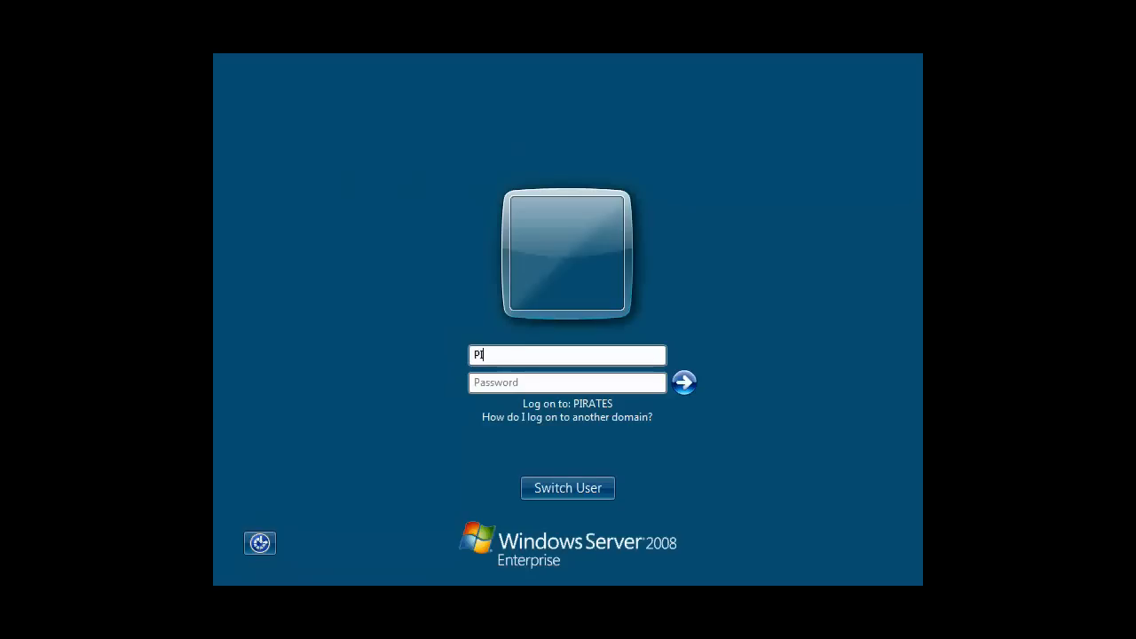
text(RATES\administrator)
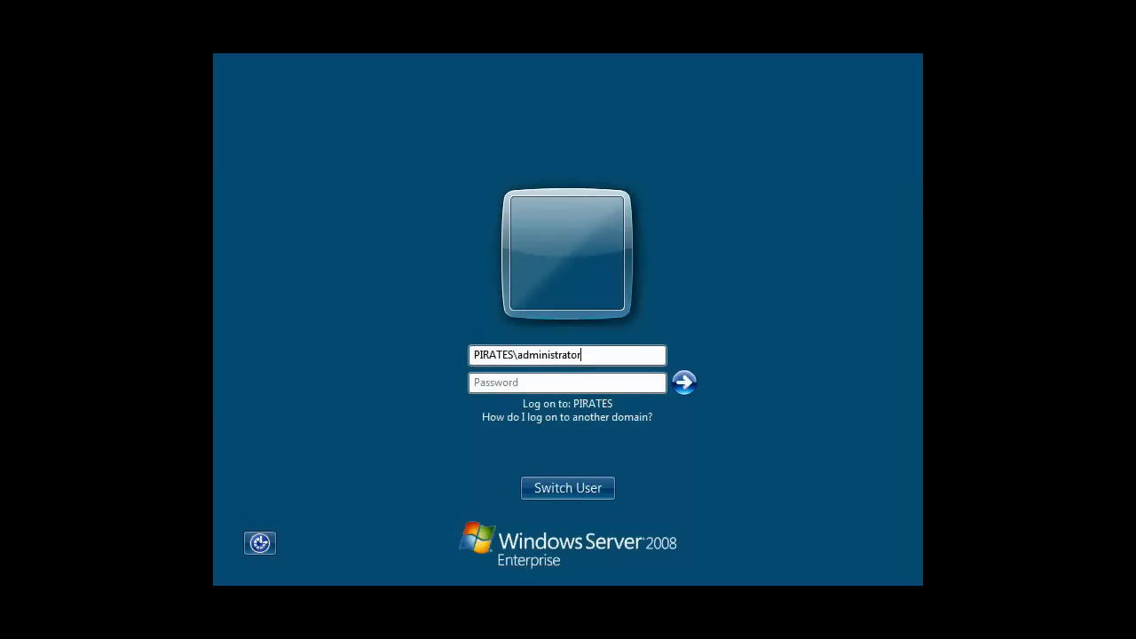
key(Tab)
text(P)
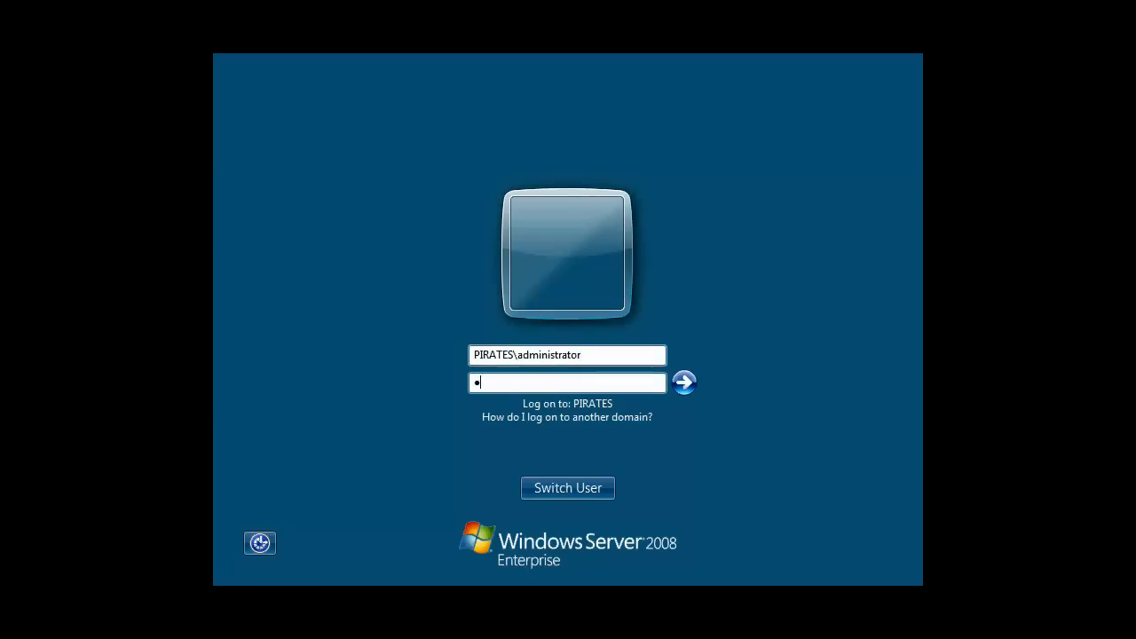
key(Return)
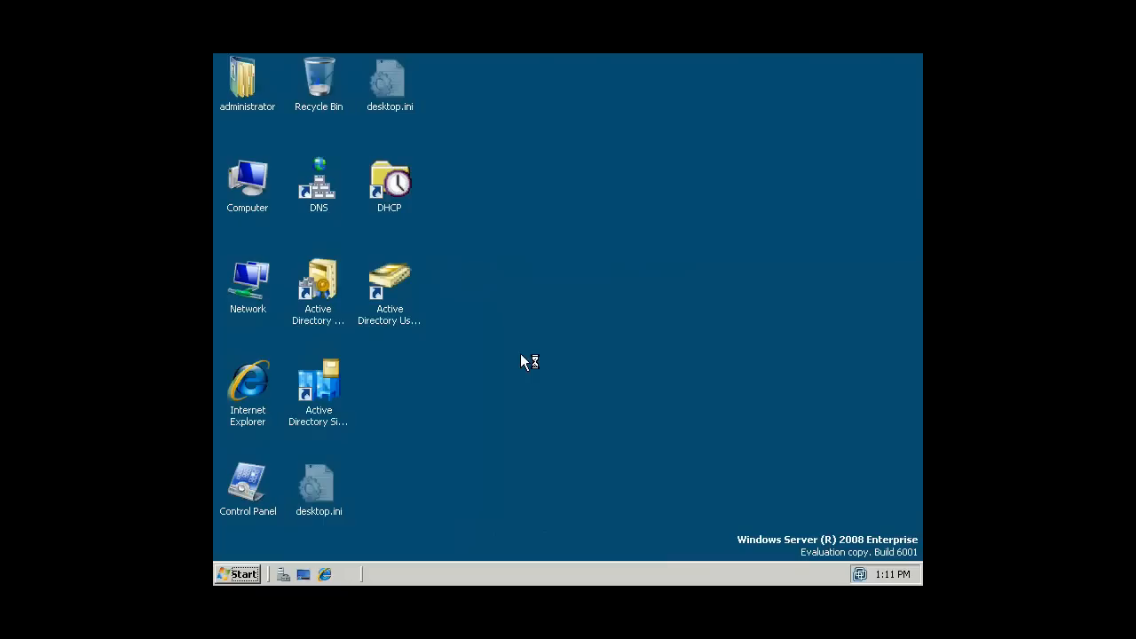
- Open Server Manager from Computer > Manage and expand Diagnostics, Event Viewer, Custom Views and Windows Logs
right_click(556, 280)
click(538, 249)
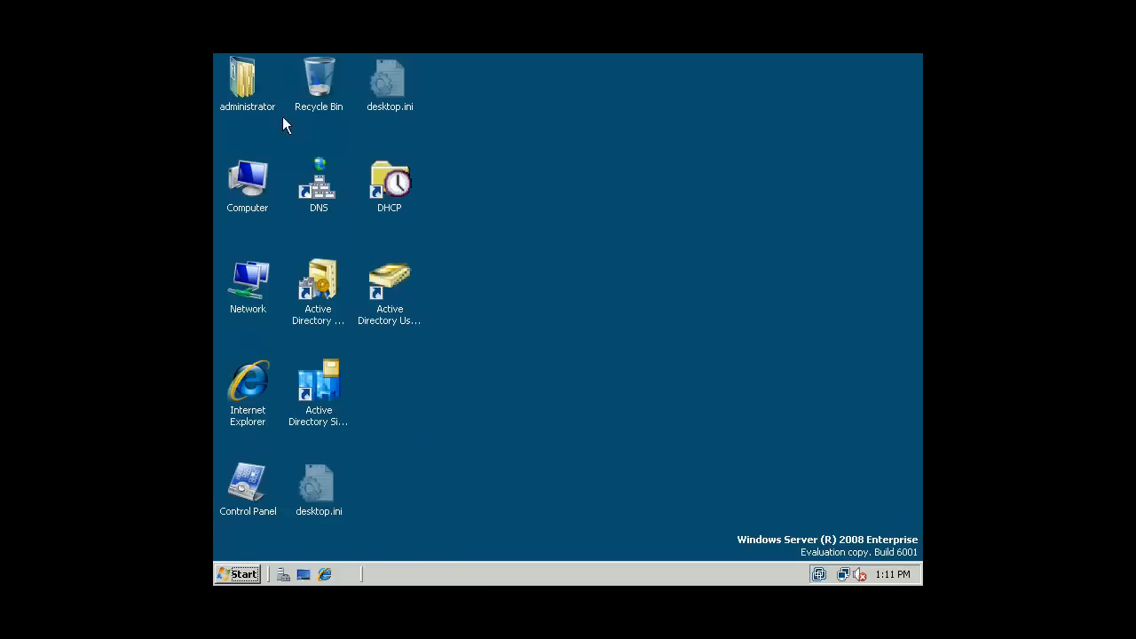
right_click(262, 182)
click(305, 219)
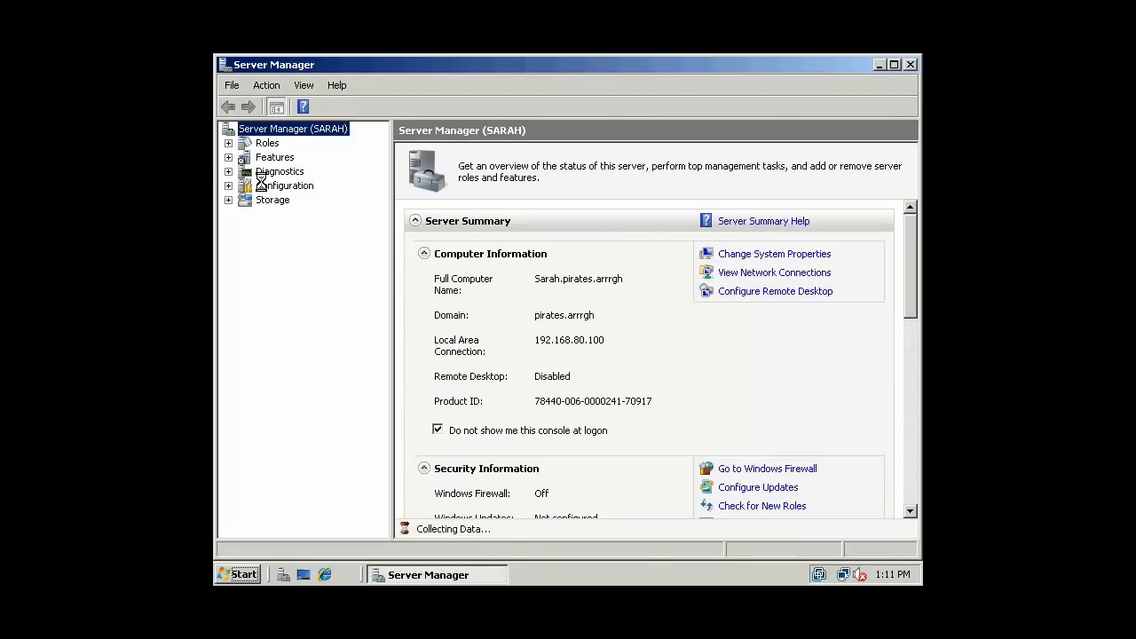
double_click(258, 173)
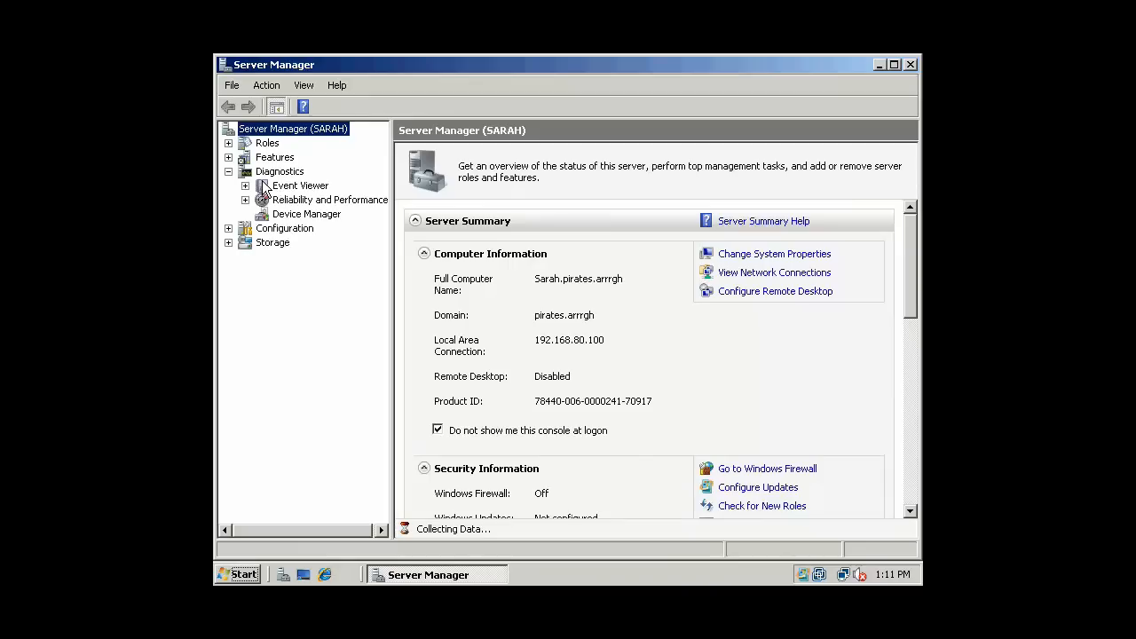
click(246, 186)
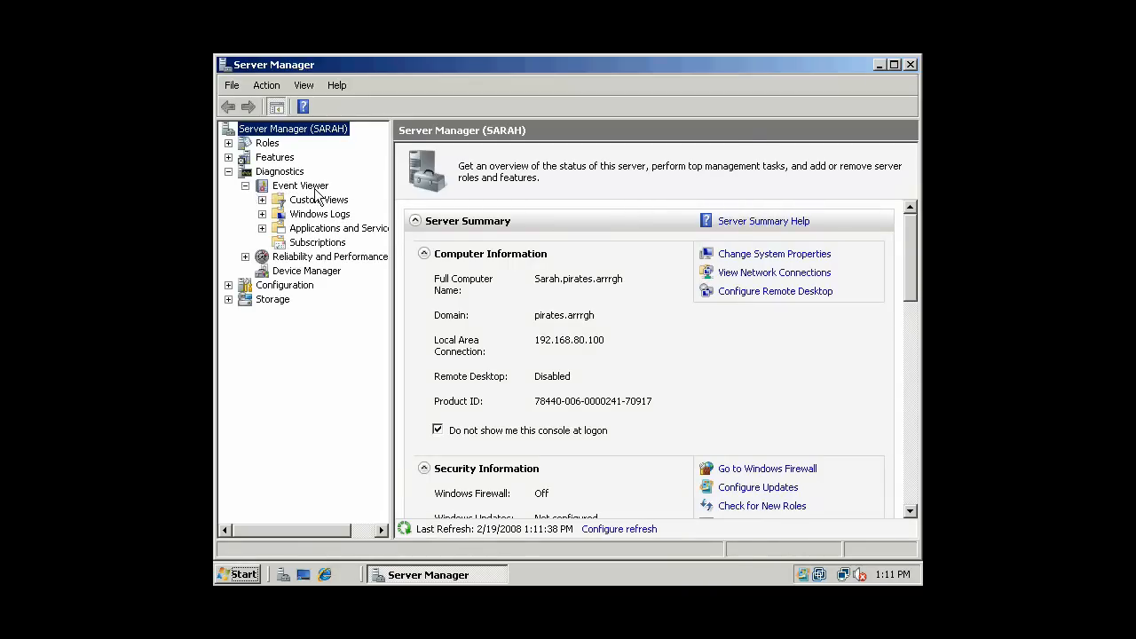
click(302, 186)
click(263, 200)
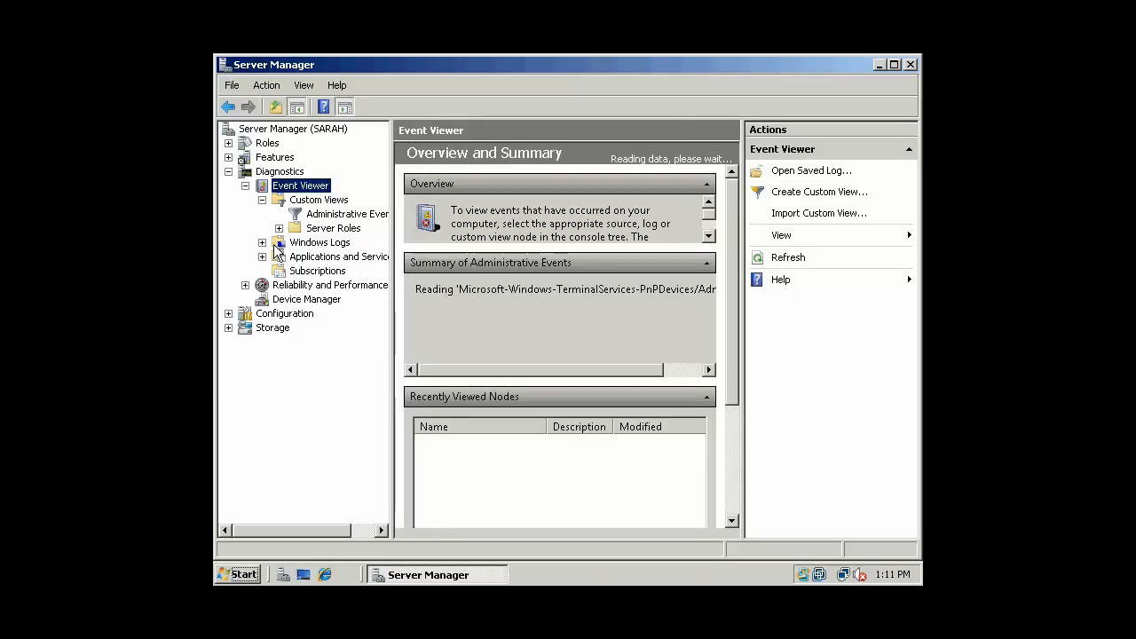
click(263, 243)
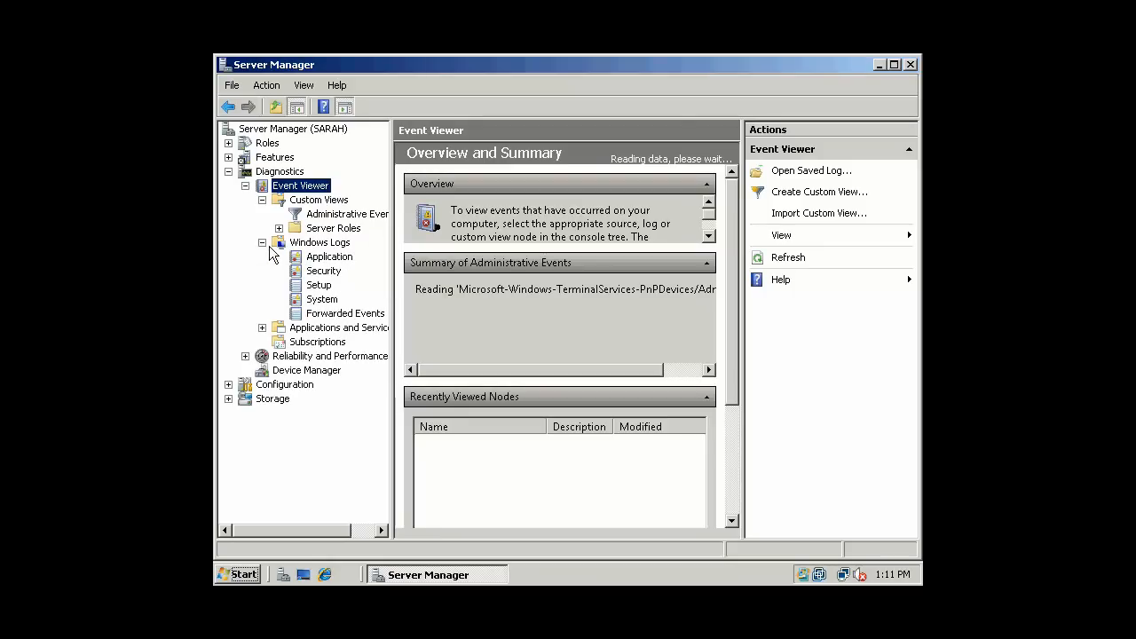
- Open the Security log, widen the event list, and preview several events including the 4768 ones
click(335, 273)
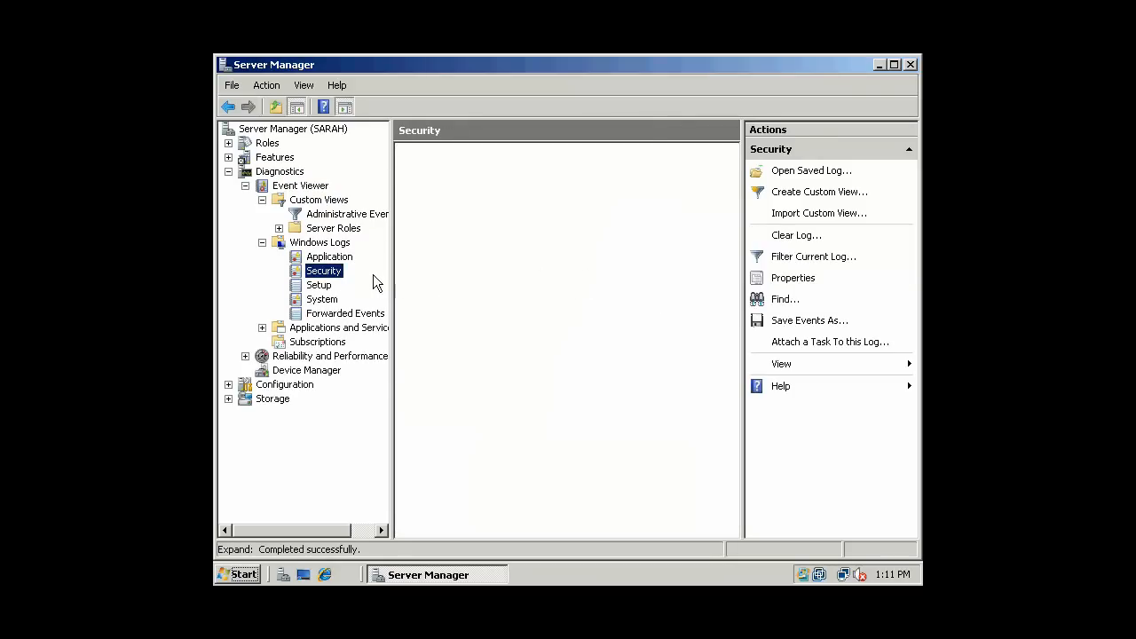
drag(391, 274, 330, 275)
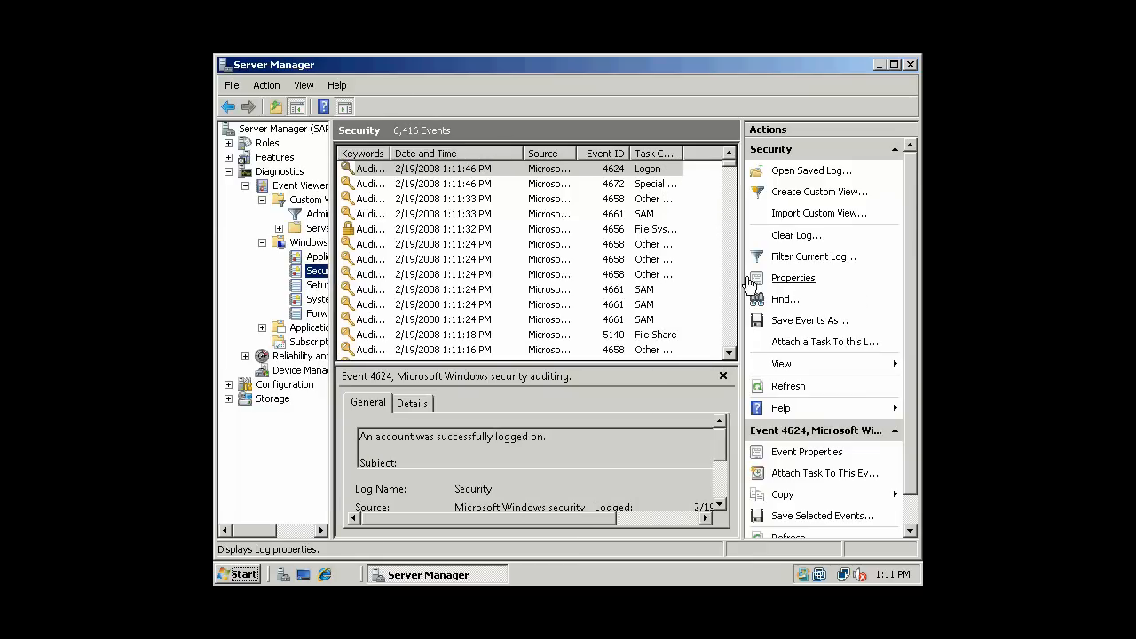
drag(747, 284, 873, 277)
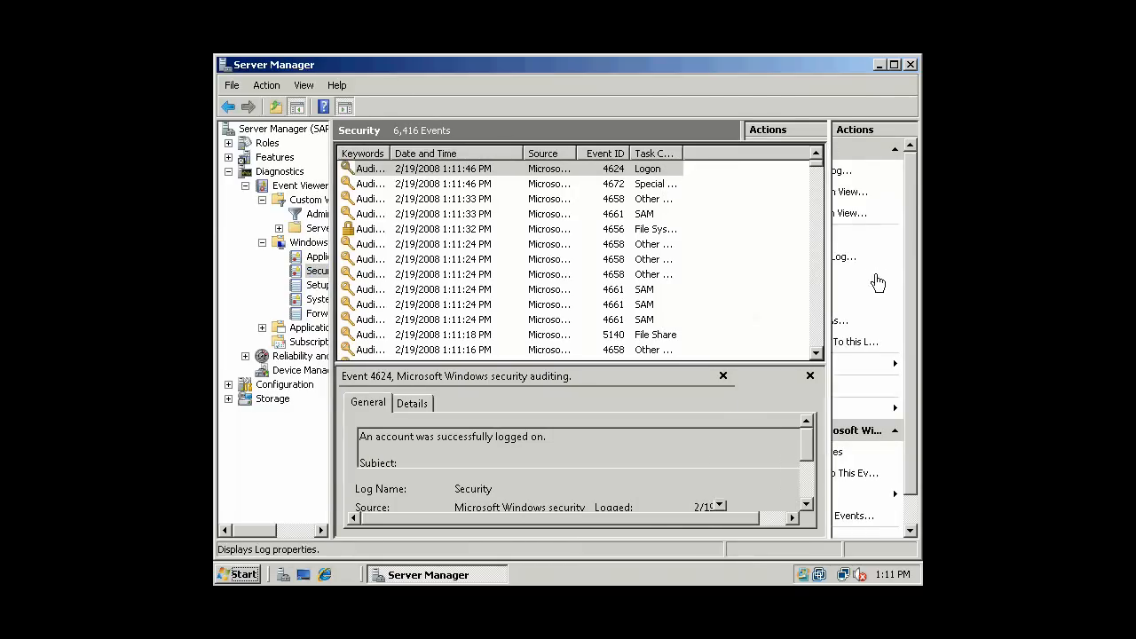
click(360, 218)
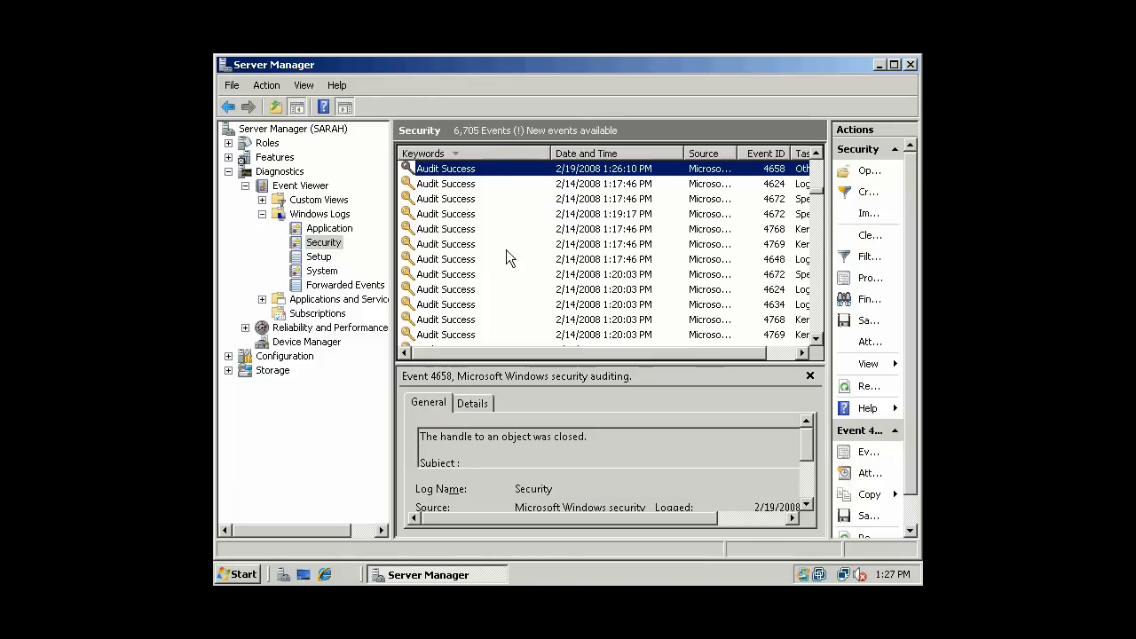
click(450, 258)
click(450, 289)
click(450, 319)
click(462, 230)
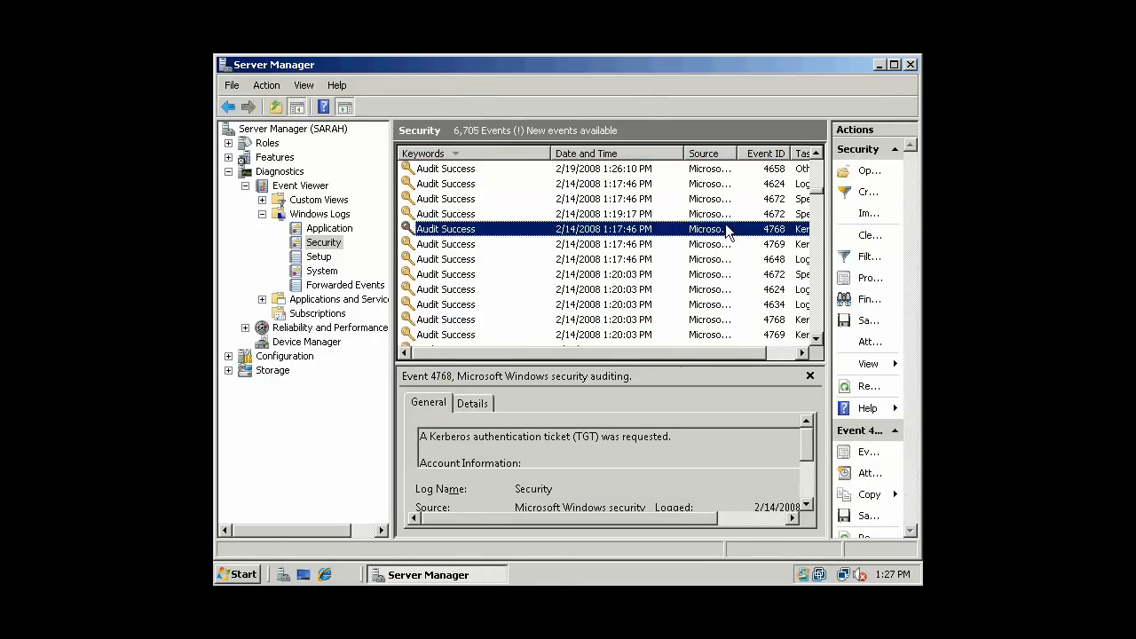
- Scroll through the Security events and narrow the tree and actions panes further
drag(818, 227, 818, 164)
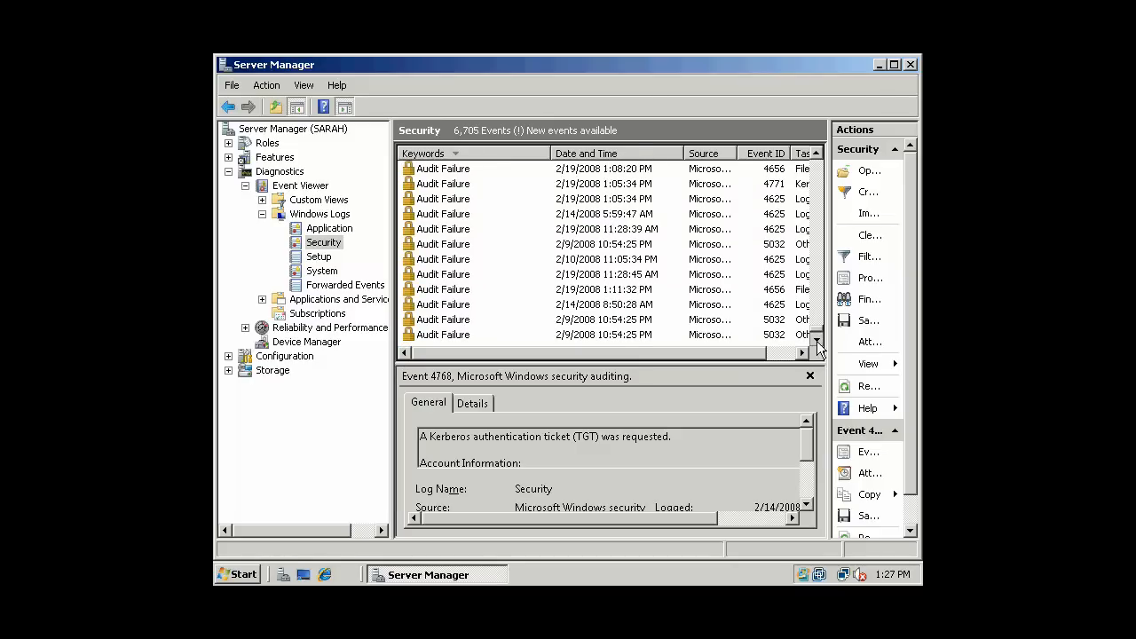
click(818, 157)
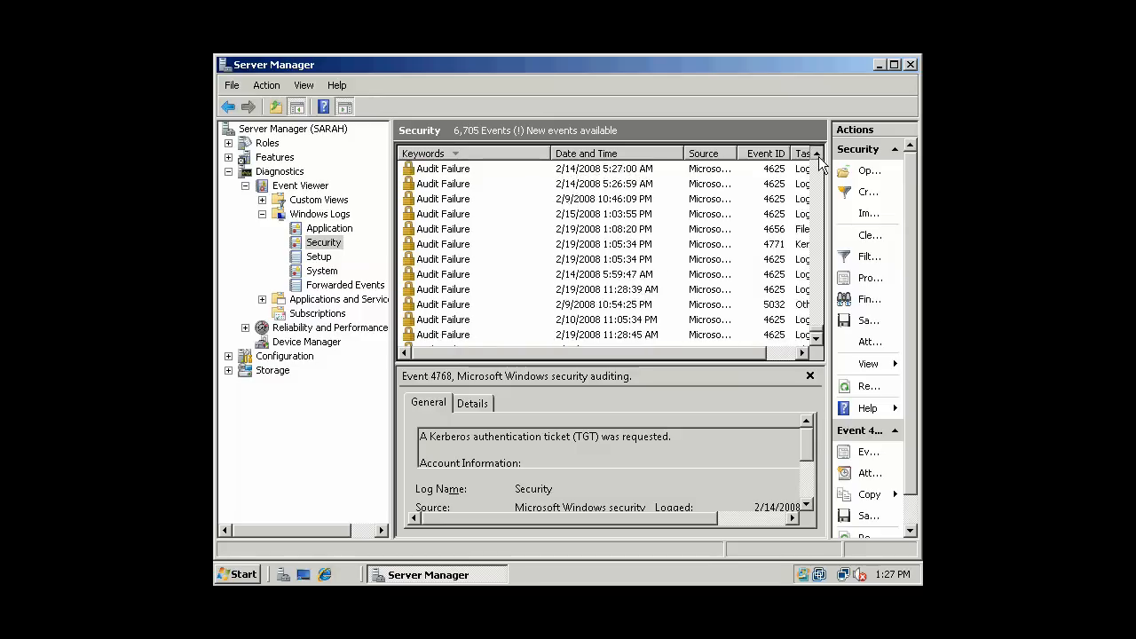
click(818, 158)
click(819, 157)
click(818, 157)
click(819, 158)
click(819, 157)
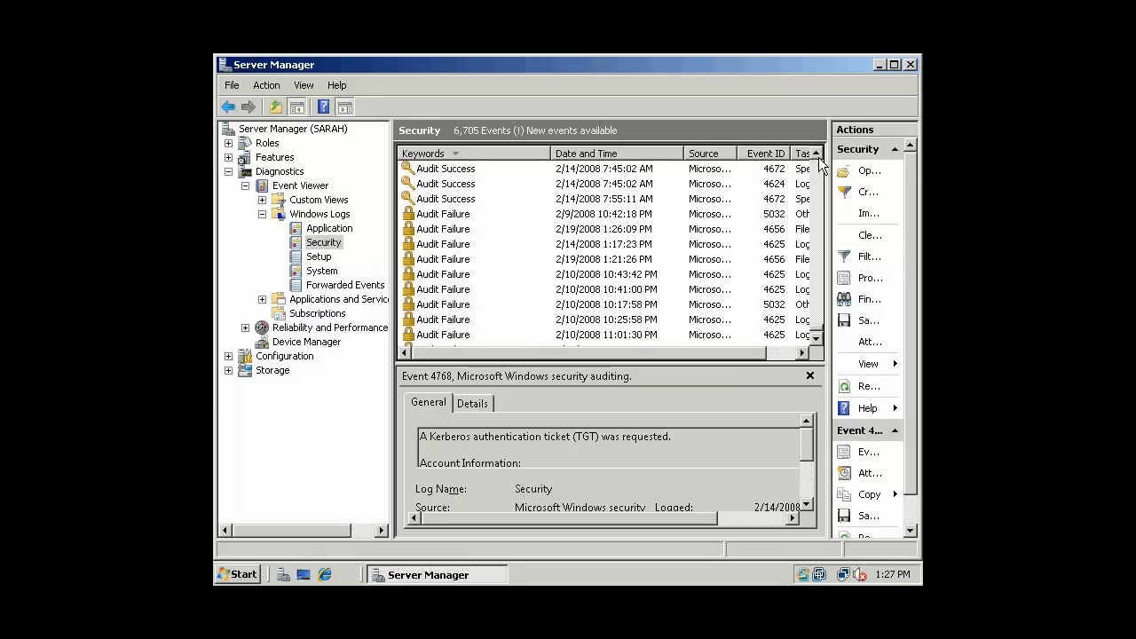
drag(392, 256, 293, 256)
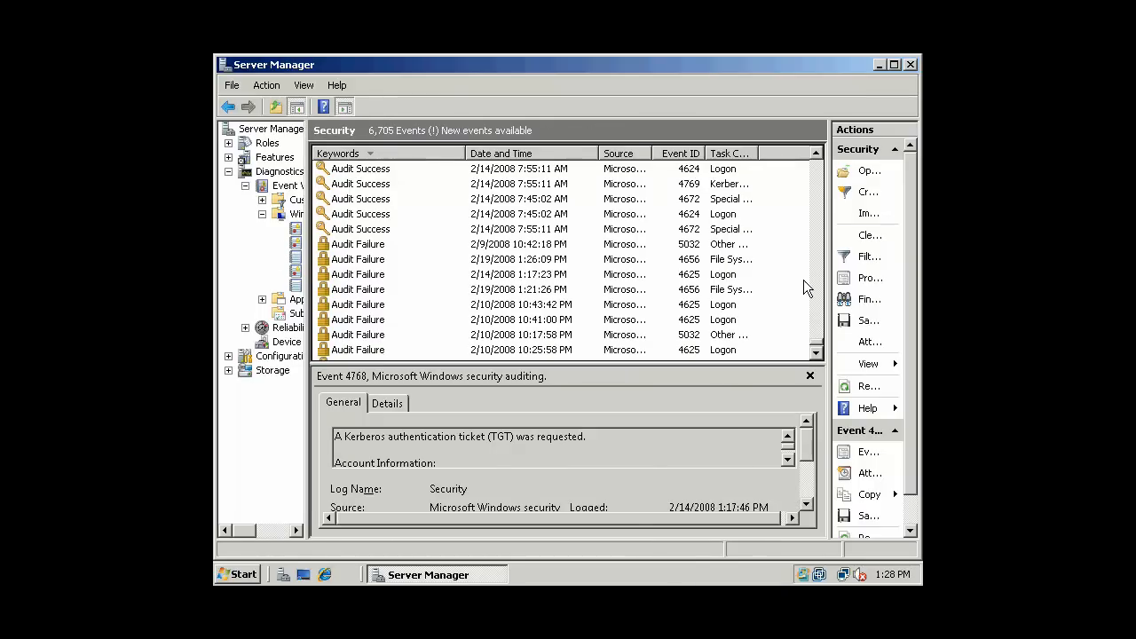
drag(830, 287, 879, 286)
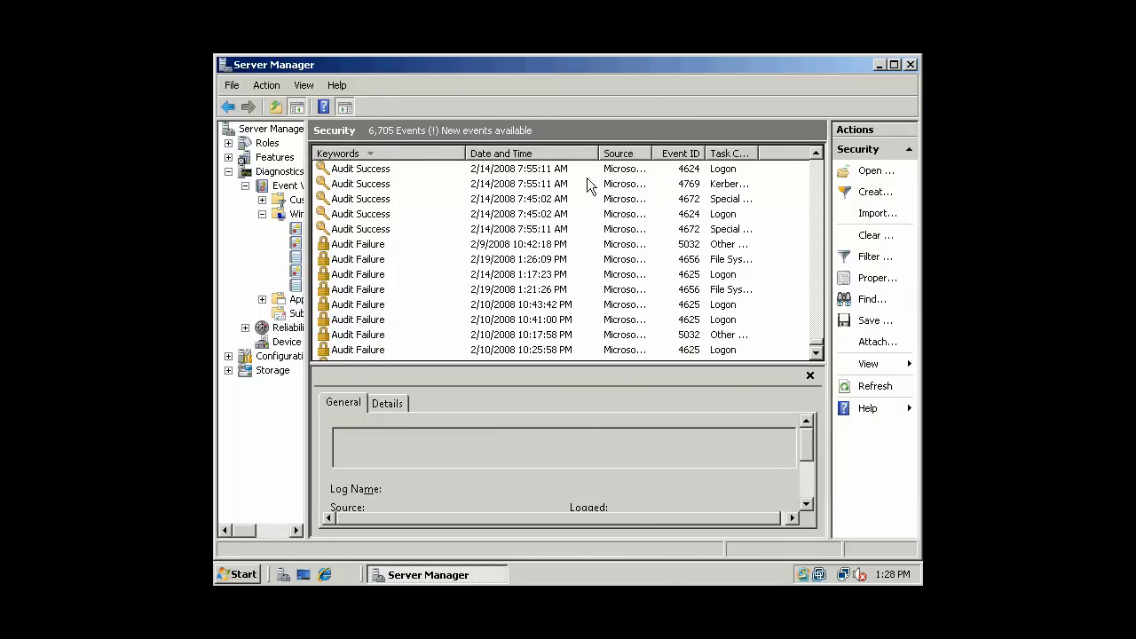
- Narrow Keywords, widen Source and Task Category, then preview the 5032 and failed 4656 events
drag(465, 153, 403, 155)
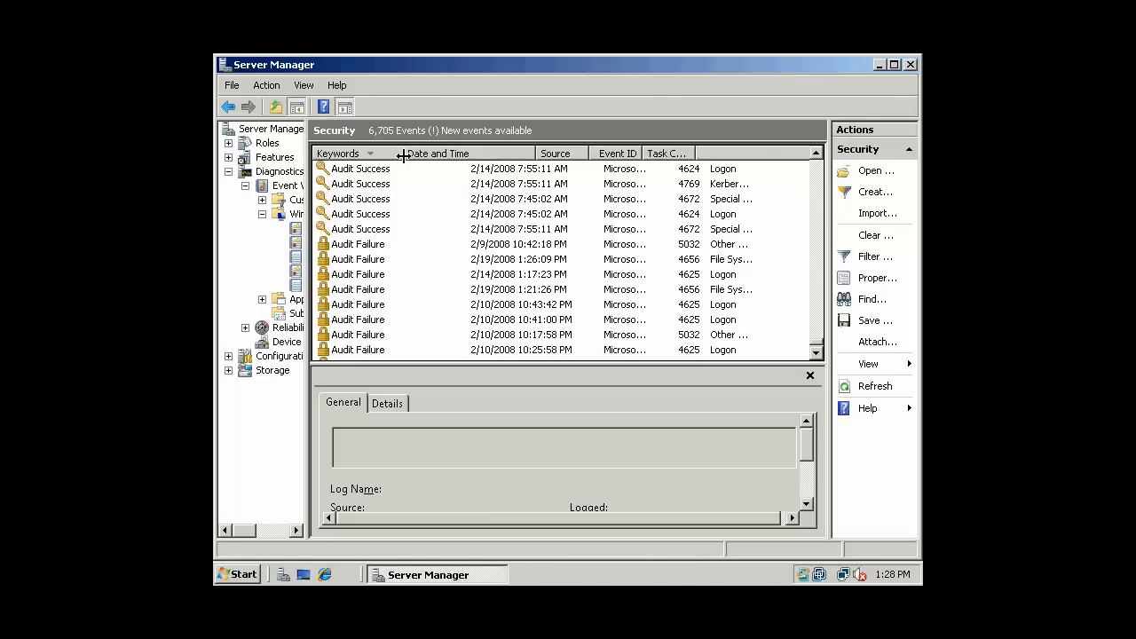
drag(591, 154, 606, 154)
drag(707, 154, 806, 153)
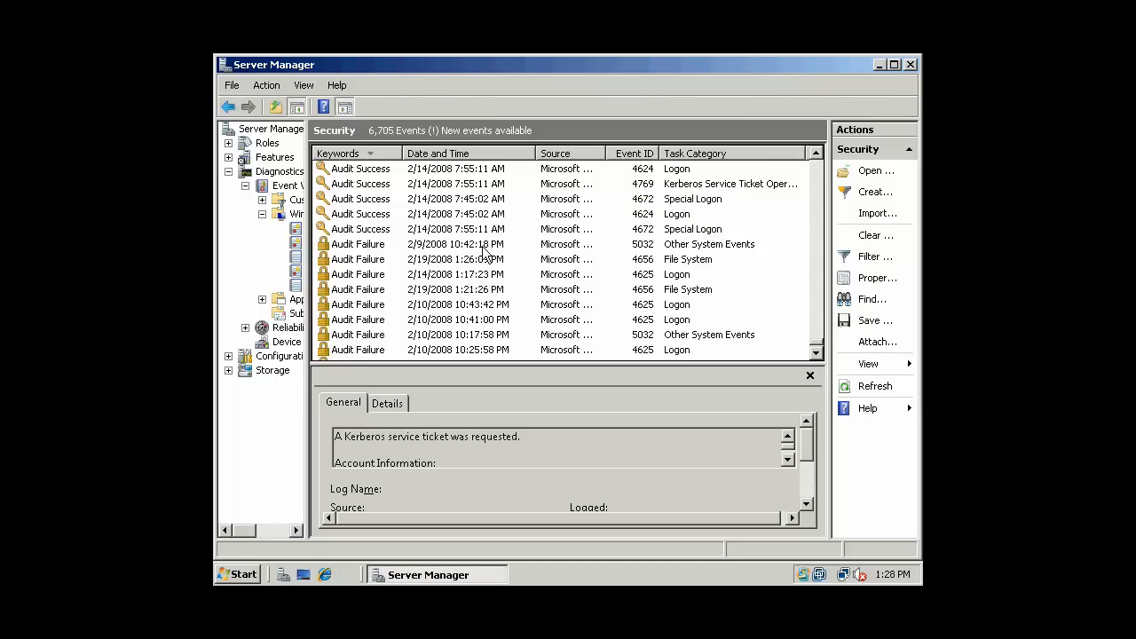
click(530, 249)
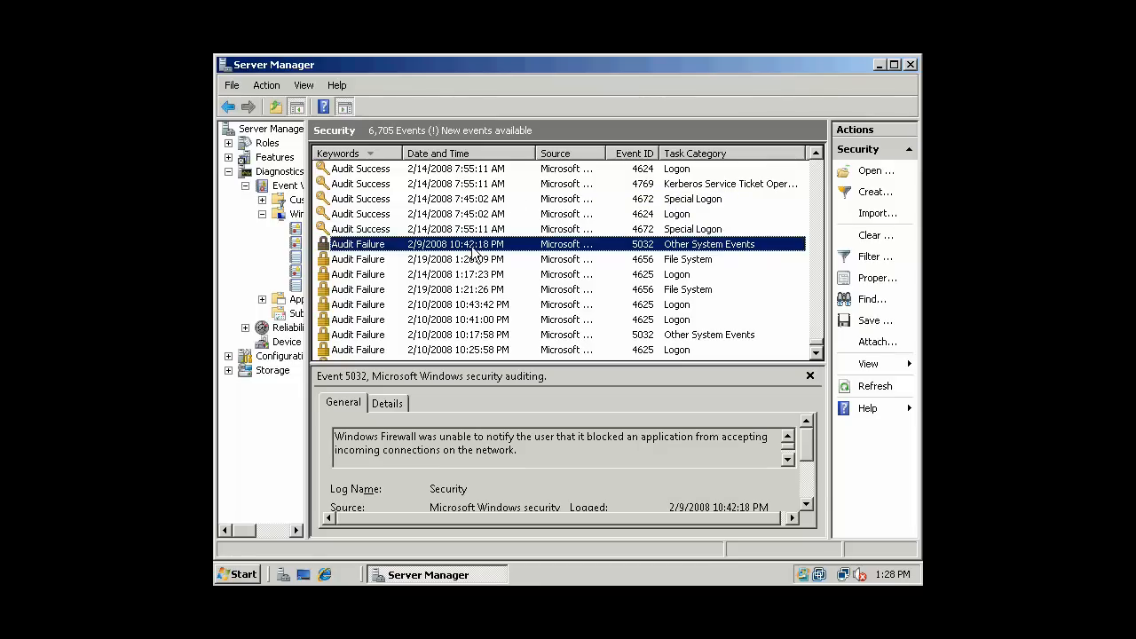
click(671, 266)
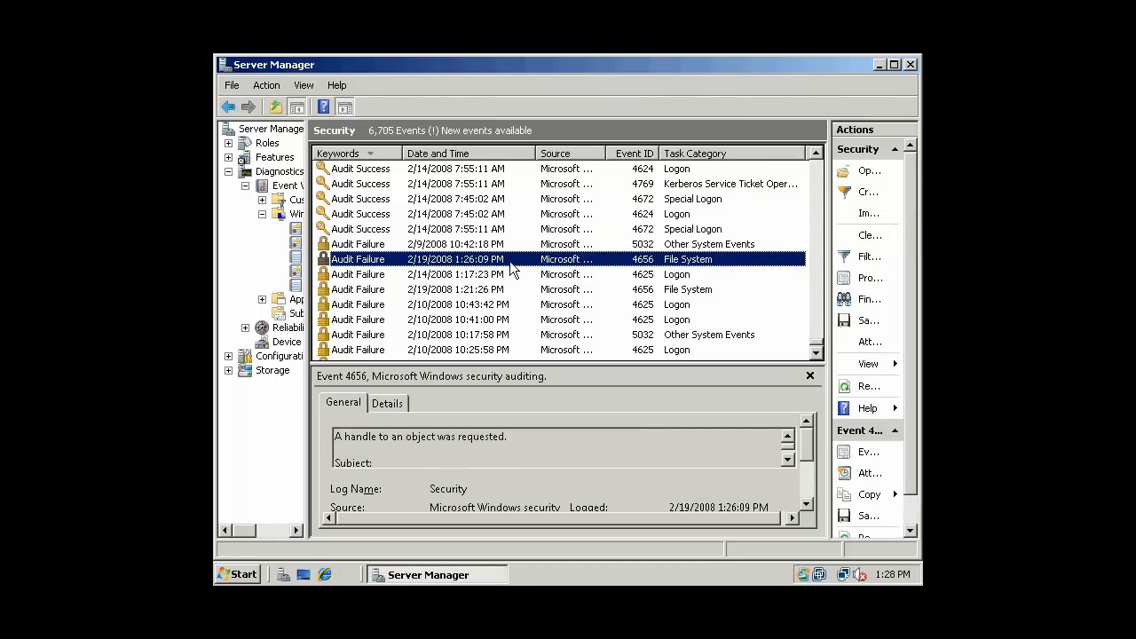
- Open the failed 4656 event's properties and examine its computer name
double_click(512, 269)
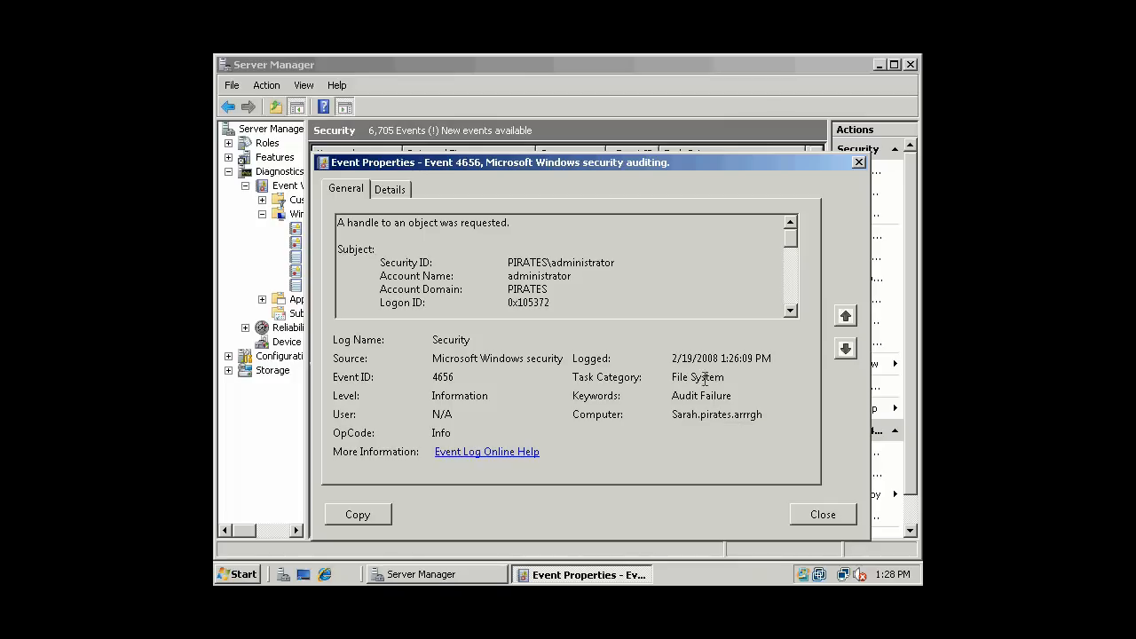
drag(763, 415, 673, 415)
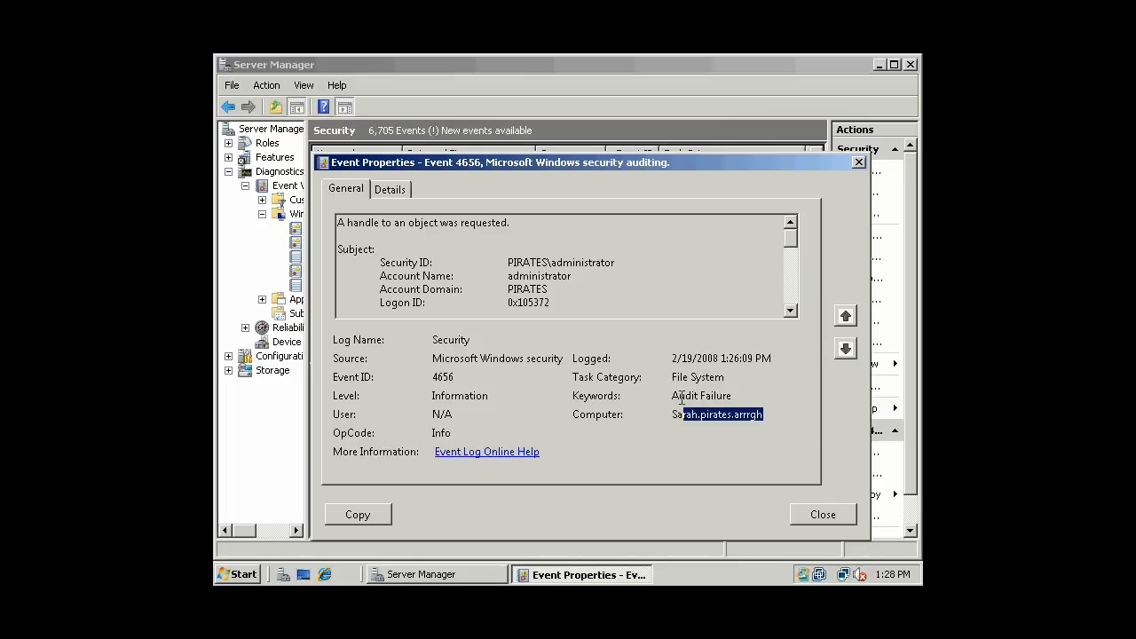
click(756, 419)
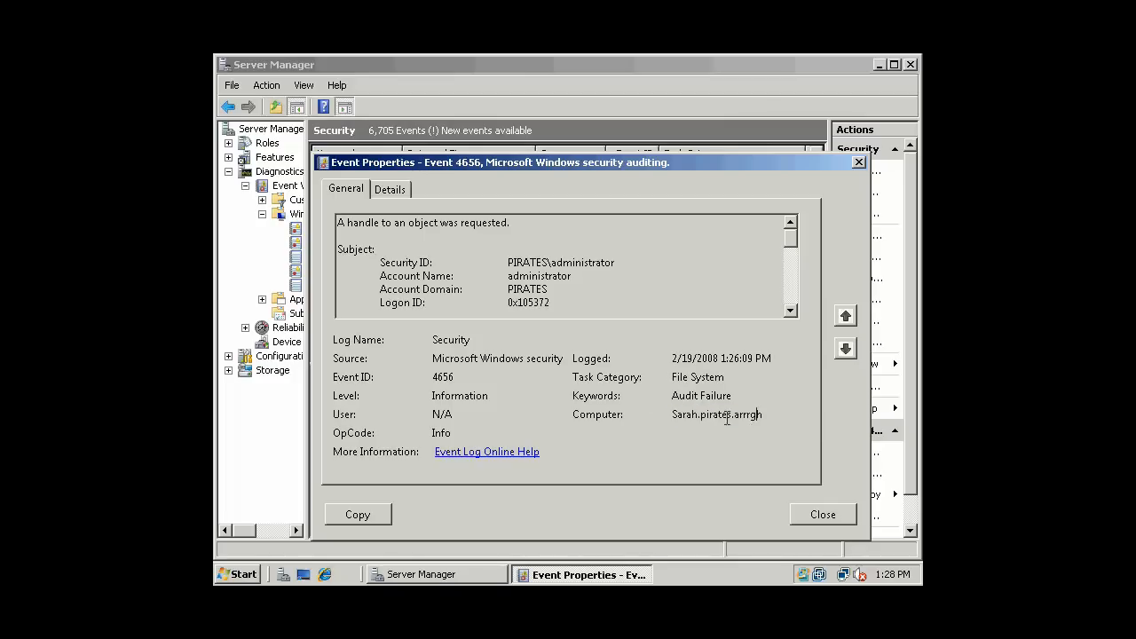
drag(680, 418, 747, 421)
click(720, 420)
- Scroll the General description down to the Object Name and access request information
click(791, 310)
click(790, 224)
drag(791, 310, 791, 310)
click(791, 309)
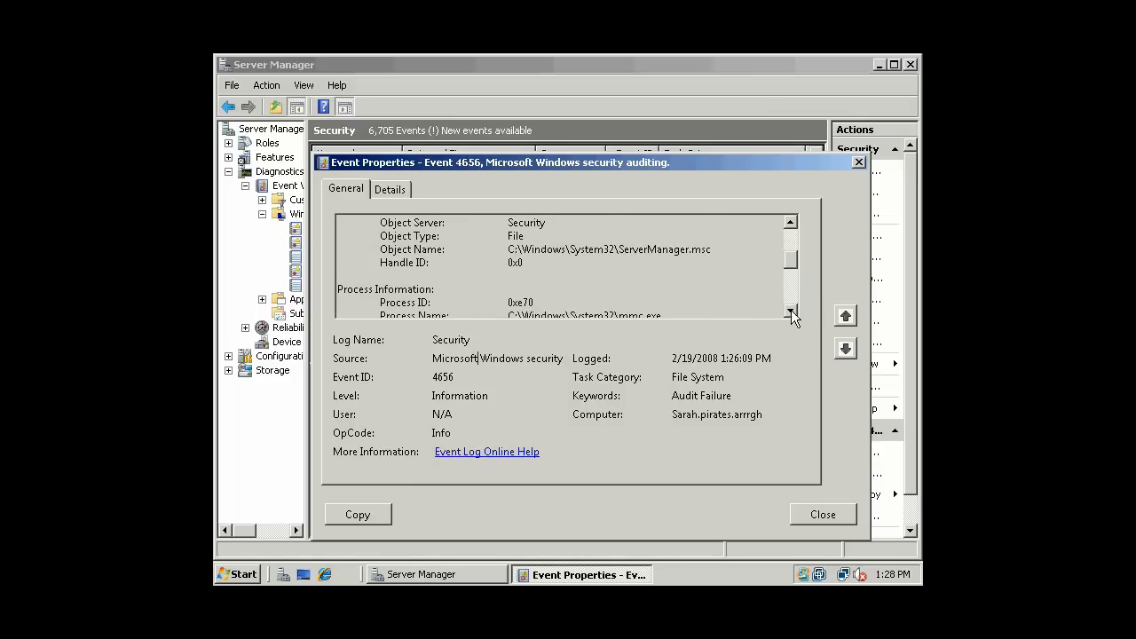
click(791, 309)
click(791, 310)
click(791, 310)
click(791, 310)
click(792, 310)
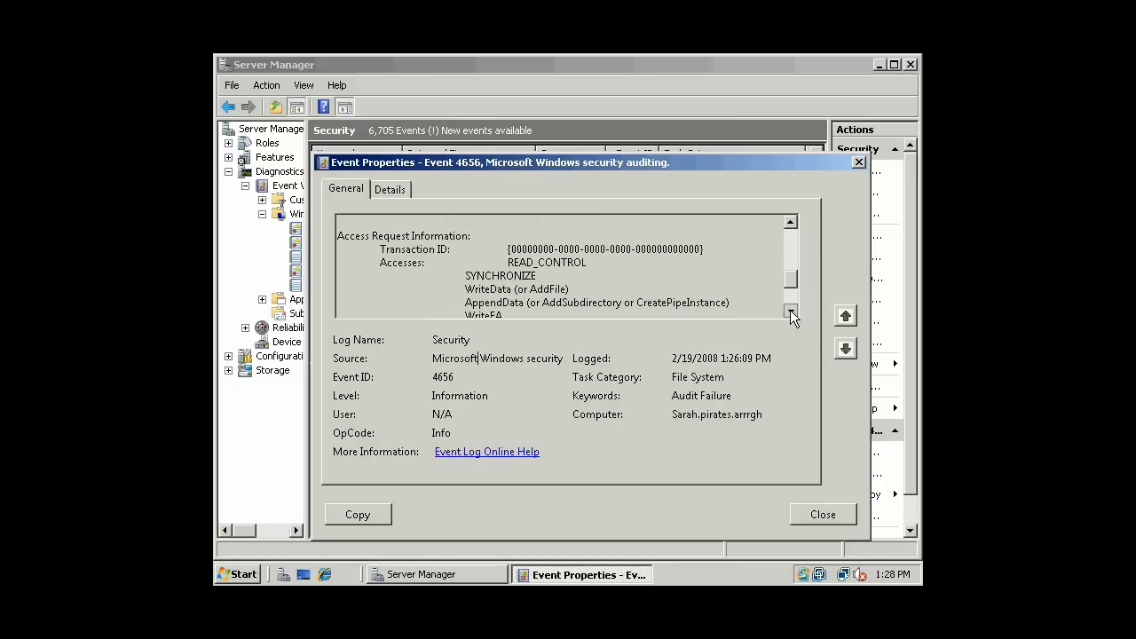
scroll(793, 280, down, 2)
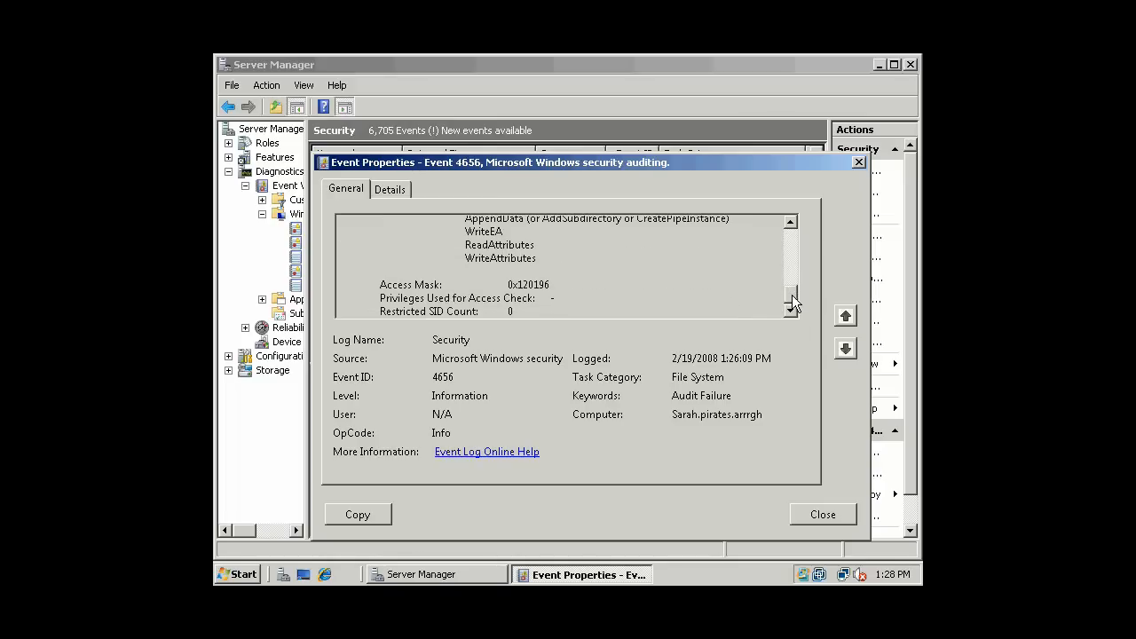
- Review the event's Details tab data, then close the properties
click(390, 189)
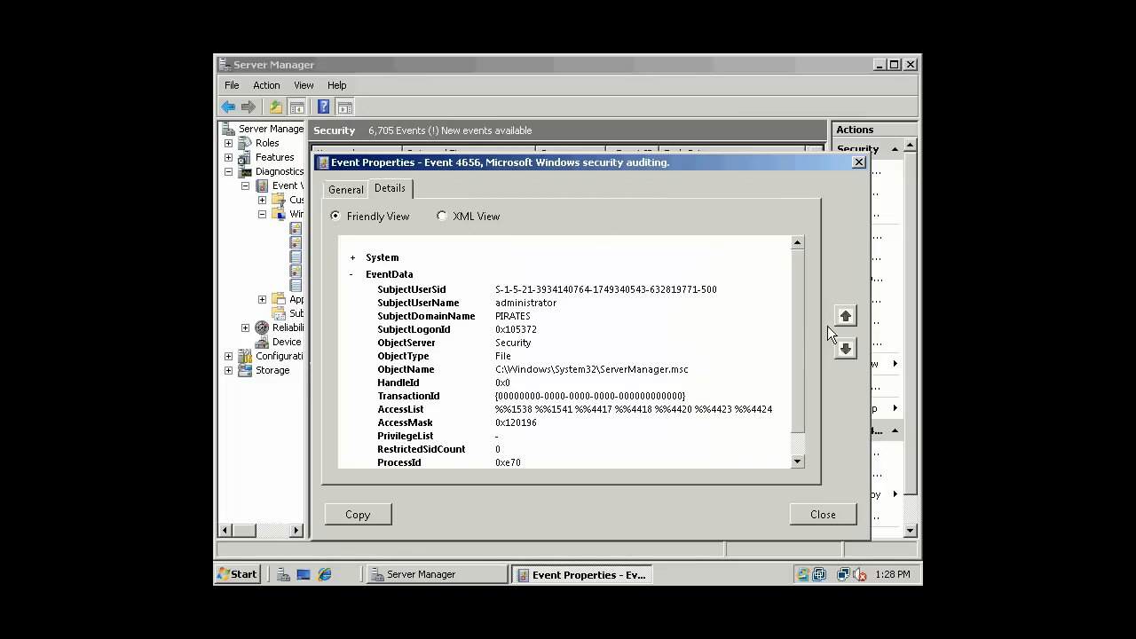
drag(796, 316, 795, 278)
click(813, 511)
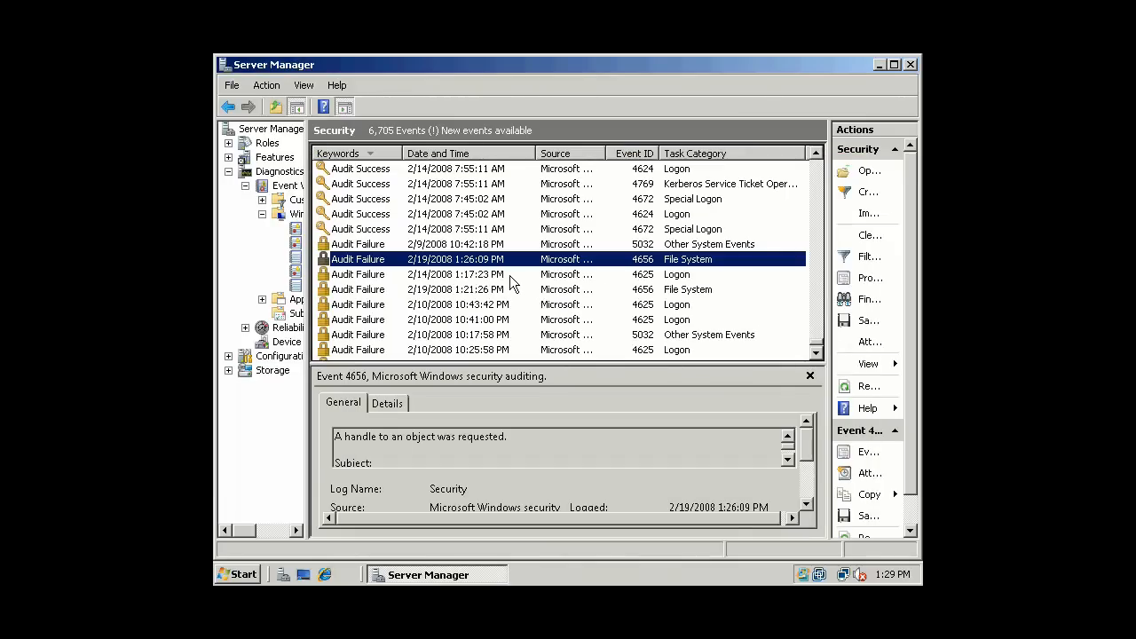
- Inspect the 1:21:26 PM 4656 File System failure, including its Details tab, then close it
click(510, 275)
click(551, 291)
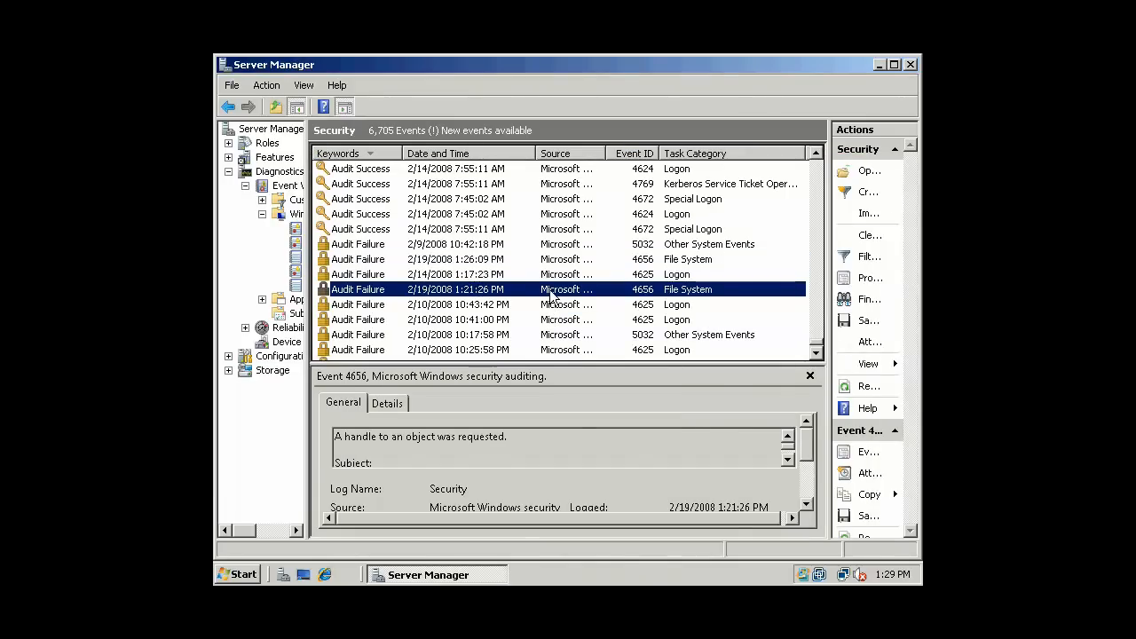
double_click(551, 291)
click(543, 245)
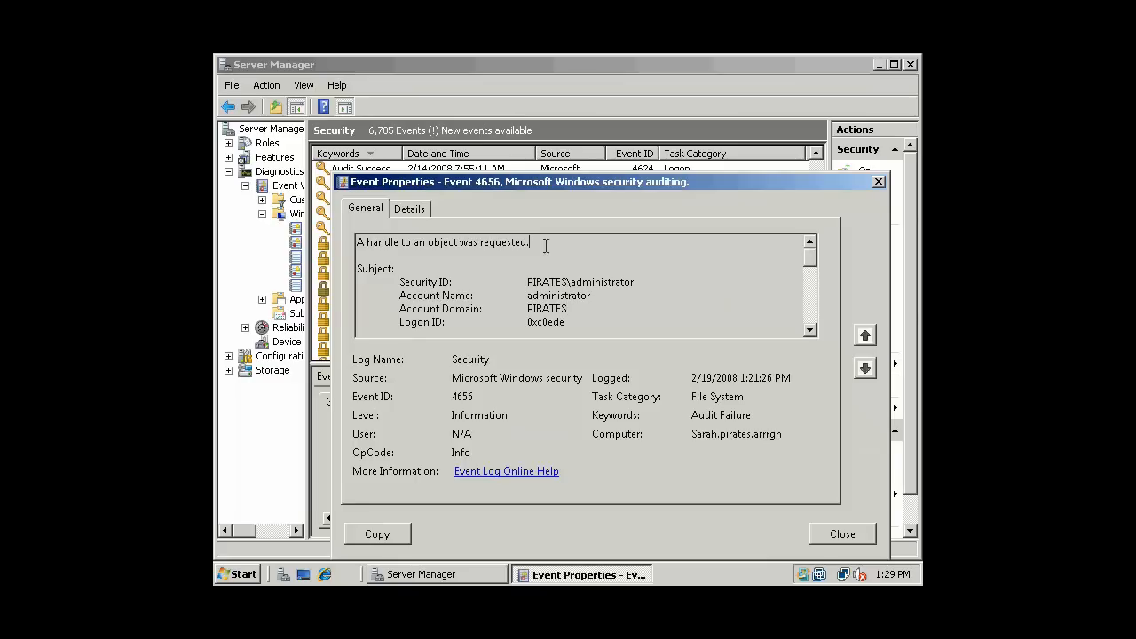
mouse_move(809, 262)
mouse_down()
mouse_move(809, 329)
mouse_move(811, 248)
mouse_up()
click(409, 209)
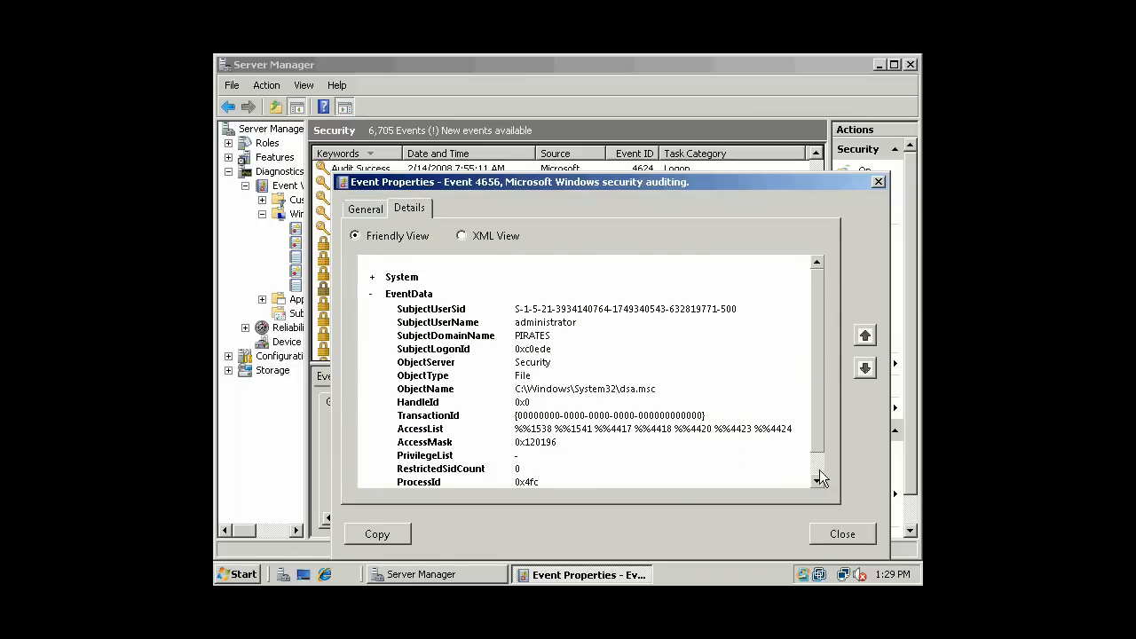
click(843, 534)
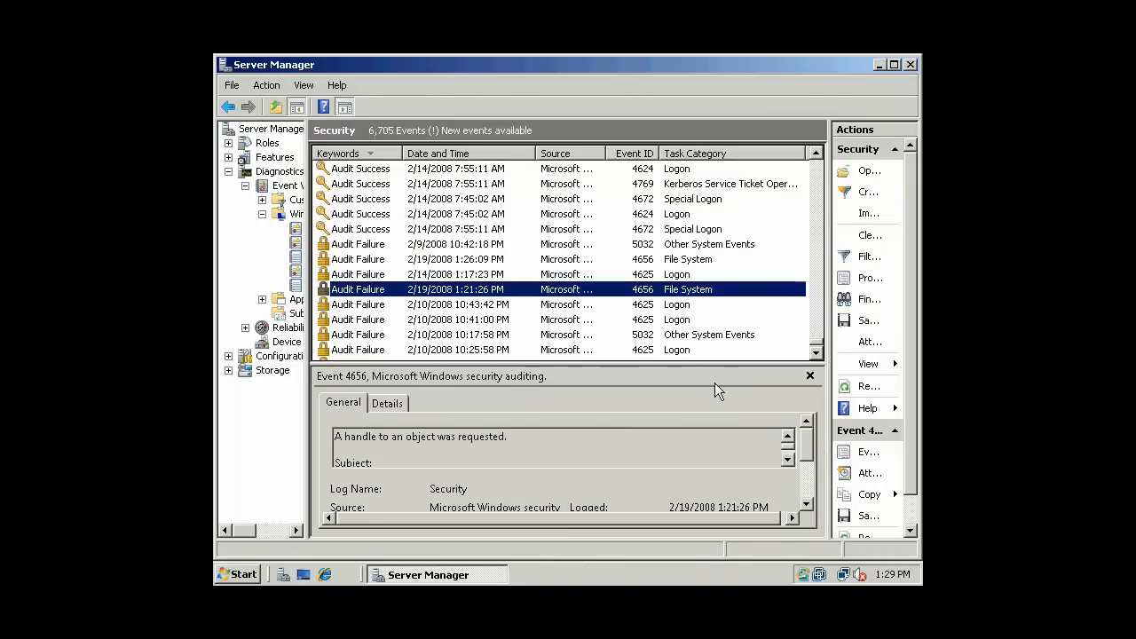
- Open and close the 5032 Other System Events failure and the 10:25:58 PM Logon failure
click(675, 305)
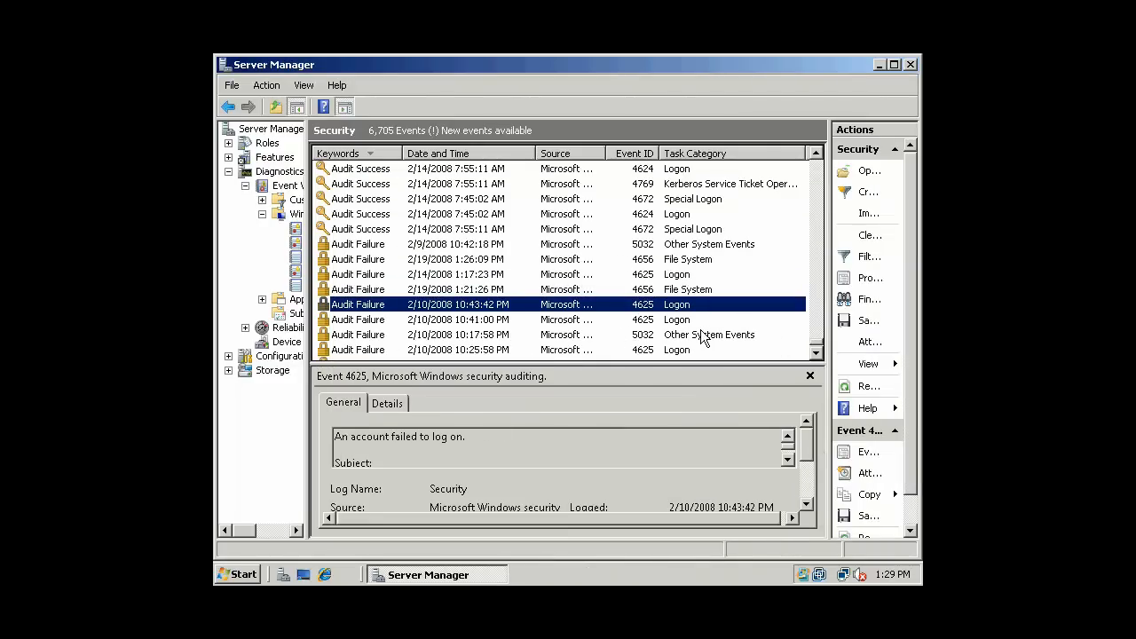
click(702, 335)
double_click(702, 335)
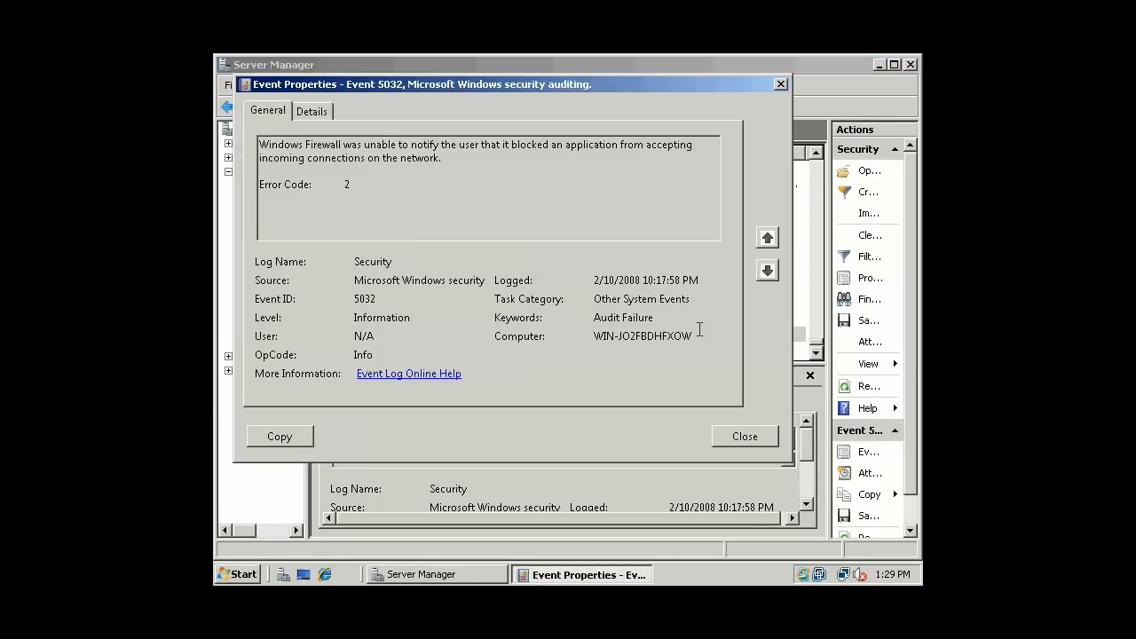
click(746, 436)
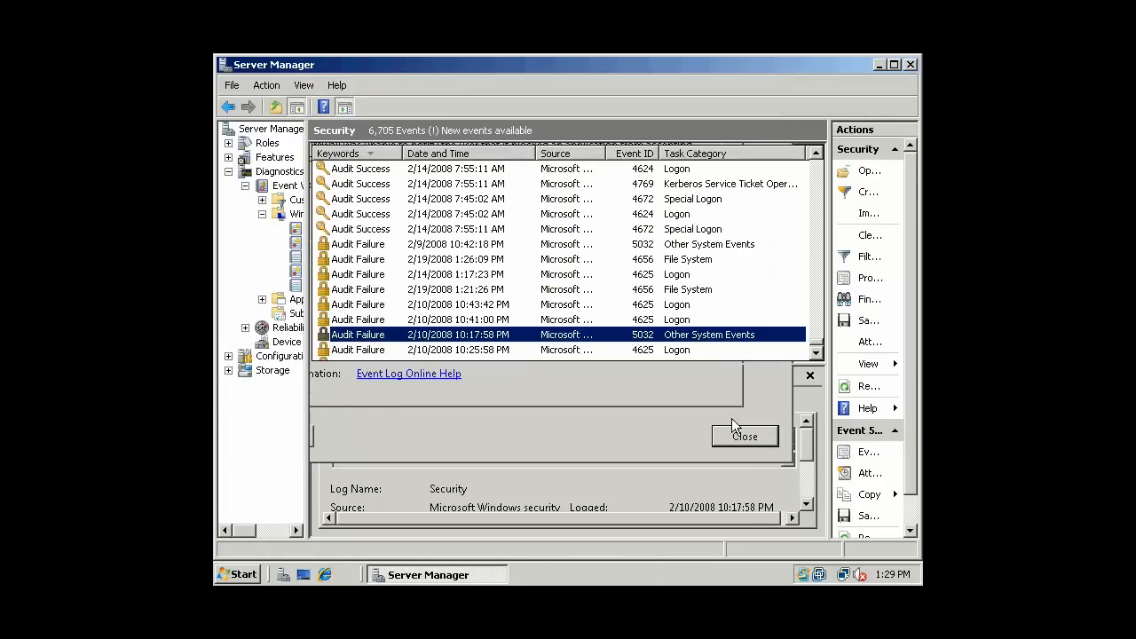
double_click(676, 348)
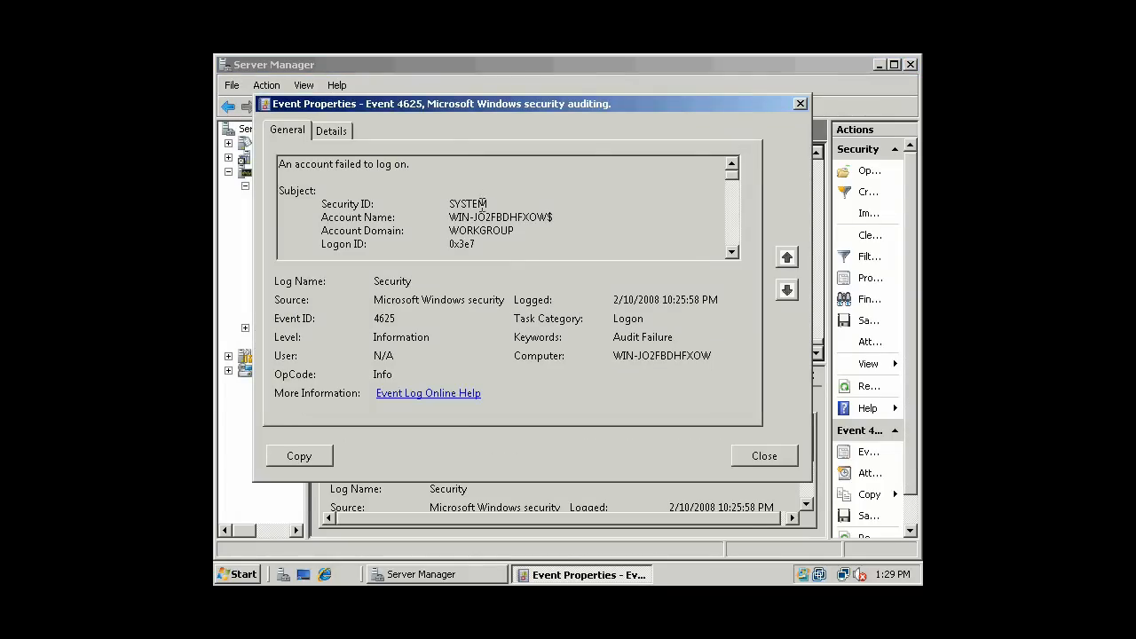
click(746, 456)
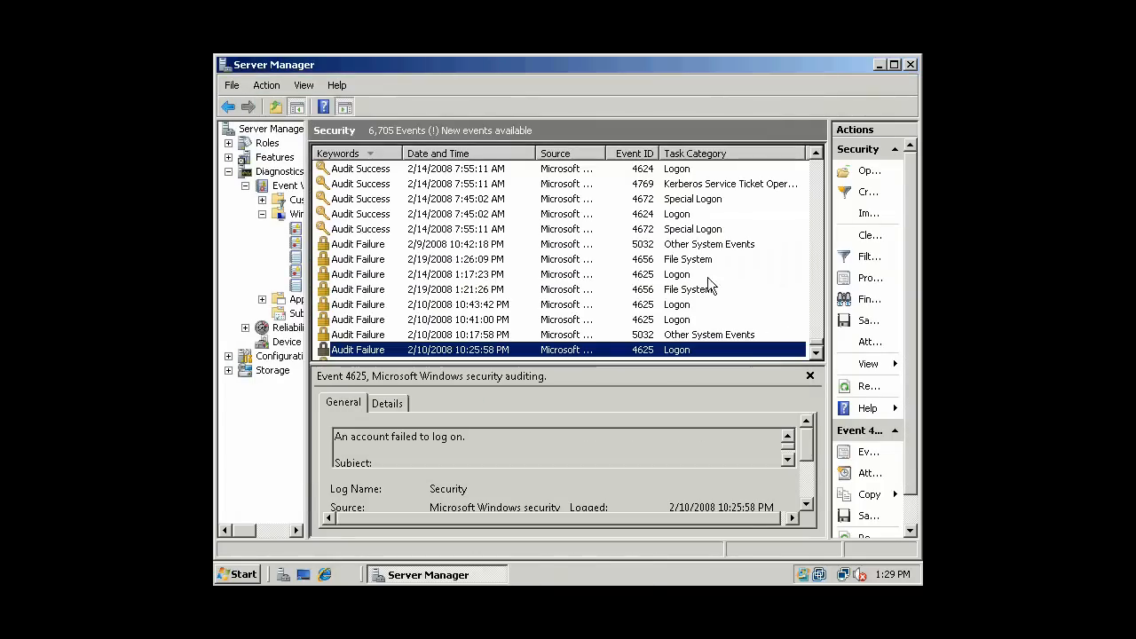
- Scroll the Security list and select the 4771 Kerberos failure event
click(673, 303)
click(672, 289)
drag(815, 354, 815, 353)
click(733, 228)
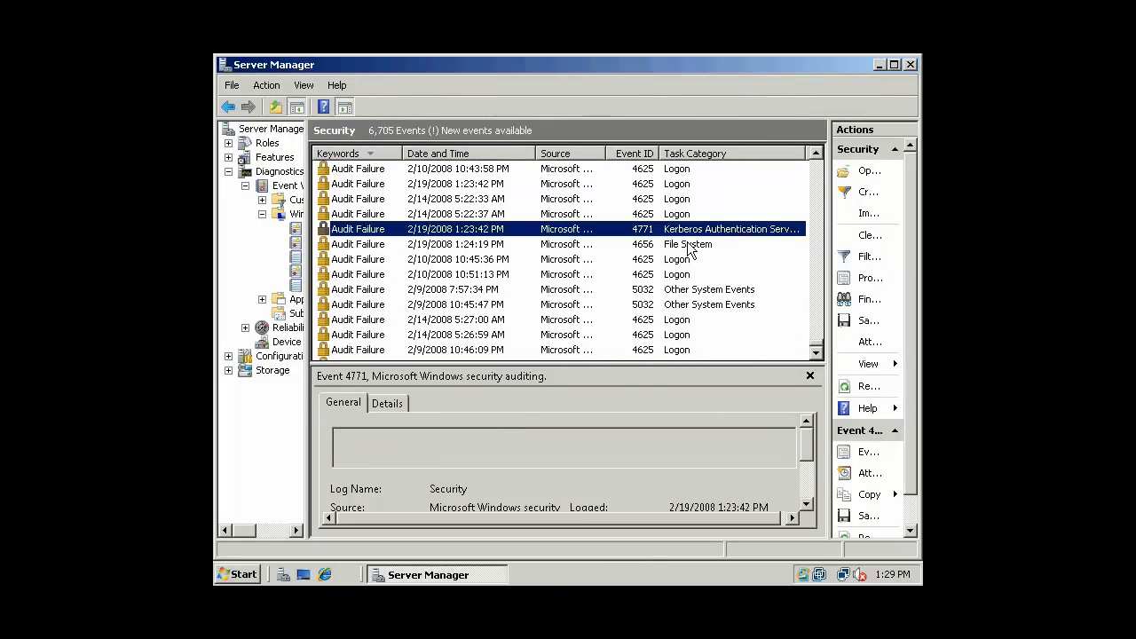
- Open the 1:24:19 PM 4656 event and check its account name, logged time and computer name
double_click(689, 243)
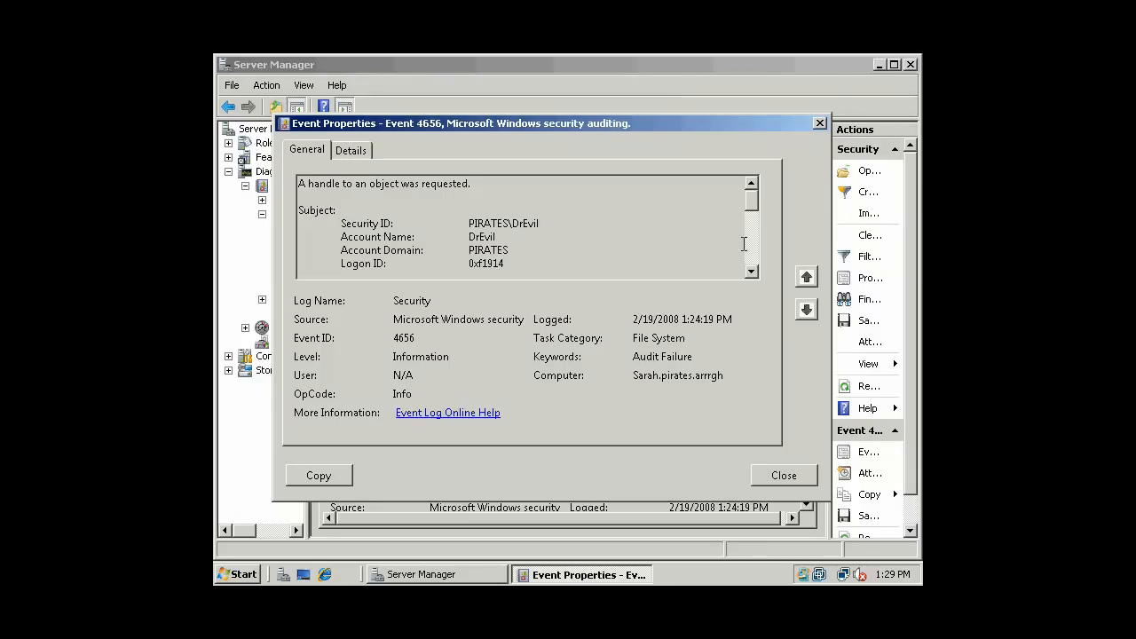
mouse_move(500, 237)
mouse_down()
mouse_move(426, 237)
mouse_move(529, 224)
mouse_move(474, 237)
mouse_move(523, 238)
mouse_up()
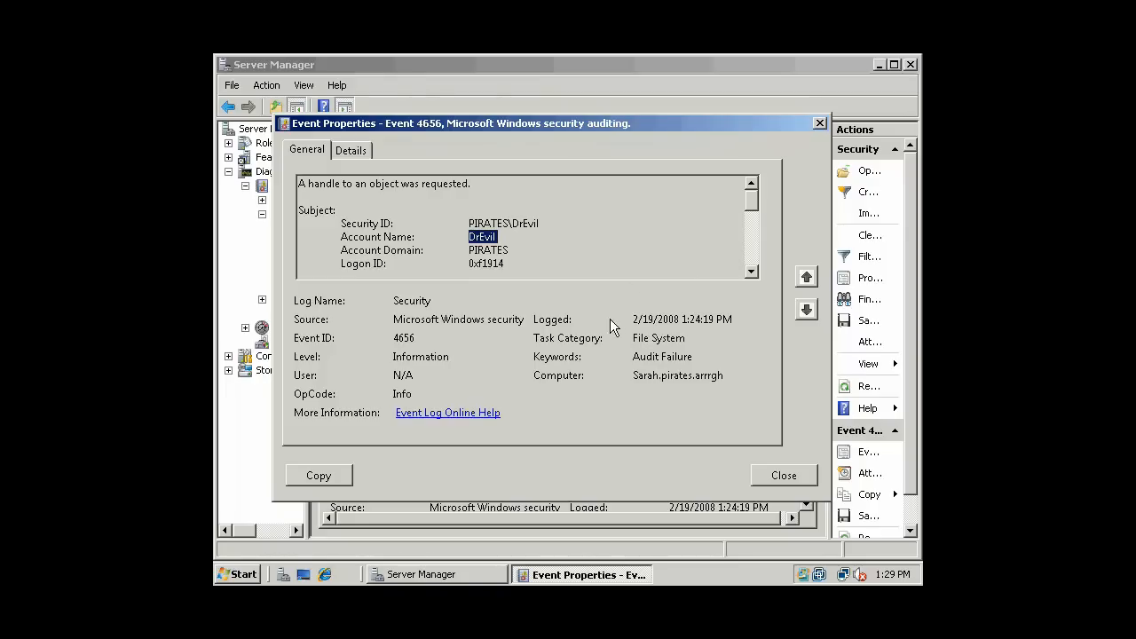
drag(633, 319, 679, 319)
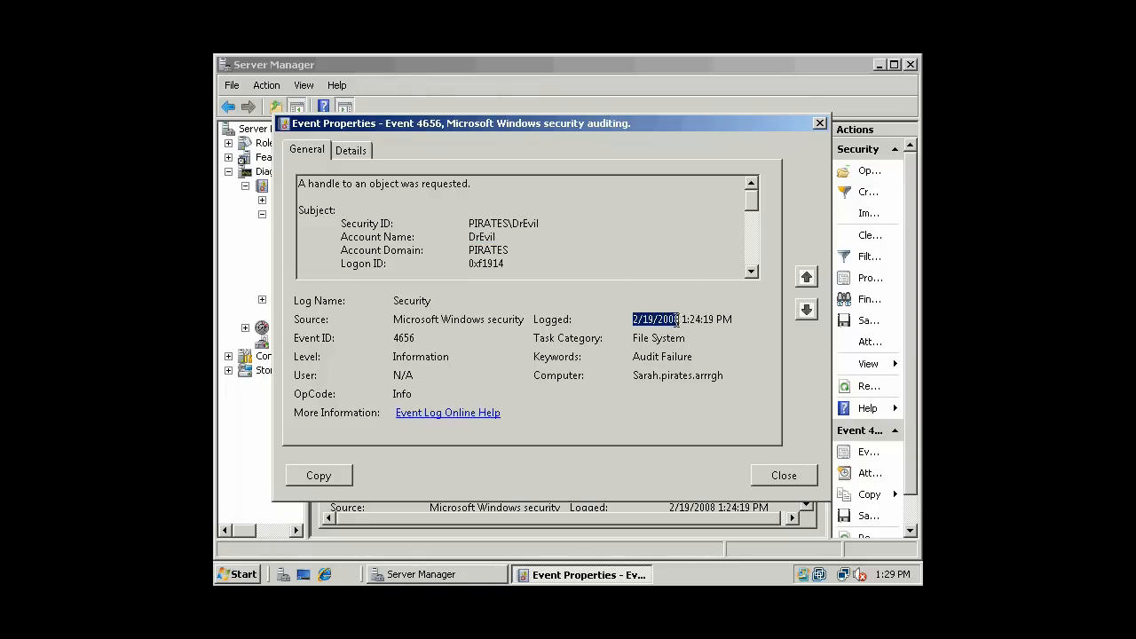
click(735, 319)
drag(717, 319, 707, 319)
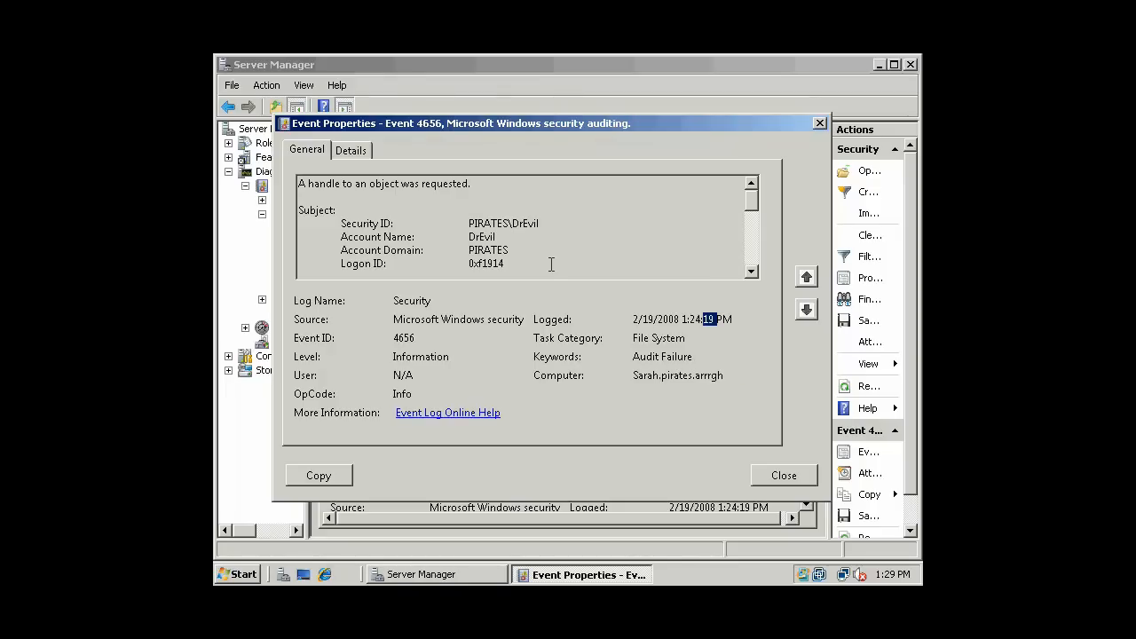
drag(635, 377, 722, 376)
click(644, 377)
- Scroll the description to the Object Name C:\TopSecret and Process Name explorer.exe lines
scroll(750, 273, down, 3)
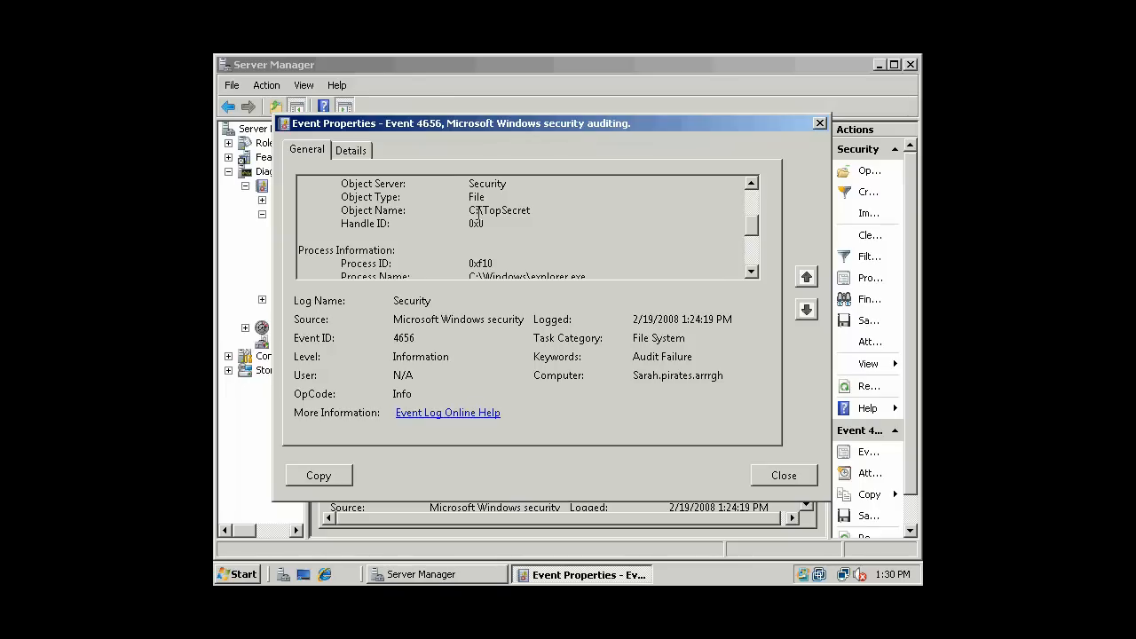
drag(337, 209, 545, 214)
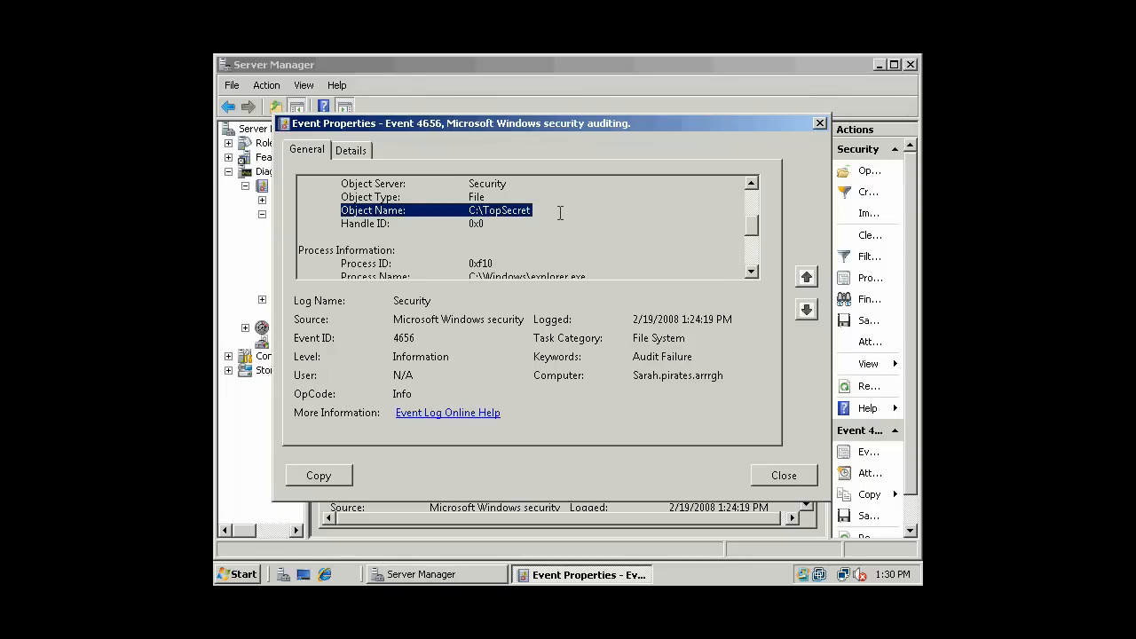
scroll(597, 230, down, 1)
drag(602, 236, 294, 236)
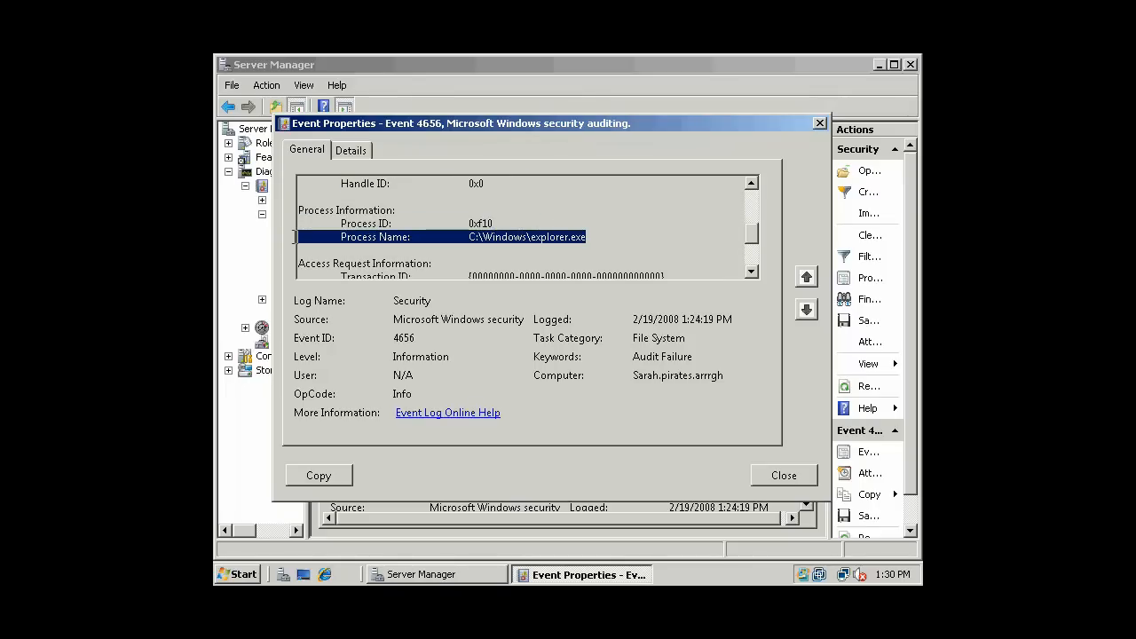
drag(754, 232, 751, 197)
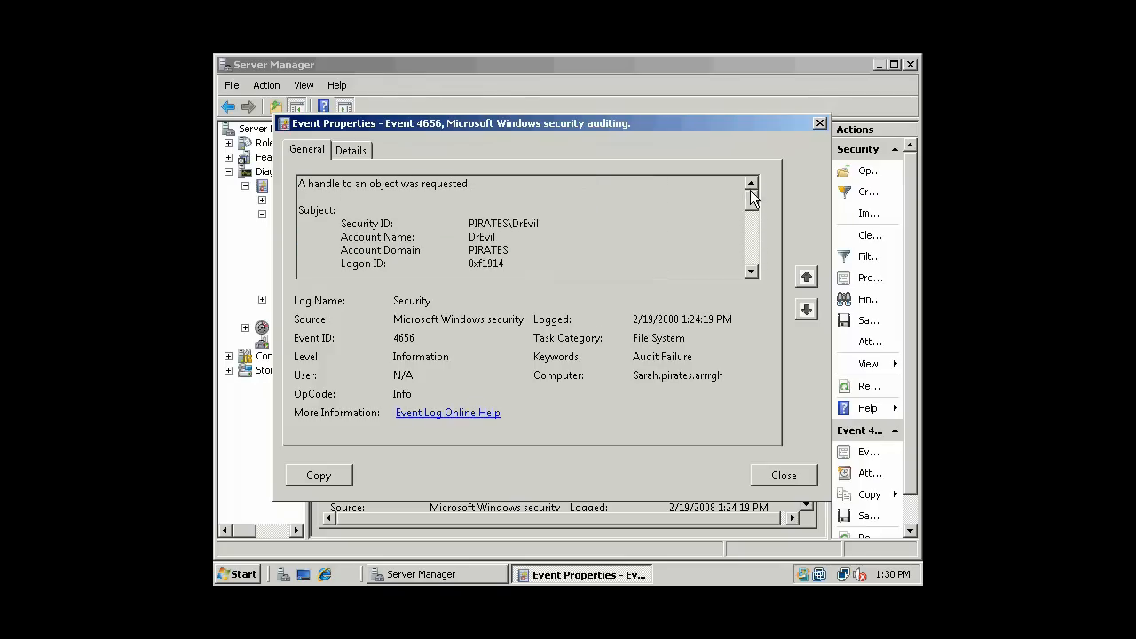
- Show the Details tab event data and highlight the subject's security identifier
click(350, 151)
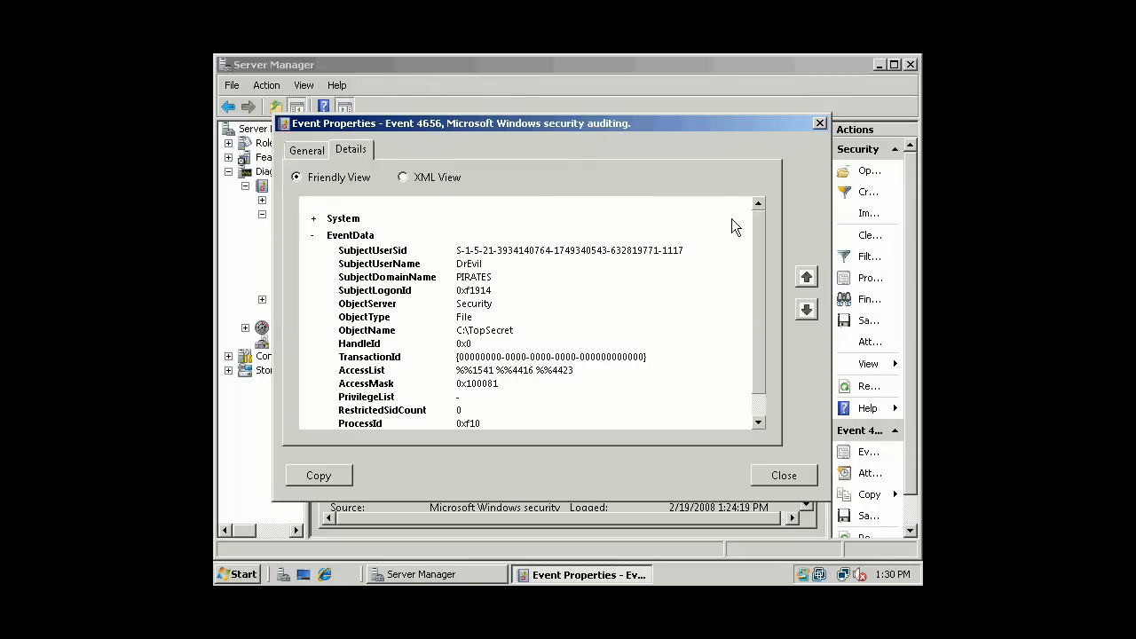
drag(762, 235, 763, 299)
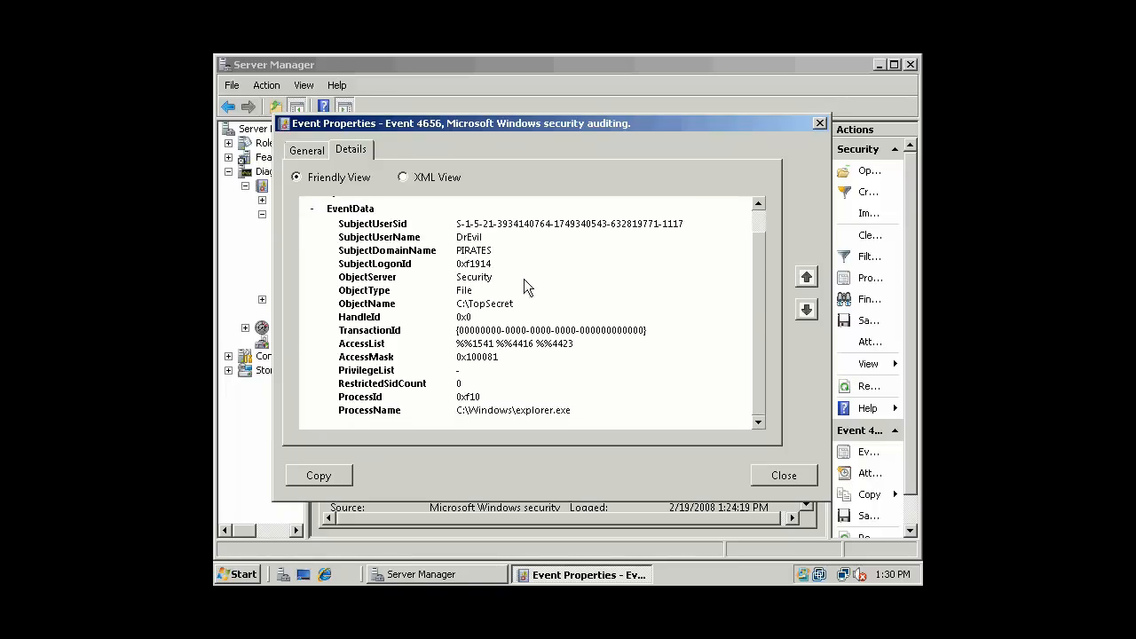
drag(457, 237, 608, 403)
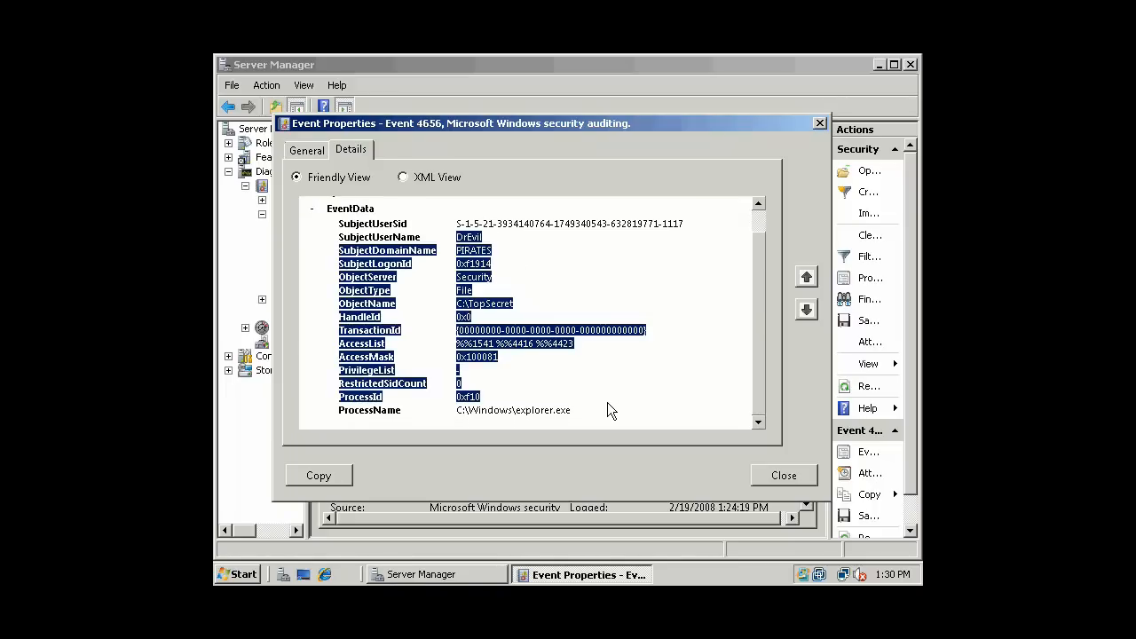
click(622, 258)
drag(460, 223, 683, 227)
drag(457, 224, 759, 286)
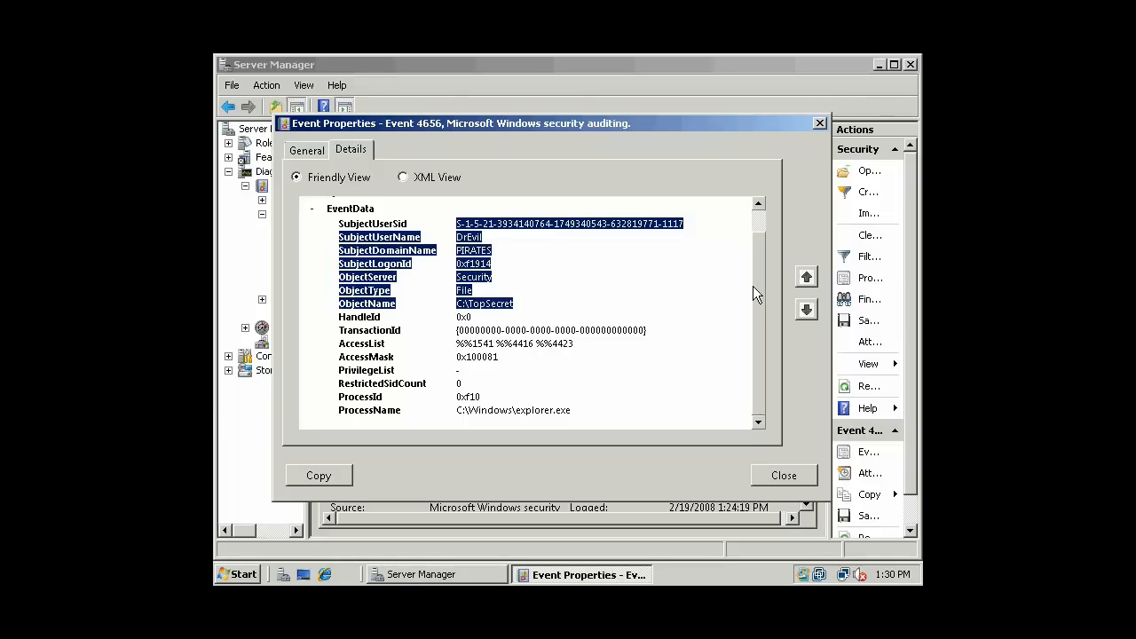
- Close the event properties and Server Manager, leaving the desktop with the Start menu dismissed
click(795, 479)
click(710, 305)
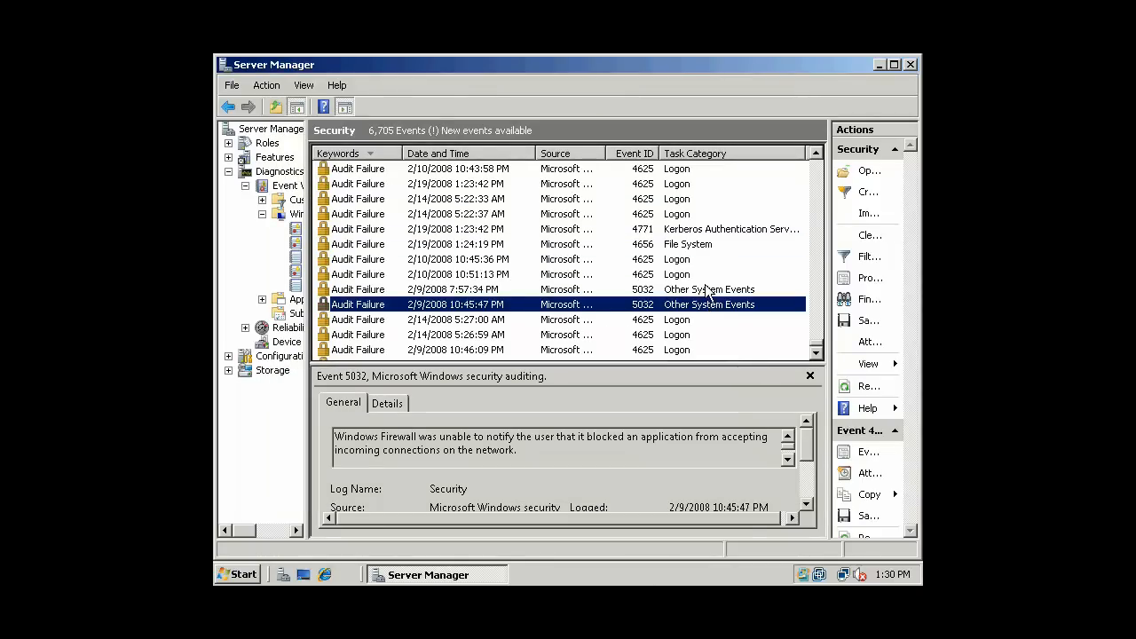
click(710, 289)
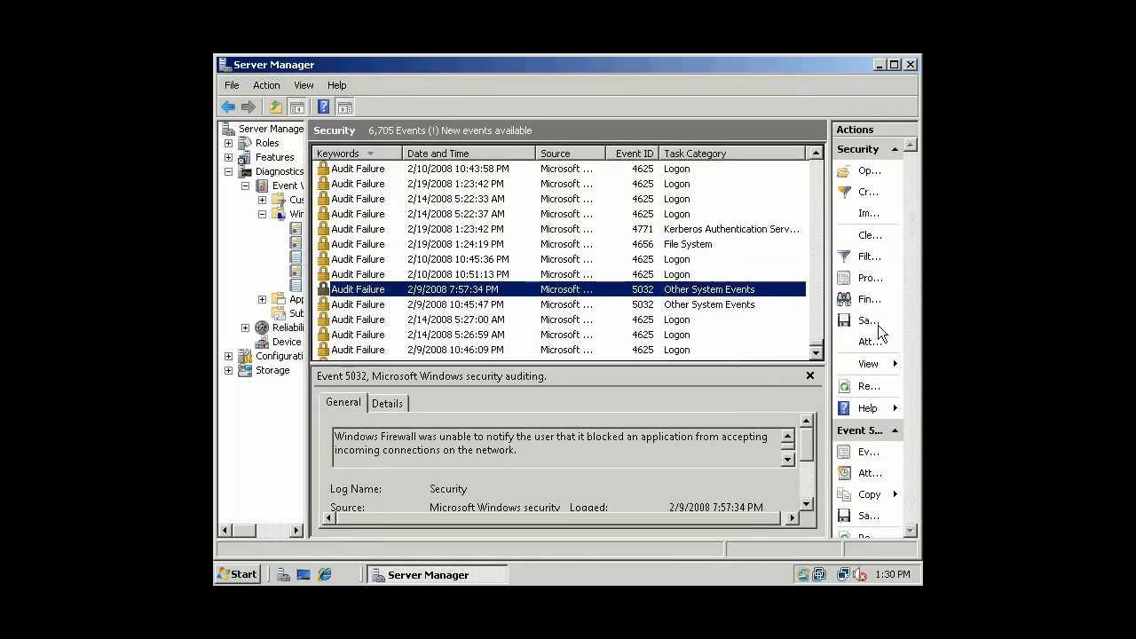
click(911, 65)
click(233, 573)
click(546, 406)
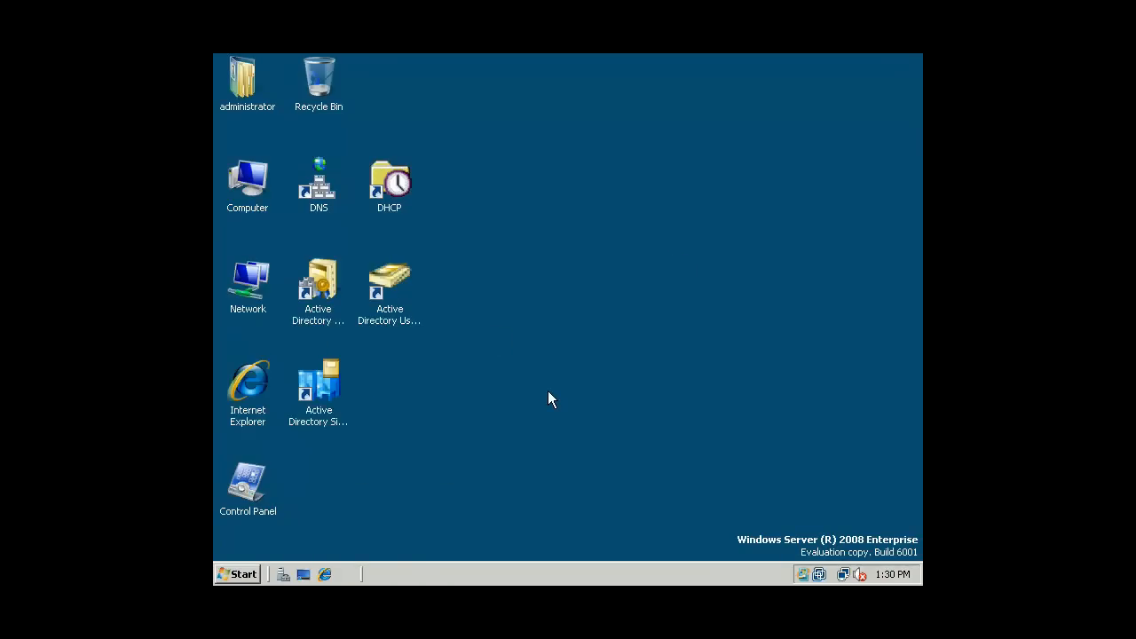